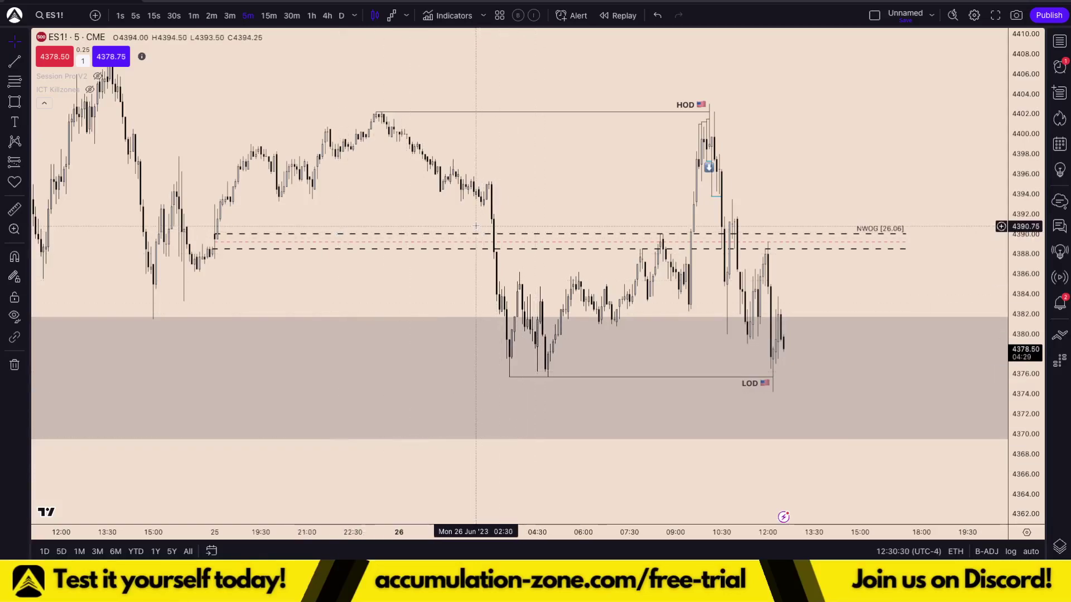
Show the hidden Session Pro V2 indicator on the ES1! 5-minute chart.
{"action": "left_click_drag", "start_coordinate": [518, 203], "coordinate": [488, 189]}
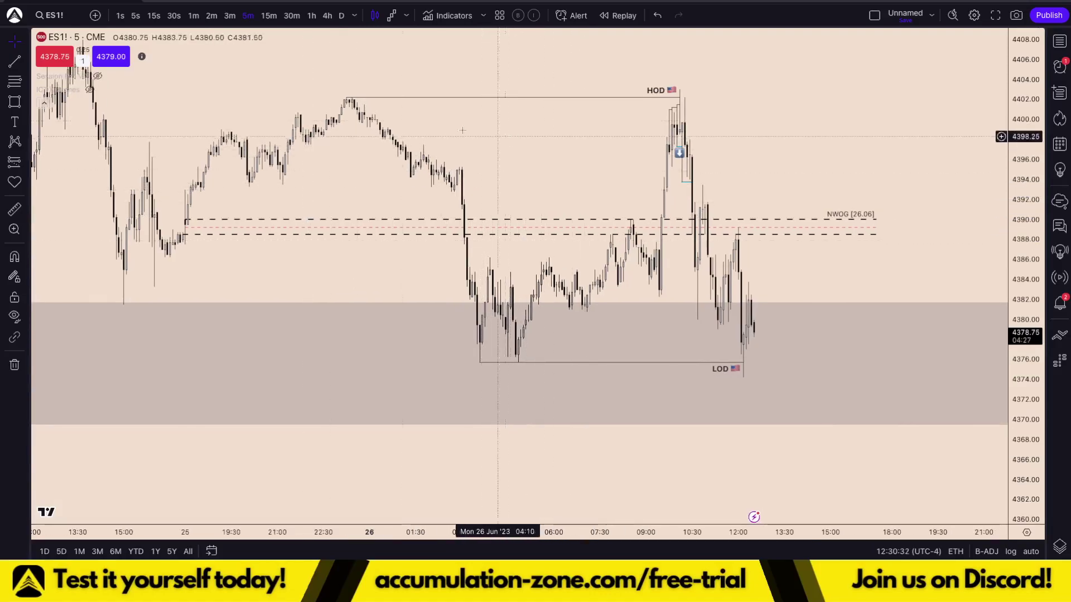
{"action": "left_click", "coordinate": [98, 76]}
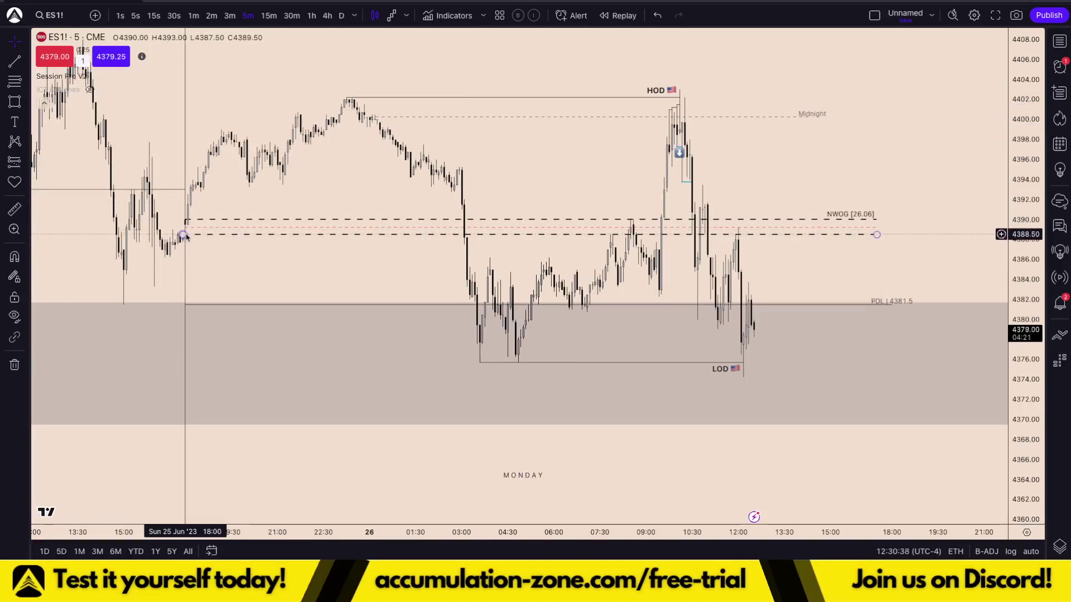
Examine the NWOG levels at the Sunday 18:00 open and the overnight price action up to Monday's 03:00 drop.
{"action": "left_click_drag", "start_coordinate": [206, 253], "coordinate": [351, 265]}
{"action": "scroll", "coordinate": [357, 267], "scroll_direction": "up", "scroll_amount": 1}
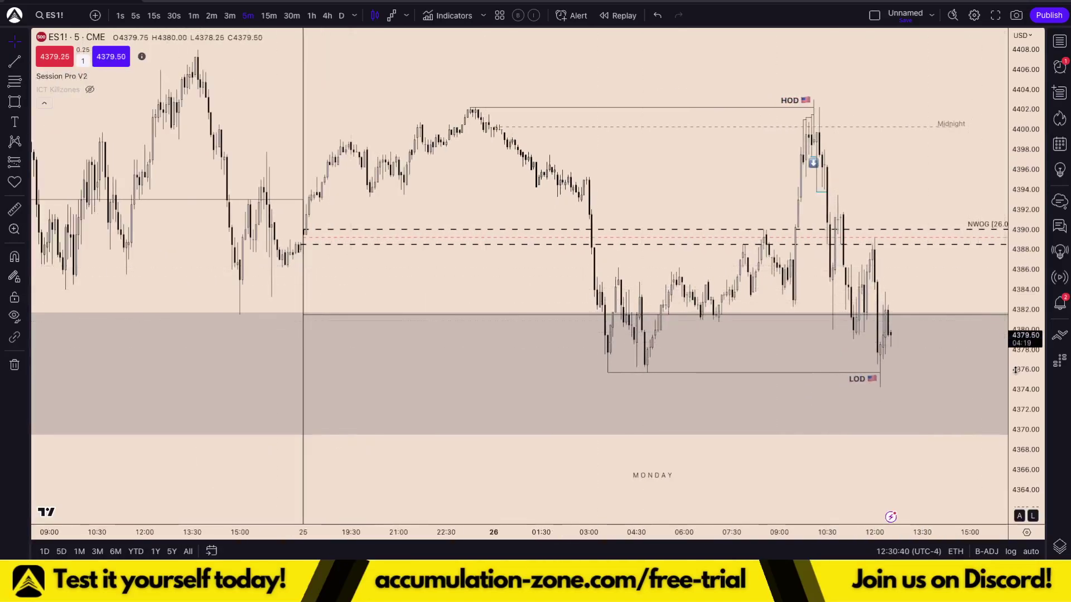
{"action": "left_click_drag", "start_coordinate": [1016, 370], "coordinate": [1017, 111]}
{"action": "left_click_drag", "start_coordinate": [330, 231], "coordinate": [801, 277]}
{"action": "scroll", "coordinate": [801, 277], "scroll_direction": "up", "scroll_amount": 10}
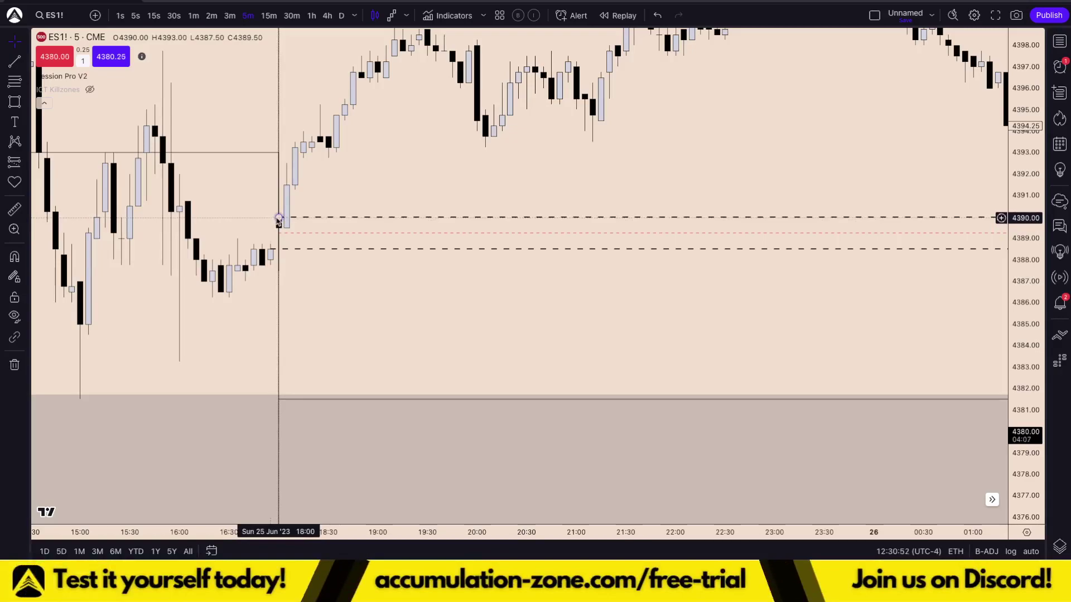
{"action": "left_click_drag", "start_coordinate": [494, 180], "coordinate": [357, 232]}
{"action": "scroll", "coordinate": [357, 232], "scroll_direction": "down", "scroll_amount": 4}
{"action": "left_click_drag", "start_coordinate": [634, 199], "coordinate": [406, 251]}
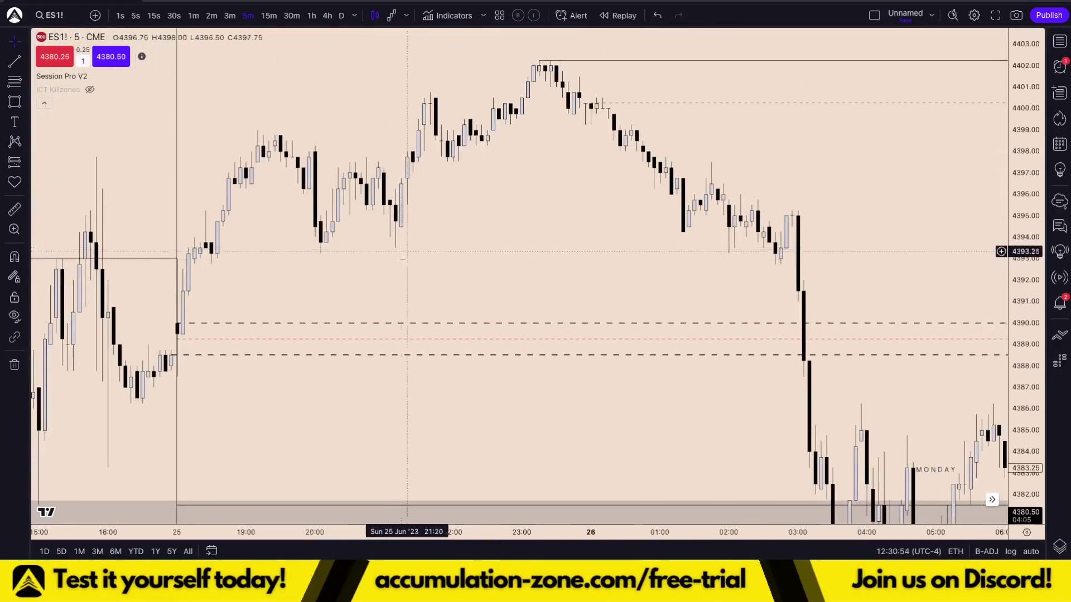
{"action": "left_click_drag", "start_coordinate": [454, 225], "coordinate": [400, 212]}
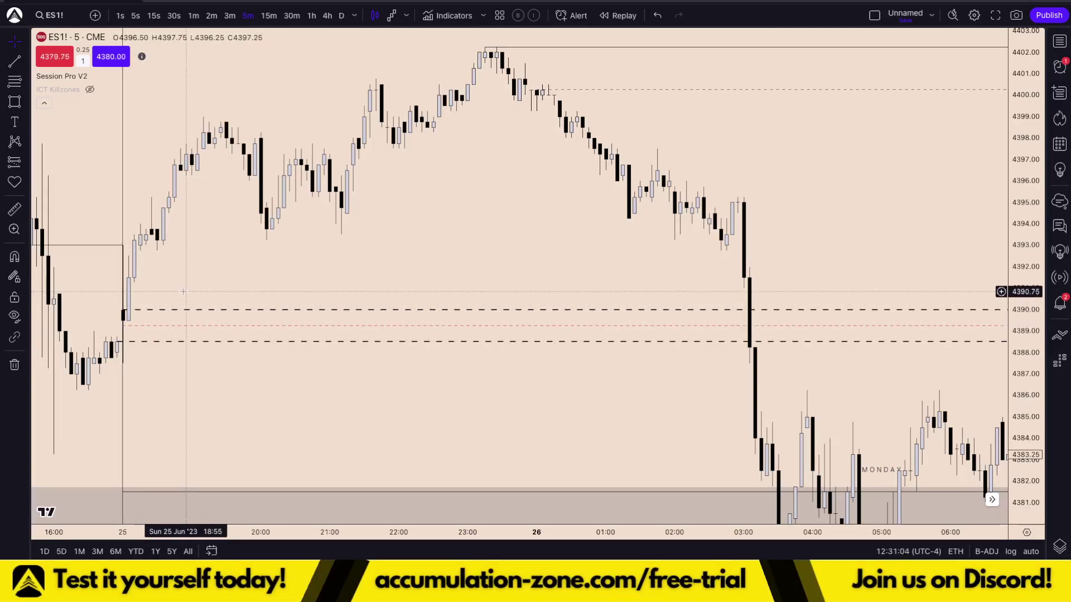
{"action": "left_click_drag", "start_coordinate": [184, 292], "coordinate": [246, 273]}
{"action": "left_click_drag", "start_coordinate": [184, 532], "coordinate": [293, 531]}
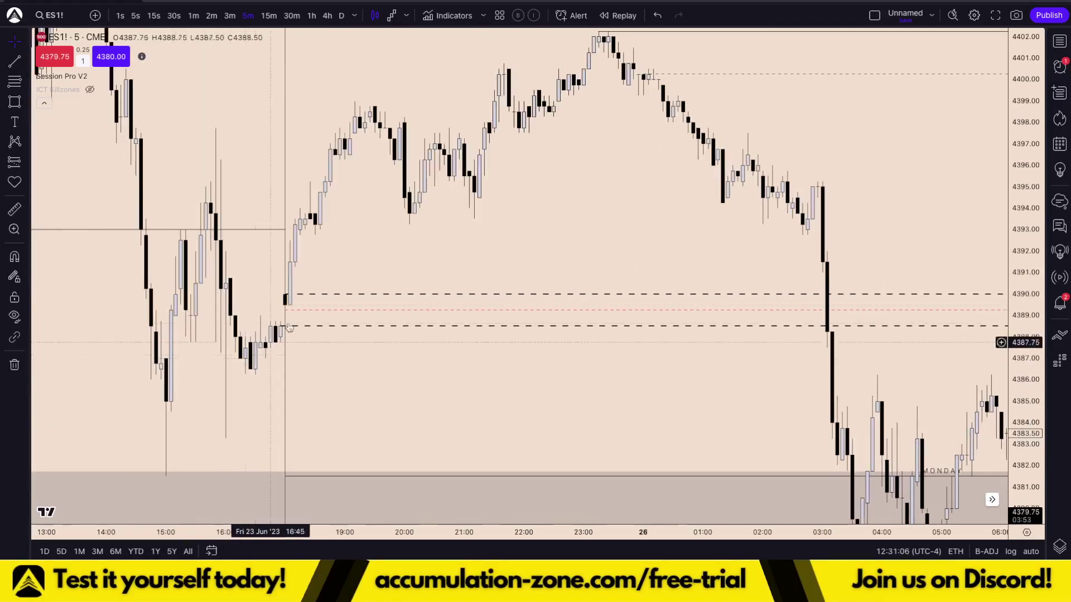
{"action": "left_click_drag", "start_coordinate": [1022, 182], "coordinate": [1011, 235]}
{"action": "left_click_drag", "start_coordinate": [690, 233], "coordinate": [562, 250]}
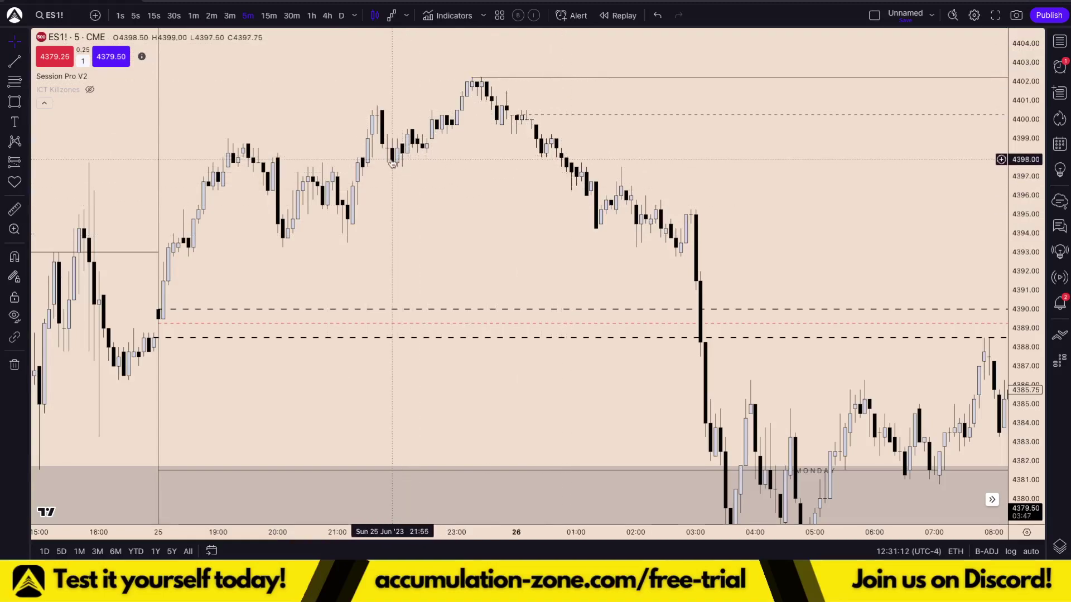
Draw a horizontal trend line at about 4397.50 from the Sunday 21:55 low to about 00:55 on Monday.
{"action": "left_click", "coordinate": [14, 63]}
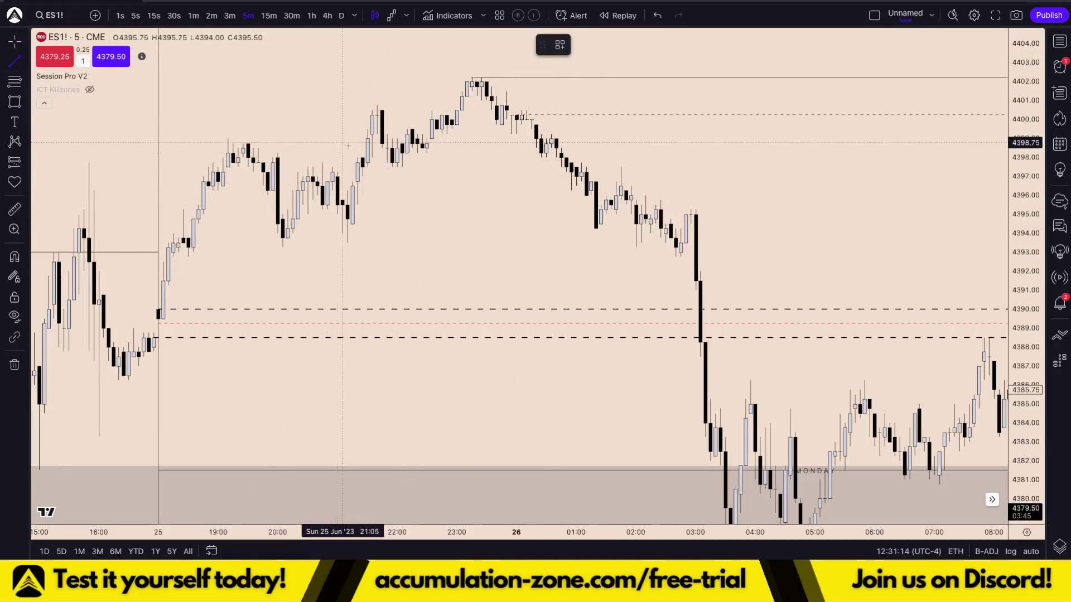
{"action": "left_click", "coordinate": [392, 167]}
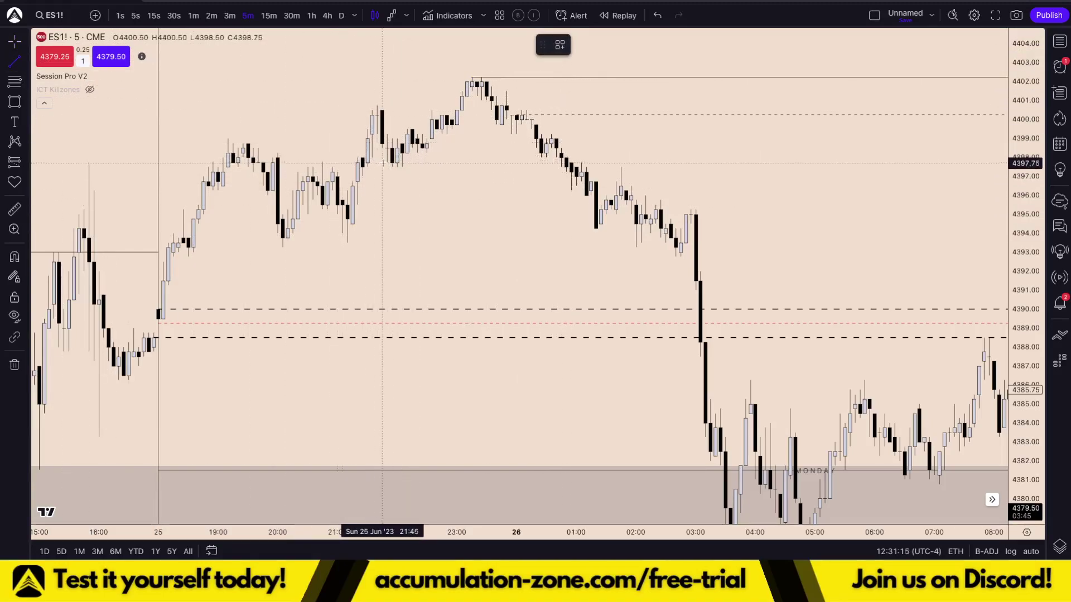
{"action": "left_click", "coordinate": [571, 167]}
{"action": "left_click", "coordinate": [513, 179]}
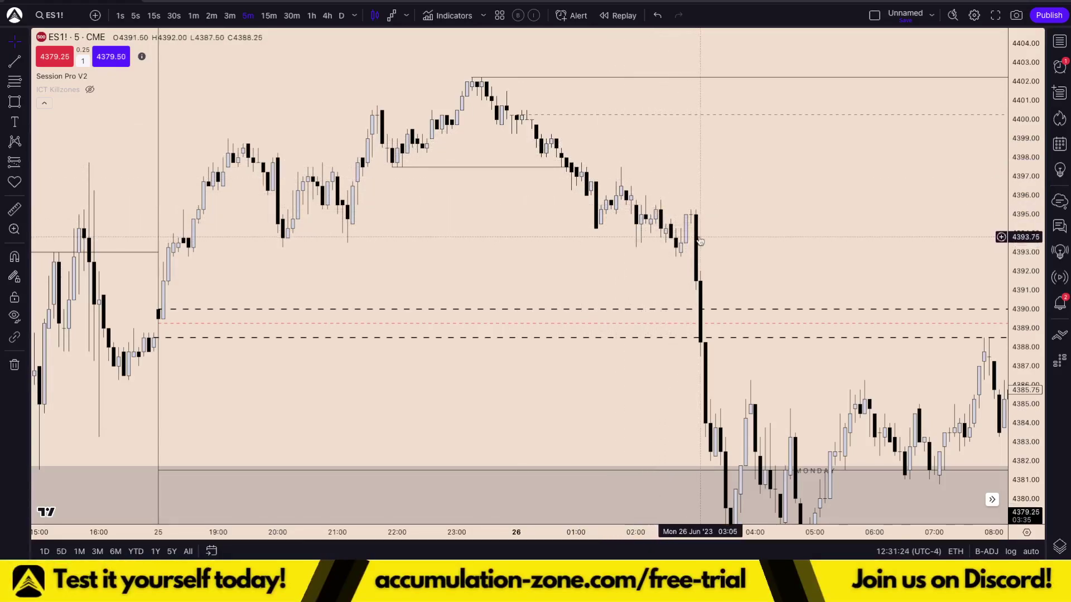
Show the ICT Killzones indicator on the chart and collapse the indicator legend.
{"action": "left_click_drag", "start_coordinate": [696, 236], "coordinate": [682, 233]}
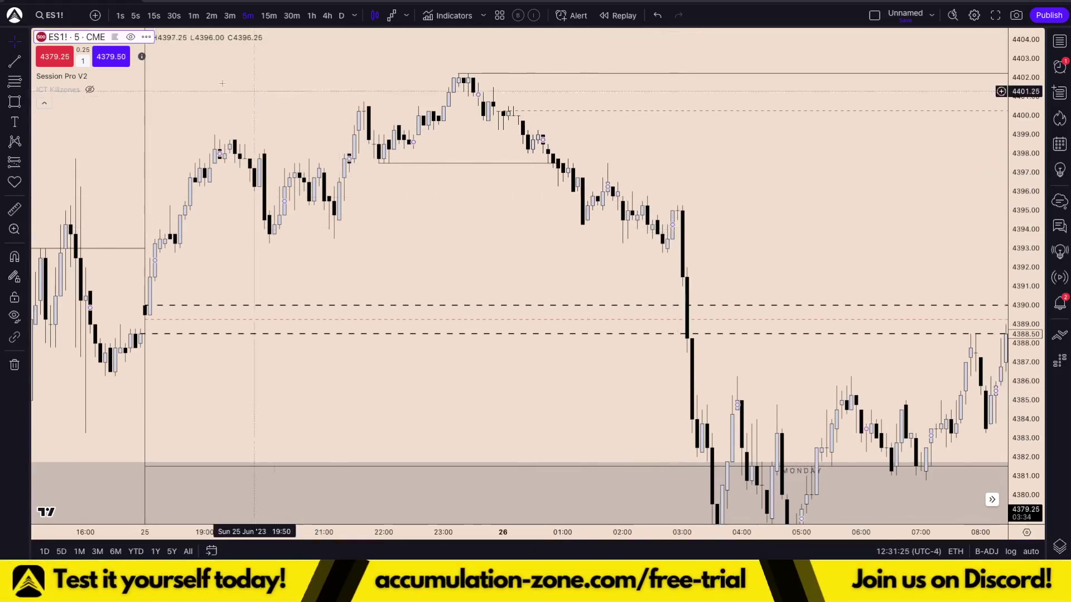
{"action": "left_click", "coordinate": [90, 89]}
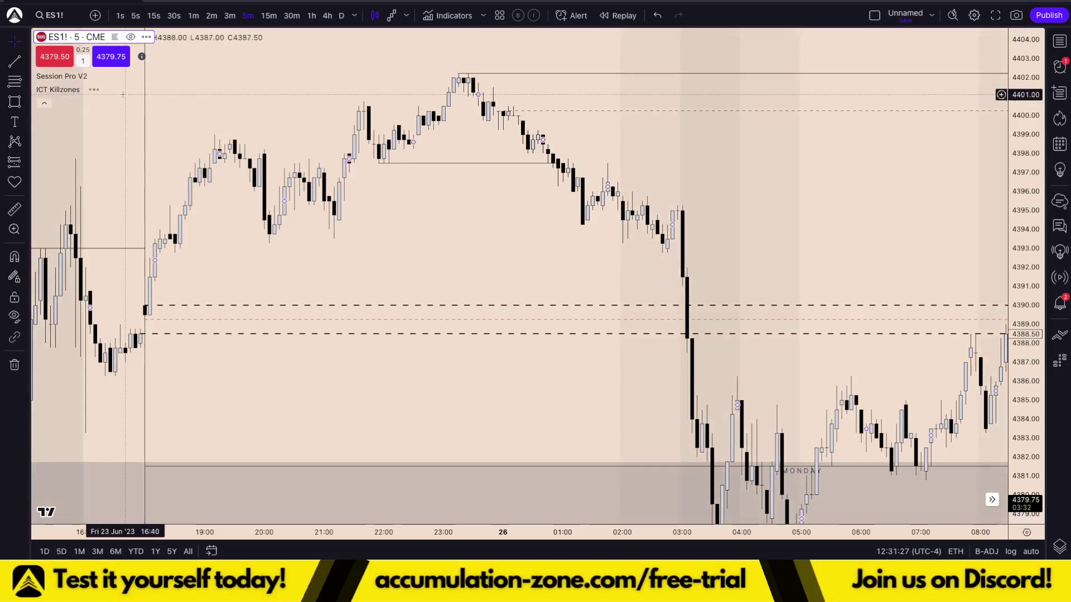
{"action": "left_click", "coordinate": [44, 104]}
{"action": "scroll", "coordinate": [446, 296], "scroll_direction": "up", "scroll_amount": 3}
{"action": "left_click_drag", "start_coordinate": [654, 255], "coordinate": [606, 196]}
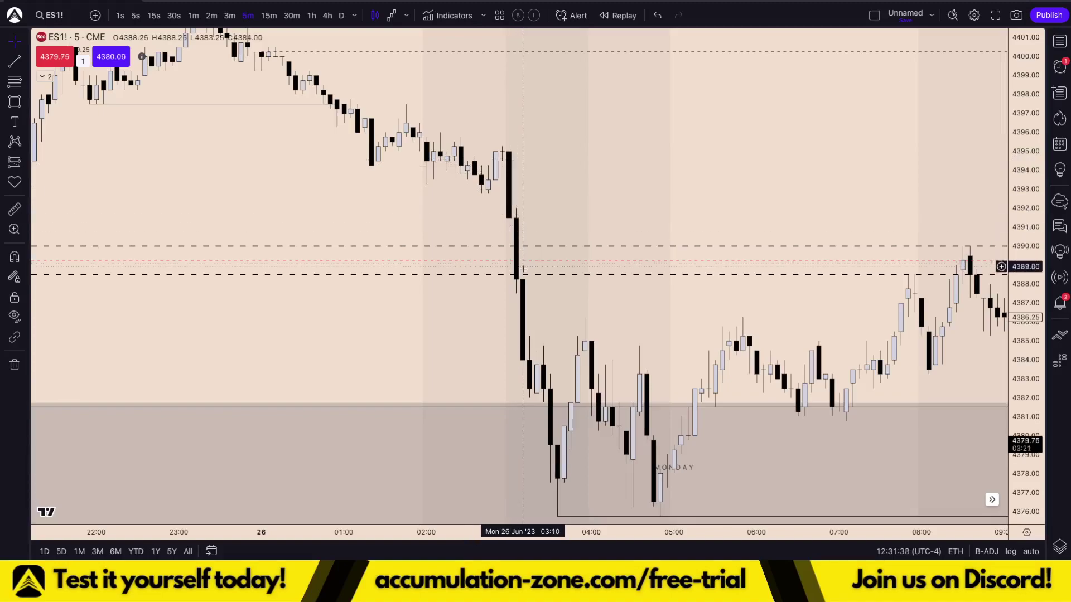
Review the Session Pro V2 input settings down to the daily divider and midnight open options, leaving them as they are.
{"action": "scroll", "coordinate": [498, 347], "scroll_direction": "down", "scroll_amount": 6}
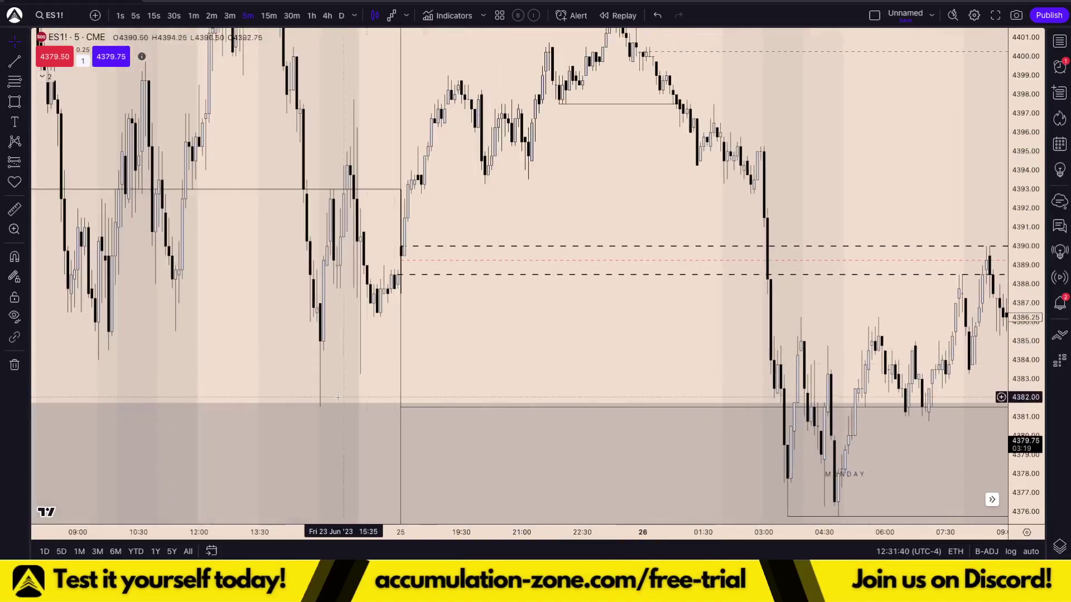
{"action": "left_click_drag", "start_coordinate": [491, 351], "coordinate": [355, 270]}
{"action": "scroll", "coordinate": [354, 270], "scroll_direction": "down", "scroll_amount": 2}
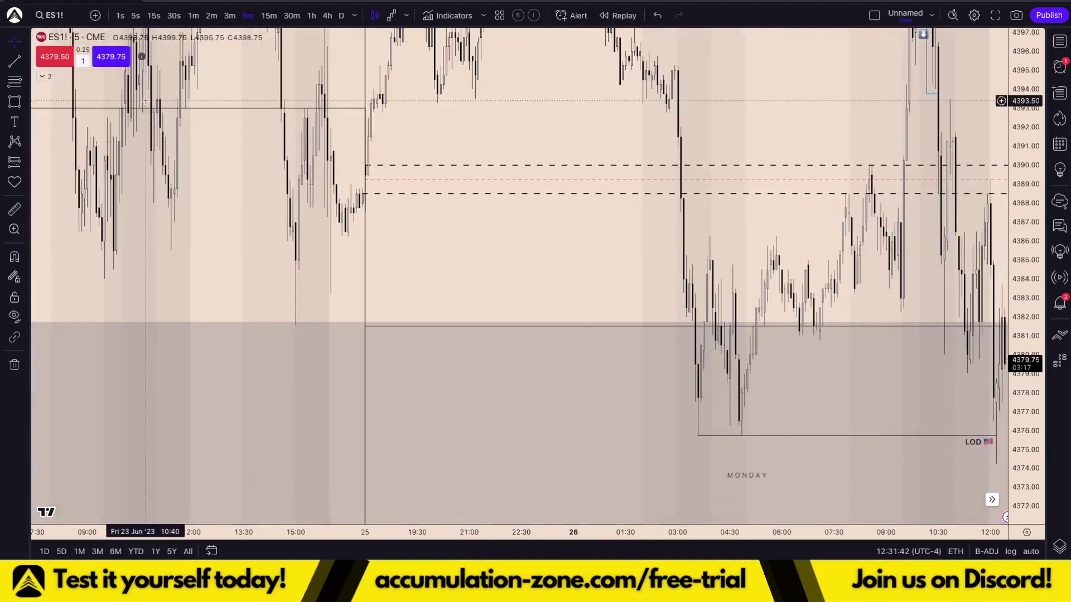
{"action": "left_click", "coordinate": [113, 76]}
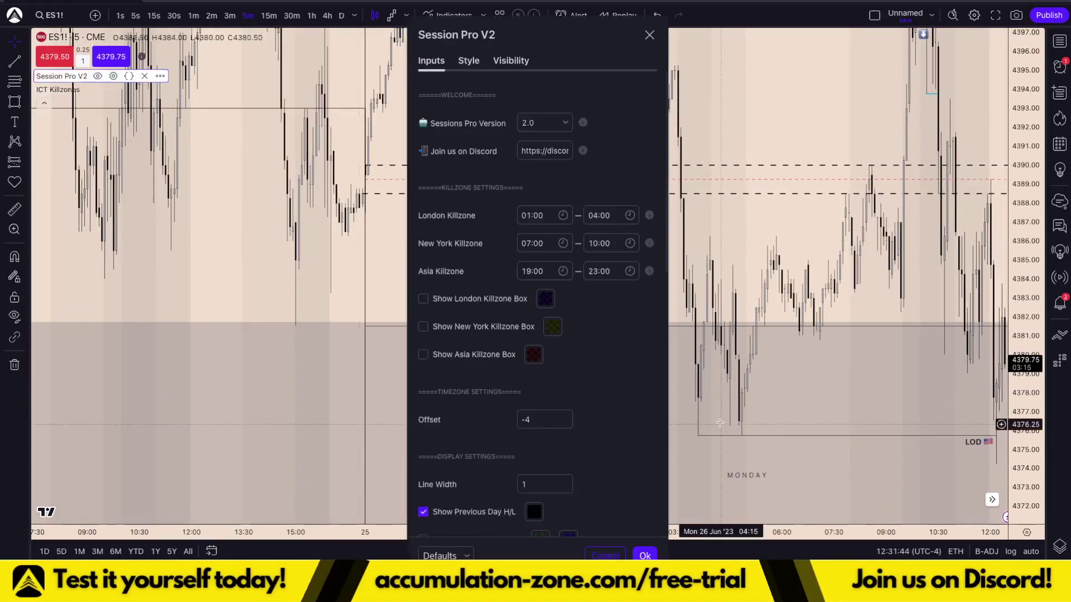
{"action": "scroll", "coordinate": [518, 400], "scroll_direction": "down", "scroll_amount": 7}
{"action": "scroll", "coordinate": [494, 390], "scroll_direction": "down", "scroll_amount": 1}
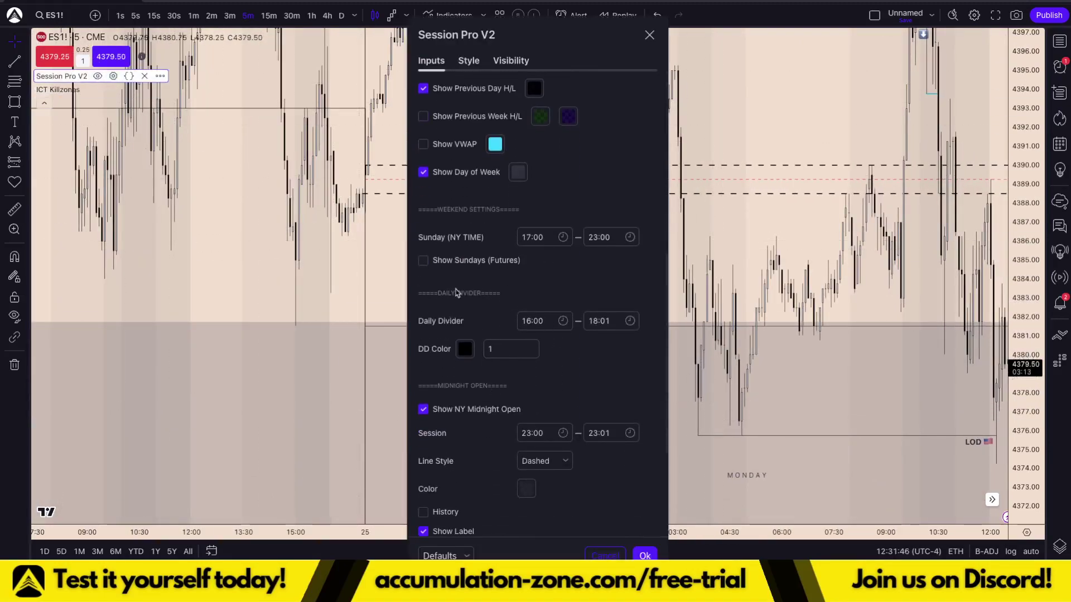
{"action": "left_click", "coordinate": [650, 36]}
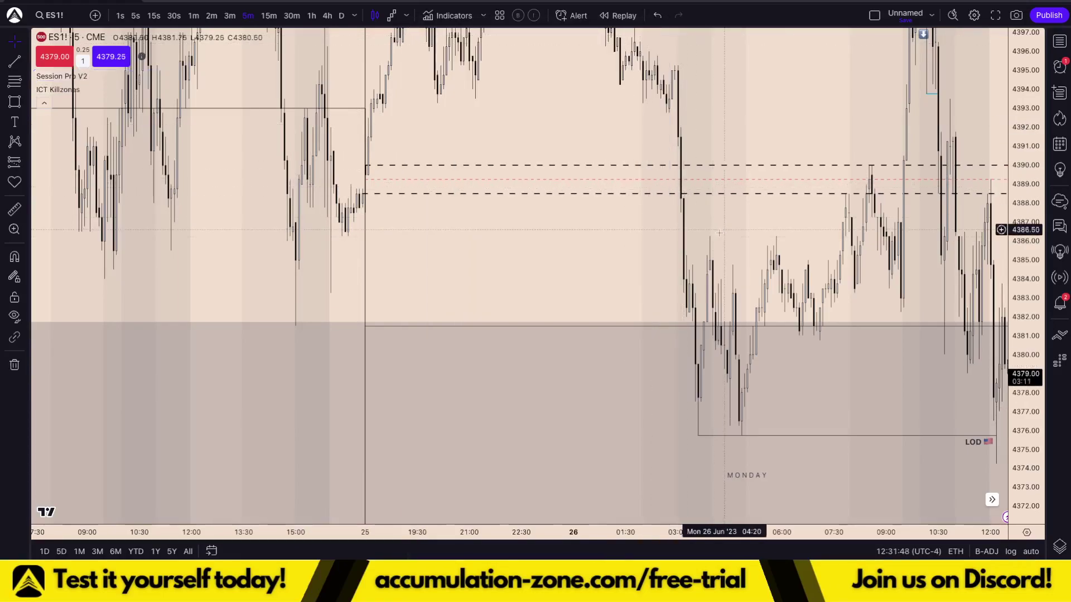
Examine Monday's price action around the previous day low line and the extent of the Daily FVG zone.
{"action": "left_click_drag", "start_coordinate": [720, 235], "coordinate": [670, 257]}
{"action": "scroll", "coordinate": [664, 258], "scroll_direction": "up", "scroll_amount": 2}
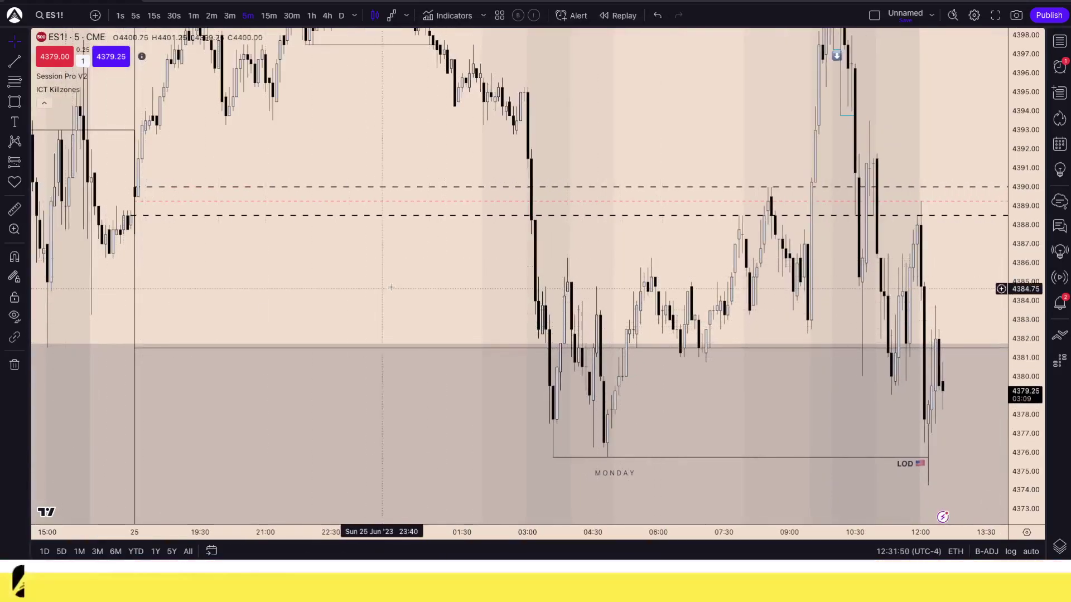
{"action": "left_click_drag", "start_coordinate": [671, 328], "coordinate": [606, 266]}
{"action": "scroll", "coordinate": [670, 274], "scroll_direction": "down", "scroll_amount": 3}
{"action": "left_click_drag", "start_coordinate": [698, 281], "coordinate": [514, 222]}
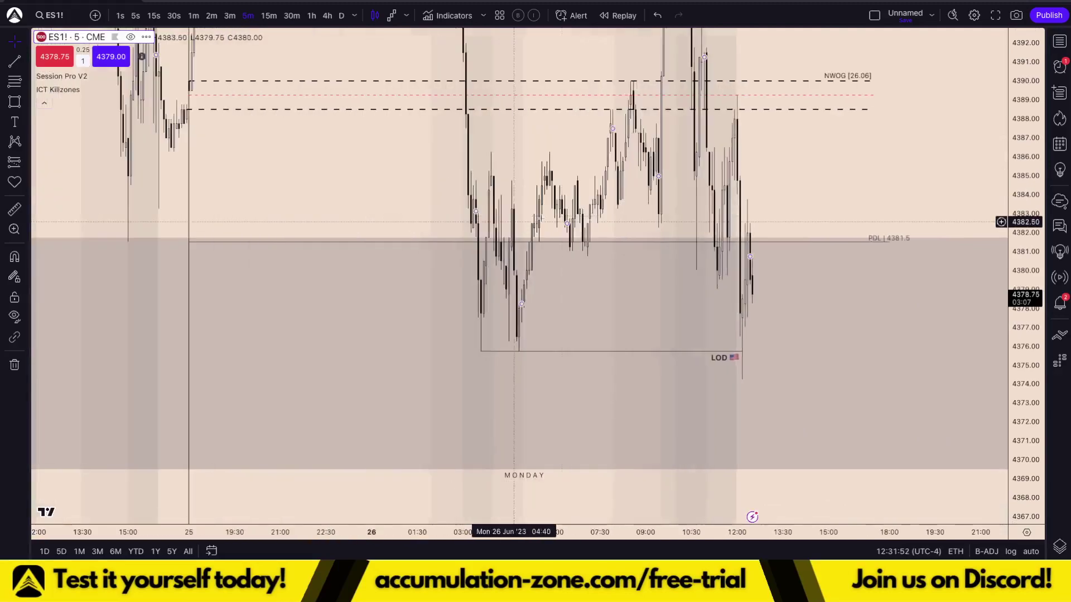
{"action": "left_click_drag", "start_coordinate": [773, 190], "coordinate": [457, 128]}
{"action": "left_click_drag", "start_coordinate": [753, 133], "coordinate": [353, 215]}
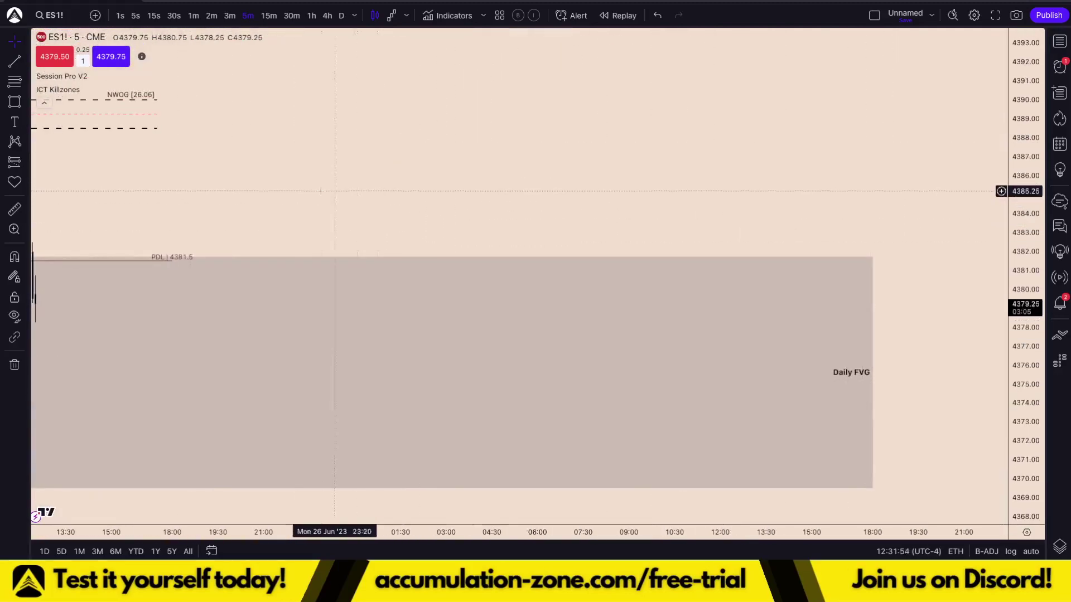
{"action": "left_click_drag", "start_coordinate": [47, 195], "coordinate": [574, 163]}
{"action": "scroll", "coordinate": [563, 170], "scroll_direction": "down", "scroll_amount": 2}
{"action": "left_click_drag", "start_coordinate": [342, 159], "coordinate": [435, 175]}
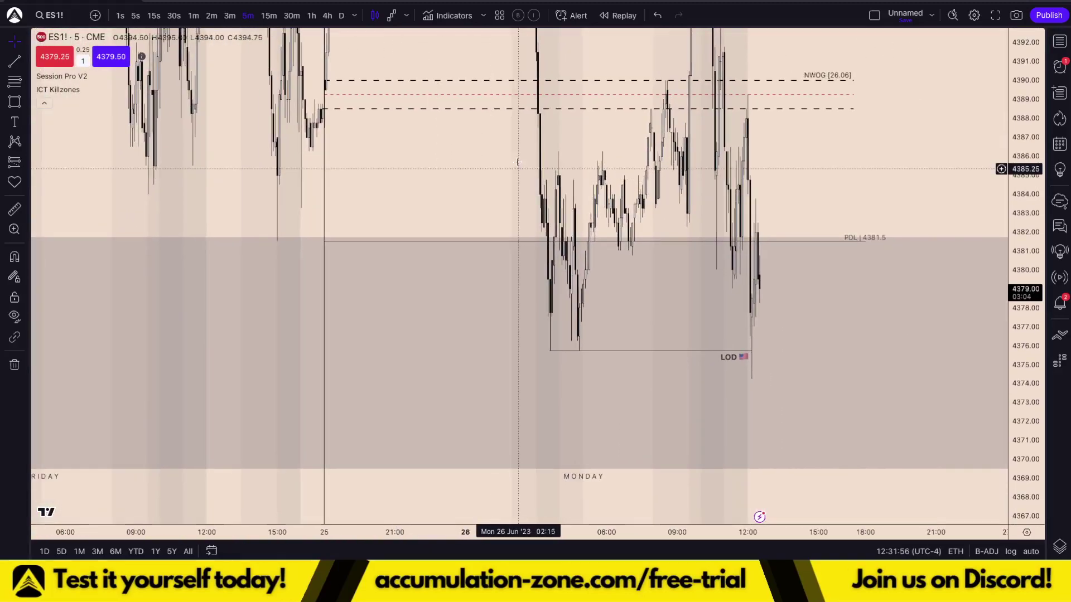
Switch the chart to the daily timeframe and hide the Session Pro V2 indicator to inspect the Daily FVG box.
{"action": "left_click", "coordinate": [342, 16]}
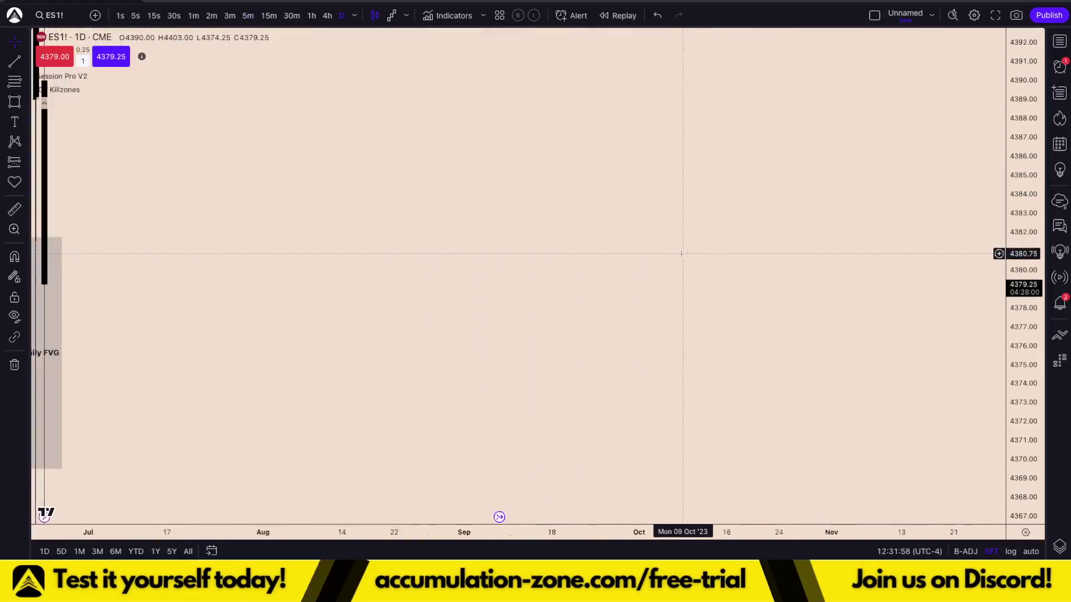
{"action": "scroll", "coordinate": [863, 280], "scroll_direction": "up", "scroll_amount": 5}
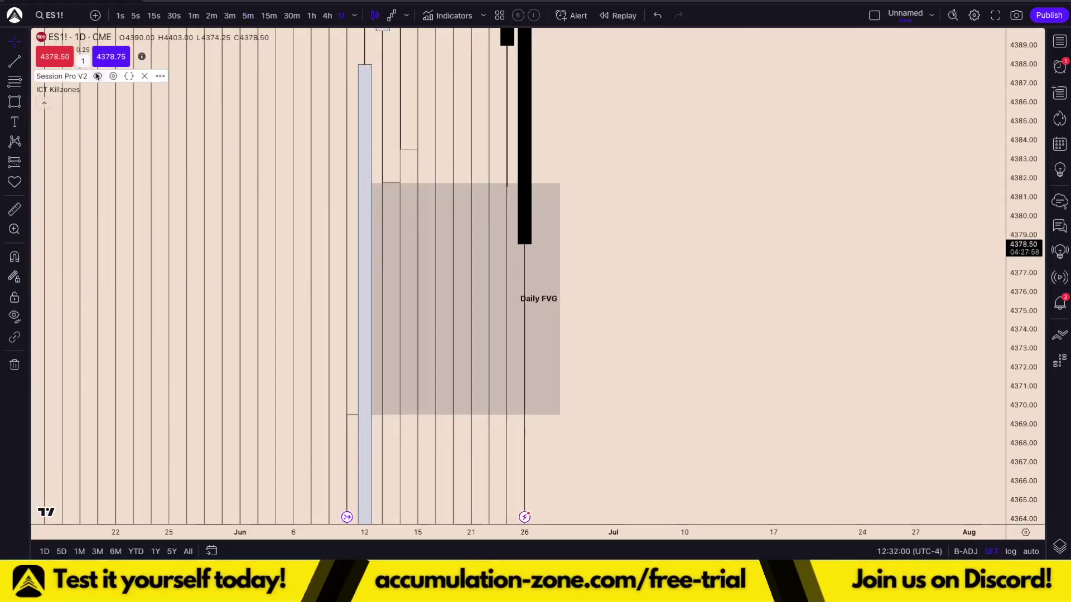
{"action": "left_click", "coordinate": [98, 77]}
{"action": "left_click", "coordinate": [377, 182]}
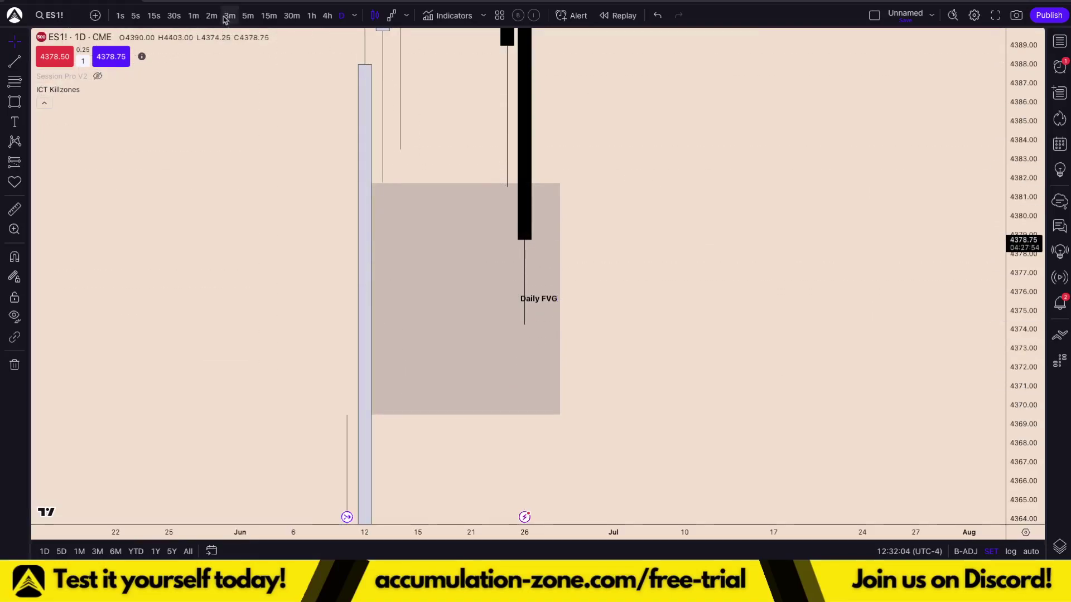
Return the chart to the 5-minute timeframe with Monday's session in view.
{"action": "left_click", "coordinate": [244, 20]}
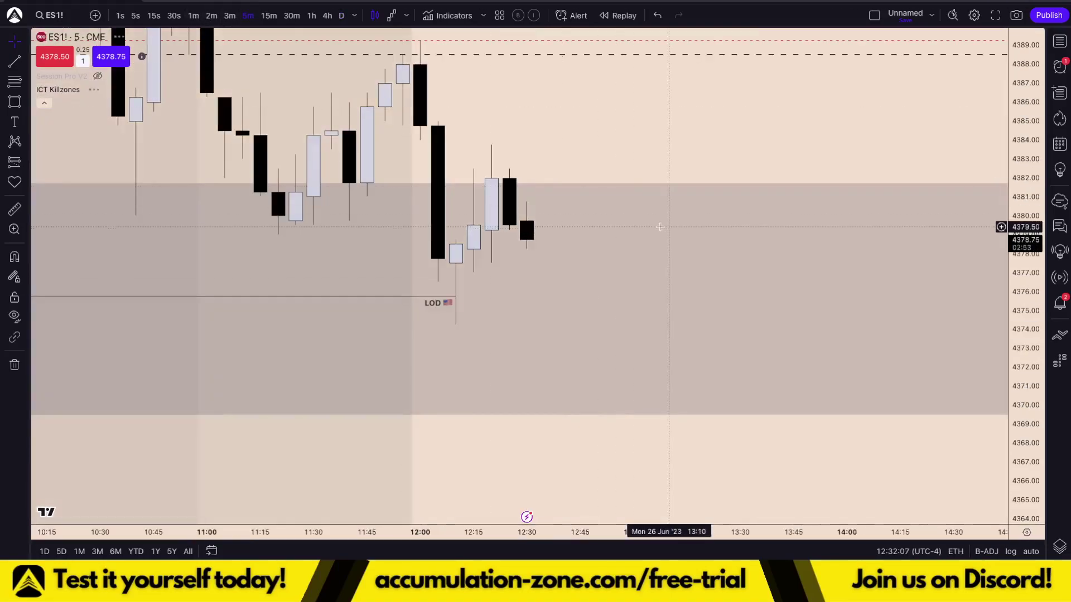
{"action": "scroll", "coordinate": [665, 227], "scroll_direction": "down", "scroll_amount": 10}
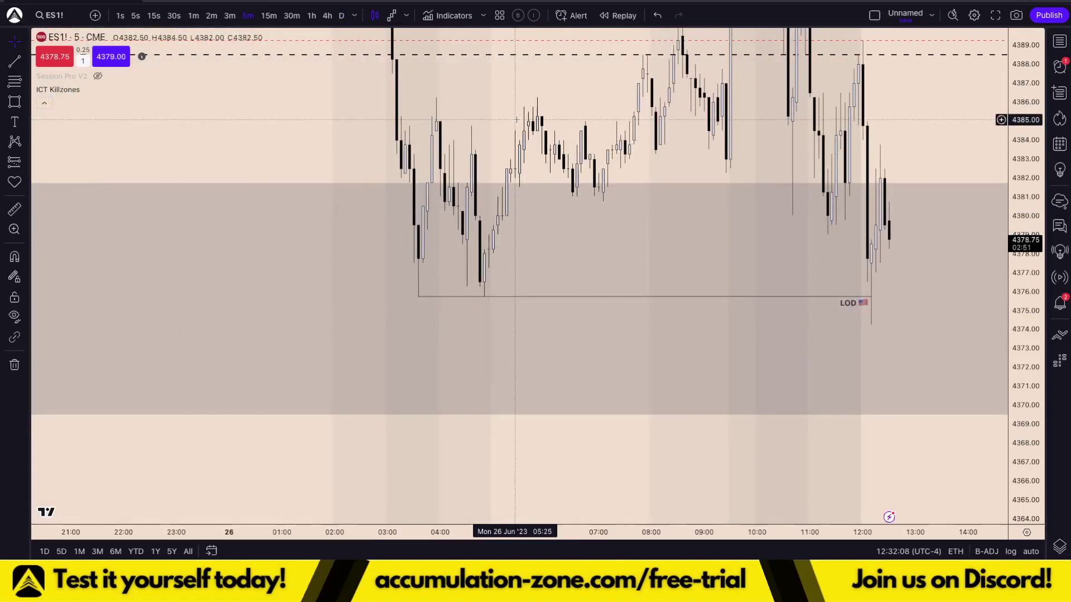
Examine Monday's 03:00 sell-off through the opening gap into the Daily FVG, including its relation to Friday's 15:00 low.
{"action": "left_click_drag", "start_coordinate": [514, 121], "coordinate": [677, 239]}
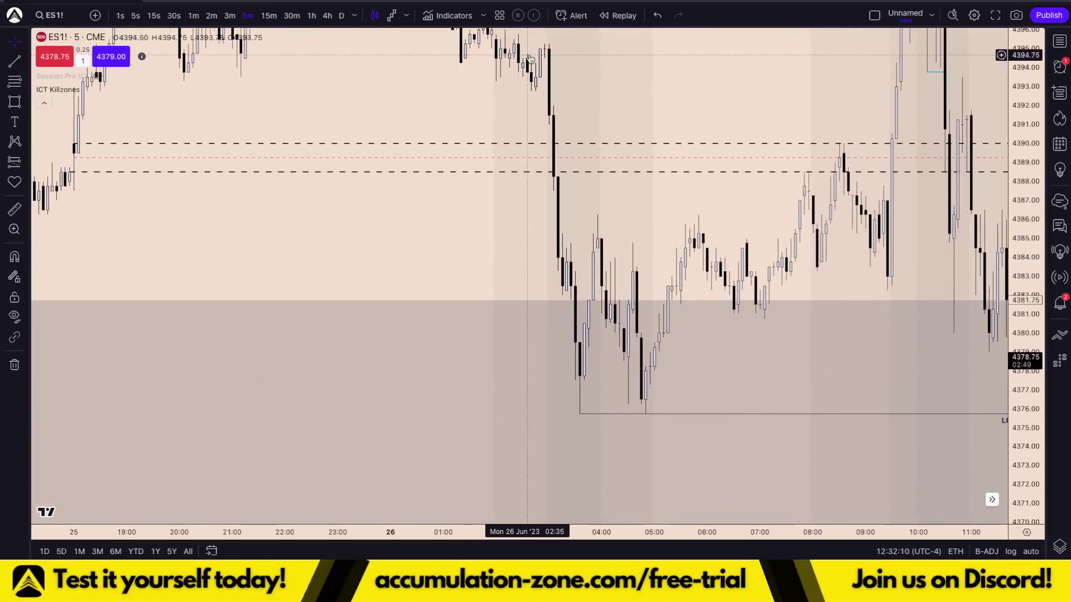
{"action": "scroll", "coordinate": [391, 311], "scroll_direction": "down", "scroll_amount": 3}
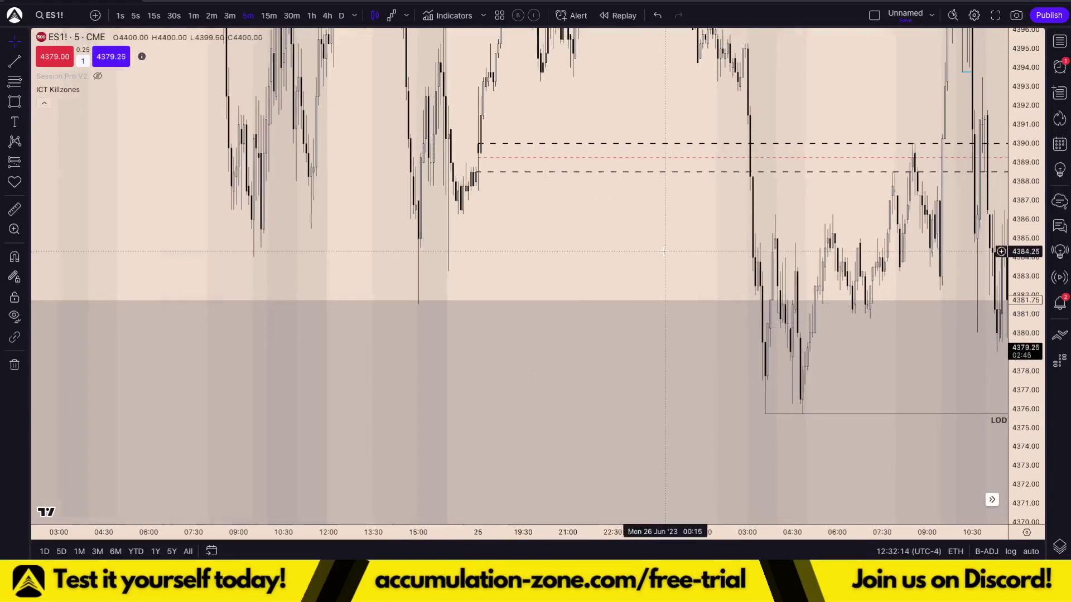
{"action": "scroll", "coordinate": [664, 251], "scroll_direction": "up", "scroll_amount": 3}
{"action": "left_click_drag", "start_coordinate": [711, 219], "coordinate": [714, 294]}
{"action": "scroll", "coordinate": [713, 293], "scroll_direction": "up", "scroll_amount": 3}
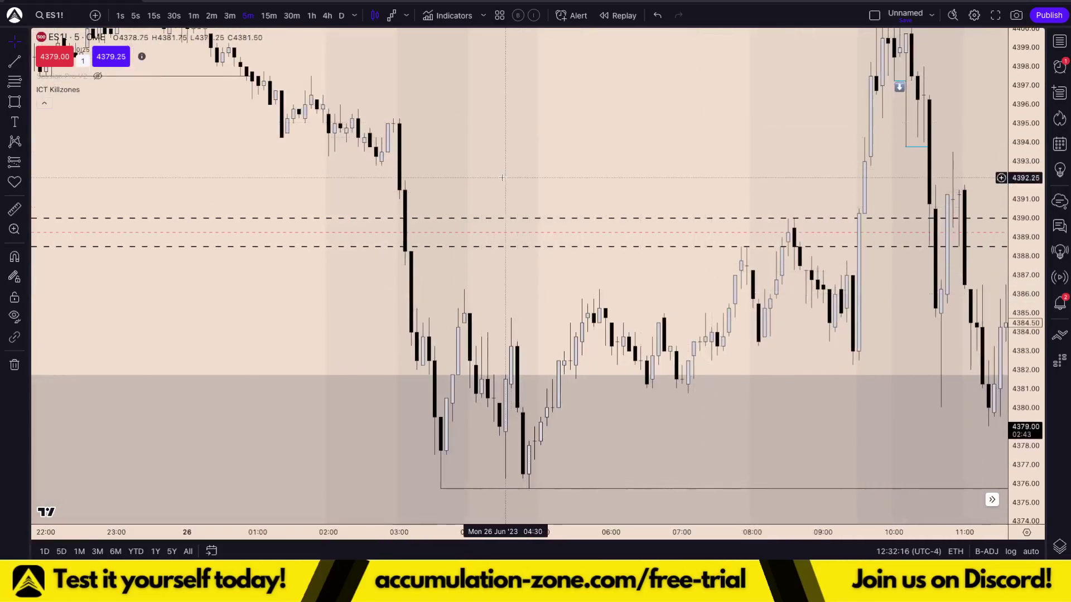
{"action": "scroll", "coordinate": [491, 162], "scroll_direction": "up", "scroll_amount": 2}
{"action": "scroll", "coordinate": [415, 166], "scroll_direction": "up", "scroll_amount": 1}
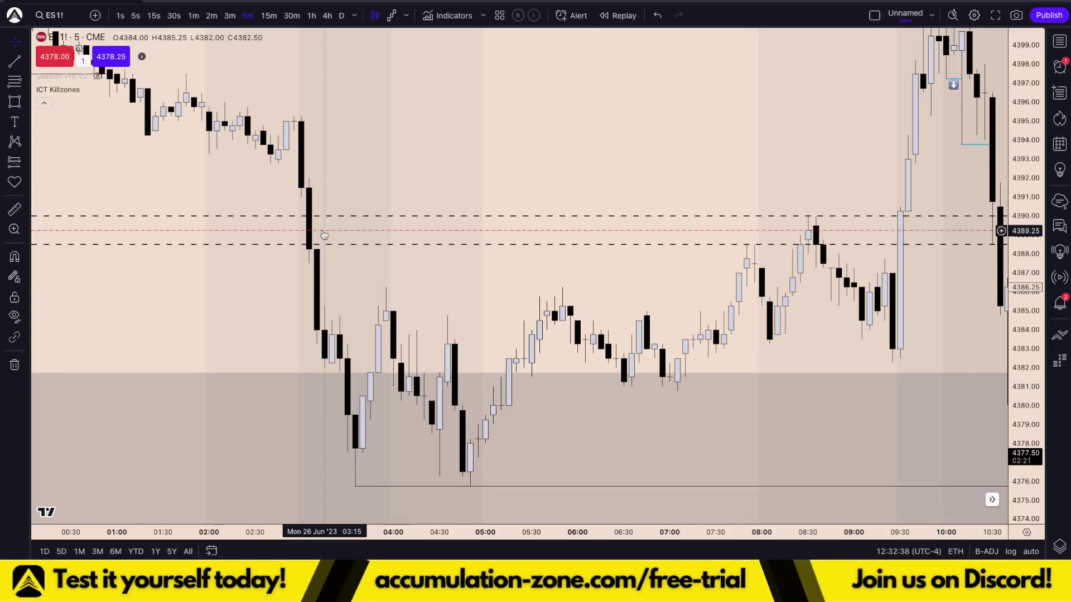
{"action": "scroll", "coordinate": [323, 235], "scroll_direction": "down", "scroll_amount": 10}
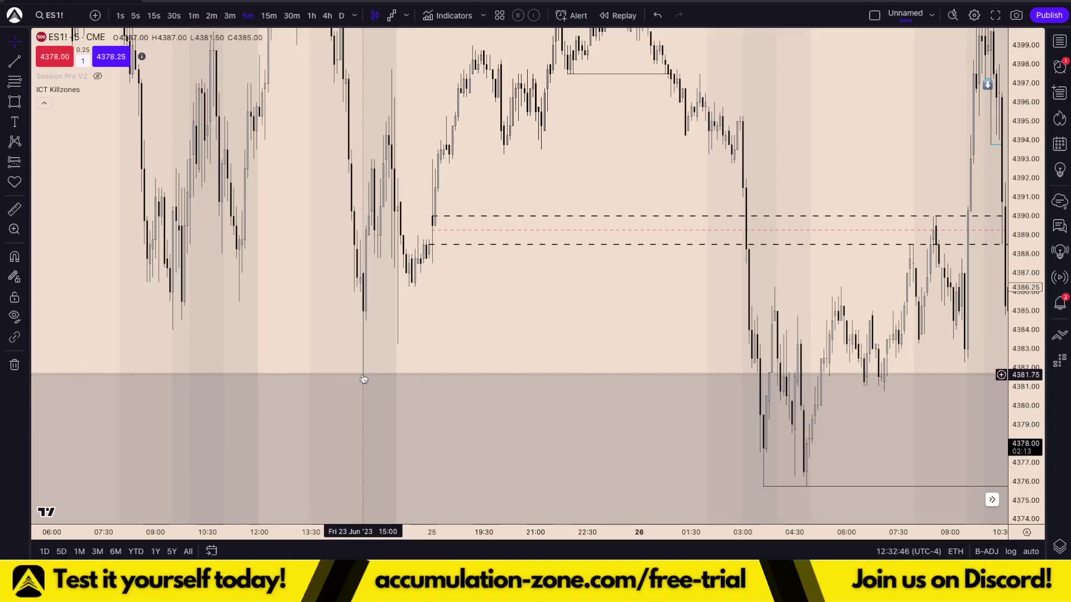
{"action": "scroll", "coordinate": [641, 357], "scroll_direction": "up", "scroll_amount": 5}
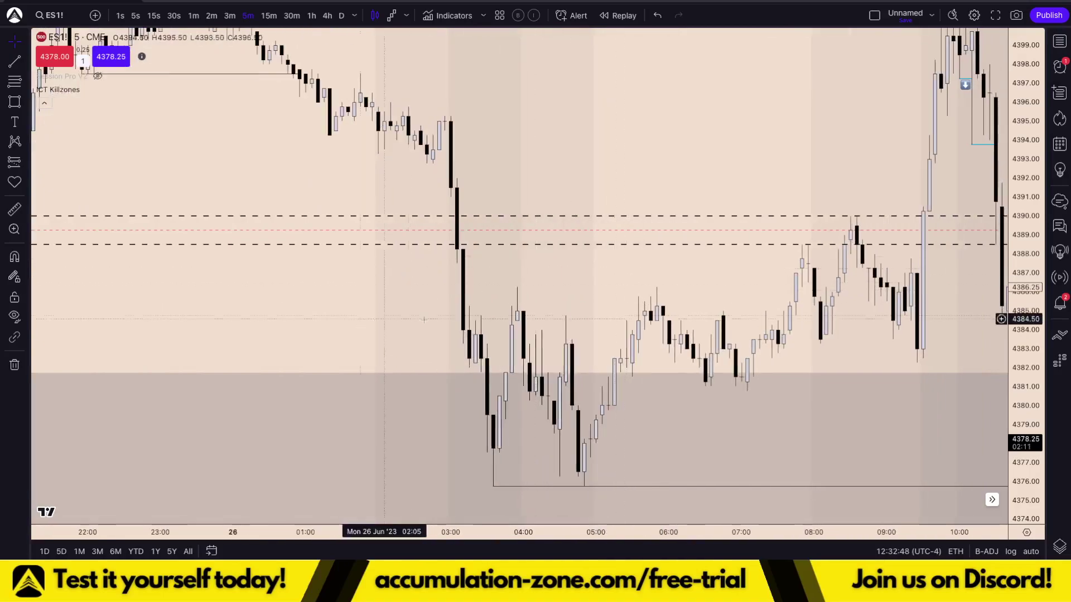
{"action": "scroll", "coordinate": [391, 195], "scroll_direction": "up", "scroll_amount": 2}
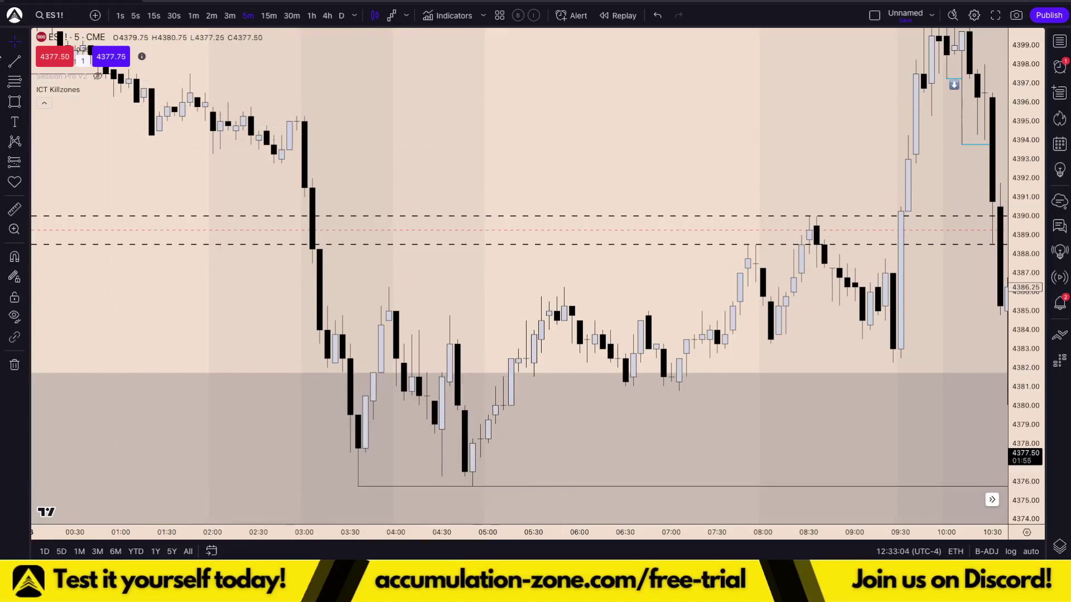
Draw a horizontal trend line at 4386.25 from the 03:55 swing high to about 07:45.
{"action": "left_click", "coordinate": [15, 61]}
{"action": "left_click", "coordinate": [389, 288]}
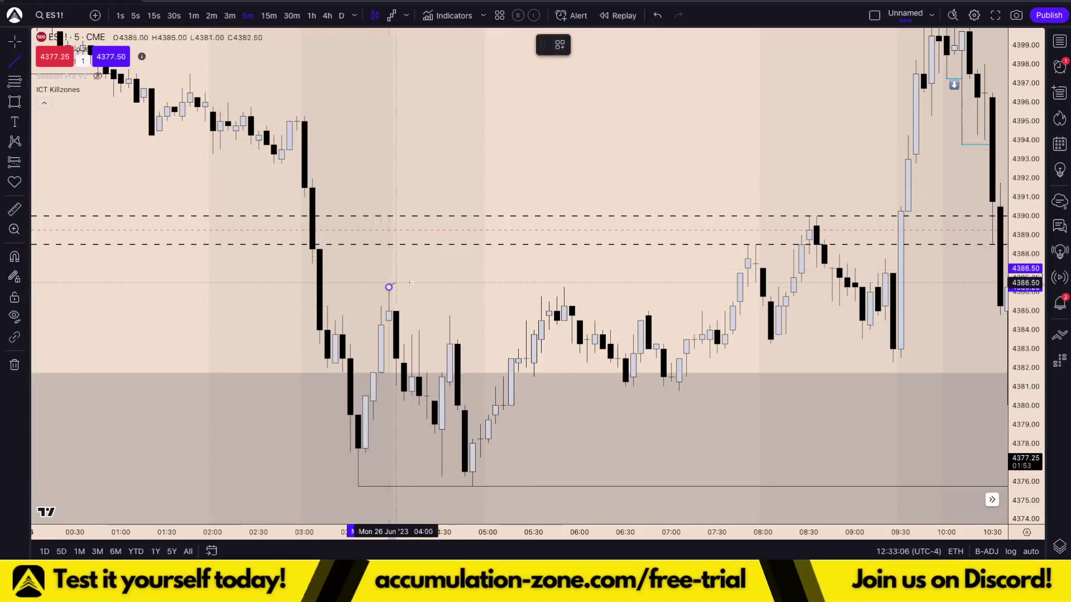
{"action": "left_click", "coordinate": [740, 288]}
Examine the push above the 4386.25 line into the opening gap around 08:30 and the 09:30 candle that follows.
{"action": "left_click_drag", "start_coordinate": [689, 301], "coordinate": [574, 298]}
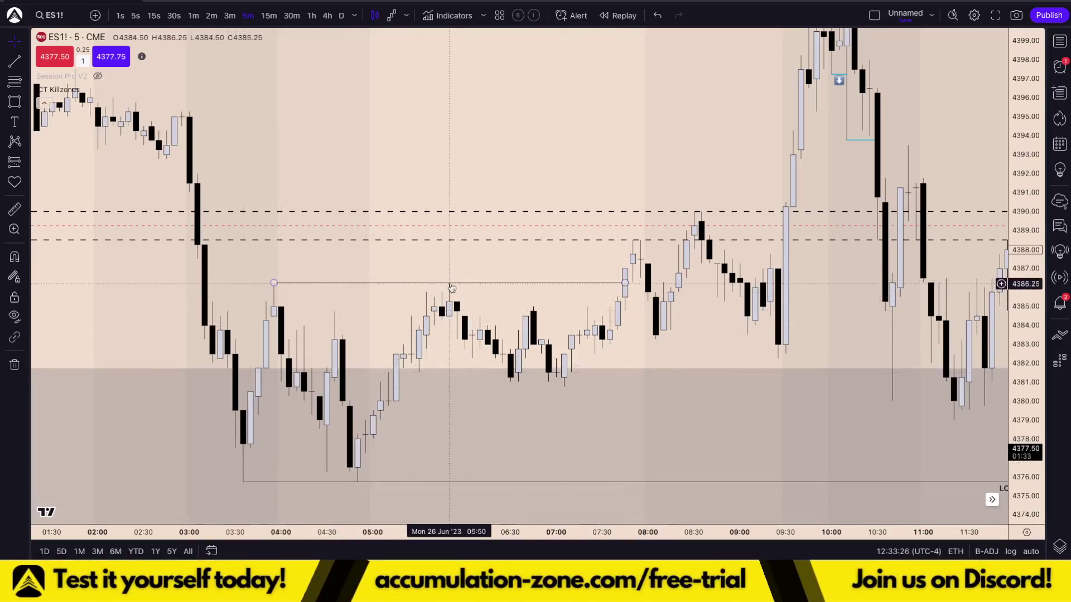
{"action": "left_click_drag", "start_coordinate": [450, 311], "coordinate": [443, 282]}
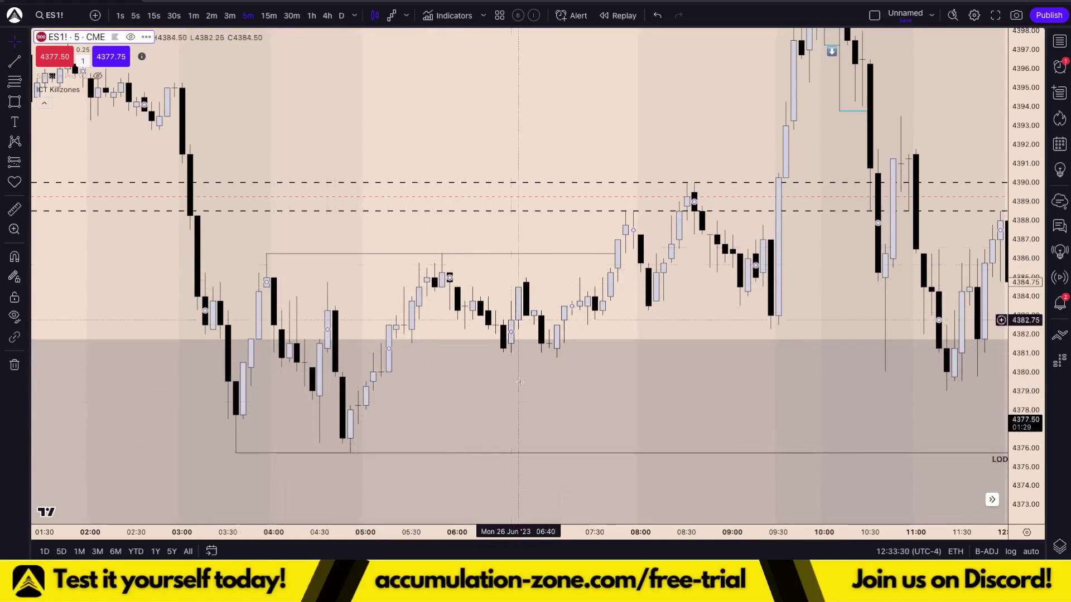
{"action": "left_click_drag", "start_coordinate": [645, 308], "coordinate": [565, 324]}
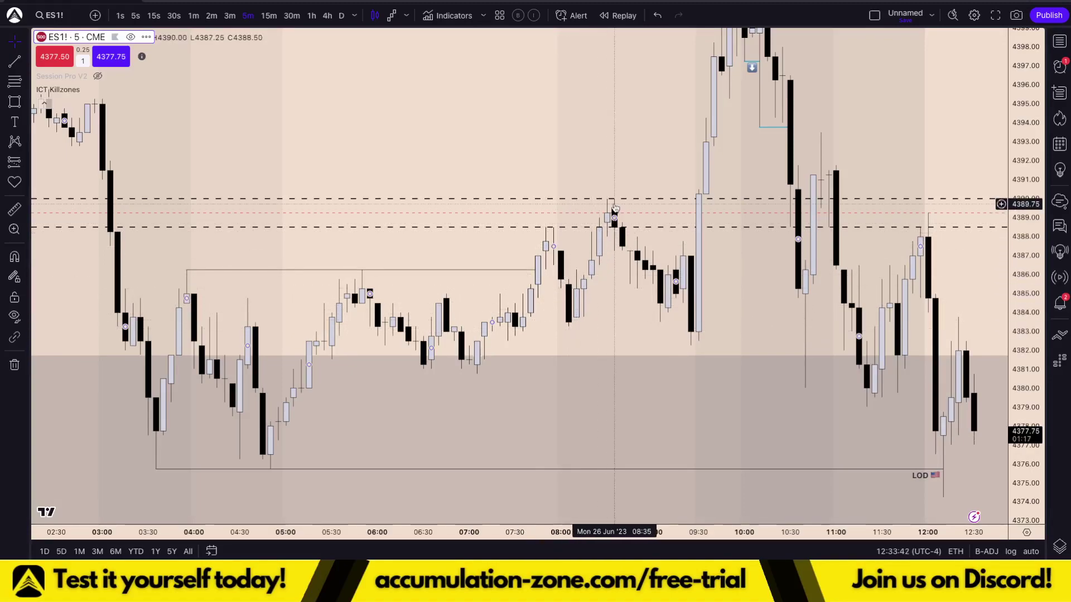
{"action": "scroll", "coordinate": [614, 205], "scroll_direction": "up", "scroll_amount": 1}
{"action": "left_click_drag", "start_coordinate": [1026, 302], "coordinate": [1025, 193]}
{"action": "scroll", "coordinate": [565, 299], "scroll_direction": "up", "scroll_amount": 3}
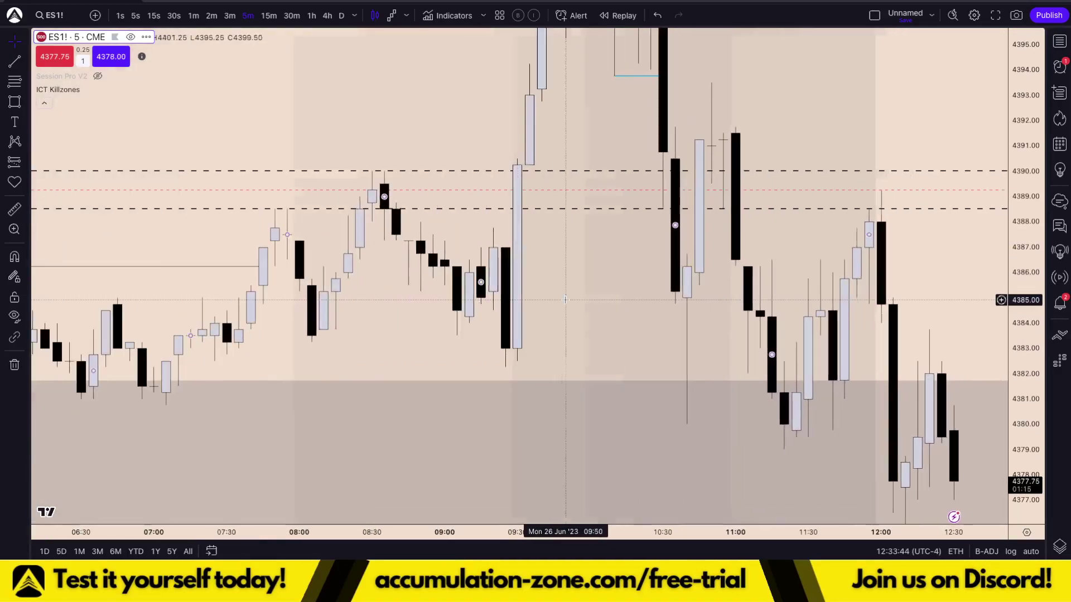
{"action": "left_click_drag", "start_coordinate": [456, 290], "coordinate": [564, 303]}
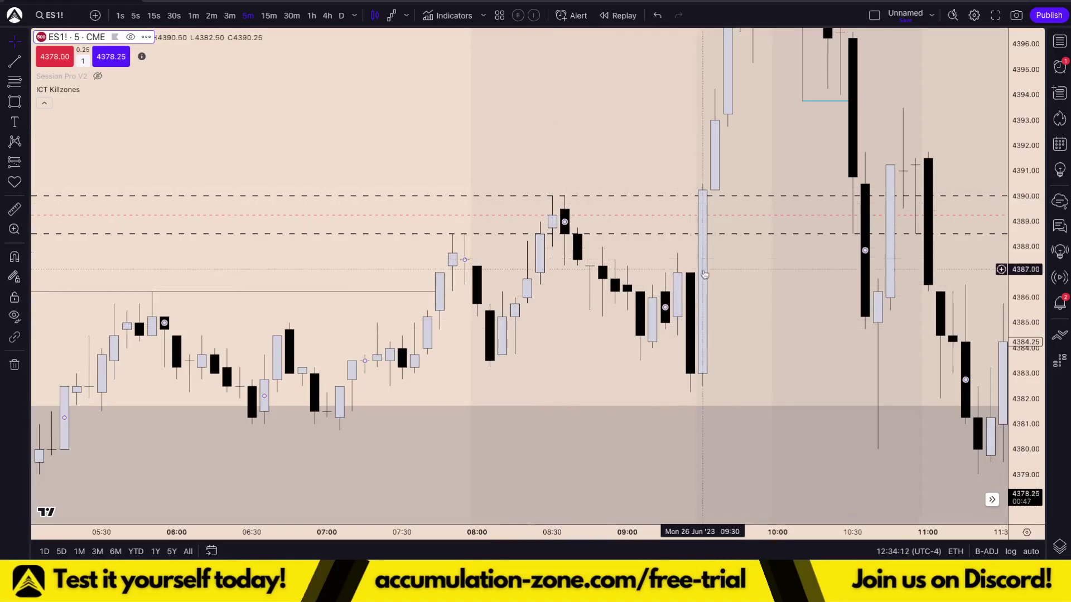
{"action": "left_click_drag", "start_coordinate": [665, 306], "coordinate": [648, 316]}
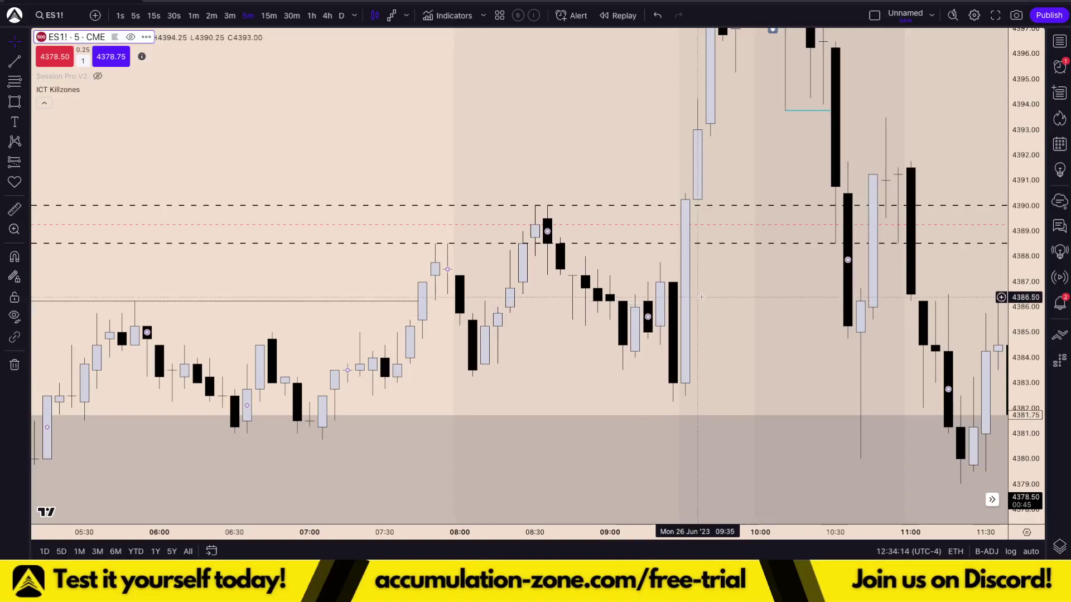
{"action": "left_click_drag", "start_coordinate": [727, 285], "coordinate": [717, 303]}
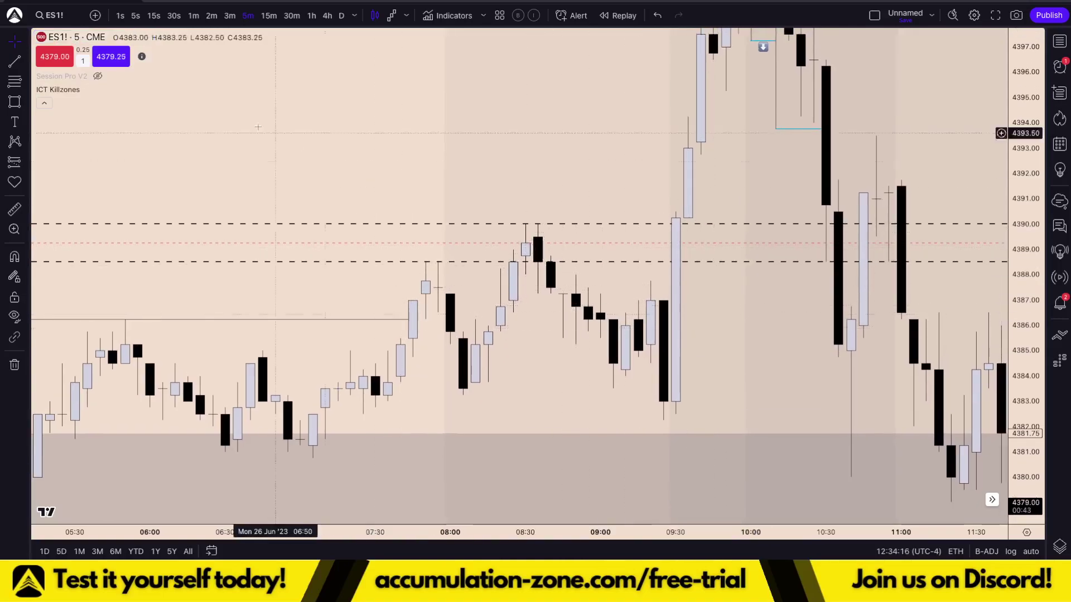
Draw a horizontal trend line at 4383.25 from the 08:05 low to the 09:25 candle.
{"action": "left_click", "coordinate": [14, 62]}
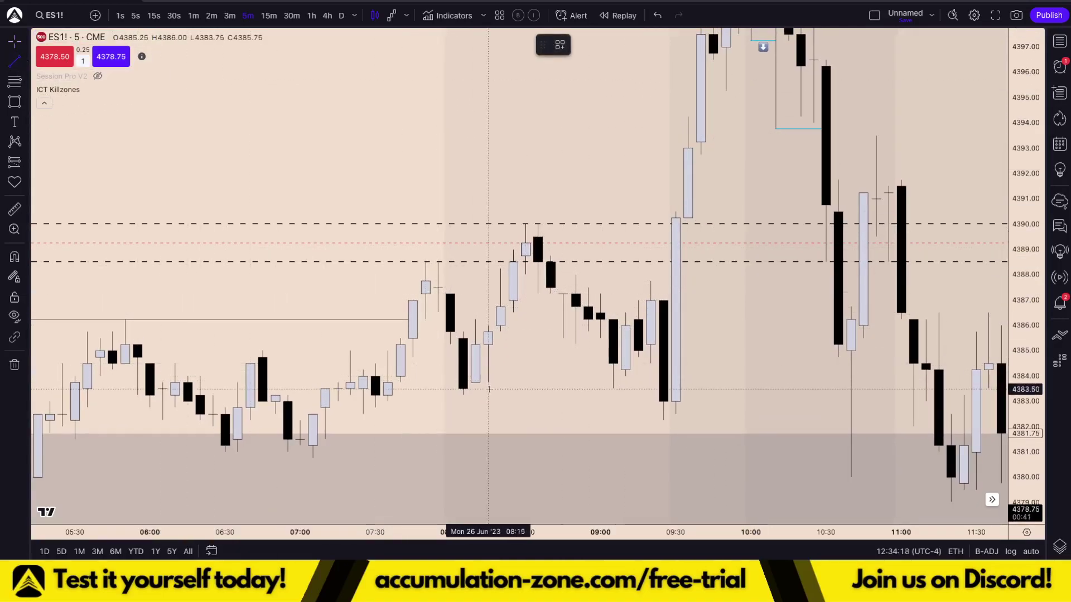
{"action": "left_click", "coordinate": [463, 395]}
{"action": "left_click", "coordinate": [659, 404], "text": "shift"}
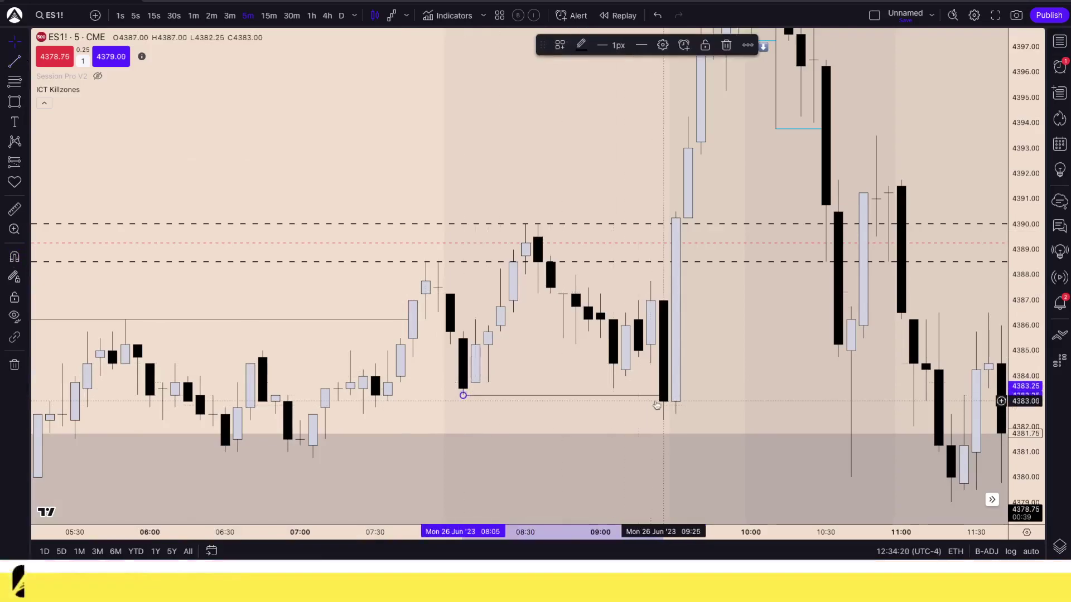
{"action": "left_click", "coordinate": [652, 407]}
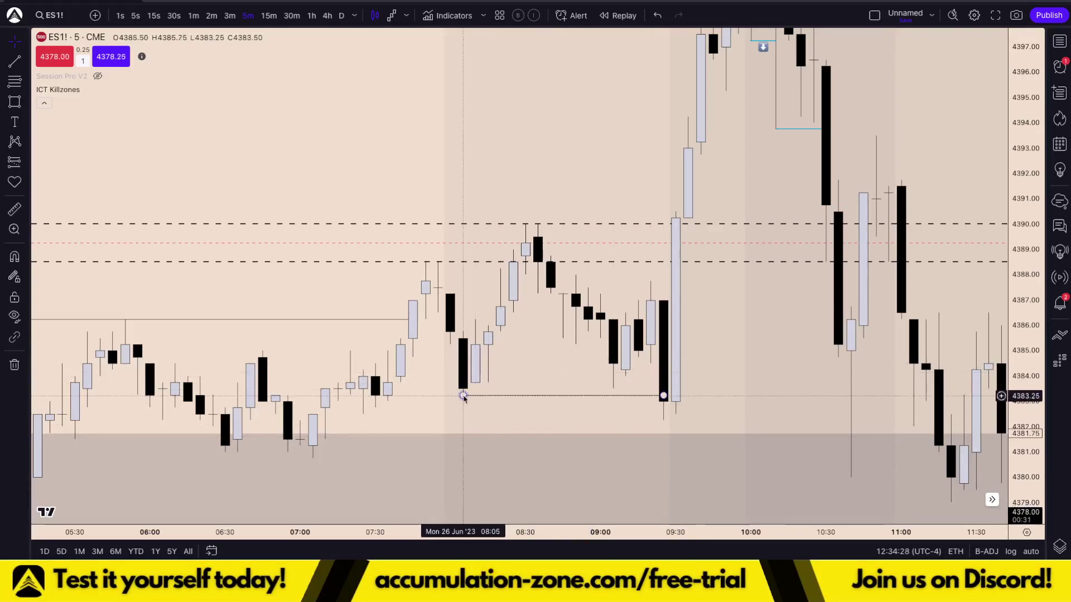
Examine the 09:25 sweep of the 08:05 low and the 09:30 candle's rally through the opening gap.
{"action": "scroll", "coordinate": [311, 484], "scroll_direction": "down", "scroll_amount": 3}
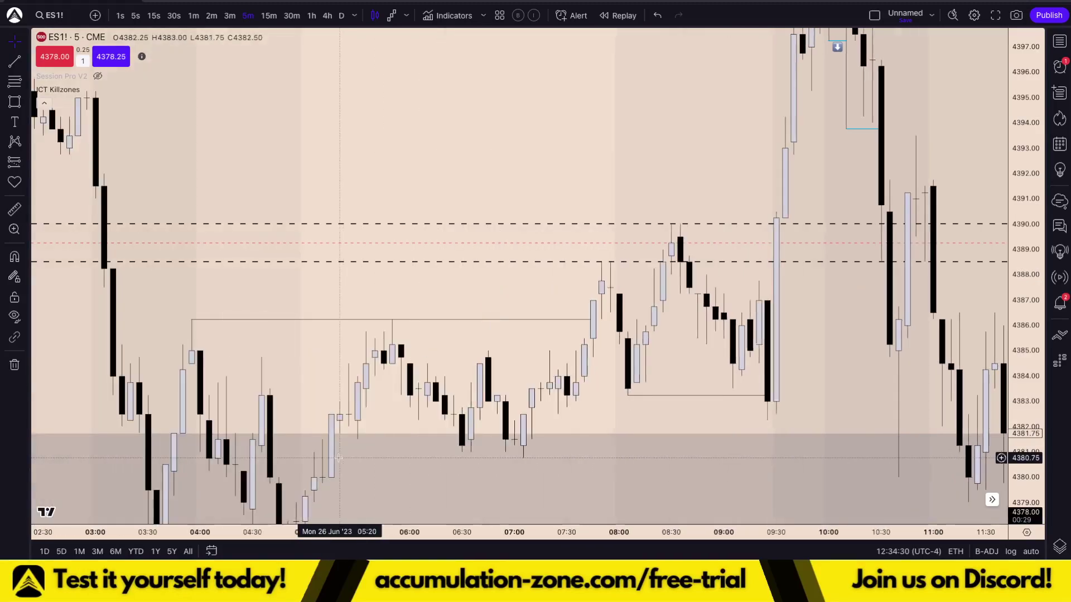
{"action": "scroll", "coordinate": [729, 331], "scroll_direction": "up", "scroll_amount": 2}
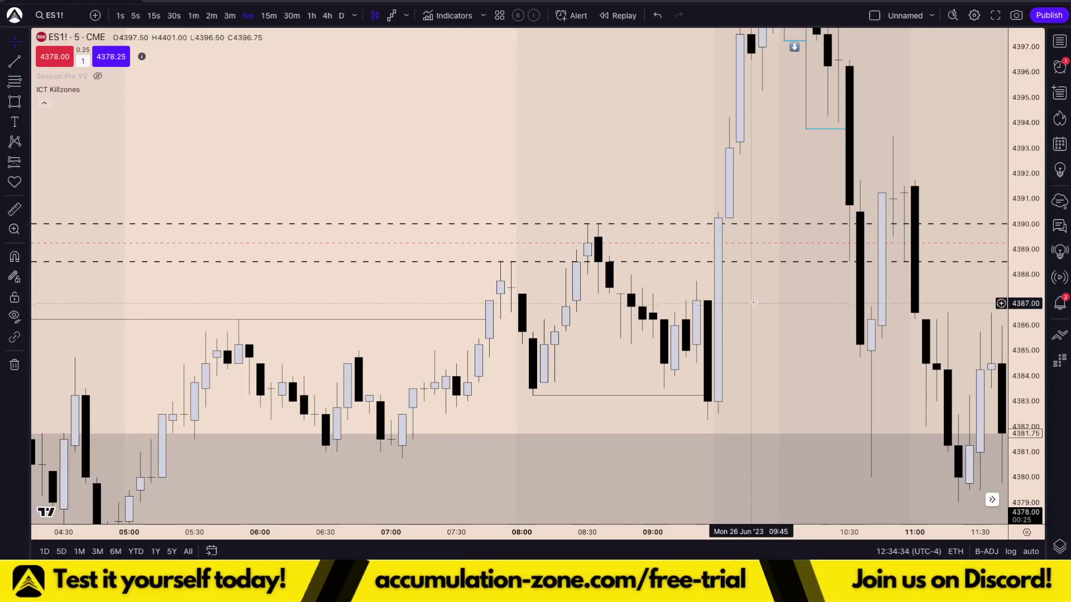
{"action": "left_click_drag", "start_coordinate": [751, 289], "coordinate": [731, 319]}
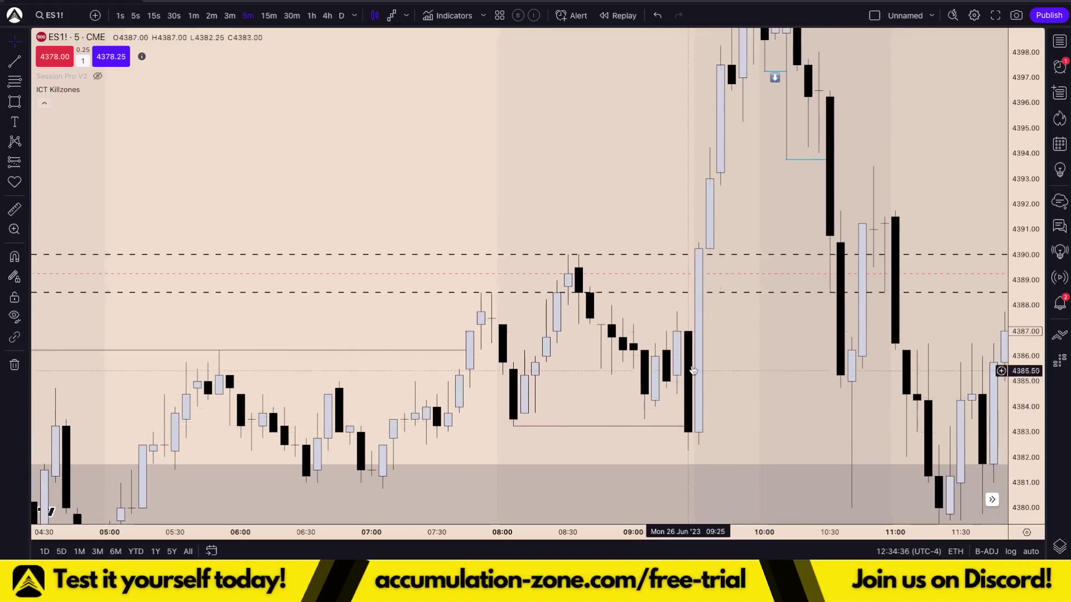
{"action": "scroll", "coordinate": [699, 238], "scroll_direction": "up", "scroll_amount": 2}
{"action": "left_click_drag", "start_coordinate": [676, 236], "coordinate": [765, 232]}
{"action": "scroll", "coordinate": [772, 232], "scroll_direction": "up", "scroll_amount": 3}
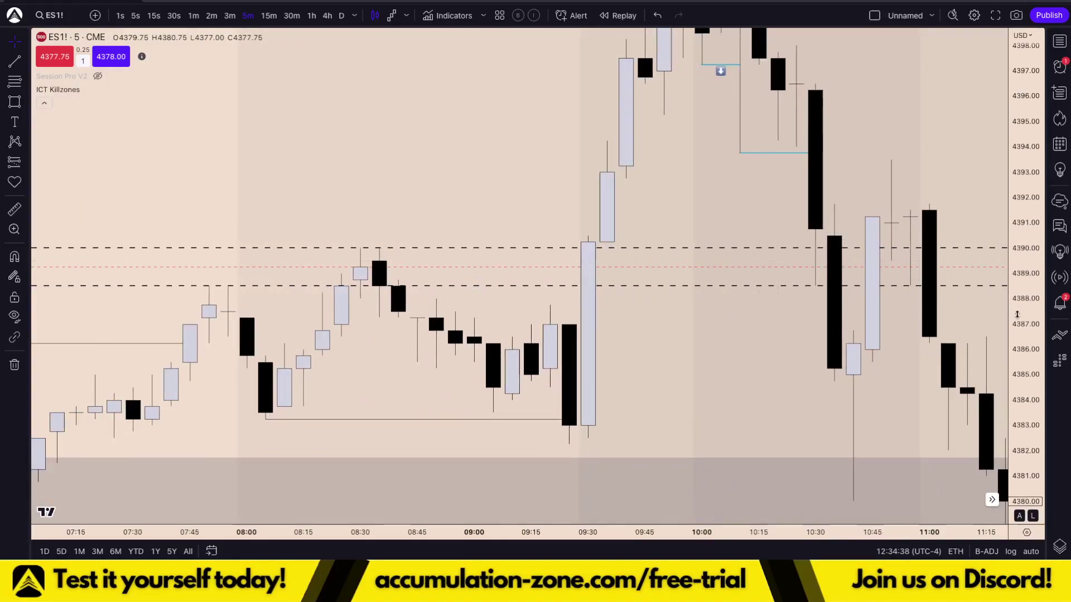
{"action": "left_click_drag", "start_coordinate": [1016, 313], "coordinate": [1006, 231]}
{"action": "scroll", "coordinate": [642, 242], "scroll_direction": "up", "scroll_amount": 3}
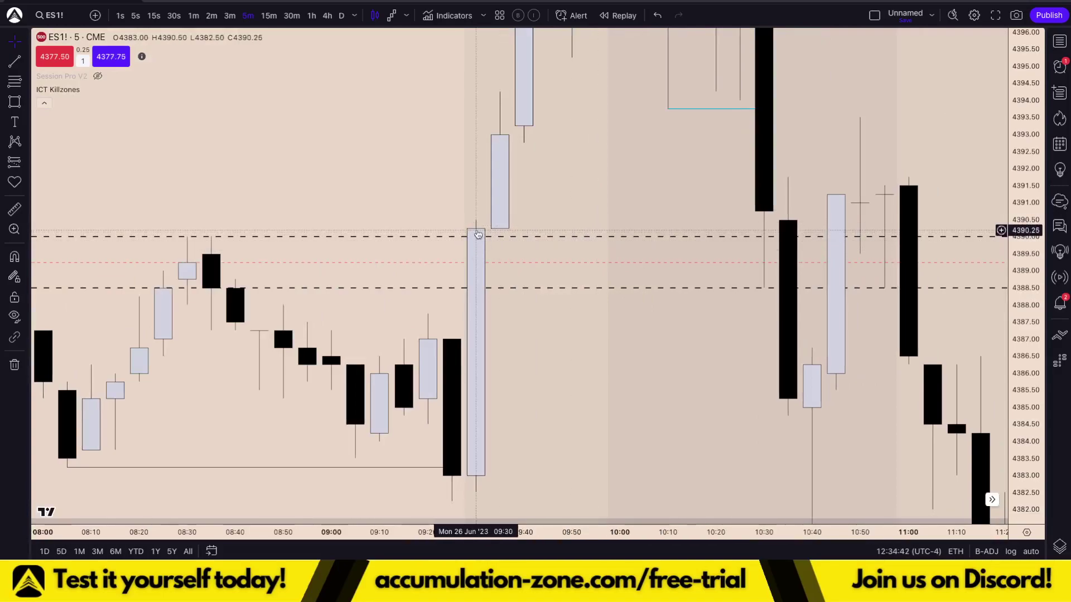
{"action": "scroll", "coordinate": [478, 234], "scroll_direction": "down", "scroll_amount": 1}
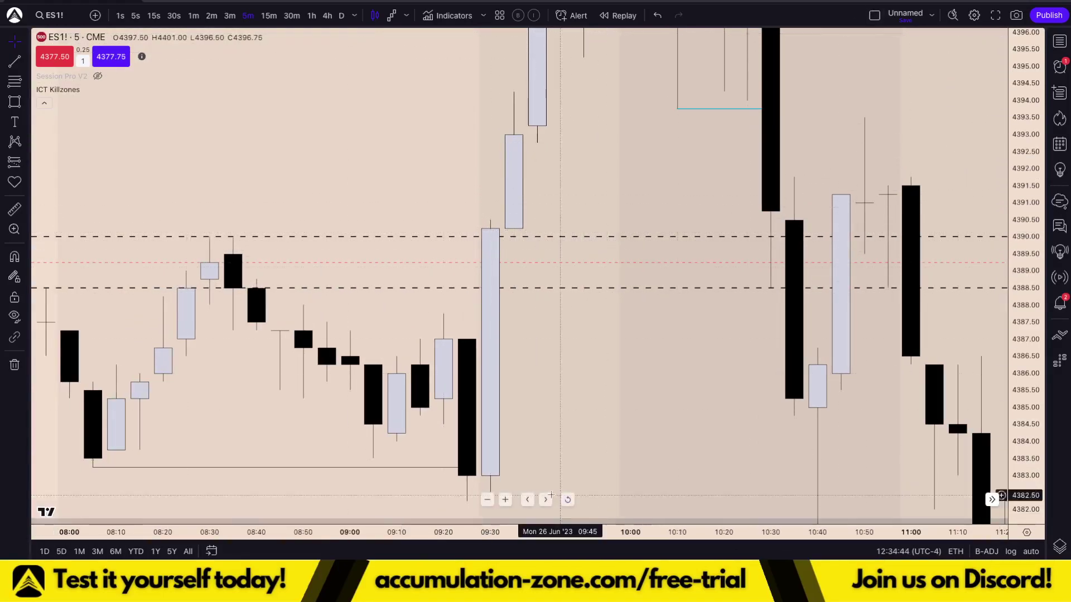
Start a bar replay from shortly before 10:00 on Monday, hiding the candles after that point.
{"action": "left_click", "coordinate": [618, 15]}
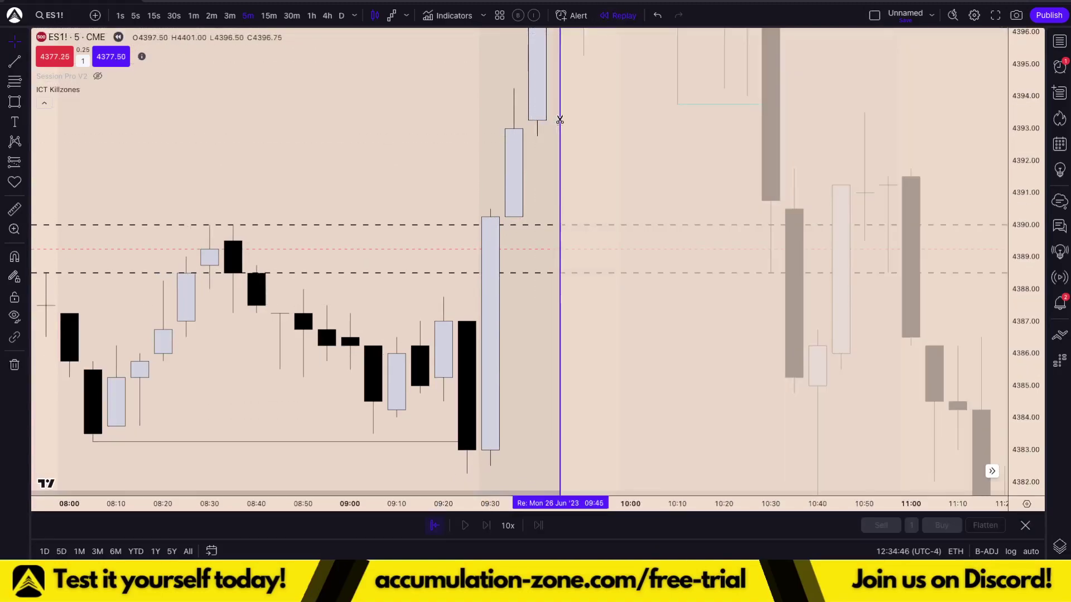
{"action": "left_click", "coordinate": [607, 122]}
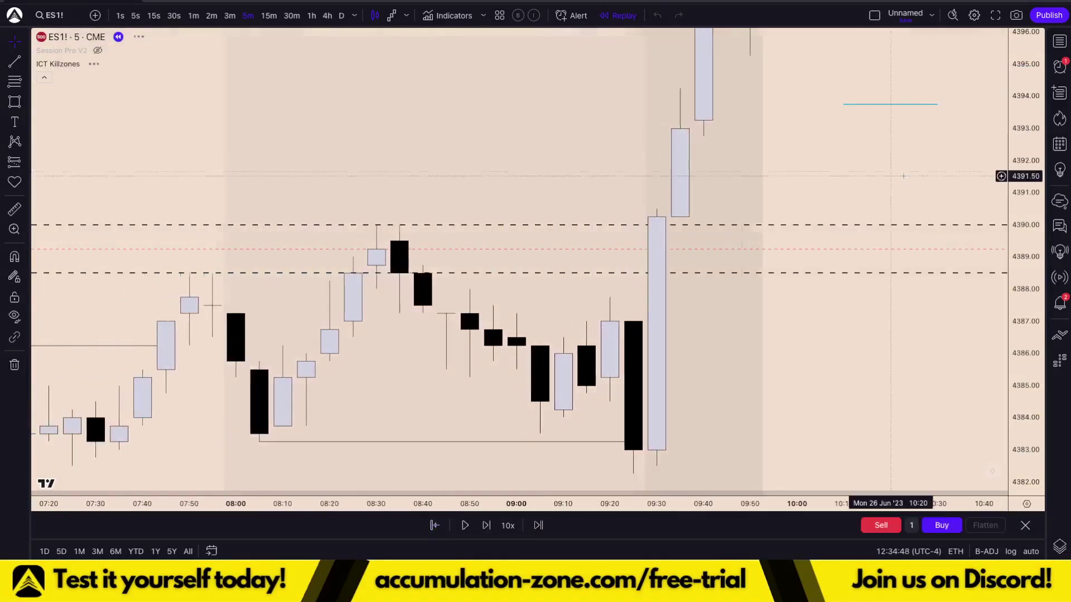
{"action": "scroll", "coordinate": [664, 223], "scroll_direction": "down", "scroll_amount": 8}
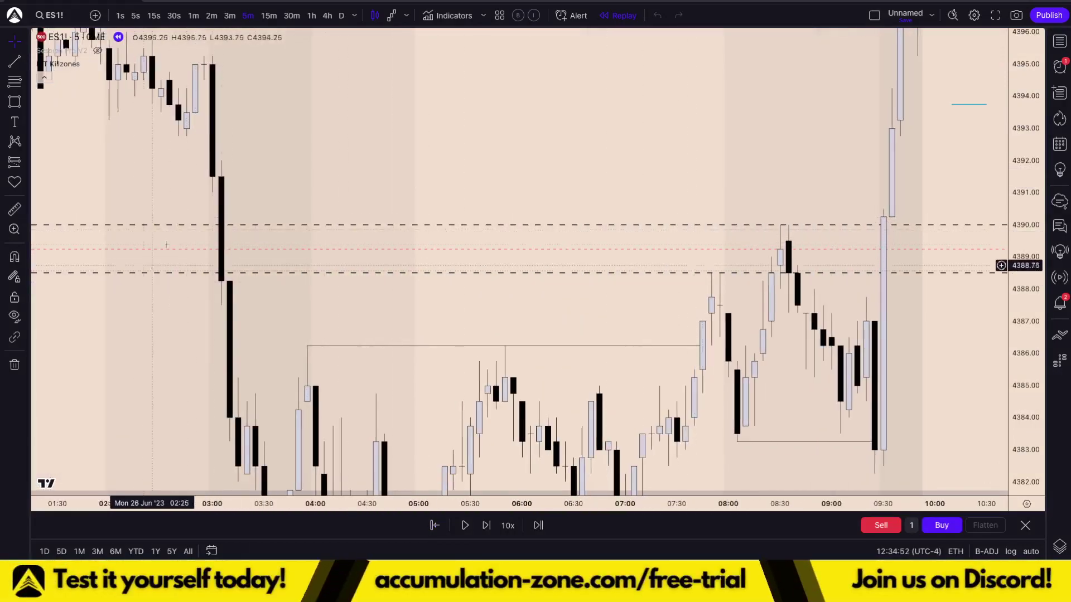
Mark the fair value gap of the 03:00 candle with a rectangle from 4394.50 to 4392.00, extended from 02:55 to 09:45.
{"action": "left_click_drag", "start_coordinate": [315, 377], "coordinate": [320, 321]}
{"action": "left_click_drag", "start_coordinate": [247, 111], "coordinate": [241, 219]}
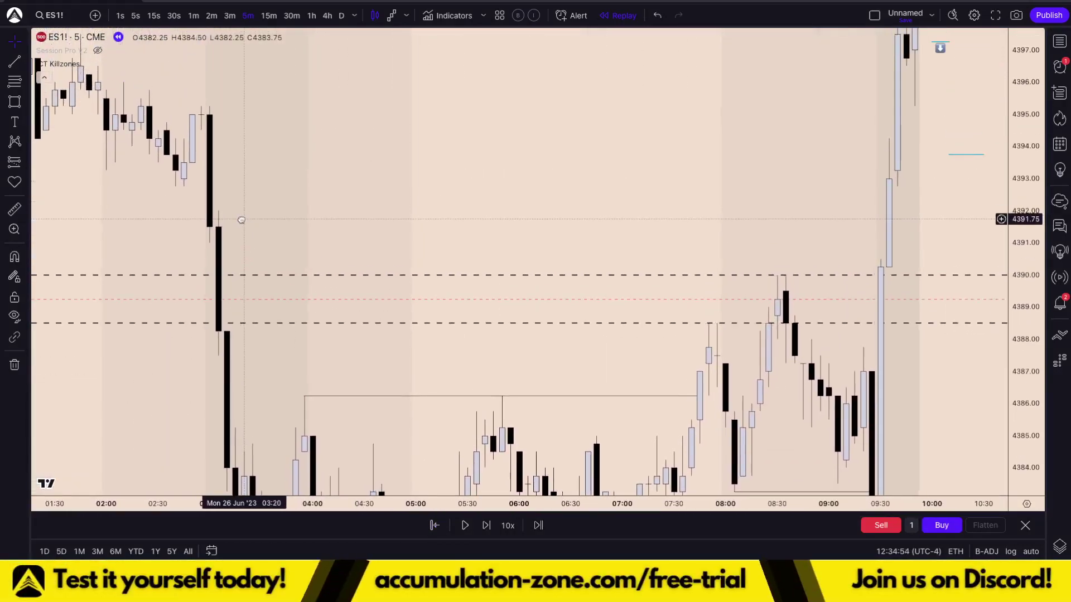
{"action": "left_click", "coordinate": [201, 131], "text": "ctrl"}
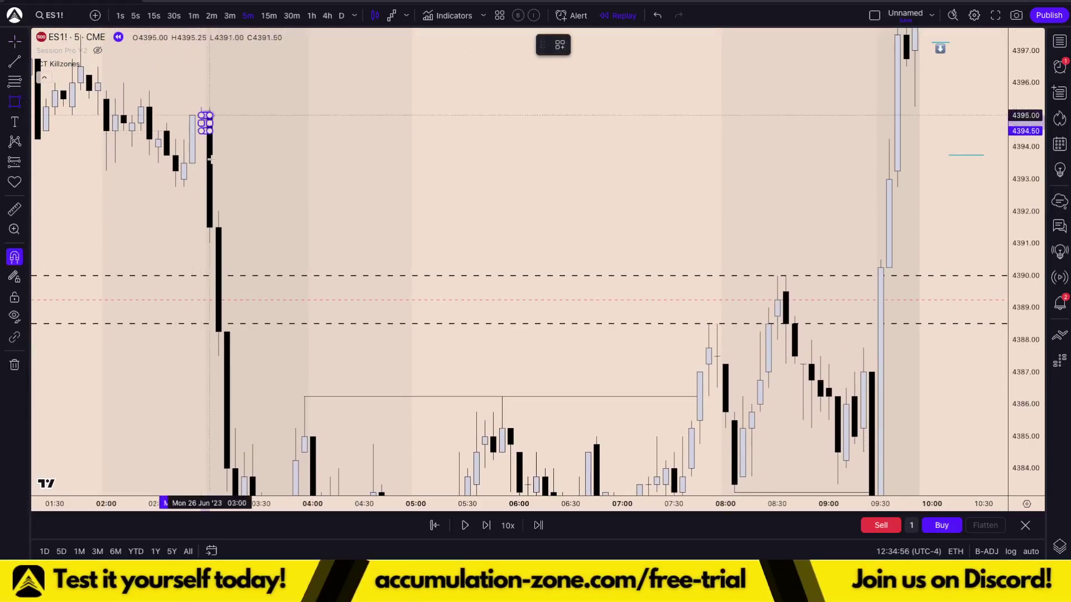
{"action": "left_click", "coordinate": [218, 211], "text": "ctrl"}
{"action": "left_click_drag", "start_coordinate": [220, 171], "coordinate": [907, 196]}
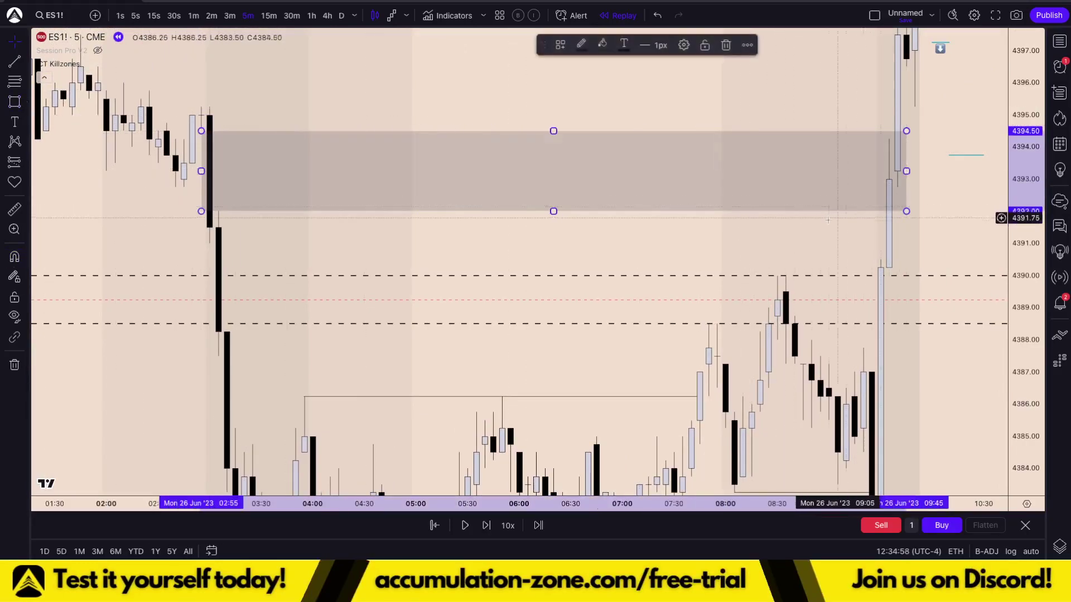
{"action": "left_click", "coordinate": [737, 218]}
Mark the fair value gap of the 03:05 candle with a rectangle from 4391.00 to 4388.25, starting at 03:00.
{"action": "left_click_drag", "start_coordinate": [363, 188], "coordinate": [333, 111]}
{"action": "left_click_drag", "start_coordinate": [173, 94], "coordinate": [182, 96]}
{"action": "left_click_drag", "start_coordinate": [260, 276], "coordinate": [222, 208]}
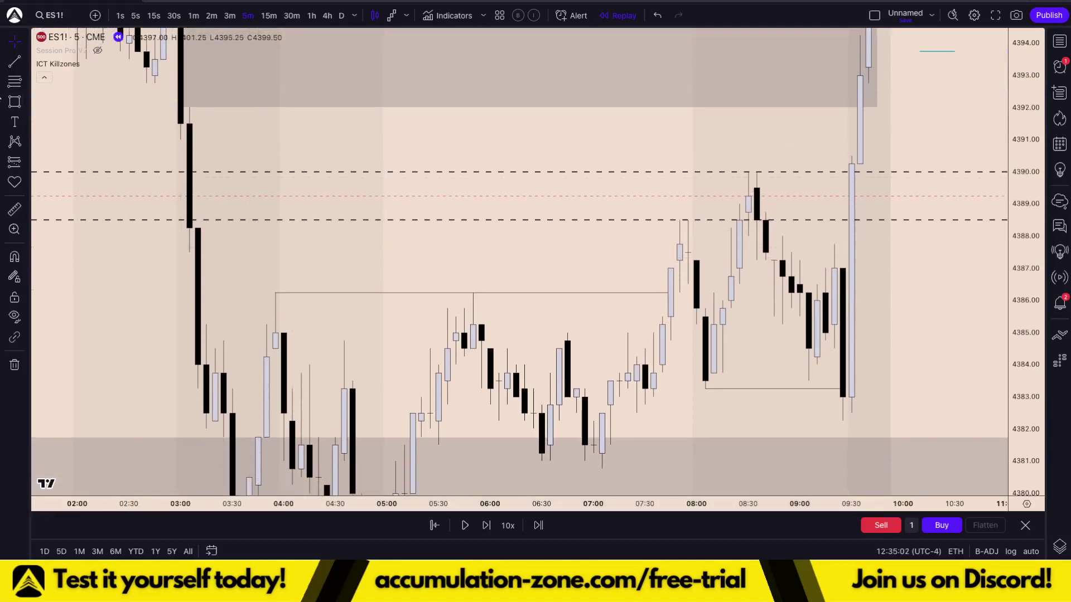
{"action": "left_click", "coordinate": [14, 101]}
{"action": "left_click_drag", "start_coordinate": [180, 139], "coordinate": [198, 228]}
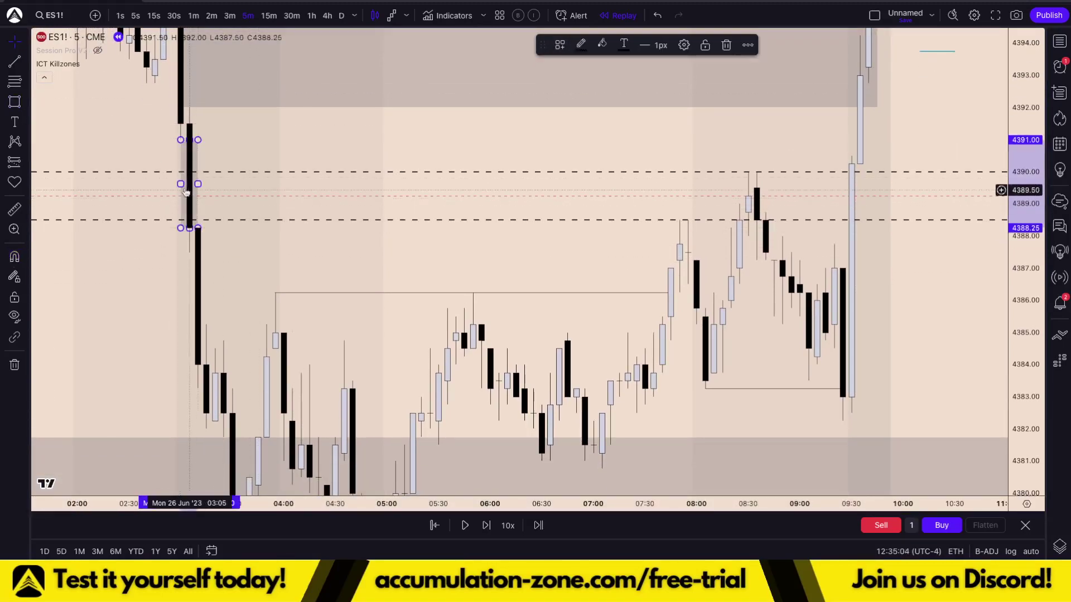
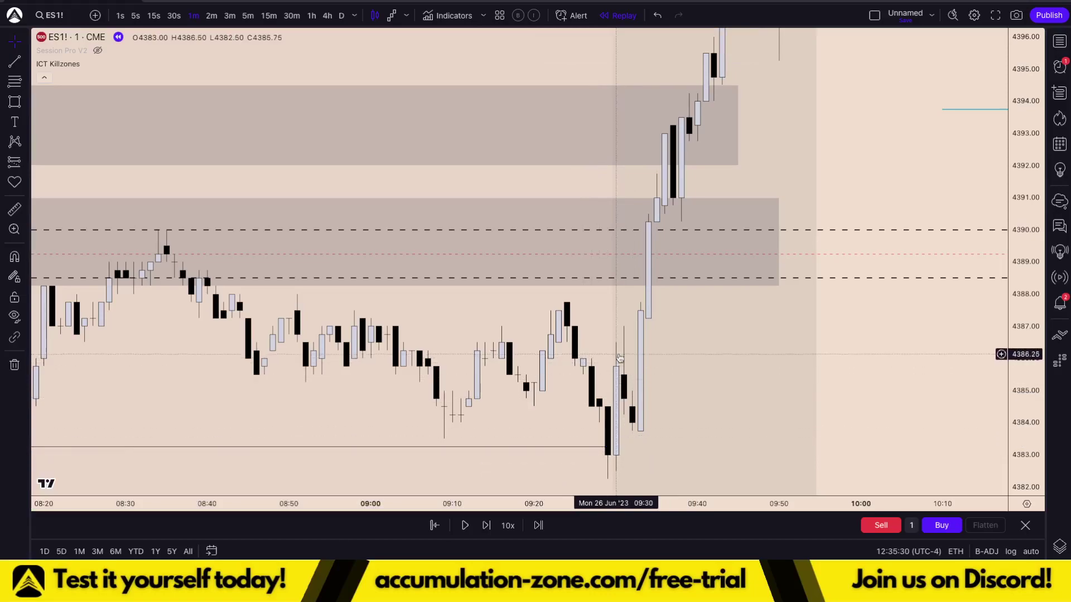
Draw a horizontal trend line at 4384.50 from the 09:29 candle's open to 09:36 on the 1-minute chart.
{"action": "left_click", "coordinate": [15, 61]}
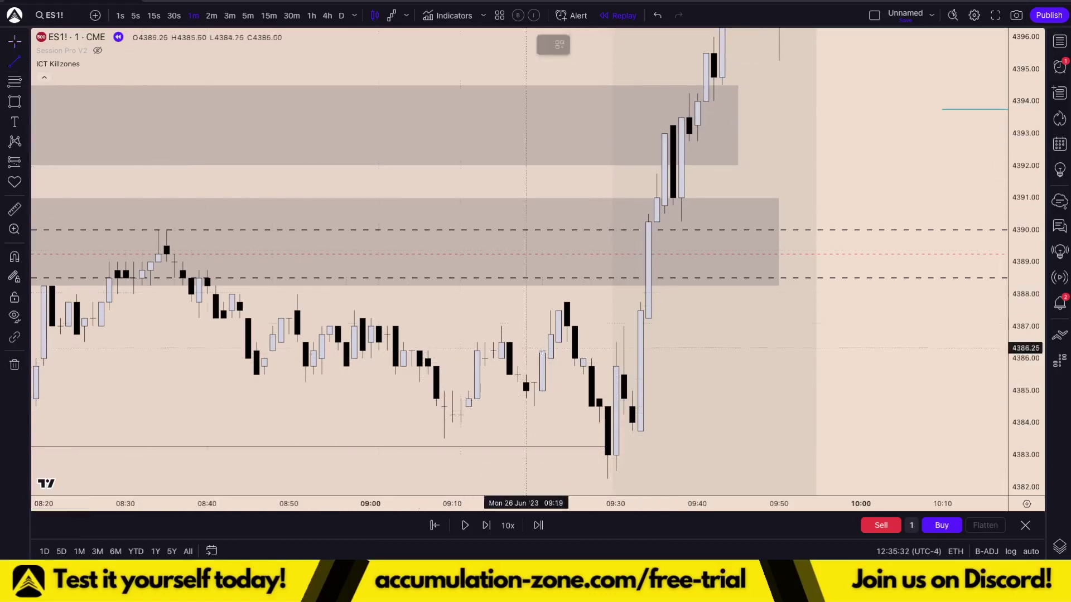
{"action": "key", "text": "ctrl"}
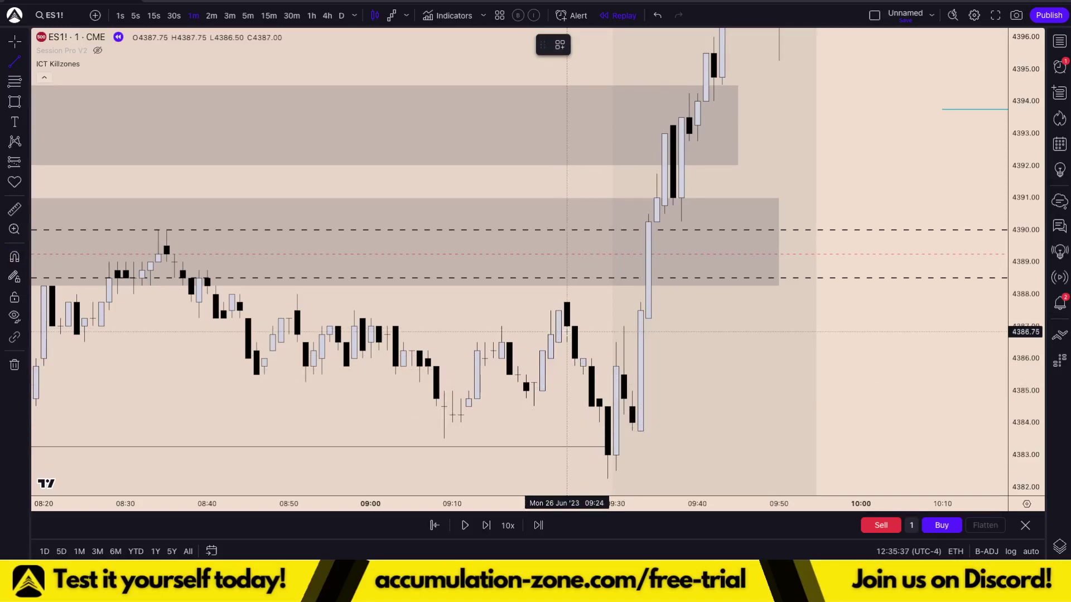
{"action": "scroll", "coordinate": [567, 332], "scroll_direction": "down", "scroll_amount": 3}
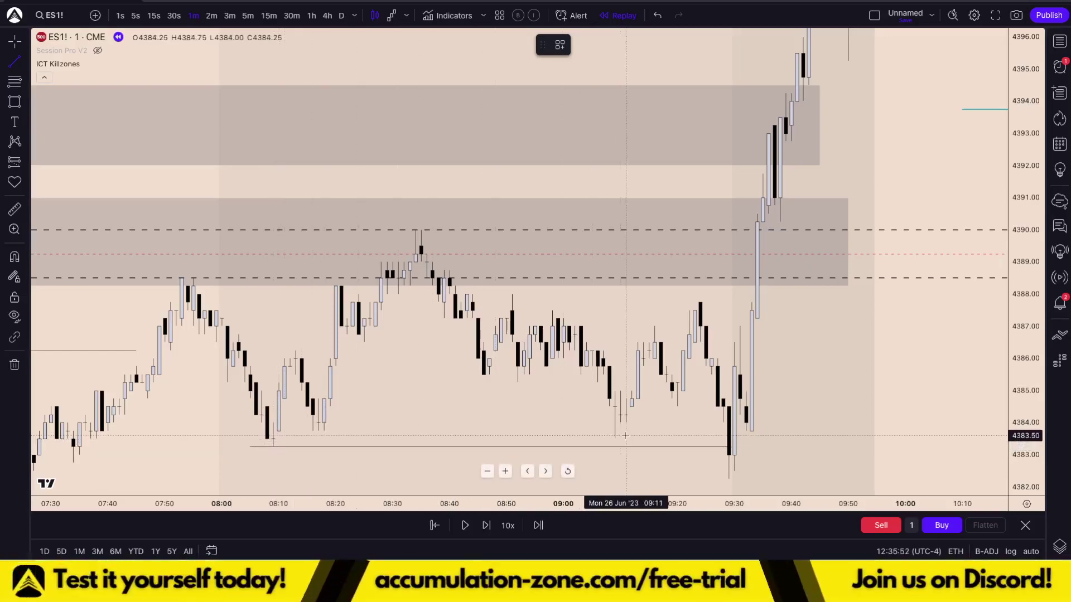
{"action": "scroll", "coordinate": [714, 426], "scroll_direction": "up", "scroll_amount": 2}
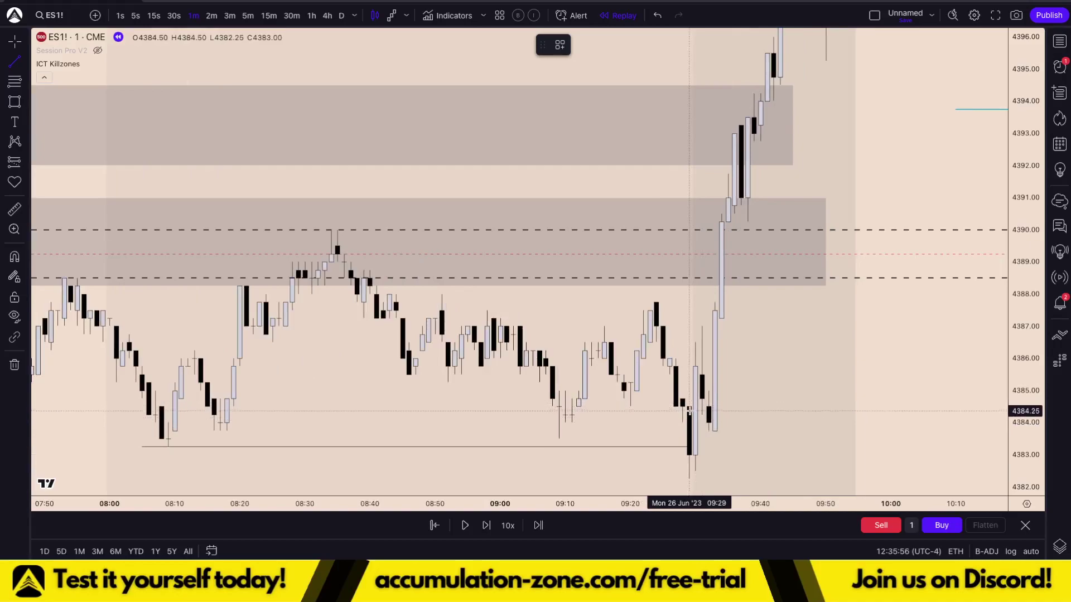
{"action": "scroll", "coordinate": [695, 405], "scroll_direction": "up", "scroll_amount": 1}
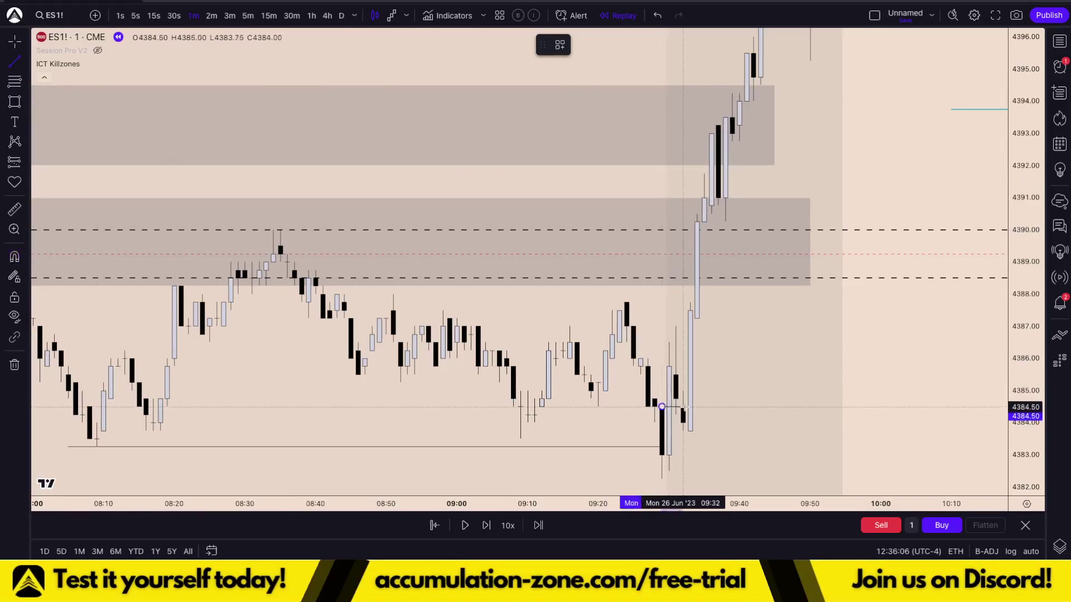
{"action": "left_click", "coordinate": [711, 407]}
{"action": "scroll", "coordinate": [698, 421], "scroll_direction": "up", "scroll_amount": 1}
{"action": "left_click", "coordinate": [781, 421]}
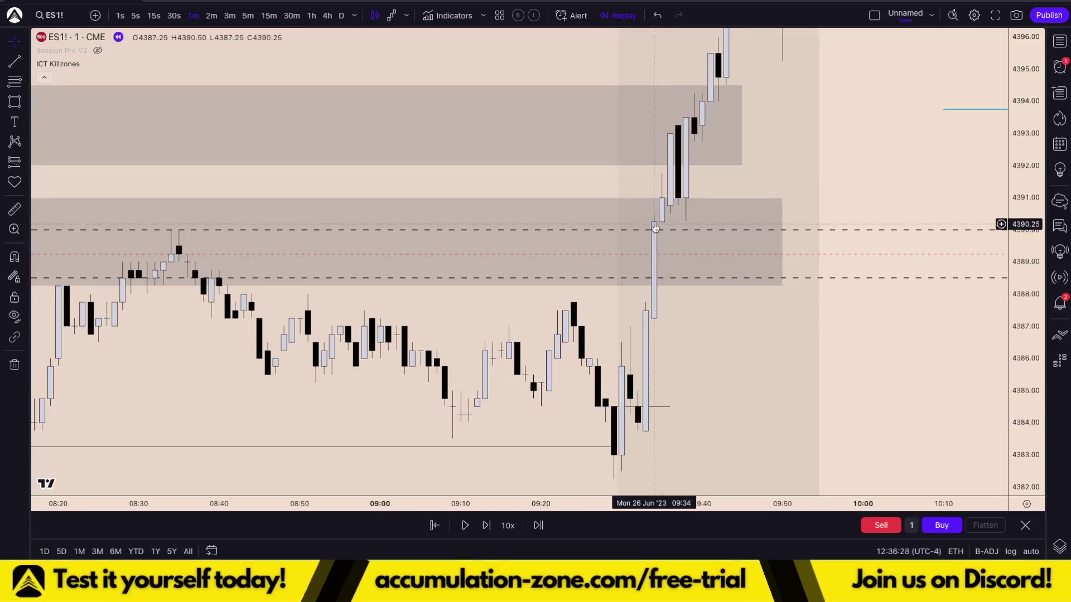
Examine the 09:34 to 09:38 rally and pullback against the opening gap and the two fair value gap boxes.
{"action": "left_click_drag", "start_coordinate": [752, 183], "coordinate": [752, 215]}
{"action": "scroll", "coordinate": [751, 218], "scroll_direction": "up", "scroll_amount": 2}
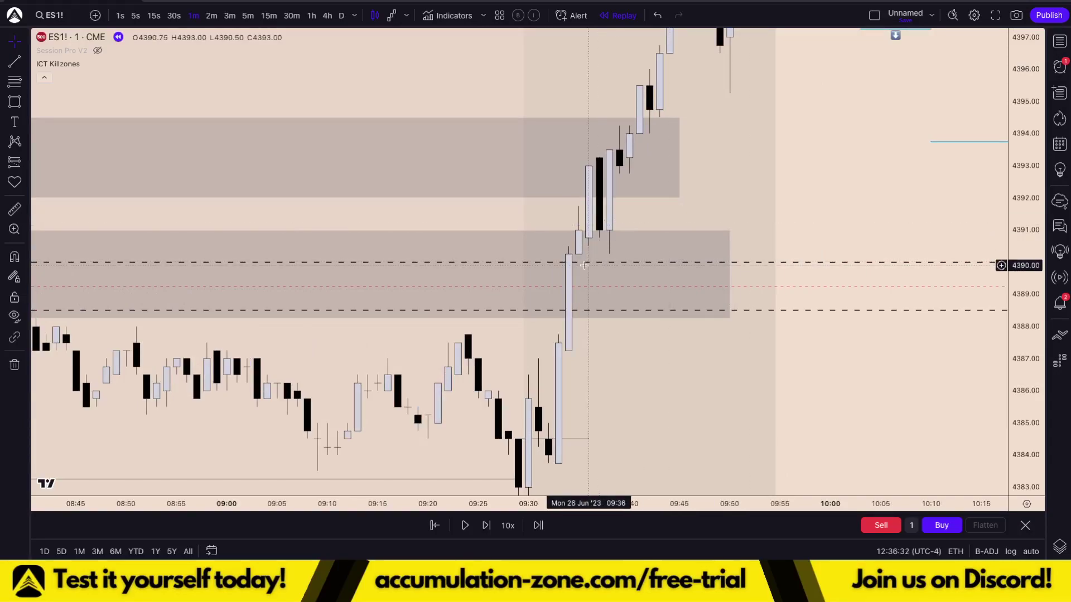
{"action": "scroll", "coordinate": [586, 170], "scroll_direction": "down", "scroll_amount": 10}
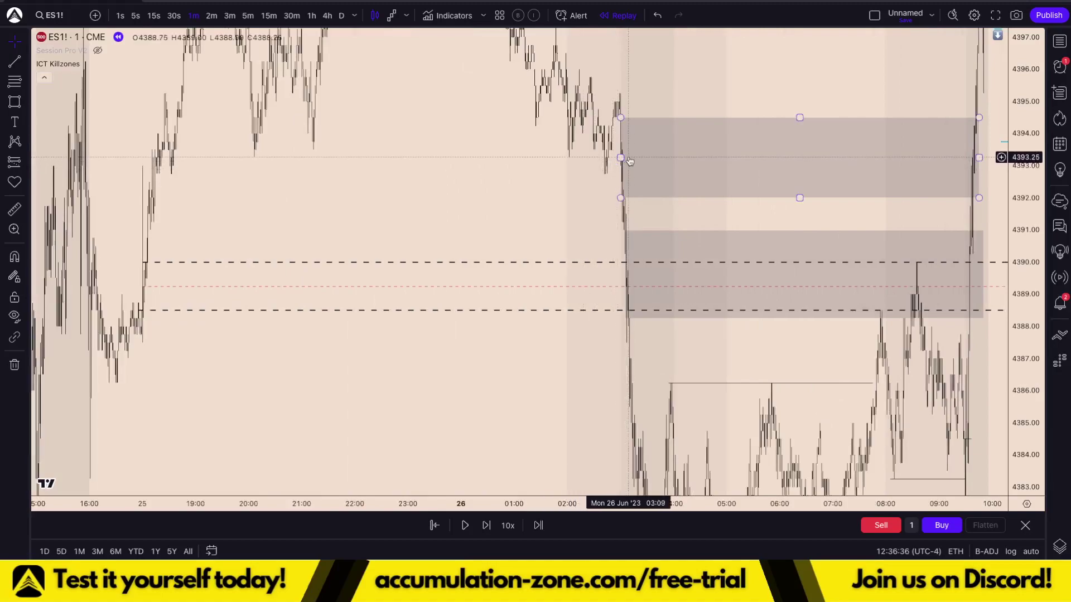
{"action": "scroll", "coordinate": [619, 163], "scroll_direction": "up", "scroll_amount": 10}
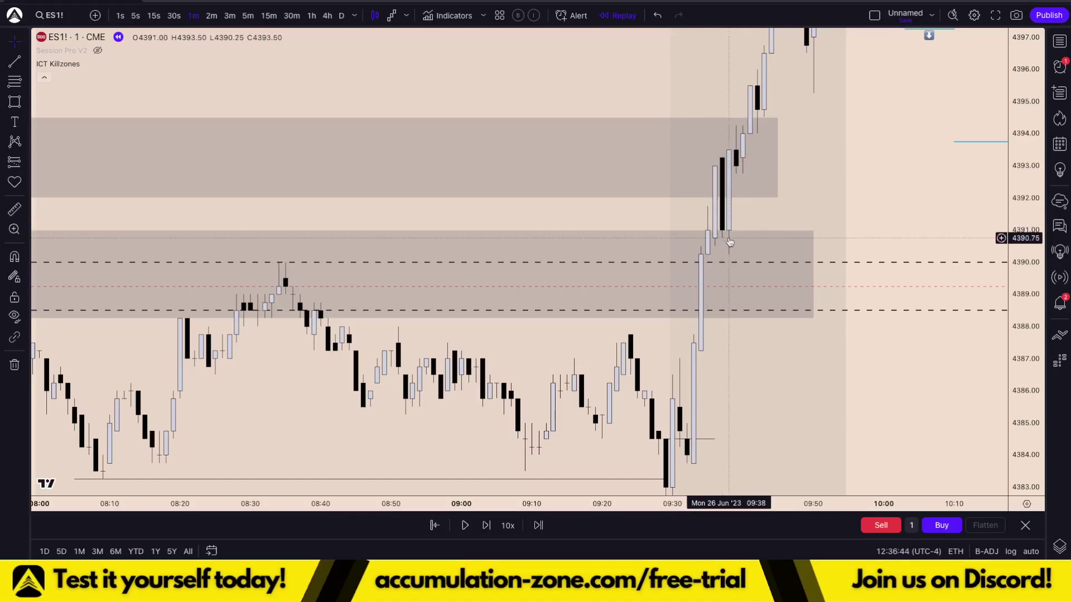
Draw a horizontal trend line at 4393.25 from the 09:37 candle's open to about 09:44.
{"action": "scroll", "coordinate": [725, 234], "scroll_direction": "up", "scroll_amount": 3}
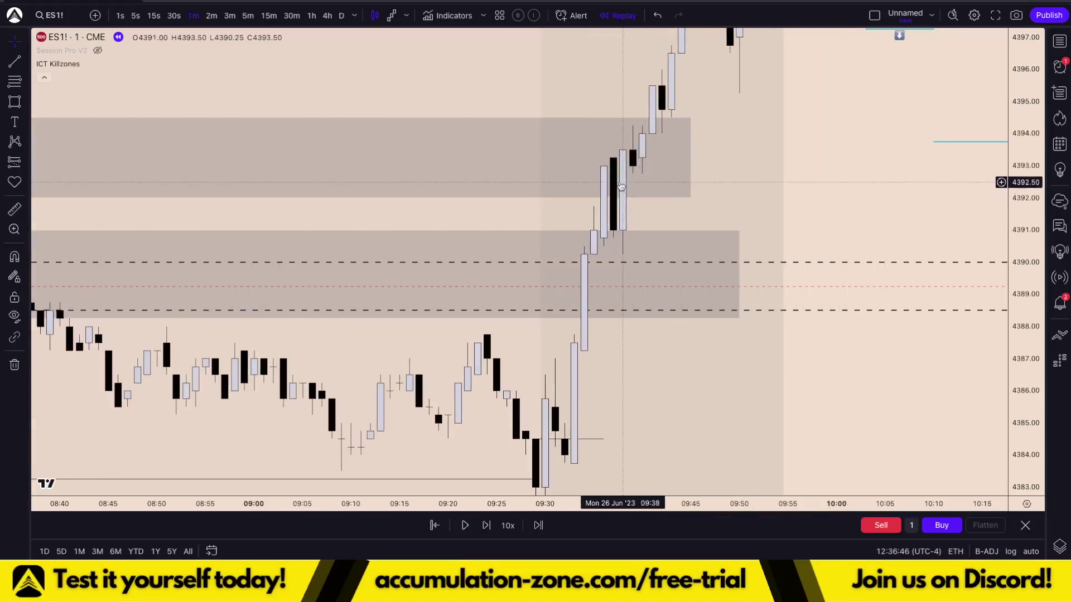
{"action": "left_click", "coordinate": [610, 171]}
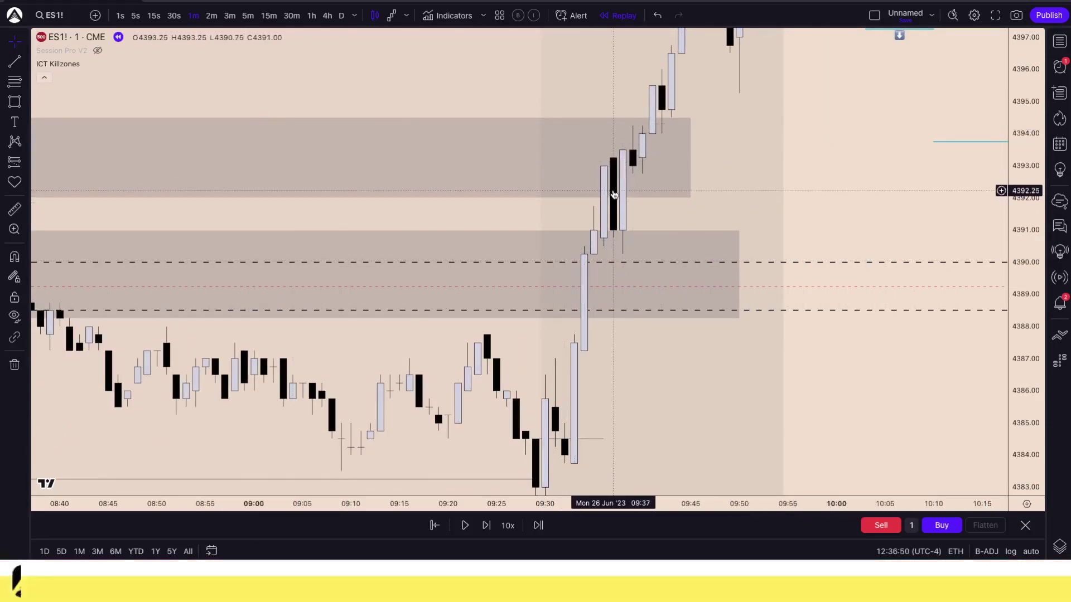
{"action": "left_click_drag", "start_coordinate": [835, 194], "coordinate": [838, 229]}
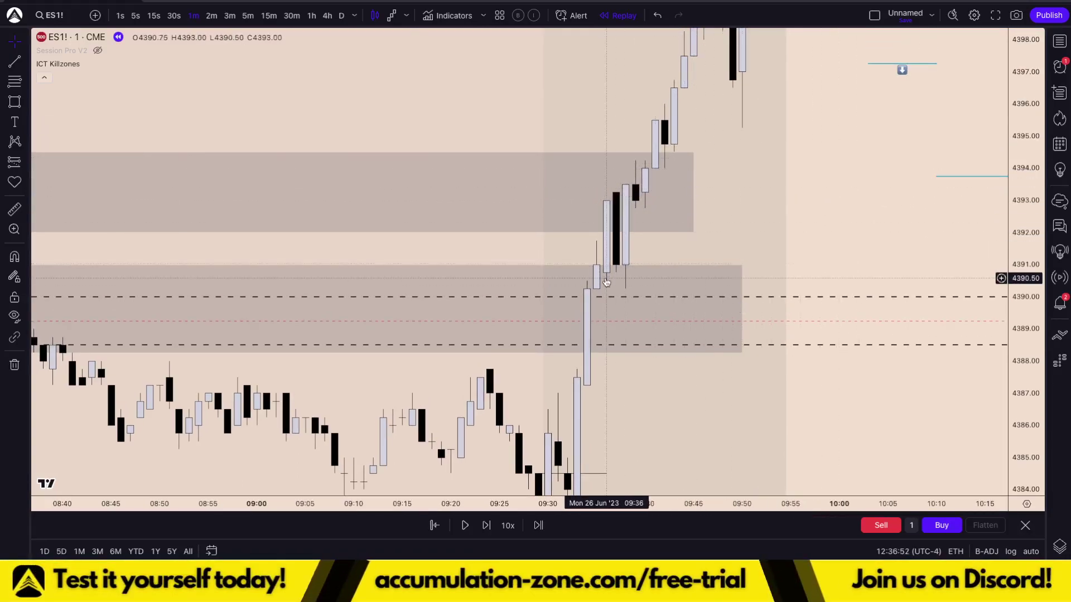
{"action": "left_click_drag", "start_coordinate": [1023, 158], "coordinate": [1023, 173]}
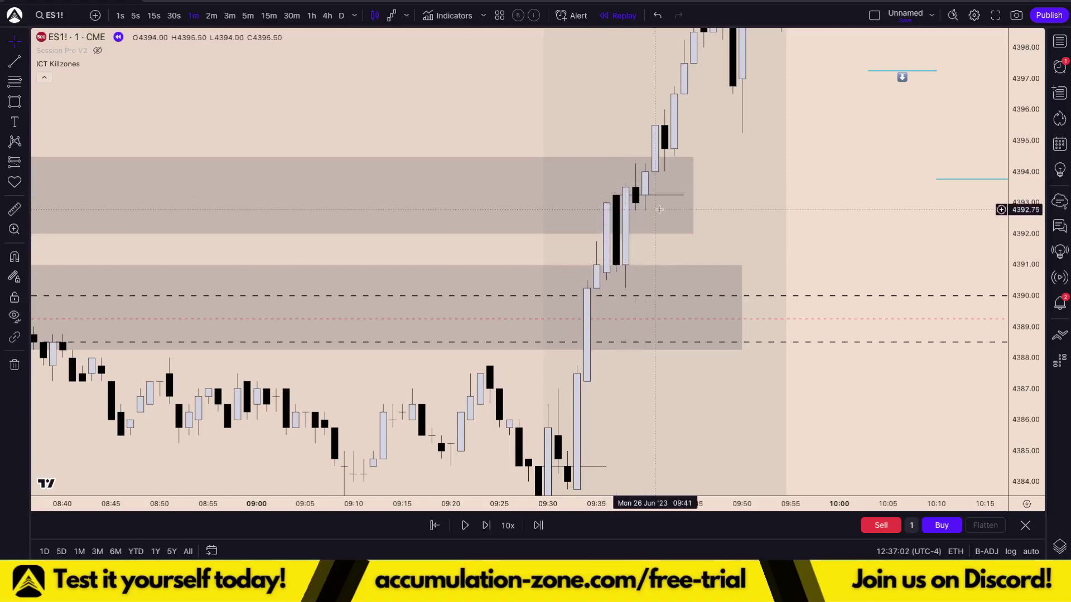
{"action": "left_click_drag", "start_coordinate": [762, 196], "coordinate": [768, 244]}
{"action": "scroll", "coordinate": [673, 275], "scroll_direction": "down", "scroll_amount": 4}
{"action": "scroll", "coordinate": [752, 262], "scroll_direction": "up", "scroll_amount": 4}
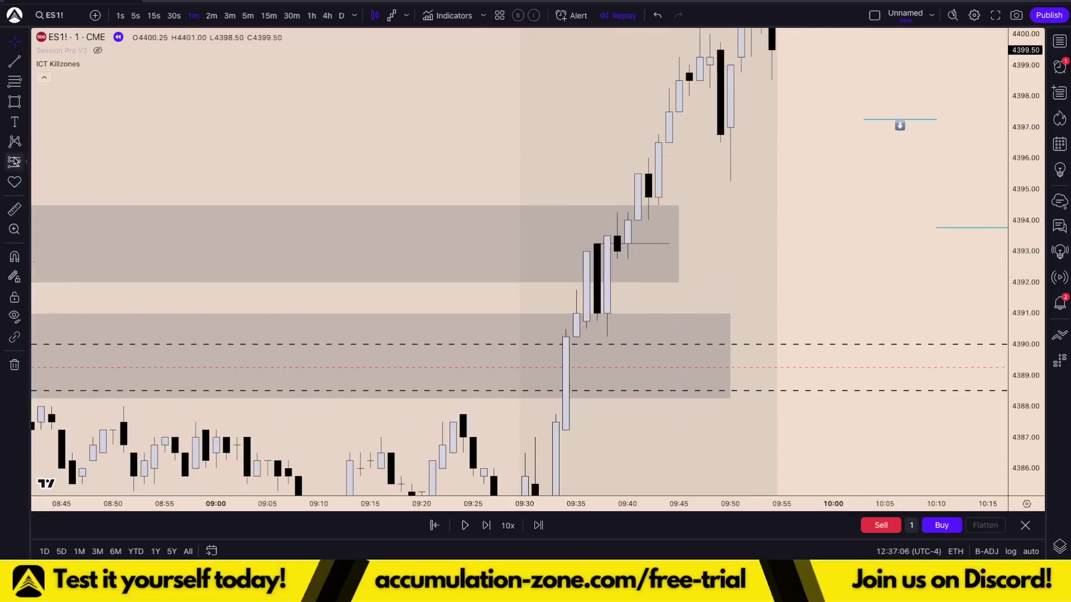
{"action": "left_click", "coordinate": [28, 163]}
{"action": "left_click", "coordinate": [49, 163]}
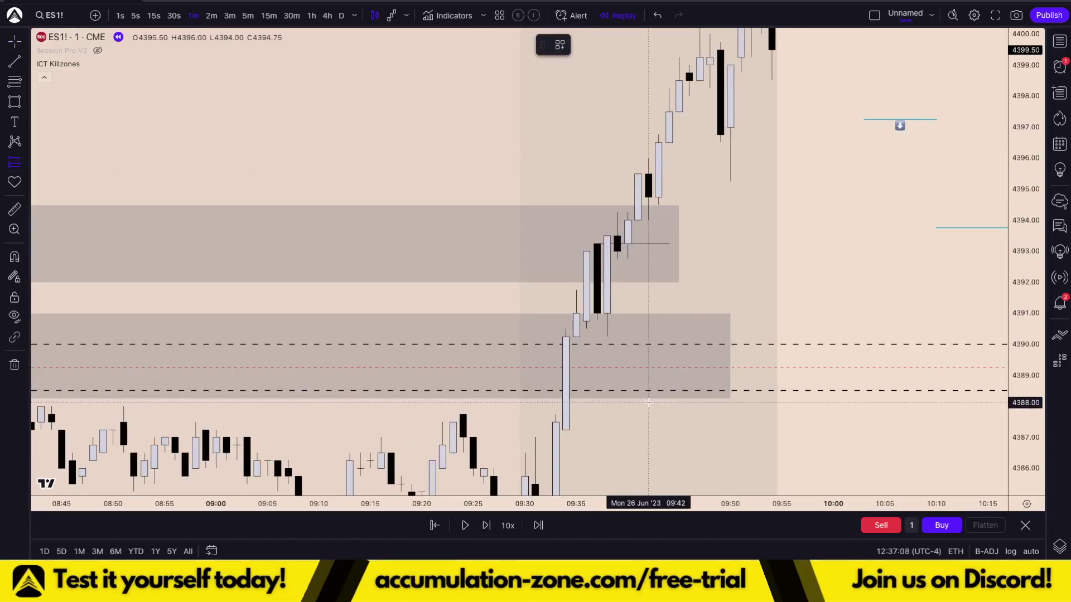
{"action": "key", "text": "Escape"}
Apply the STL Cleared template to the 4383.25 trend line and move its start to the 08:09 swing low.
{"action": "left_click_drag", "start_coordinate": [641, 442], "coordinate": [633, 281]}
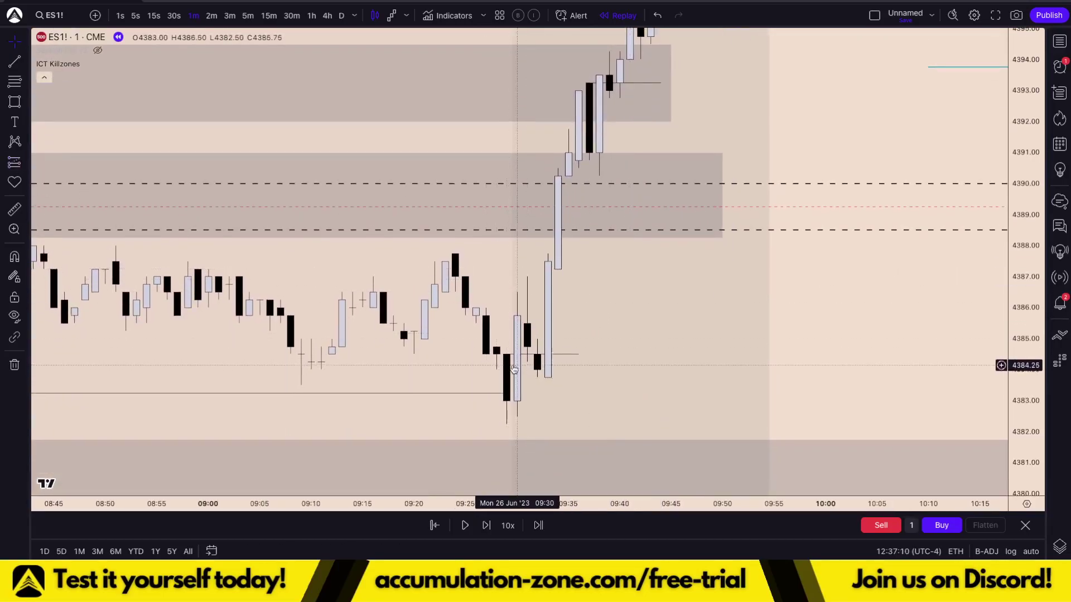
{"action": "scroll", "coordinate": [475, 381], "scroll_direction": "down", "scroll_amount": 2}
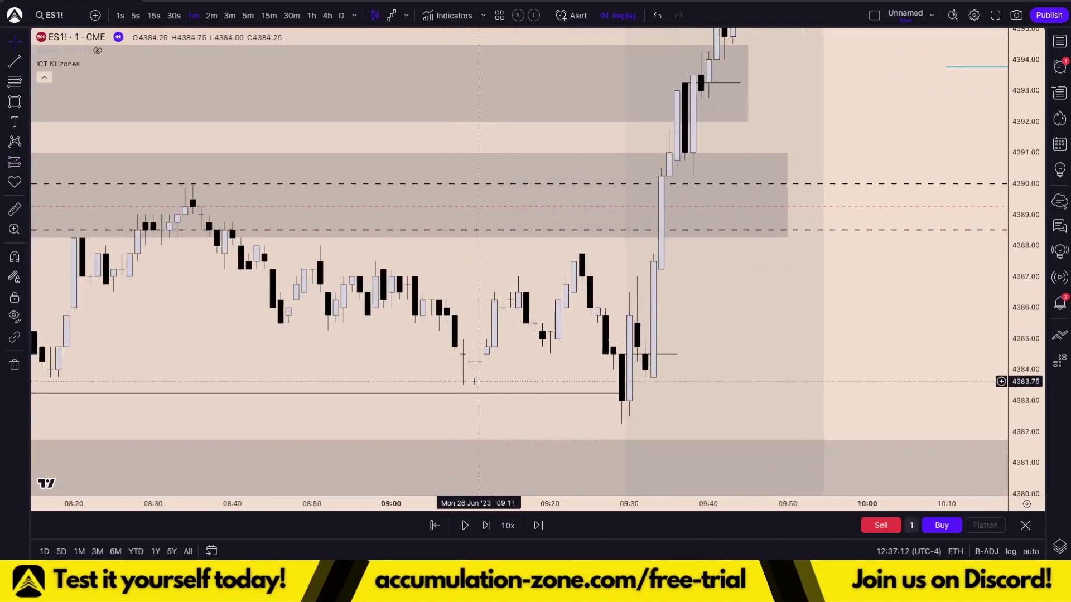
{"action": "scroll", "coordinate": [475, 382], "scroll_direction": "down", "scroll_amount": 2}
{"action": "double_click", "coordinate": [473, 394]}
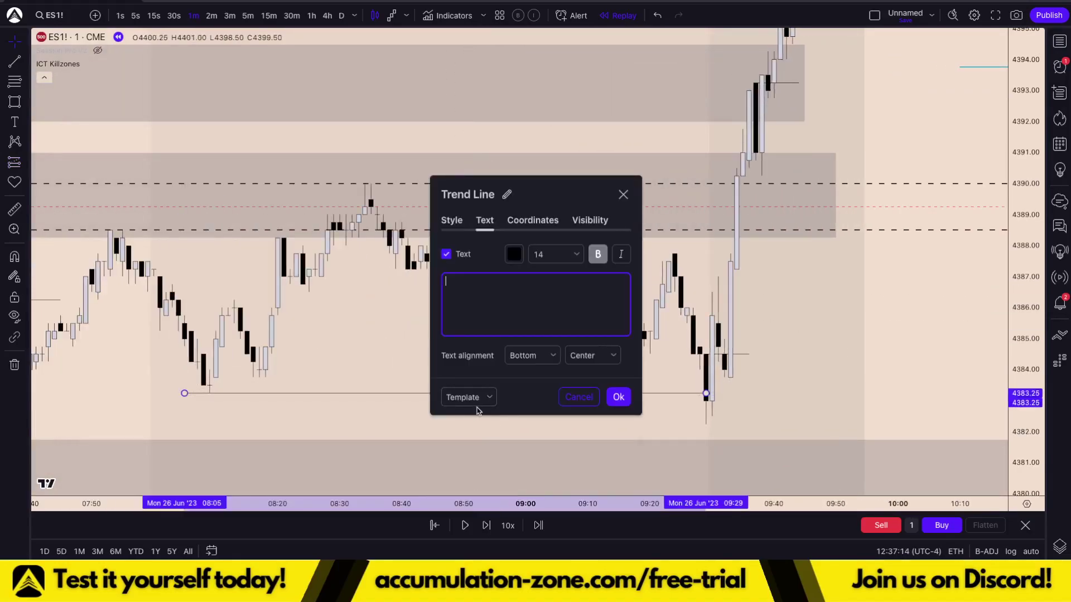
{"action": "left_click", "coordinate": [475, 400]}
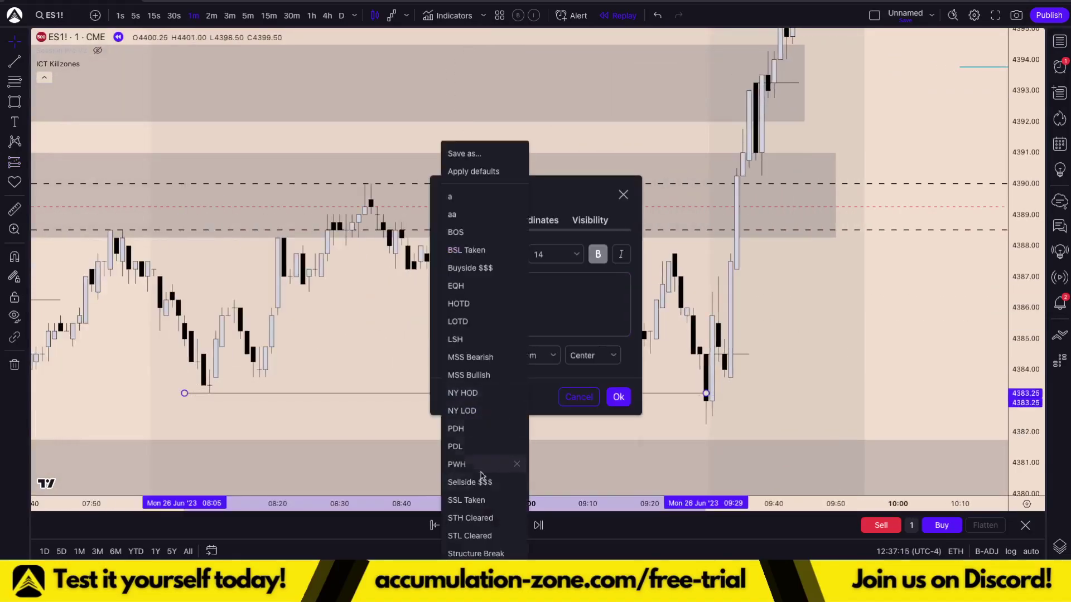
{"action": "left_click", "coordinate": [477, 536]}
{"action": "left_click", "coordinate": [265, 415]}
{"action": "left_click_drag", "start_coordinate": [185, 394], "coordinate": [210, 397]}
{"action": "left_click", "coordinate": [415, 387]}
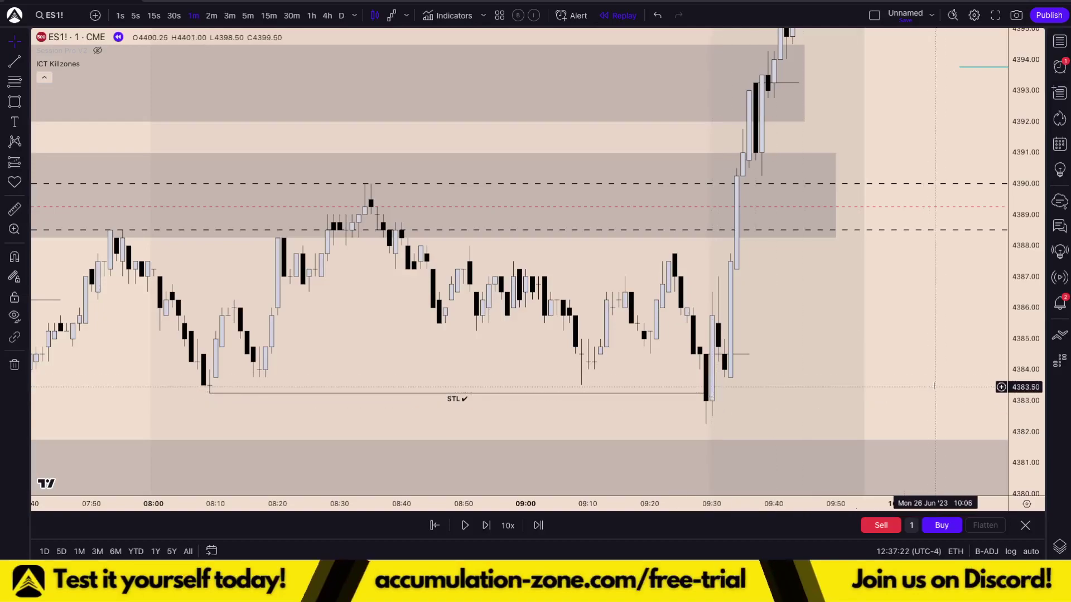
Examine the rally from the cleared short-term low through the opening gap and both fair value gap boxes.
{"action": "left_click_drag", "start_coordinate": [926, 372], "coordinate": [877, 399]}
{"action": "scroll", "coordinate": [877, 399], "scroll_direction": "up", "scroll_amount": 1}
{"action": "left_click_drag", "start_coordinate": [787, 353], "coordinate": [775, 397]}
{"action": "left_click_drag", "start_coordinate": [755, 163], "coordinate": [763, 271]}
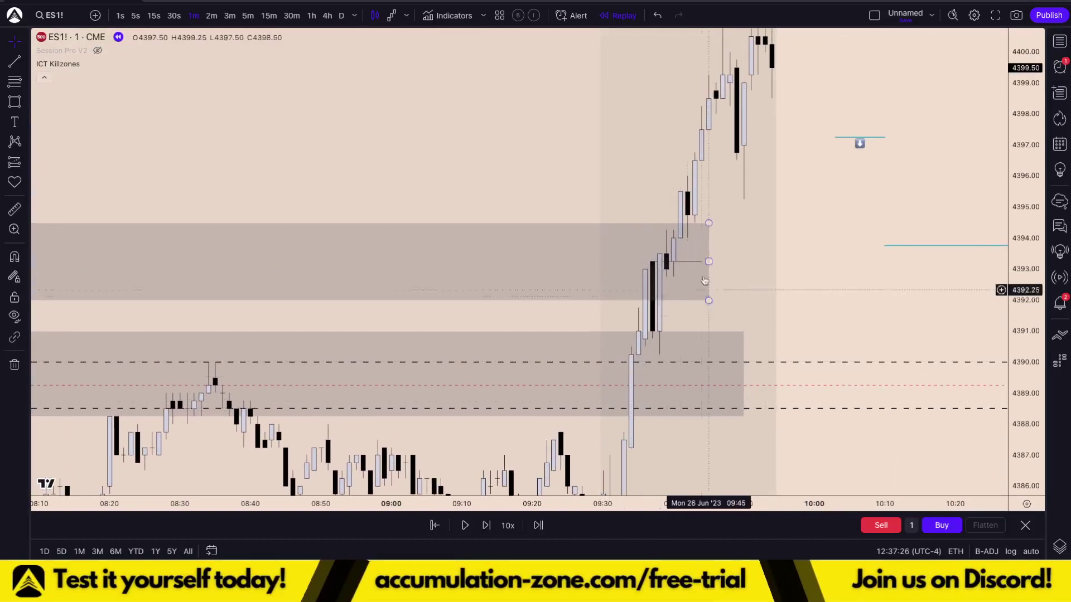
{"action": "scroll", "coordinate": [781, 286], "scroll_direction": "up", "scroll_amount": 2}
{"action": "scroll", "coordinate": [781, 286], "scroll_direction": "up", "scroll_amount": 2}
{"action": "scroll", "coordinate": [781, 290], "scroll_direction": "left", "scroll_amount": 2}
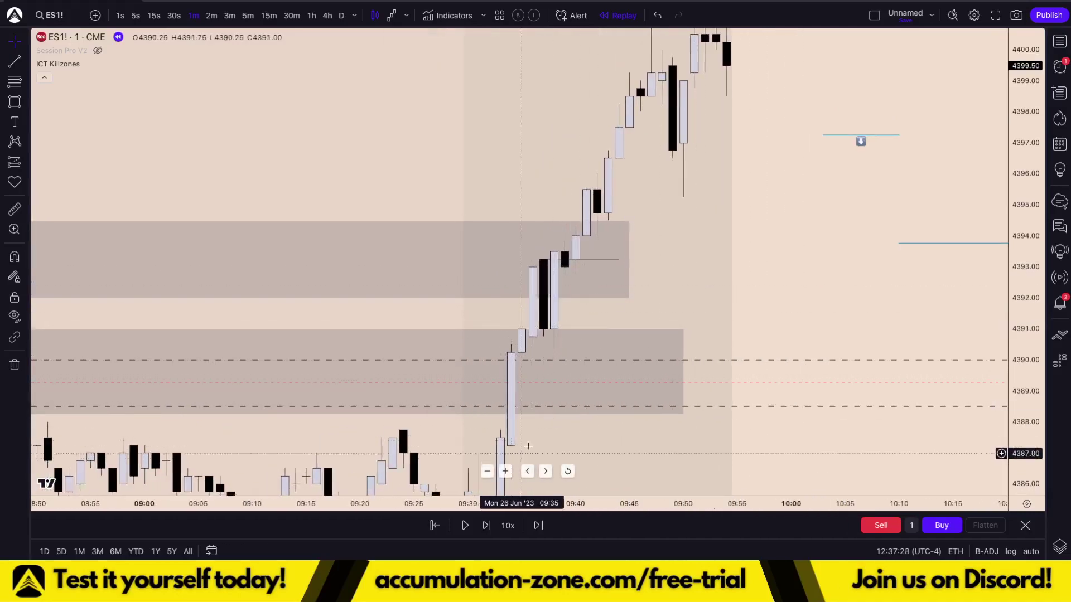
{"action": "left_click_drag", "start_coordinate": [553, 427], "coordinate": [586, 291]}
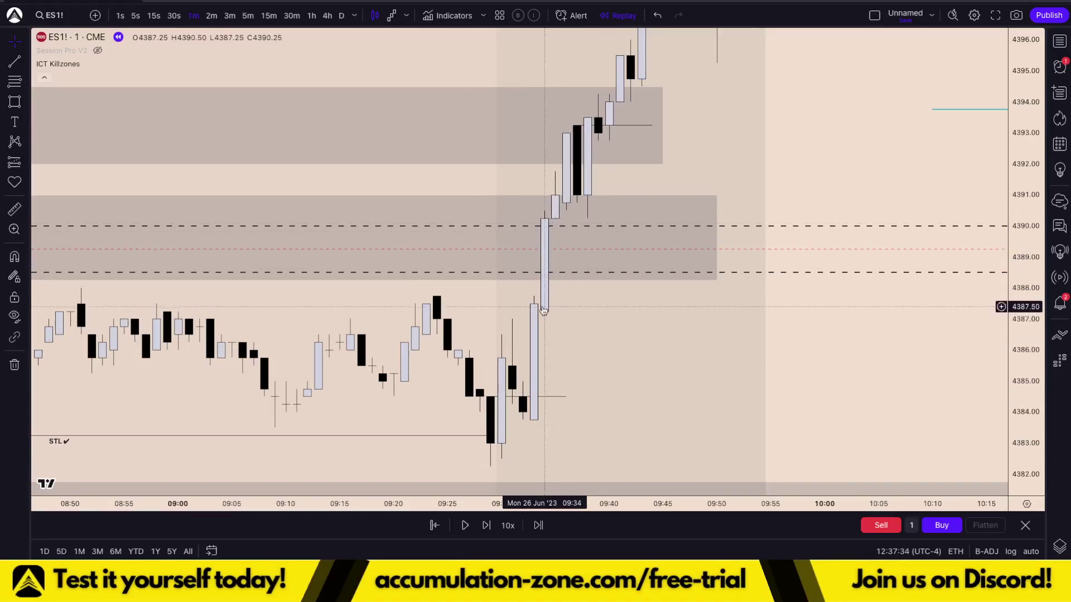
{"action": "left_click_drag", "start_coordinate": [697, 187], "coordinate": [734, 203]}
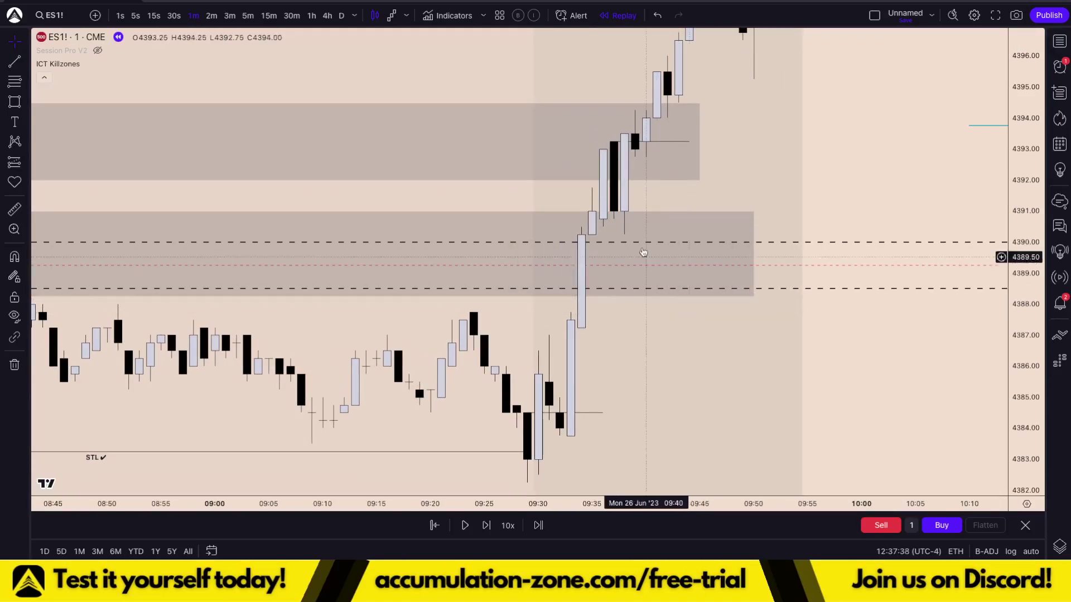
Trace both fair value gap boxes back to the 03:00 sell-off and compare them with the 09:38 pullback.
{"action": "scroll", "coordinate": [636, 229], "scroll_direction": "down", "scroll_amount": 5}
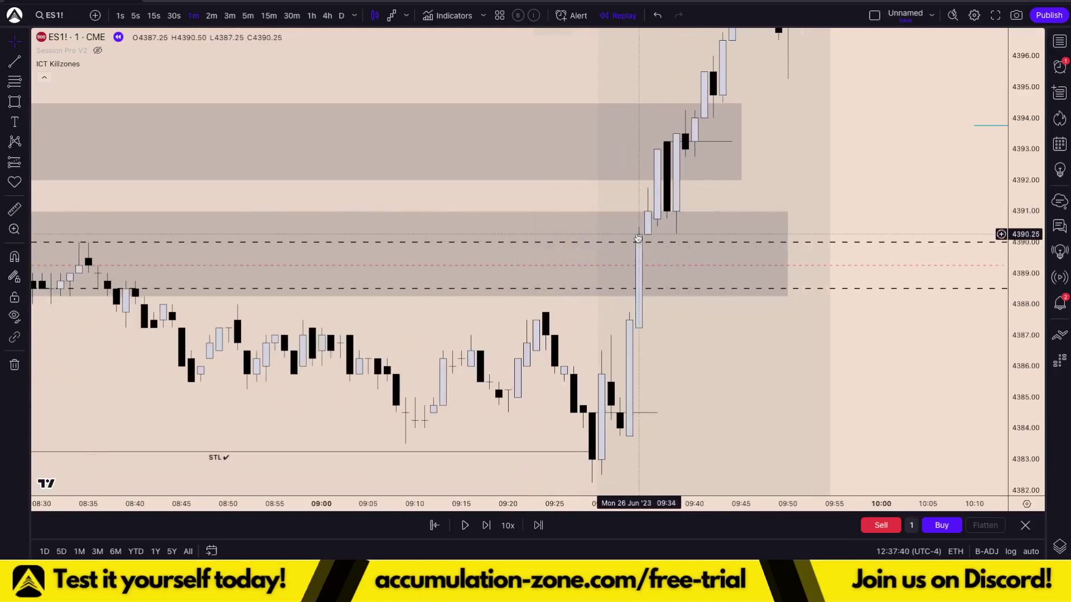
{"action": "scroll", "coordinate": [630, 234], "scroll_direction": "down", "scroll_amount": 8}
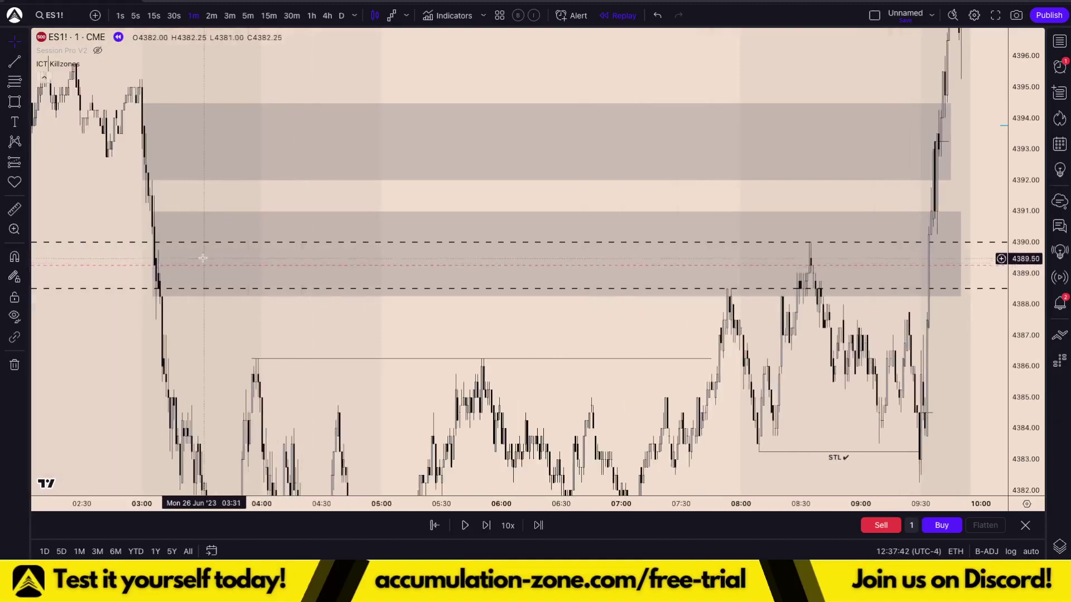
{"action": "scroll", "coordinate": [360, 257], "scroll_direction": "up", "scroll_amount": 6}
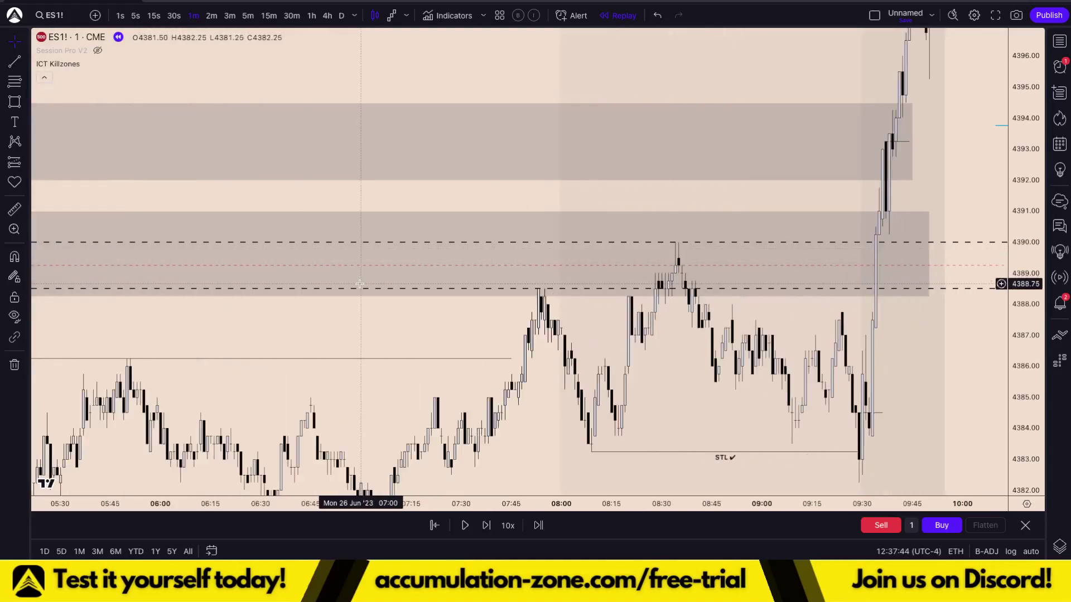
{"action": "scroll", "coordinate": [658, 260], "scroll_direction": "up", "scroll_amount": 6}
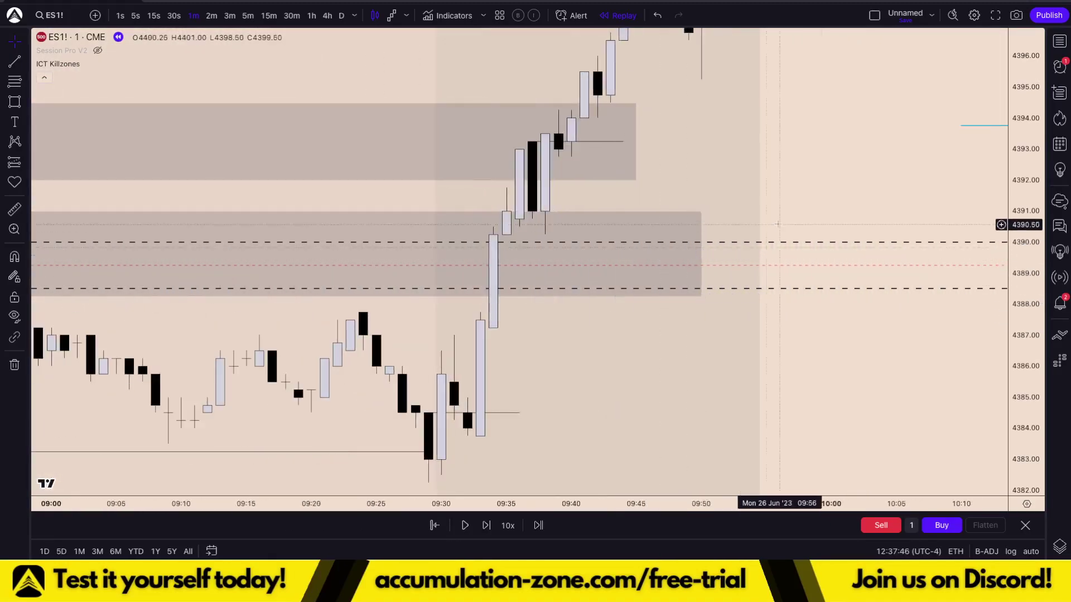
{"action": "left_click_drag", "start_coordinate": [1037, 308], "coordinate": [1030, 218]}
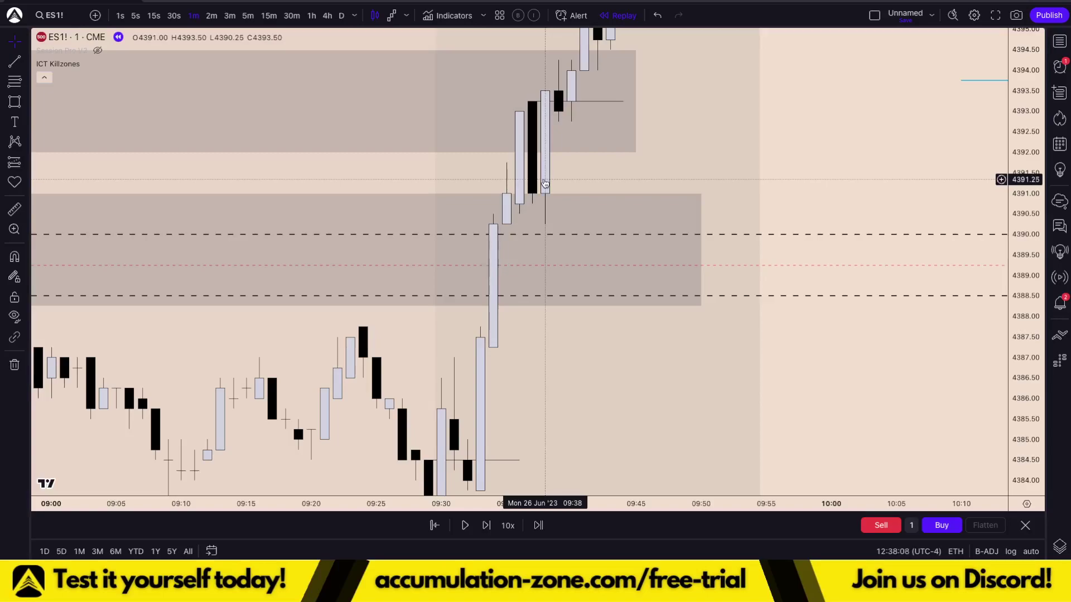
{"action": "scroll", "coordinate": [554, 178], "scroll_direction": "down", "scroll_amount": 5}
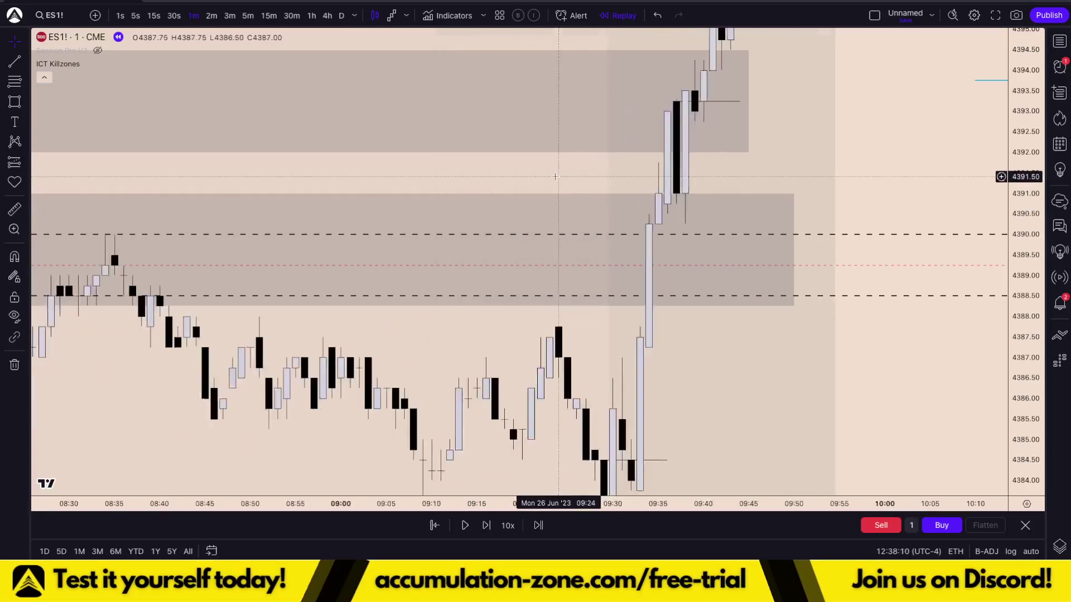
{"action": "scroll", "coordinate": [554, 178], "scroll_direction": "down", "scroll_amount": 5}
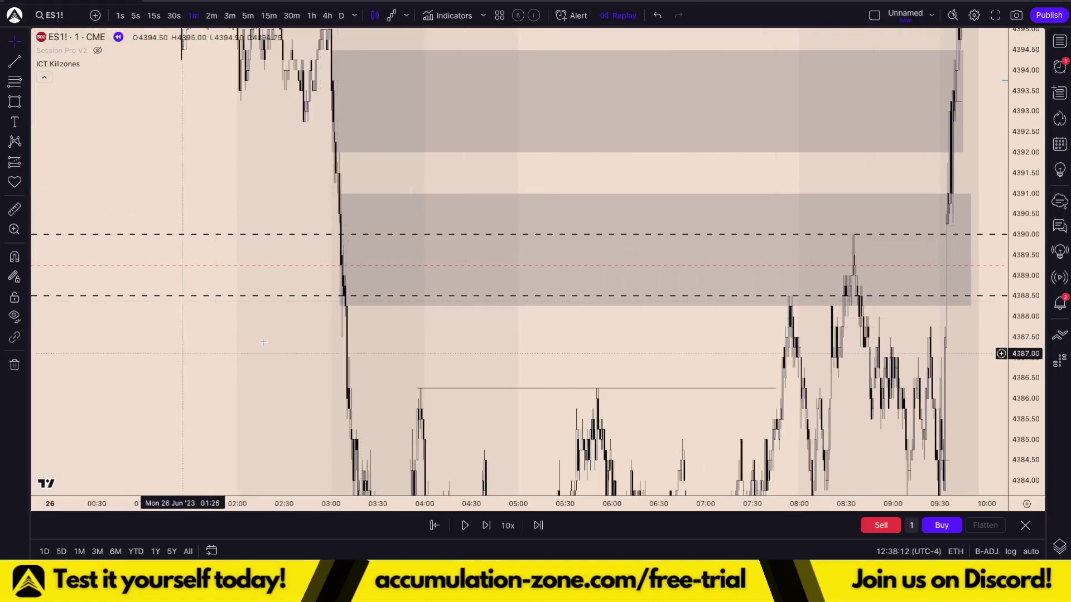
{"action": "left_click_drag", "start_coordinate": [494, 374], "coordinate": [365, 386]}
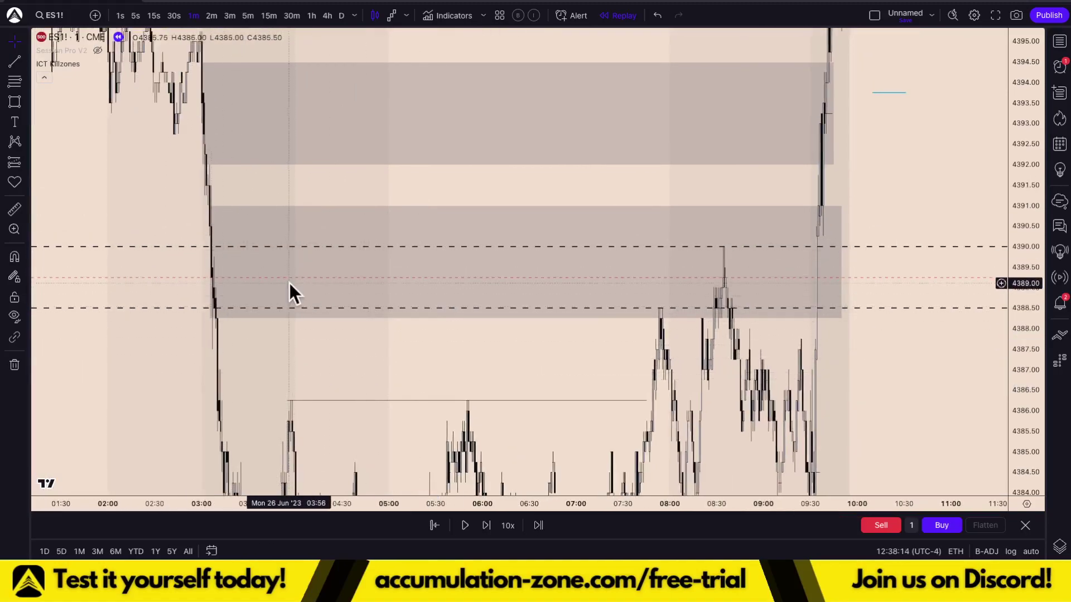
{"action": "scroll", "coordinate": [982, 254], "scroll_direction": "up", "scroll_amount": 4}
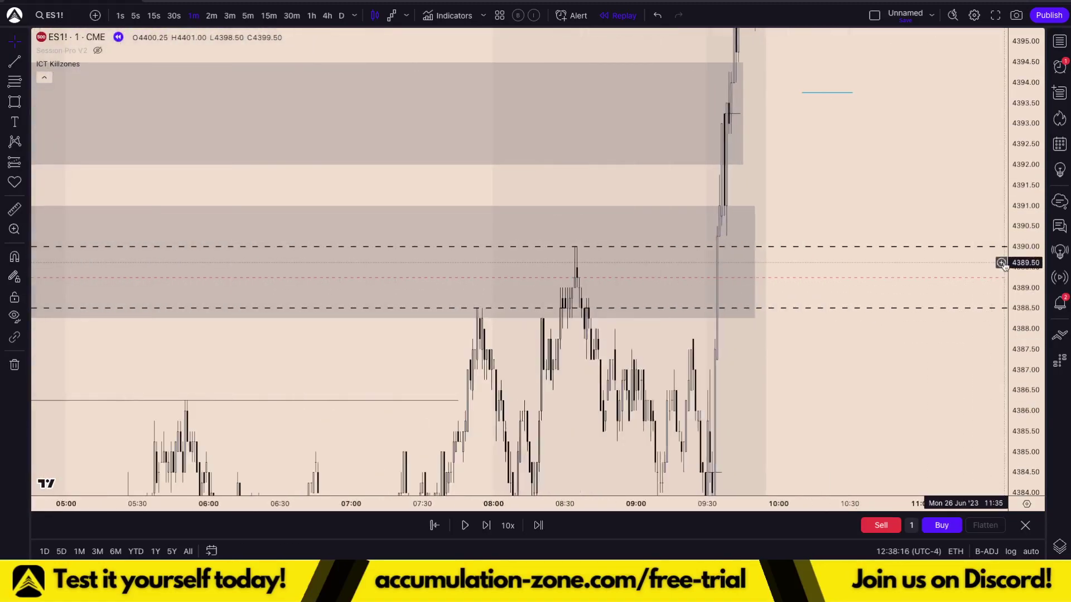
{"action": "scroll", "coordinate": [767, 214], "scroll_direction": "up", "scroll_amount": 1}
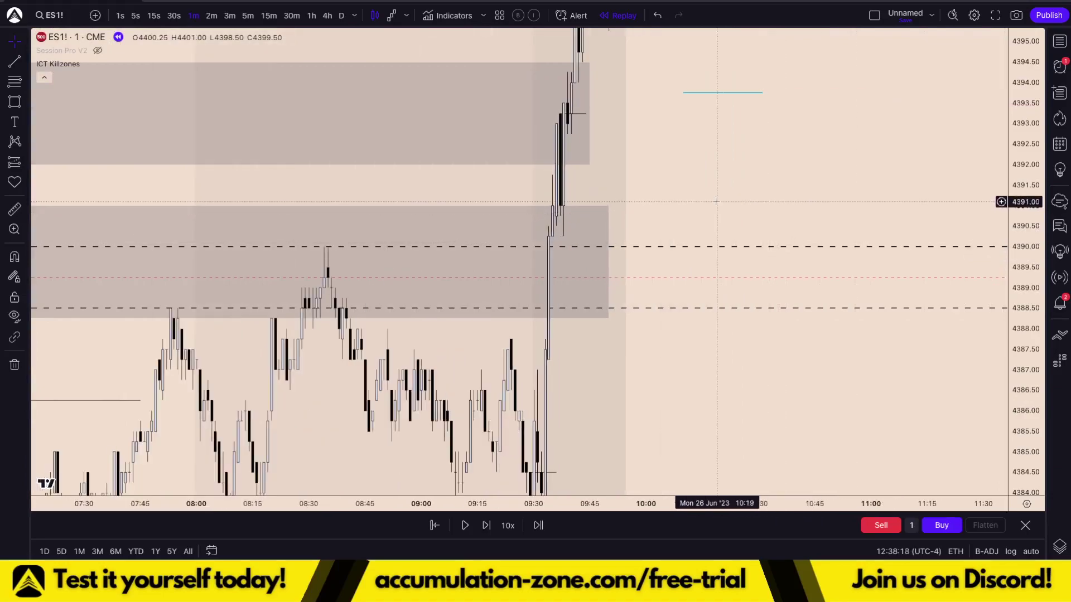
{"action": "left_click_drag", "start_coordinate": [725, 203], "coordinate": [745, 204]}
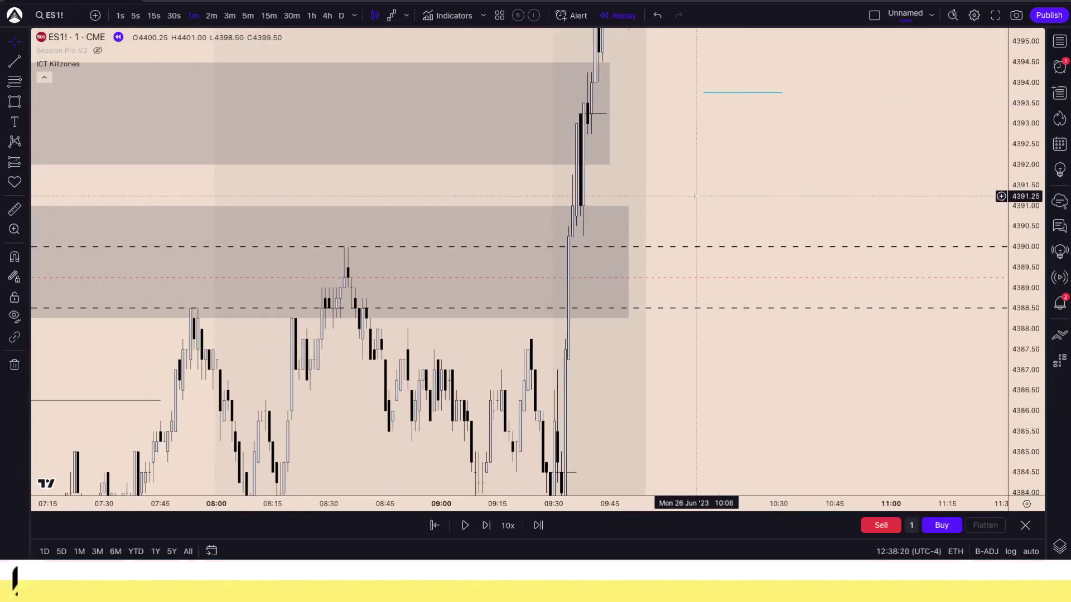
{"action": "scroll", "coordinate": [725, 203], "scroll_direction": "up", "scroll_amount": 3}
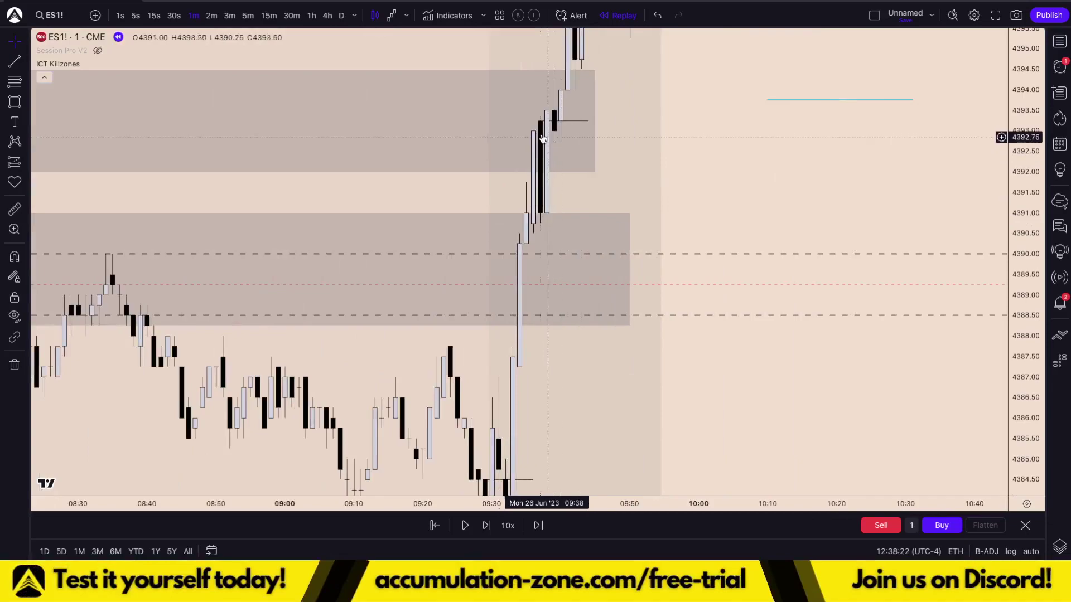
{"action": "left_click_drag", "start_coordinate": [647, 171], "coordinate": [734, 319]}
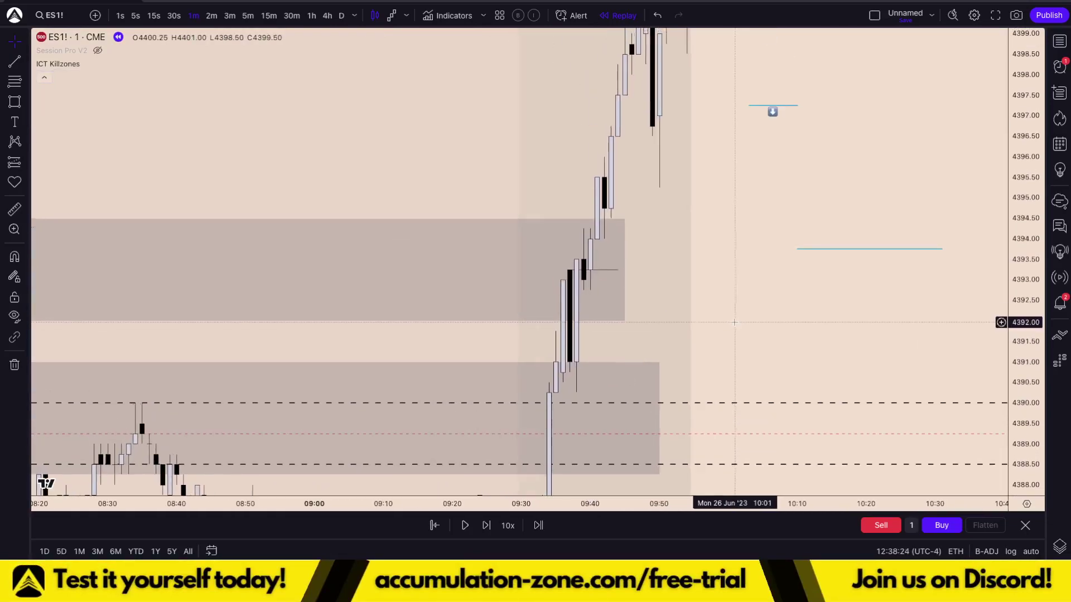
Align the start of the 4402.25 high-of-day line with the Sunday 25 June swing high candle shortly after 23:15.
{"action": "scroll", "coordinate": [734, 325], "scroll_direction": "down", "scroll_amount": 8}
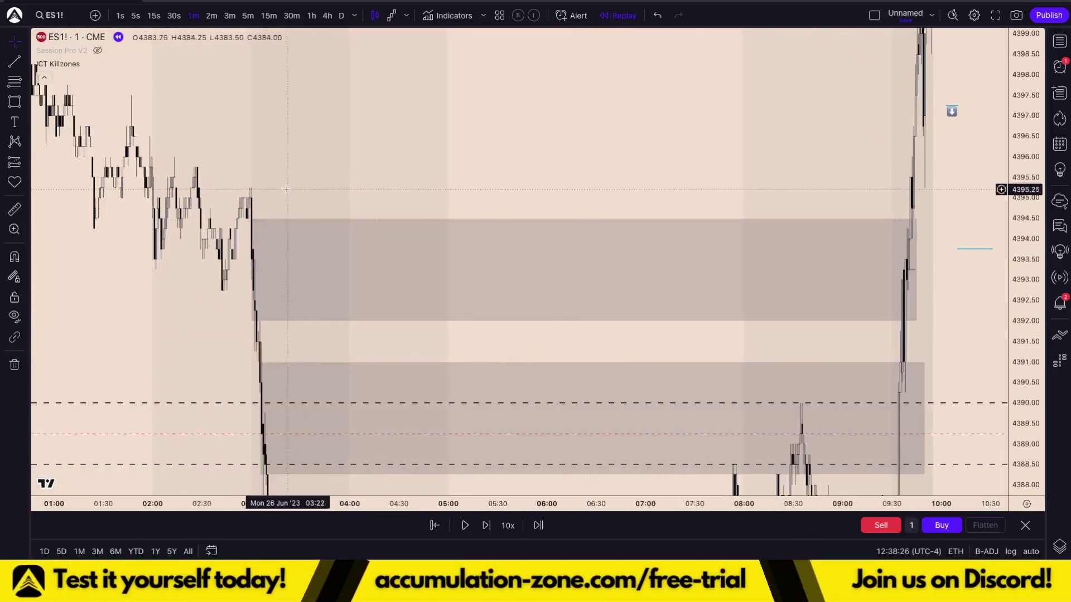
{"action": "left_click_drag", "start_coordinate": [266, 169], "coordinate": [352, 222]}
{"action": "left_click_drag", "start_coordinate": [260, 193], "coordinate": [424, 317]}
{"action": "left_click_drag", "start_coordinate": [131, 78], "coordinate": [138, 78]}
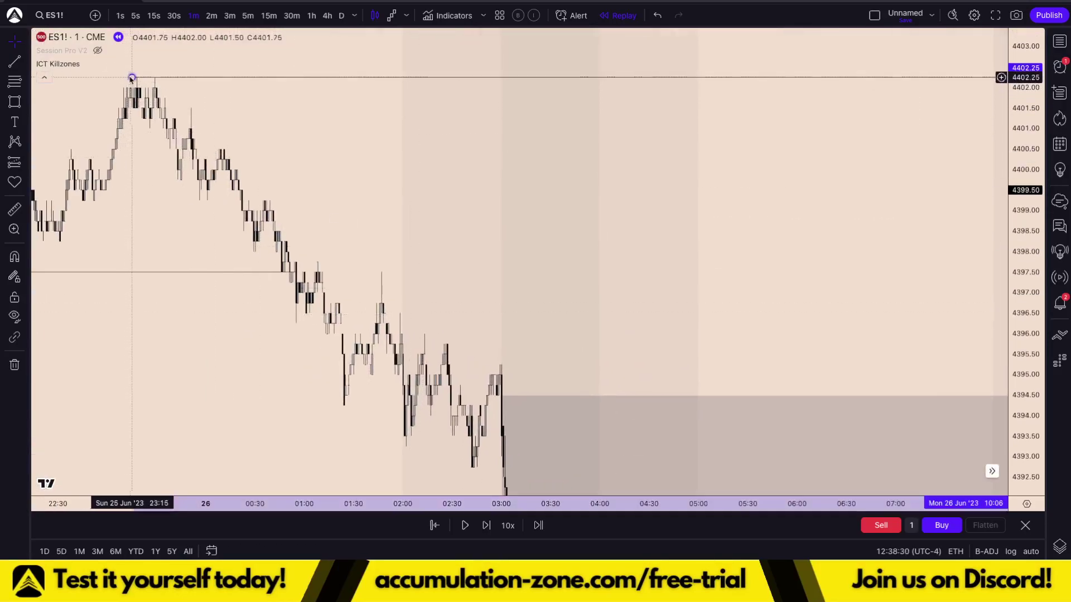
Compare the high-of-day line and the Sunday night swing high with the peak of the 09:30 rally.
{"action": "scroll", "coordinate": [224, 145], "scroll_direction": "down", "scroll_amount": 9}
{"action": "left_click_drag", "start_coordinate": [613, 162], "coordinate": [345, 153]}
{"action": "left_click_drag", "start_coordinate": [386, 183], "coordinate": [520, 246]}
{"action": "left_click_drag", "start_coordinate": [475, 179], "coordinate": [535, 142]}
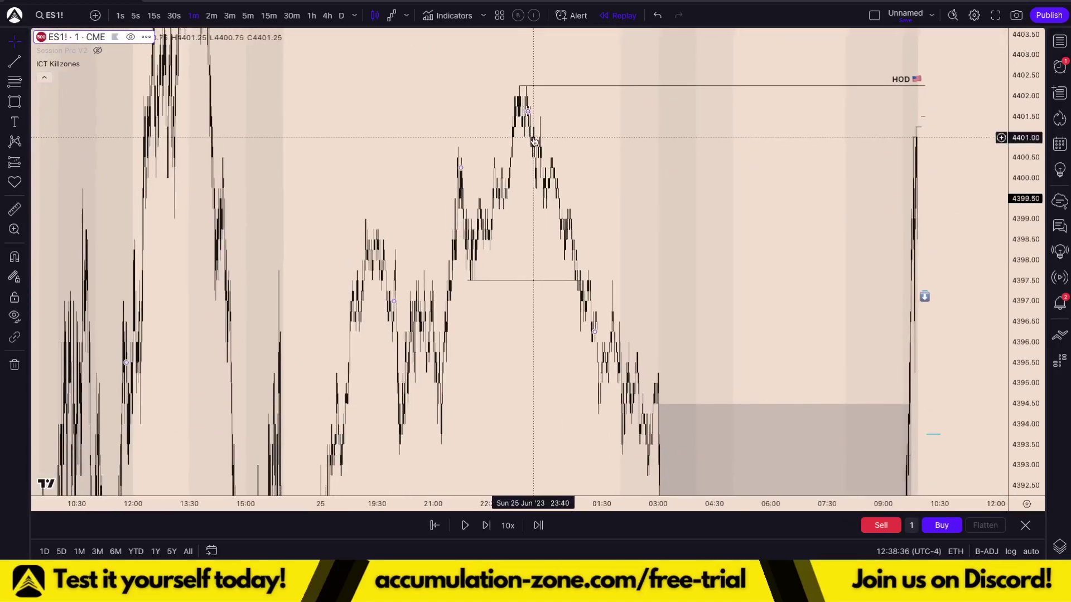
{"action": "left_click_drag", "start_coordinate": [1030, 144], "coordinate": [1029, 160]}
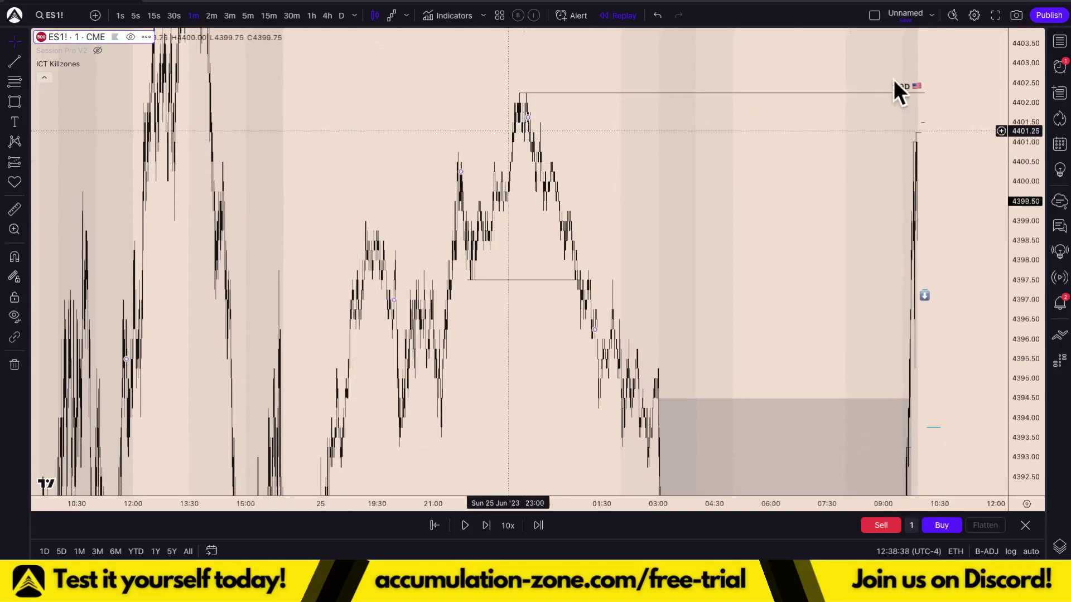
{"action": "left_click_drag", "start_coordinate": [806, 199], "coordinate": [723, 109]}
{"action": "left_click_drag", "start_coordinate": [1031, 147], "coordinate": [1025, 348]}
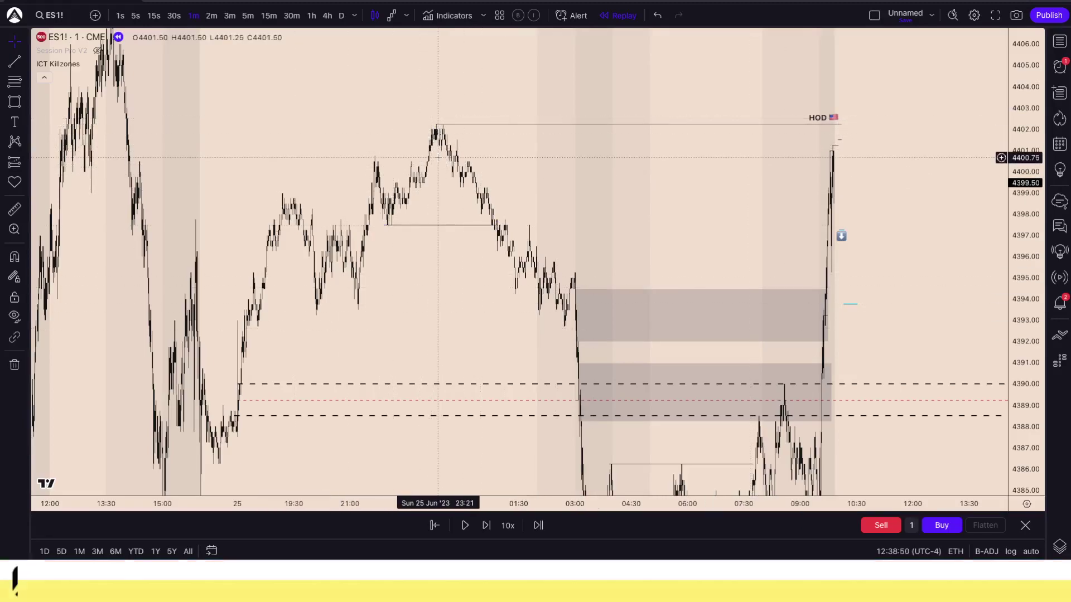
Review the 09:30 move again from the high-of-day line down to the opening gap and the cleared short-term low.
{"action": "scroll", "coordinate": [511, 198], "scroll_direction": "up", "scroll_amount": 5}
{"action": "scroll", "coordinate": [511, 198], "scroll_direction": "up", "scroll_amount": 5}
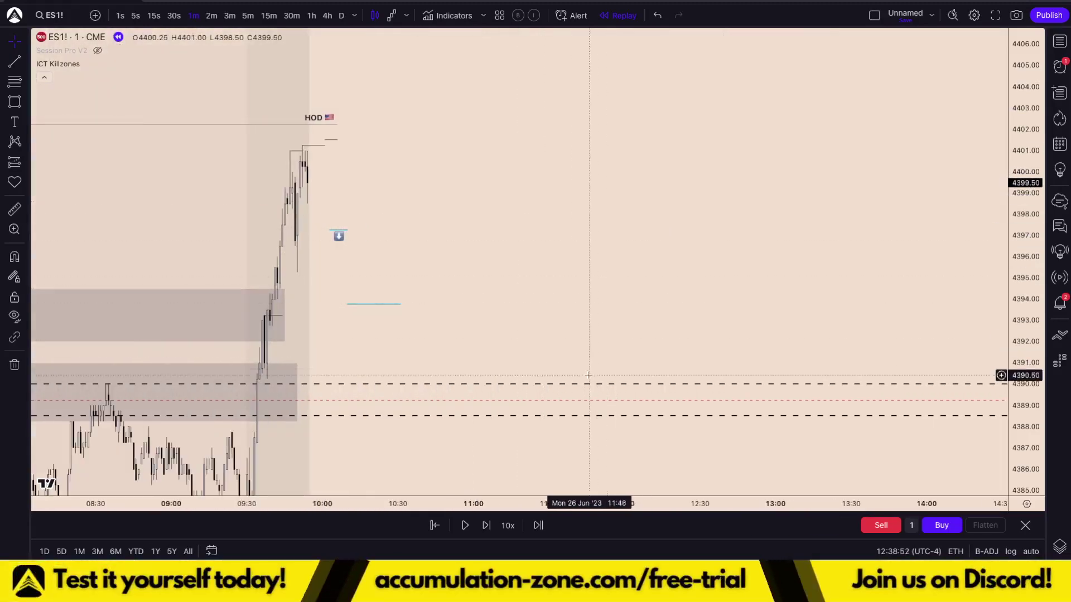
{"action": "left_click_drag", "start_coordinate": [521, 386], "coordinate": [894, 282]}
{"action": "scroll", "coordinate": [898, 281], "scroll_direction": "up", "scroll_amount": 5}
{"action": "left_click_drag", "start_coordinate": [1037, 379], "coordinate": [1031, 204]}
{"action": "left_click_drag", "start_coordinate": [572, 362], "coordinate": [789, 334]}
{"action": "scroll", "coordinate": [781, 351], "scroll_direction": "up", "scroll_amount": 4}
{"action": "left_click_drag", "start_coordinate": [692, 452], "coordinate": [709, 351]}
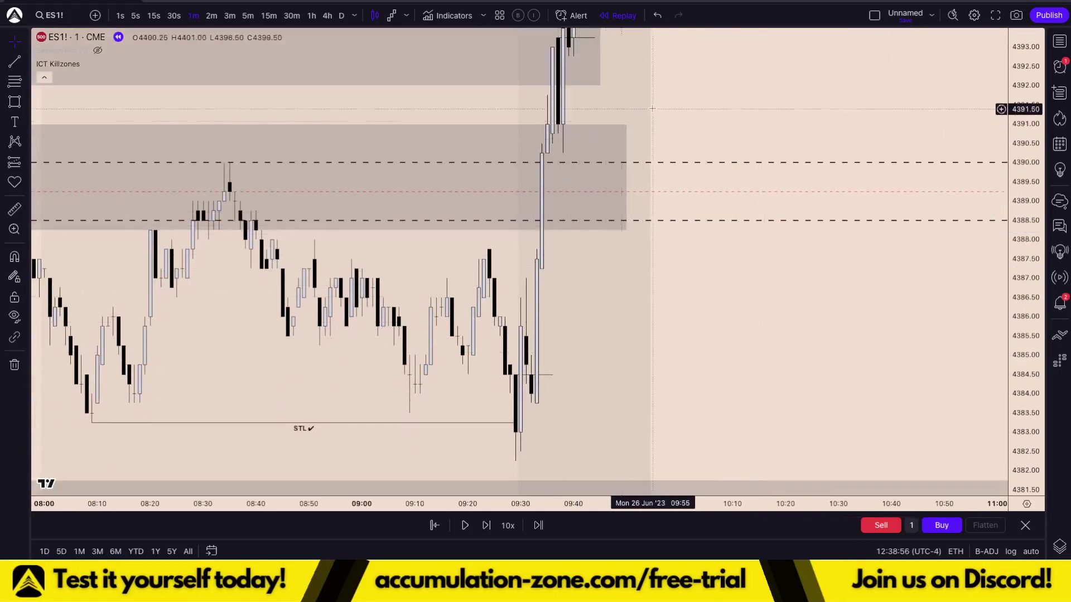
Draw a horizontal line at 4396.00 from the 09:42 swing high to 09:54.
{"action": "left_click_drag", "start_coordinate": [608, 135], "coordinate": [606, 167]}
{"action": "left_click_drag", "start_coordinate": [694, 183], "coordinate": [693, 290]}
{"action": "mouse_move", "coordinate": [743, 233]}
{"action": "left_mouse_down"}
{"action": "mouse_move", "coordinate": [753, 277]}
{"action": "mouse_move", "coordinate": [771, 284]}
{"action": "left_mouse_up"}
{"action": "scroll", "coordinate": [721, 283], "scroll_direction": "up", "scroll_amount": 3}
{"action": "left_click_drag", "start_coordinate": [692, 273], "coordinate": [694, 317]}
{"action": "left_click_drag", "start_coordinate": [538, 307], "coordinate": [425, 302]}
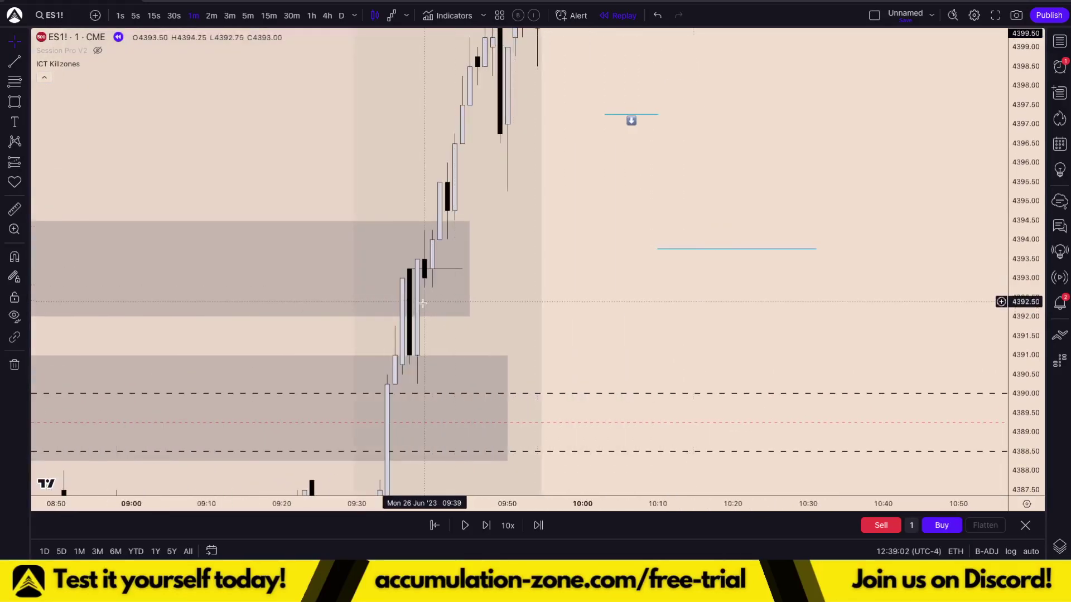
{"action": "left_click_drag", "start_coordinate": [456, 189], "coordinate": [462, 218]}
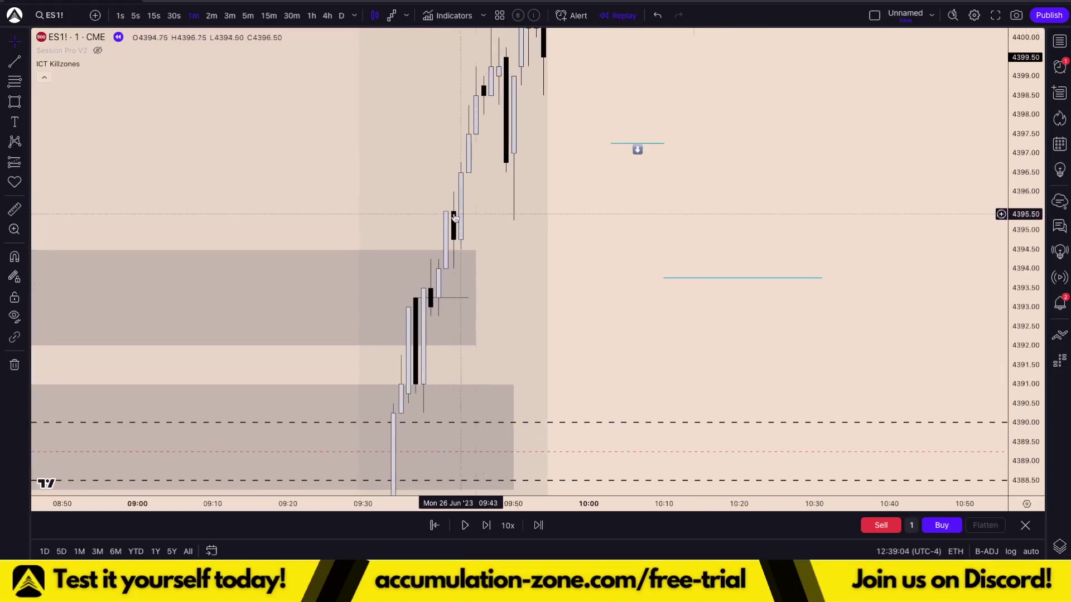
{"action": "left_click_drag", "start_coordinate": [694, 218], "coordinate": [698, 242]}
{"action": "left_click", "coordinate": [17, 64]}
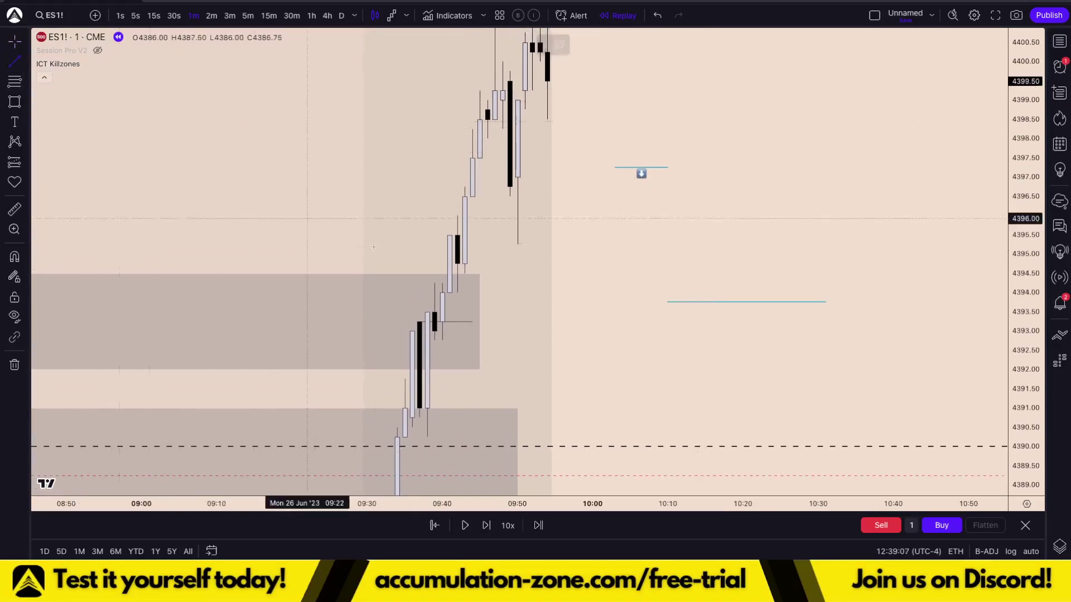
{"action": "left_click", "coordinate": [547, 216]}
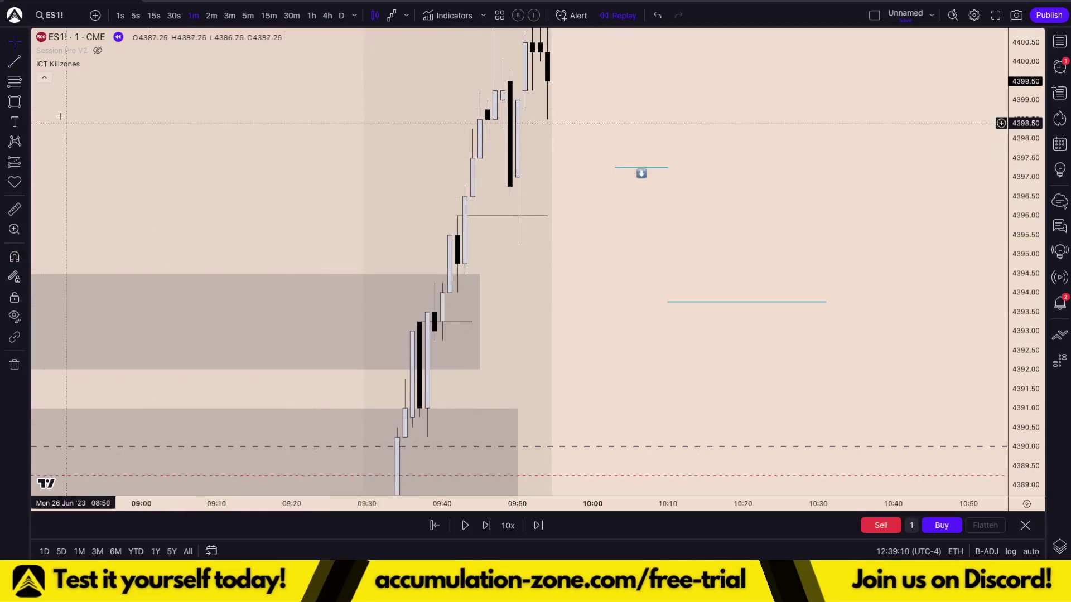
Draw a fair value gap box between 4396.00 and 4396.50 starting at 09:42 and extend it to 09:58.
{"action": "left_click", "coordinate": [15, 103]}
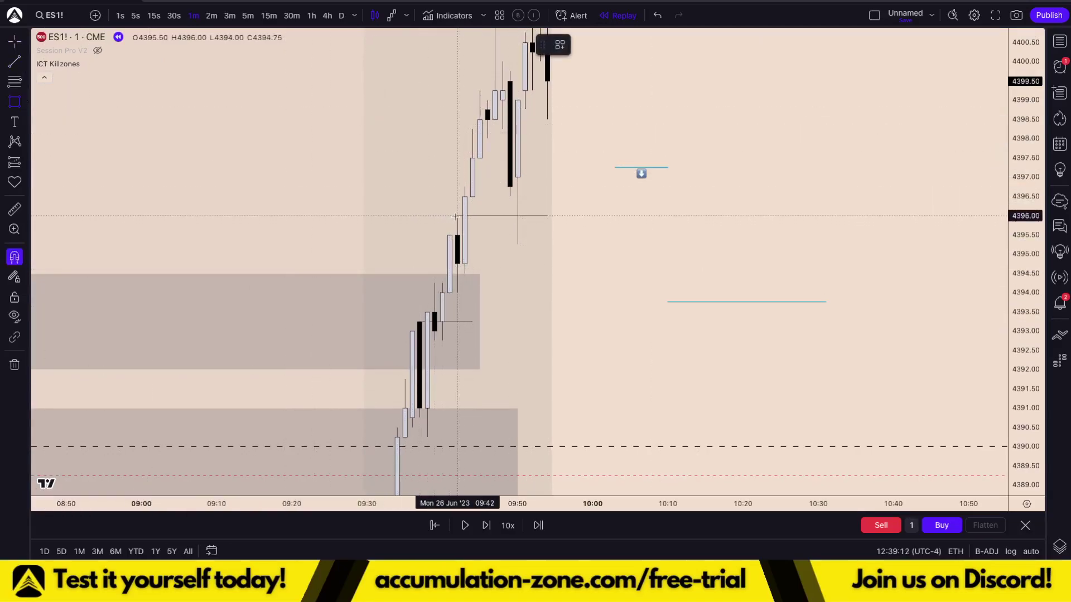
{"action": "left_click", "coordinate": [472, 204]}
{"action": "left_click_drag", "start_coordinate": [473, 206], "coordinate": [578, 207]}
{"action": "left_click", "coordinate": [645, 238]}
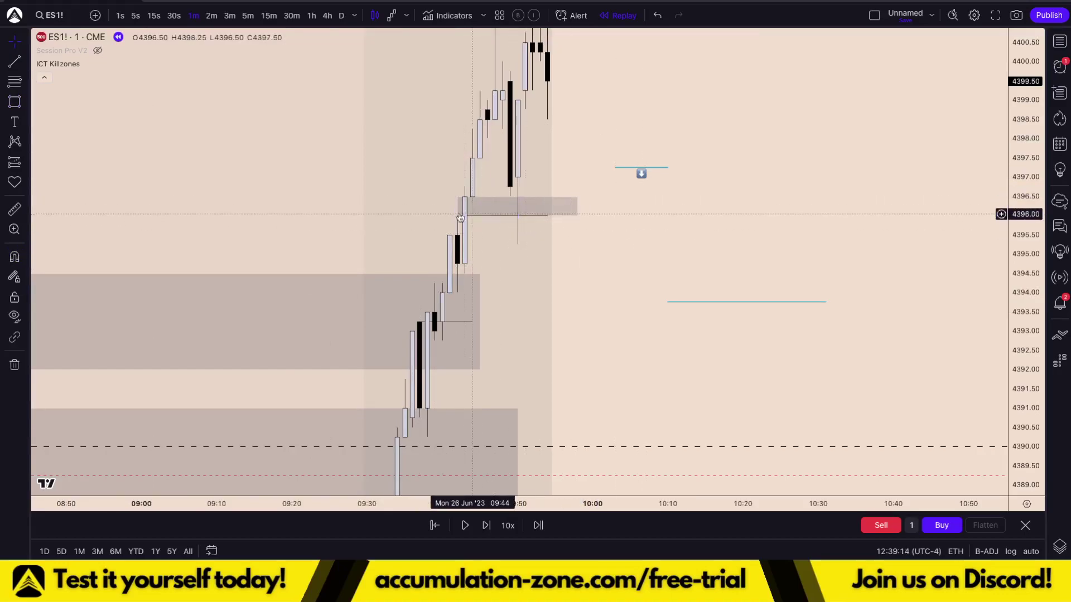
Box the next fair value gap between 4396.75 and 4397.50 from 09:44 to 09:58, and start the lower box at 09:43.
{"action": "key", "text": "ctrl"}
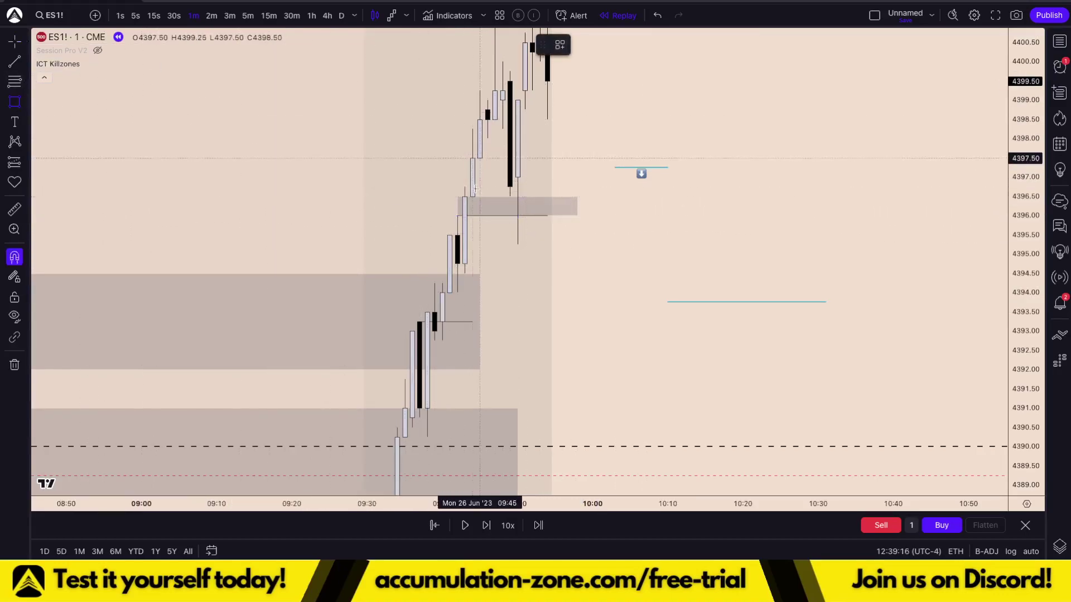
{"action": "mouse_move", "coordinate": [463, 186]}
{"action": "left_mouse_down"}
{"action": "mouse_move", "coordinate": [480, 158]}
{"action": "mouse_move", "coordinate": [572, 180]}
{"action": "left_mouse_up"}
{"action": "left_click", "coordinate": [638, 231]}
{"action": "left_click_drag", "start_coordinate": [464, 173], "coordinate": [466, 206]}
{"action": "left_click", "coordinate": [630, 264]}
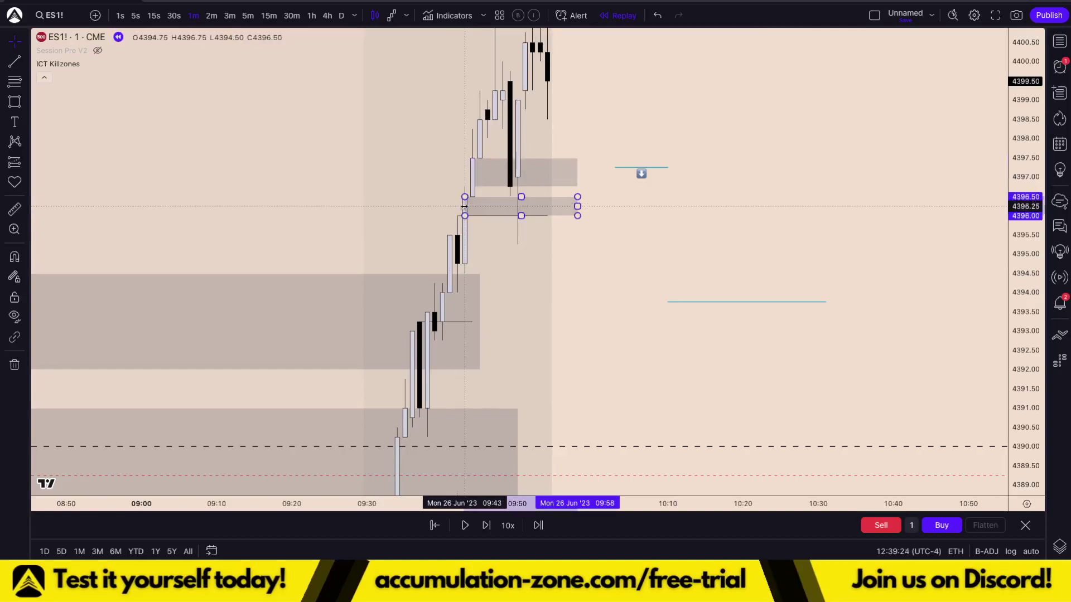
{"action": "left_click", "coordinate": [497, 246]}
Examine the 09:49 pullback into the two new gap boxes and the highs below the high-of-day line.
{"action": "scroll", "coordinate": [497, 247], "scroll_direction": "up", "scroll_amount": 3}
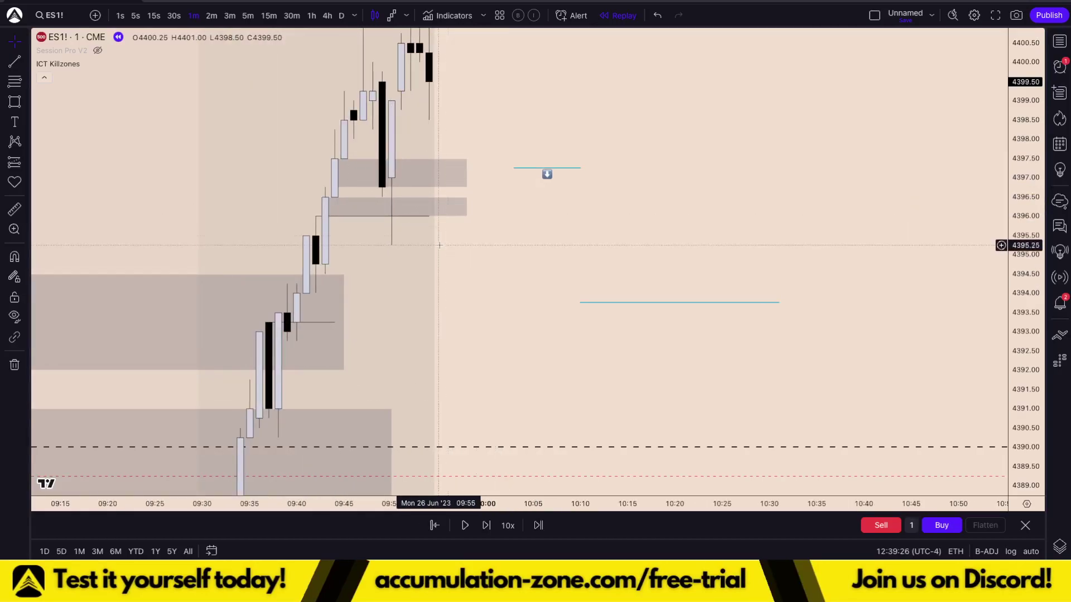
{"action": "scroll", "coordinate": [401, 316], "scroll_direction": "up", "scroll_amount": 2}
{"action": "left_click_drag", "start_coordinate": [400, 316], "coordinate": [532, 329]}
{"action": "scroll", "coordinate": [480, 294], "scroll_direction": "up", "scroll_amount": 1}
{"action": "left_click_drag", "start_coordinate": [479, 294], "coordinate": [649, 313]}
{"action": "left_click_drag", "start_coordinate": [1021, 349], "coordinate": [1020, 231]}
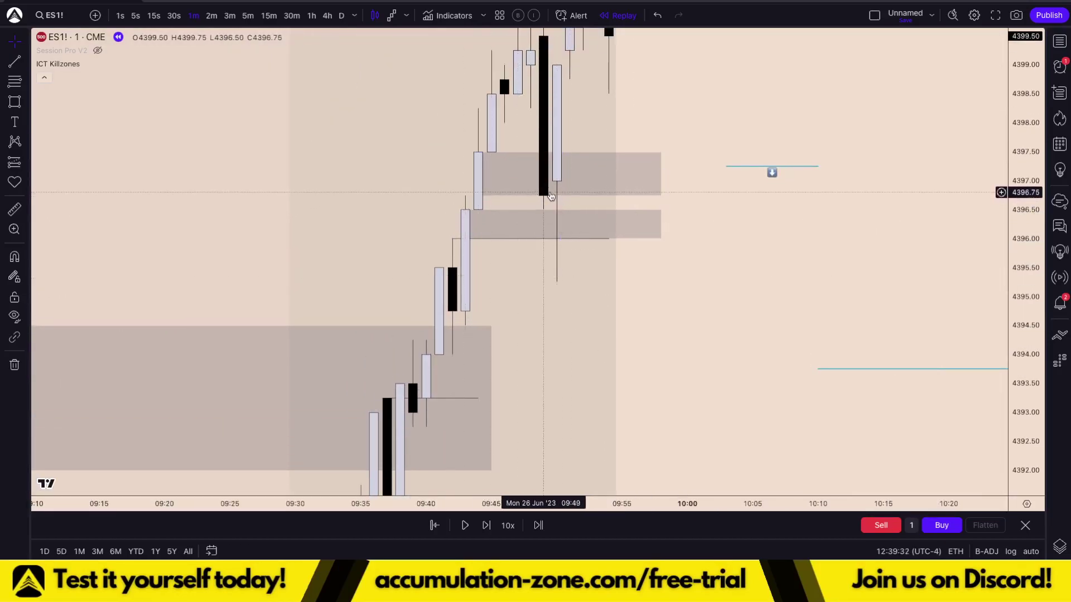
{"action": "left_click_drag", "start_coordinate": [654, 293], "coordinate": [628, 395]}
{"action": "left_click_drag", "start_coordinate": [684, 208], "coordinate": [651, 389]}
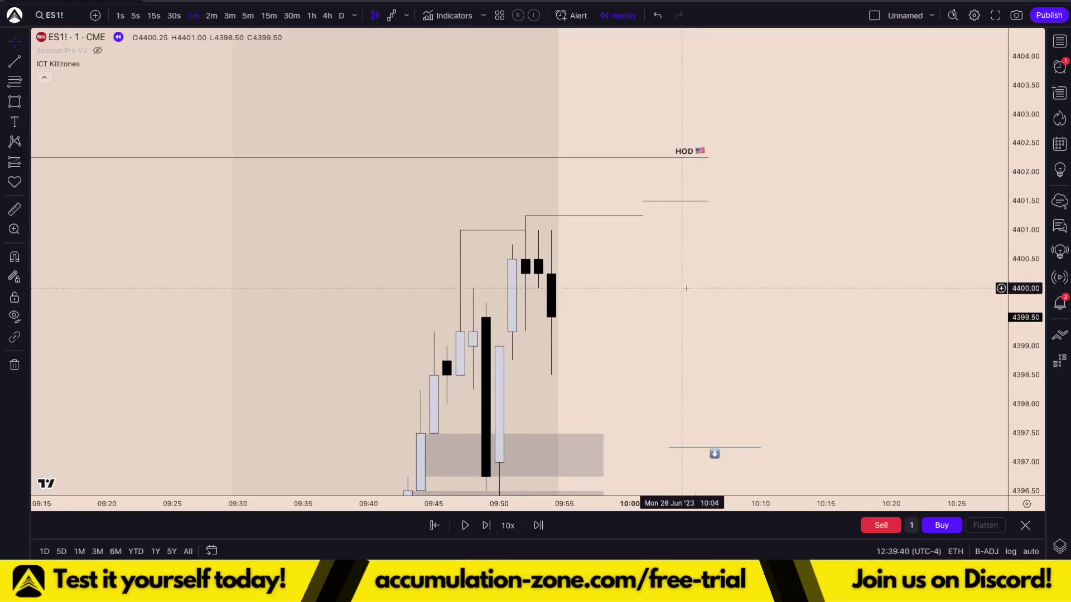
{"action": "left_click_drag", "start_coordinate": [663, 330], "coordinate": [723, 233]}
{"action": "left_click_drag", "start_coordinate": [1000, 170], "coordinate": [1000, 279]}
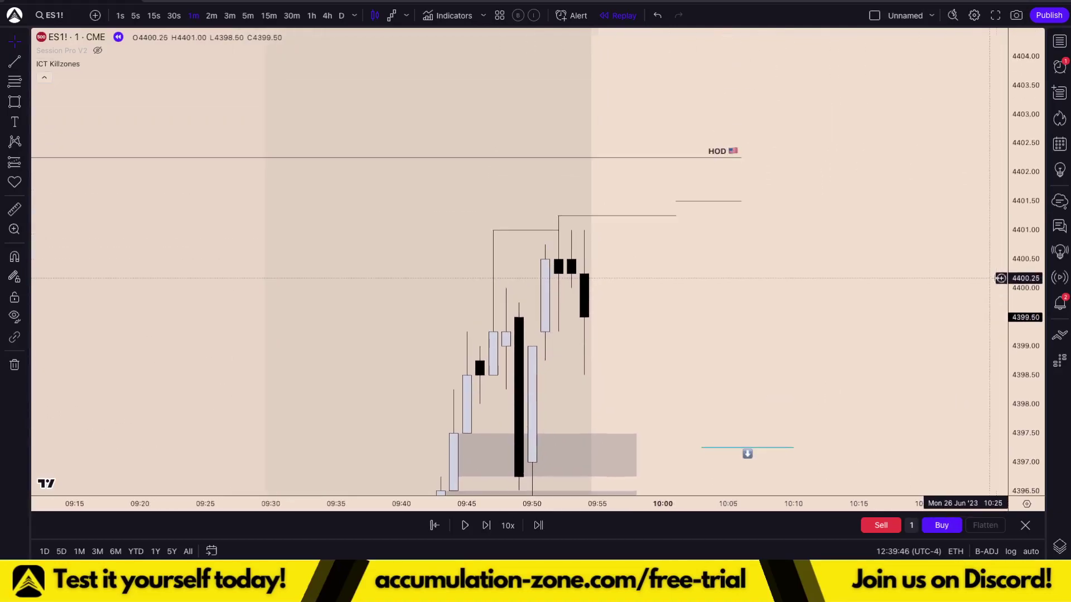
{"action": "left_click_drag", "start_coordinate": [1020, 235], "coordinate": [1018, 313]}
{"action": "left_click_drag", "start_coordinate": [828, 303], "coordinate": [777, 169]}
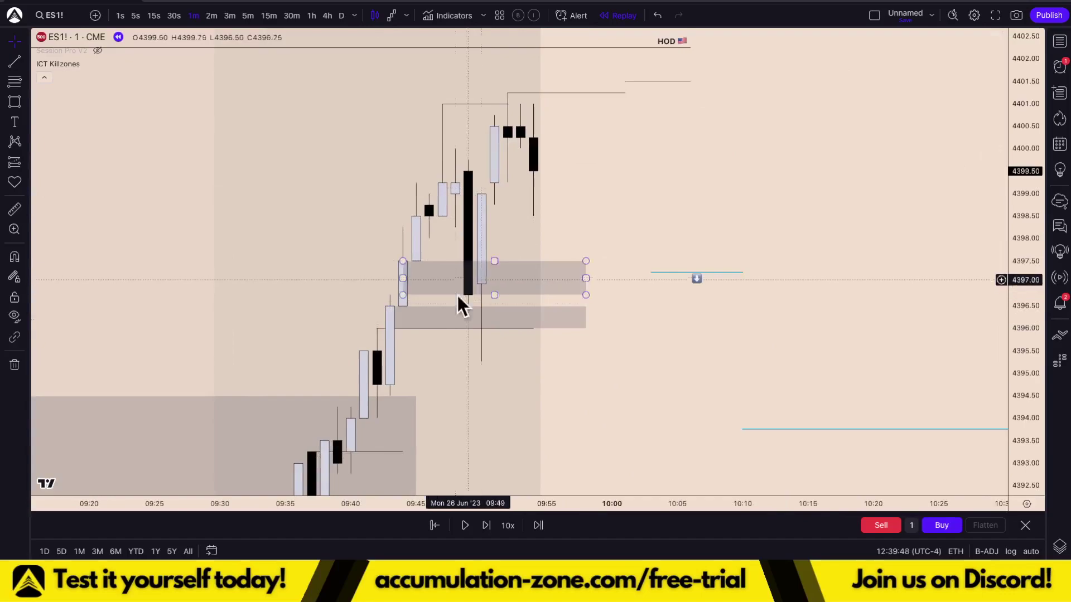
Play the replay forward to the 10:10 candle and extend both small fair value gap boxes to 10:06.
{"action": "left_click", "coordinate": [464, 526]}
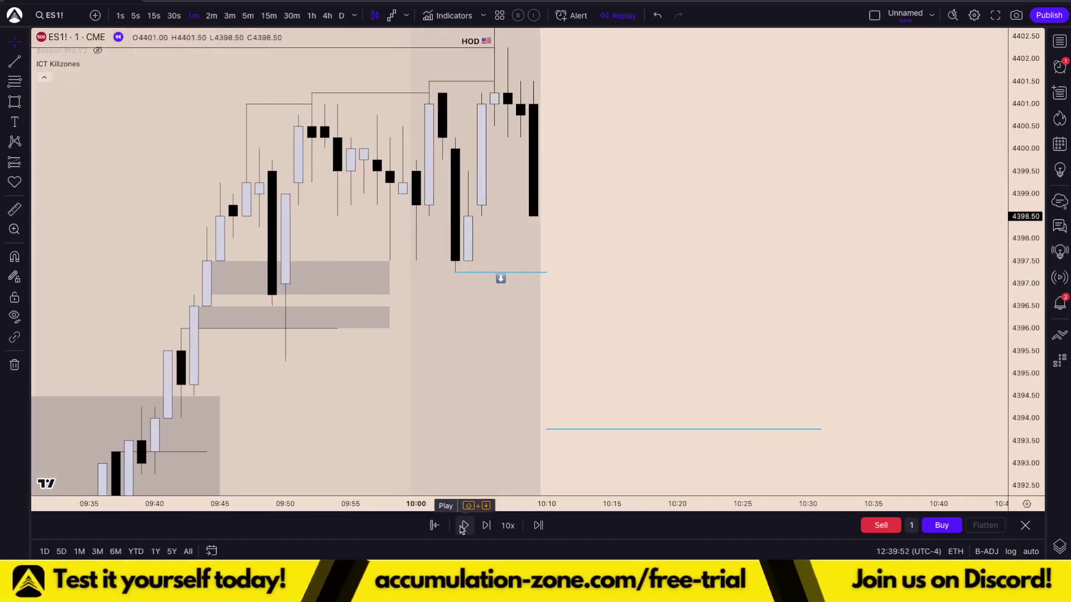
{"action": "left_click", "coordinate": [463, 527]}
{"action": "left_click_drag", "start_coordinate": [664, 236], "coordinate": [843, 271]}
{"action": "left_click_drag", "start_coordinate": [556, 308], "coordinate": [662, 308]}
{"action": "left_click", "coordinate": [481, 369]}
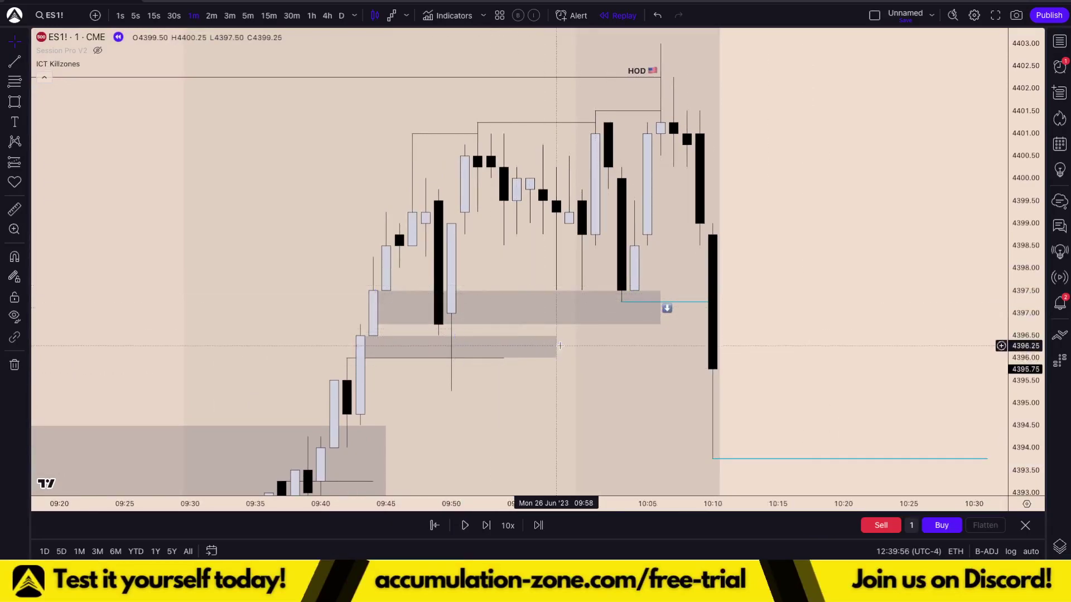
{"action": "left_click_drag", "start_coordinate": [557, 347], "coordinate": [650, 347]}
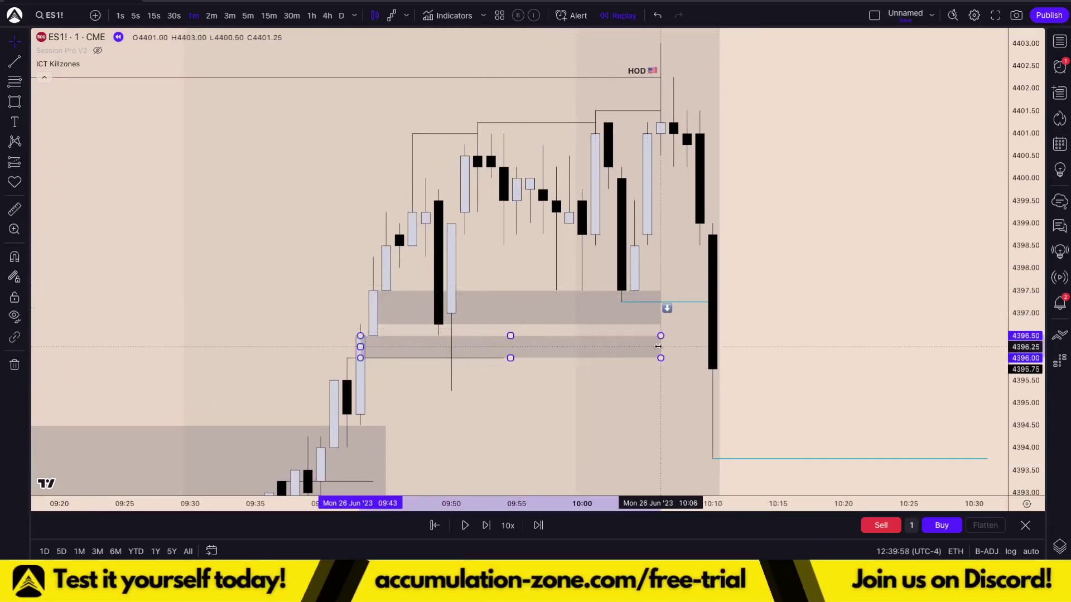
{"action": "left_click", "coordinate": [841, 332]}
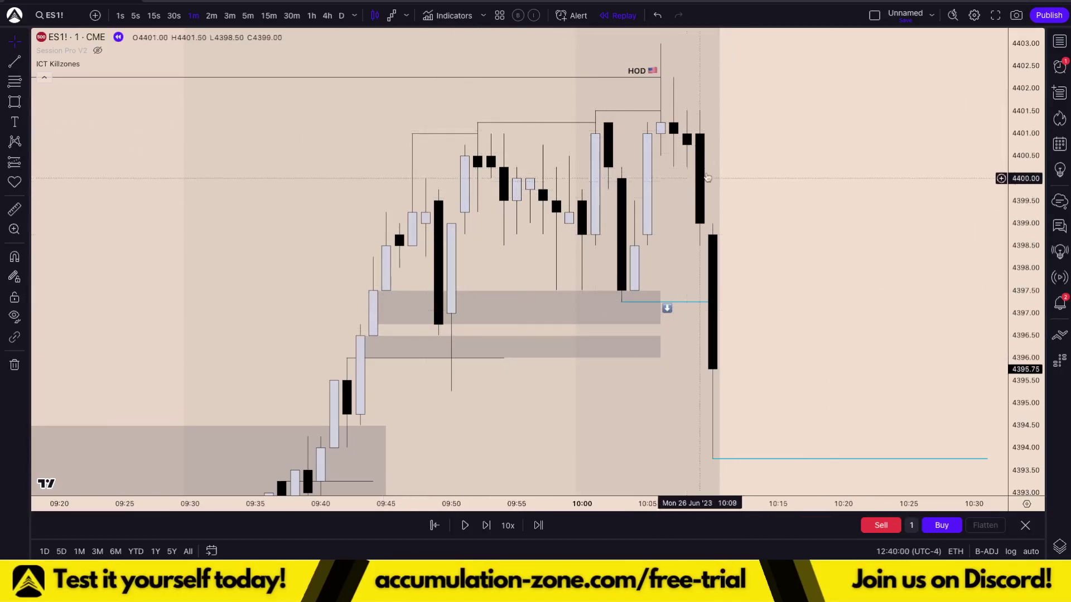
Draw a fair value gap box between 4400.25 and 4399.00 from the 10:09 down candle to 10:22.
{"action": "left_click_drag", "start_coordinate": [759, 121], "coordinate": [695, 129]}
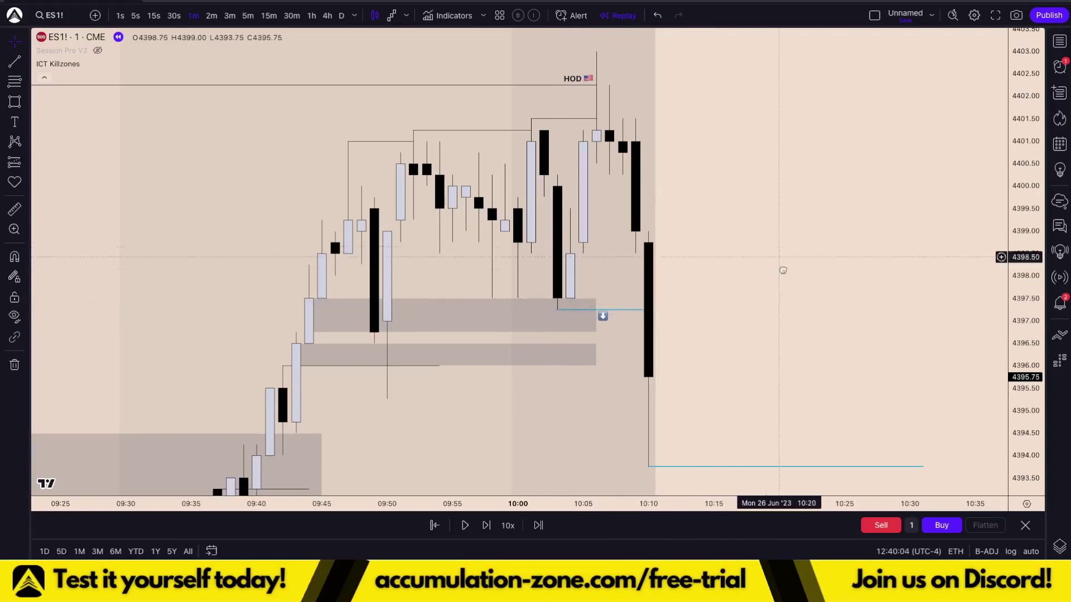
{"action": "left_click_drag", "start_coordinate": [779, 247], "coordinate": [778, 291]}
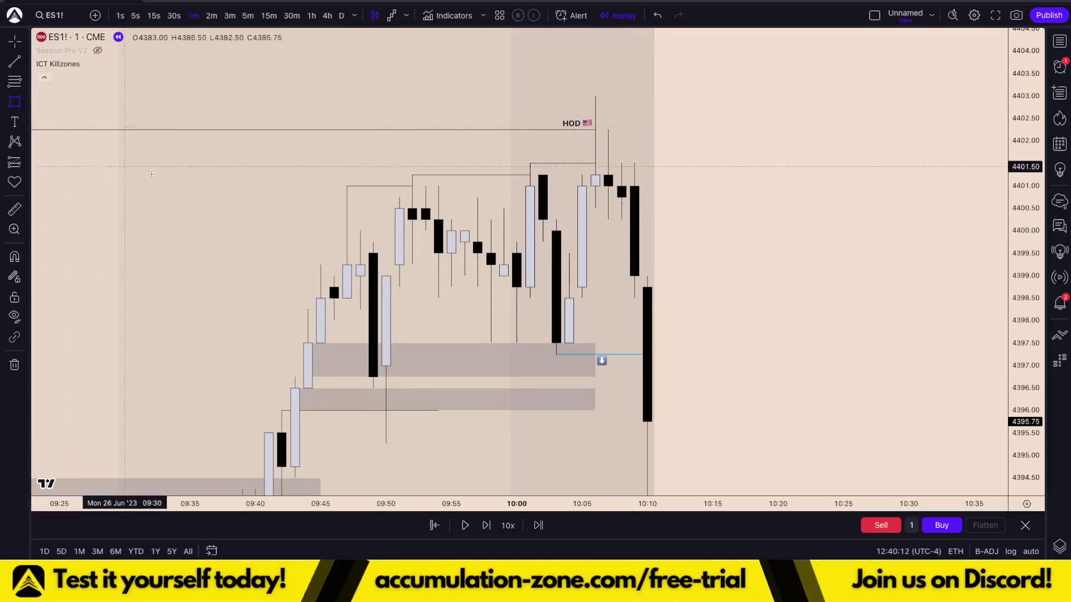
{"action": "left_click", "coordinate": [15, 102]}
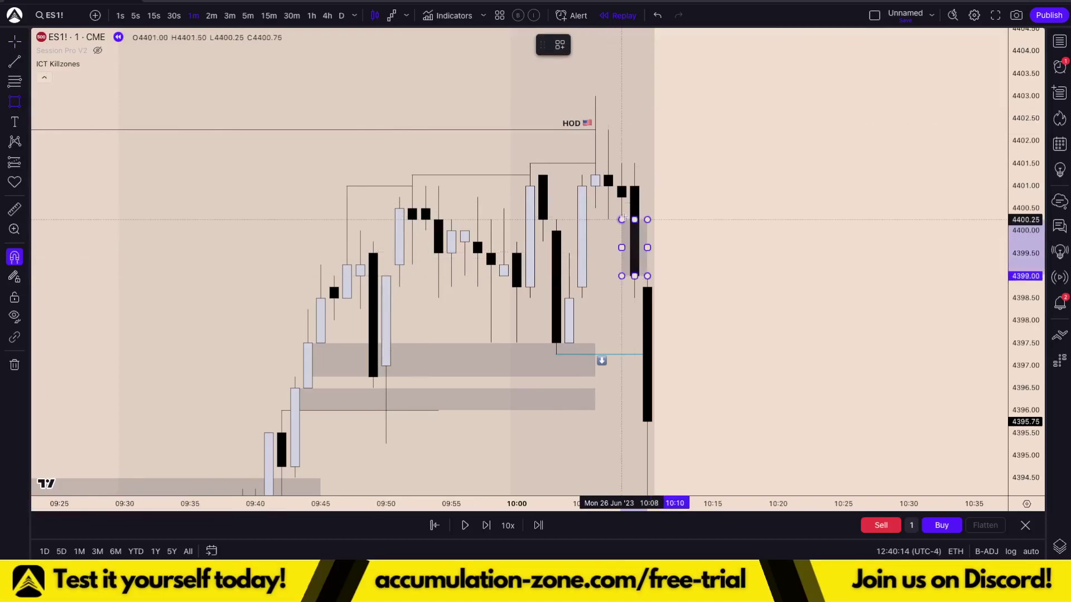
{"action": "left_click", "coordinate": [622, 219], "text": "super"}
{"action": "left_click_drag", "start_coordinate": [648, 249], "coordinate": [804, 257]}
{"action": "left_click", "coordinate": [830, 316]}
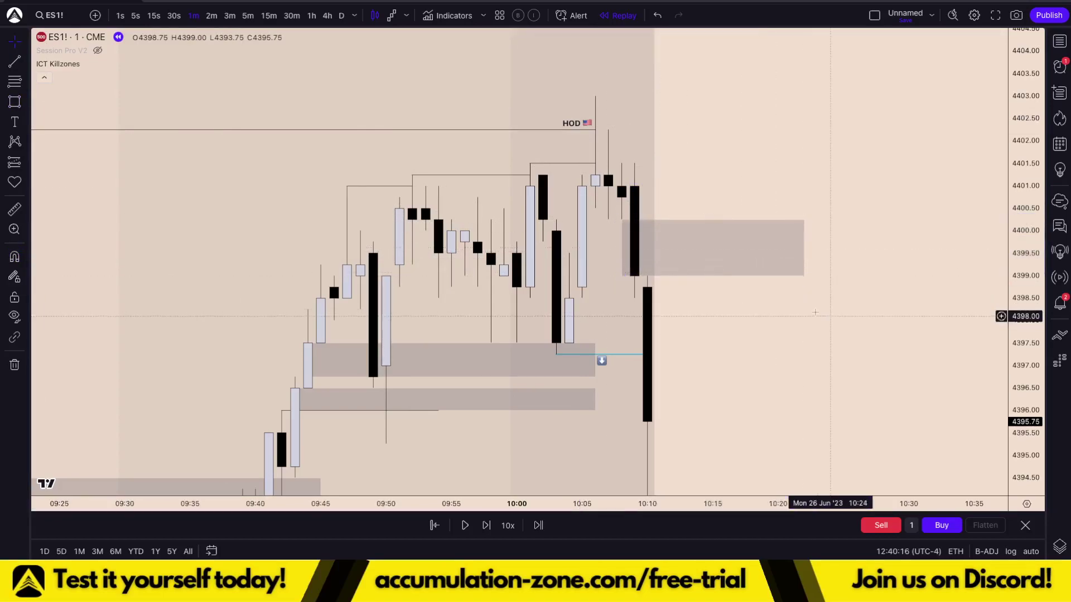
{"action": "left_click_drag", "start_coordinate": [622, 248], "coordinate": [634, 247]}
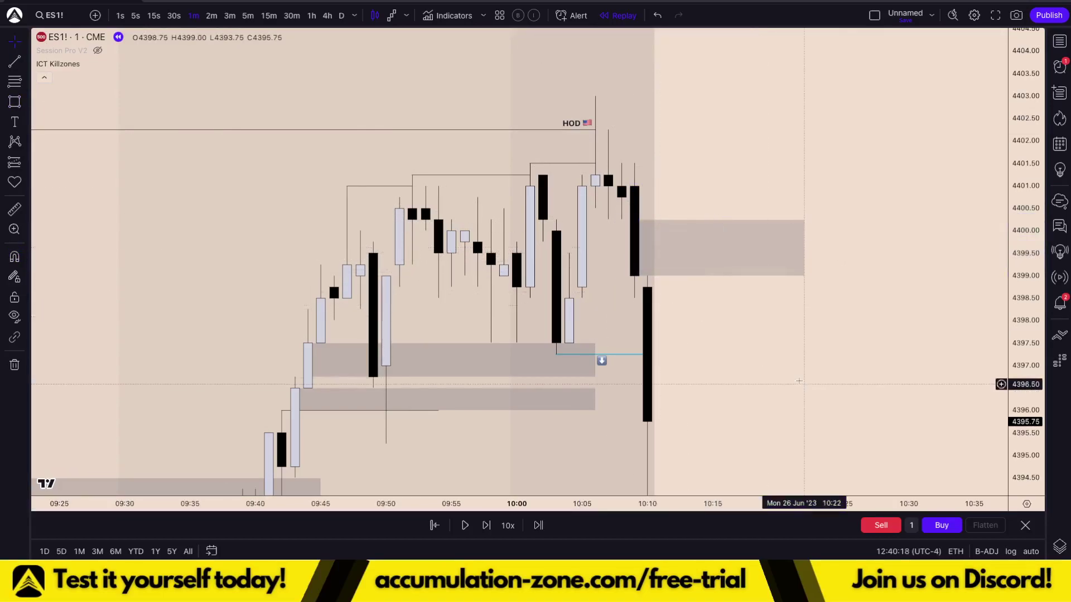
Advance the replay one candle and box the fair value gap between 4398.50 and 4397.00 from 10:10 to 10:22.
{"action": "left_click_drag", "start_coordinate": [806, 383], "coordinate": [741, 304]}
{"action": "left_click", "coordinate": [487, 526]}
{"action": "left_click_drag", "start_coordinate": [793, 265], "coordinate": [792, 285]}
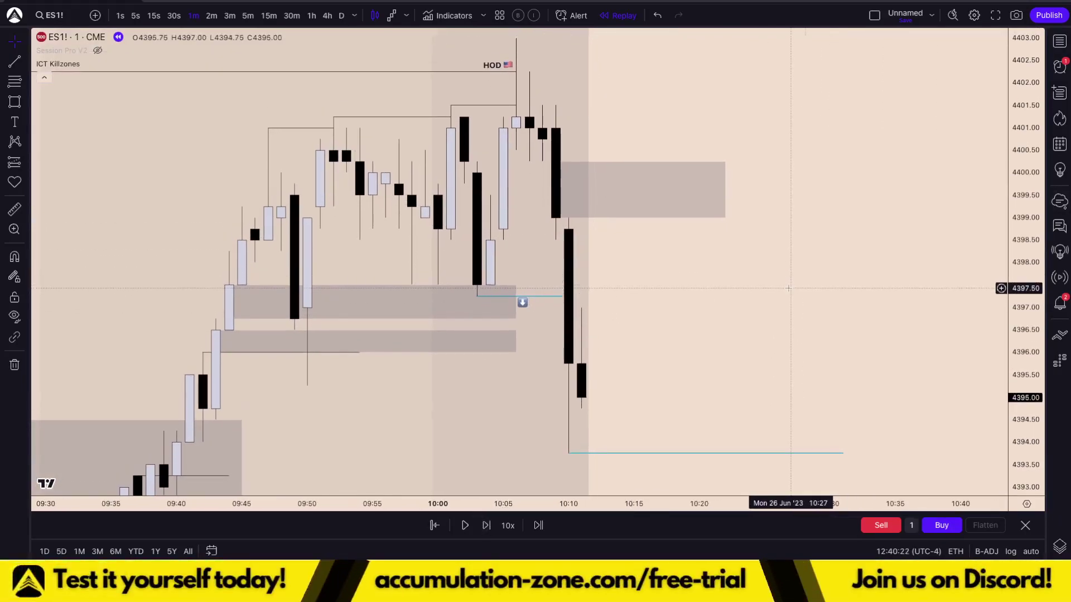
{"action": "left_click", "coordinate": [14, 101]}
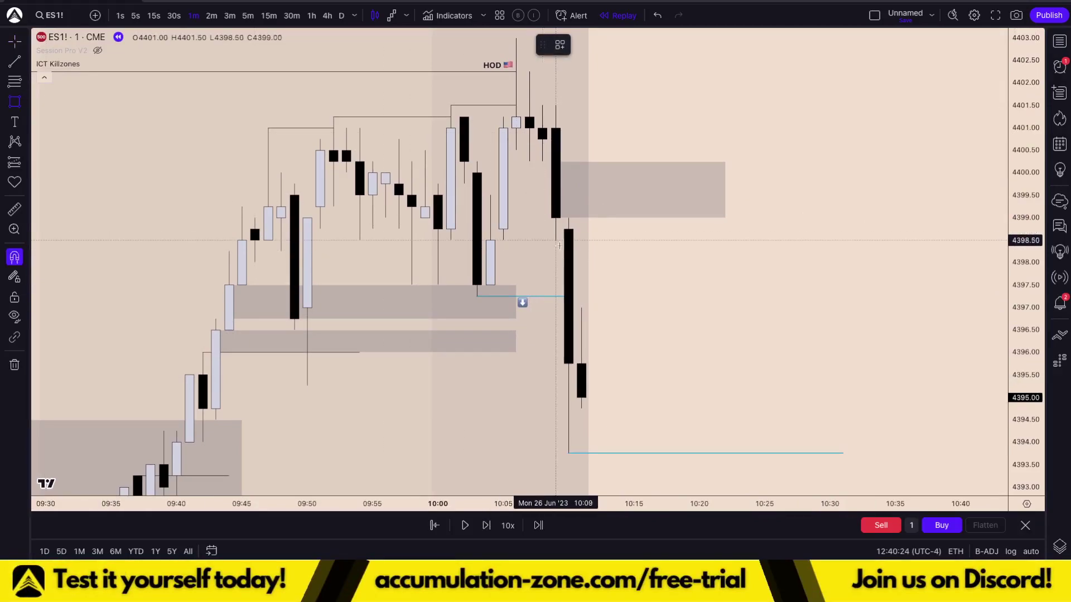
{"action": "left_click_drag", "start_coordinate": [555, 240], "coordinate": [582, 308]}
{"action": "mouse_move", "coordinate": [555, 274]}
{"action": "left_mouse_down"}
{"action": "mouse_move", "coordinate": [741, 273]}
{"action": "mouse_move", "coordinate": [727, 275]}
{"action": "left_mouse_up"}
{"action": "left_click", "coordinate": [740, 283]}
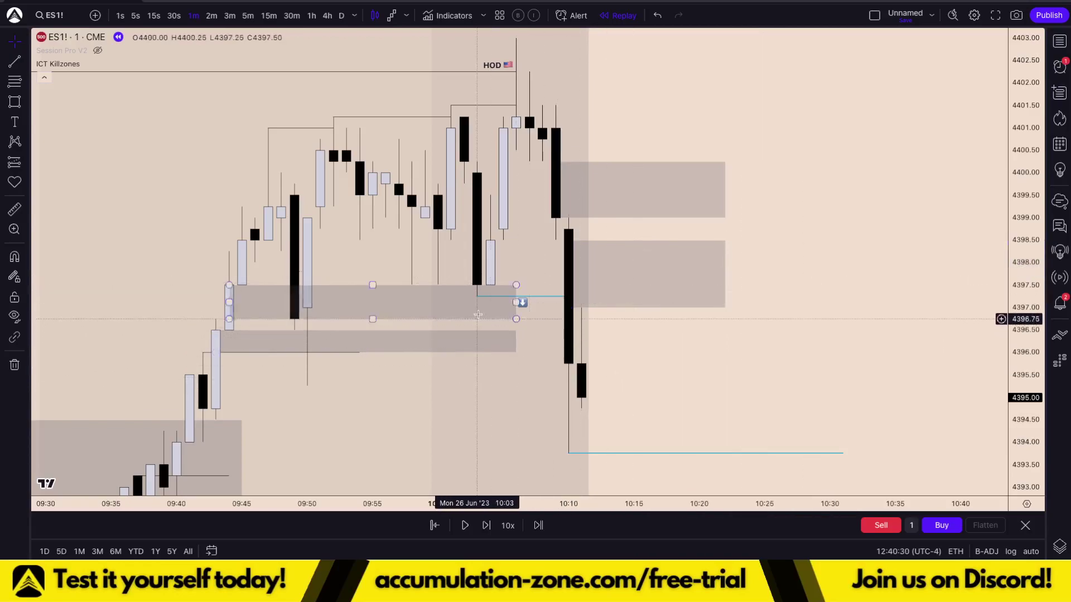
Extend the two small fair value gap boxes from the 09:43 and 09:44 candles to the 10:10 down candle.
{"action": "left_click", "coordinate": [263, 319]}
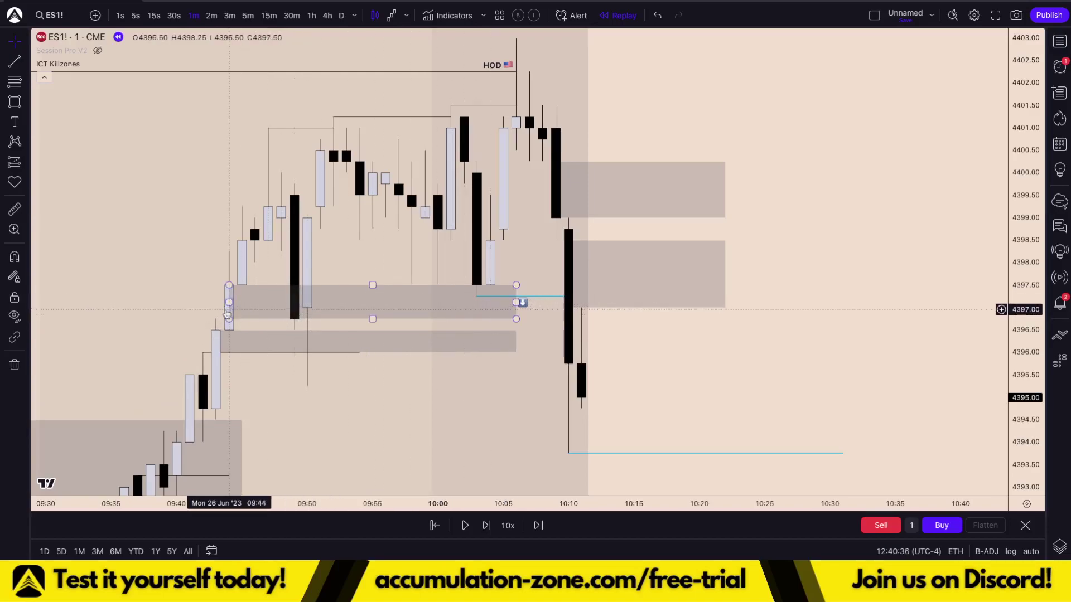
{"action": "left_click", "coordinate": [214, 344]}
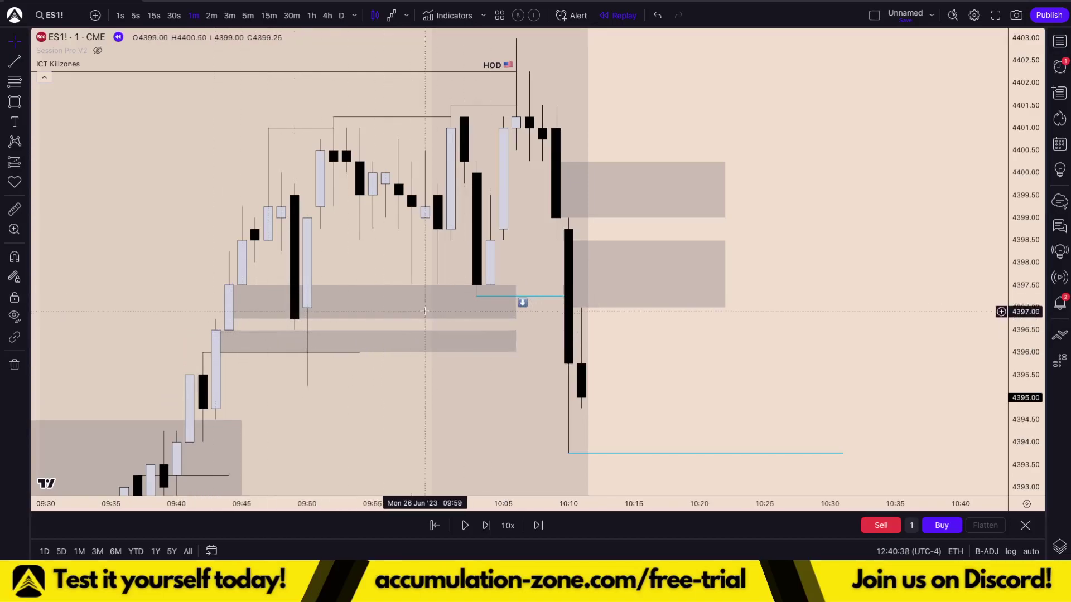
{"action": "left_click_drag", "start_coordinate": [516, 303], "coordinate": [566, 305]}
{"action": "left_click_drag", "start_coordinate": [516, 342], "coordinate": [569, 341]}
{"action": "left_click", "coordinate": [673, 342]}
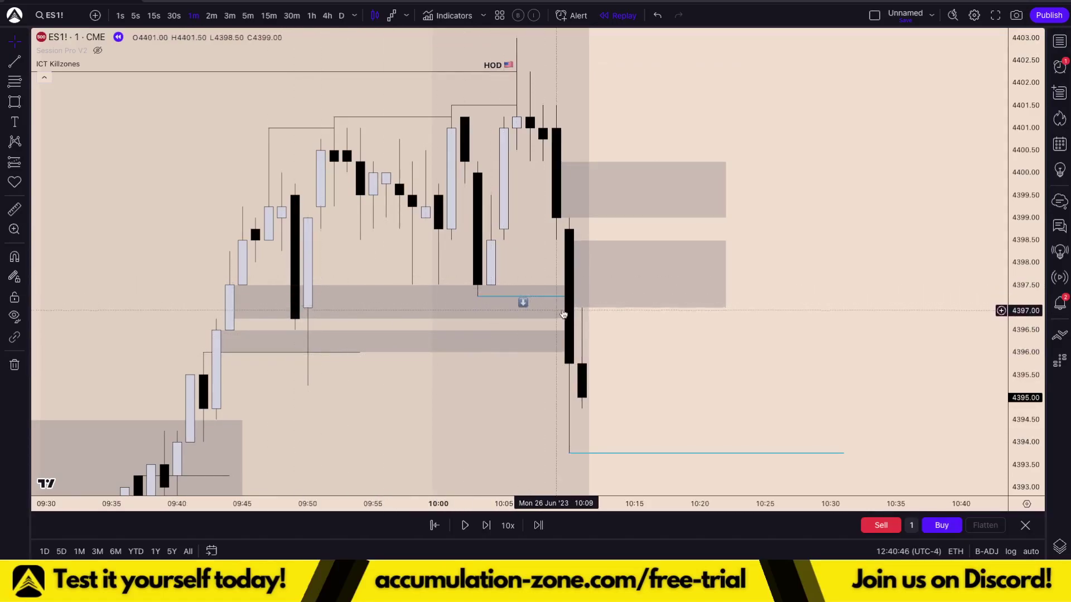
Extend the two small gap boxes and the two sell-off gap boxes above them to 10:27.
{"action": "left_click_drag", "start_coordinate": [569, 302], "coordinate": [759, 306]}
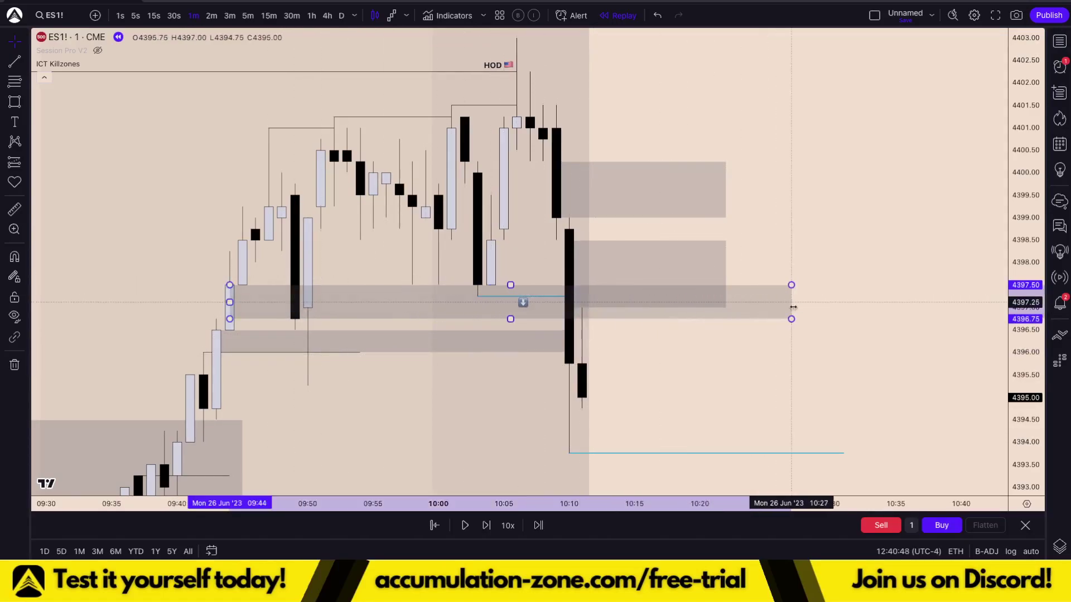
{"action": "left_click_drag", "start_coordinate": [565, 342], "coordinate": [788, 344]}
{"action": "left_click", "coordinate": [806, 376]}
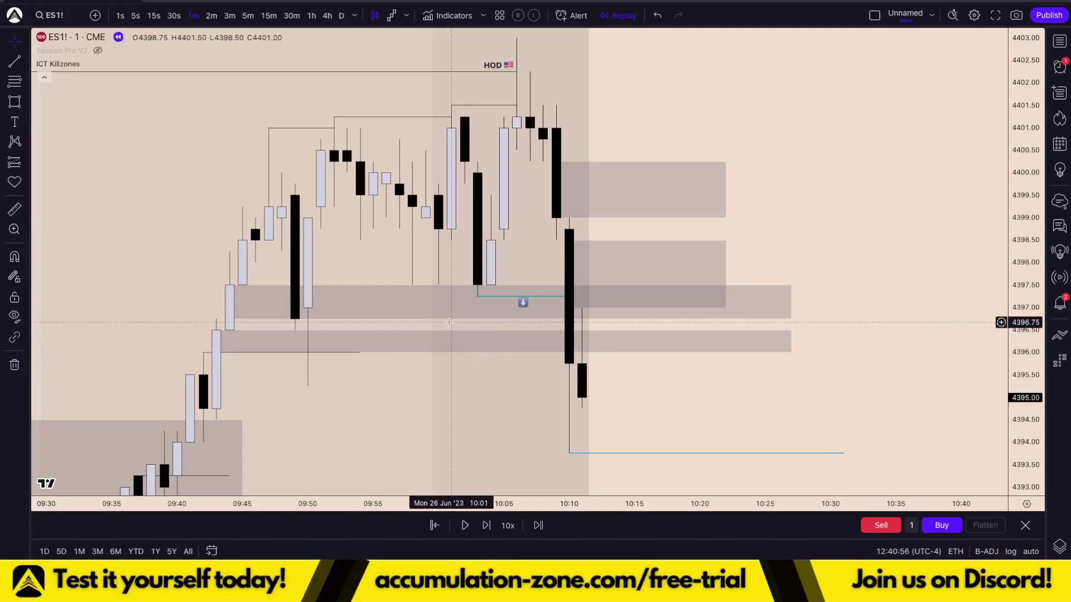
{"action": "left_click_drag", "start_coordinate": [727, 275], "coordinate": [792, 278]}
{"action": "left_click_drag", "start_coordinate": [726, 190], "coordinate": [787, 199]}
{"action": "left_click", "coordinate": [805, 222]}
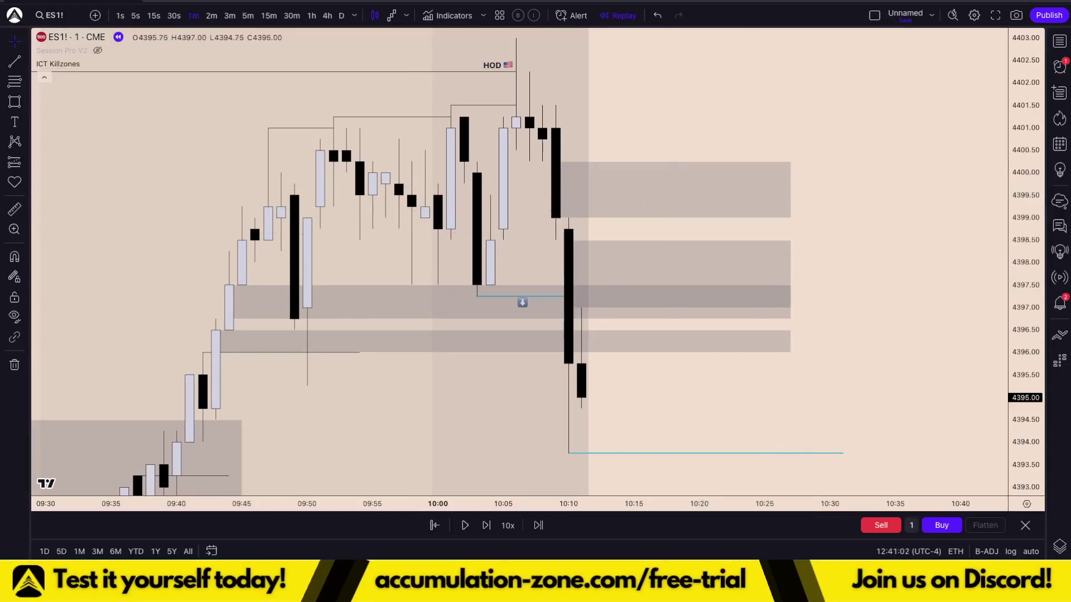
Draw a horizontal line at 4399.00 along the lower edge of the highest gap box, from 10:09 to 10:27.
{"action": "left_click", "coordinate": [15, 61]}
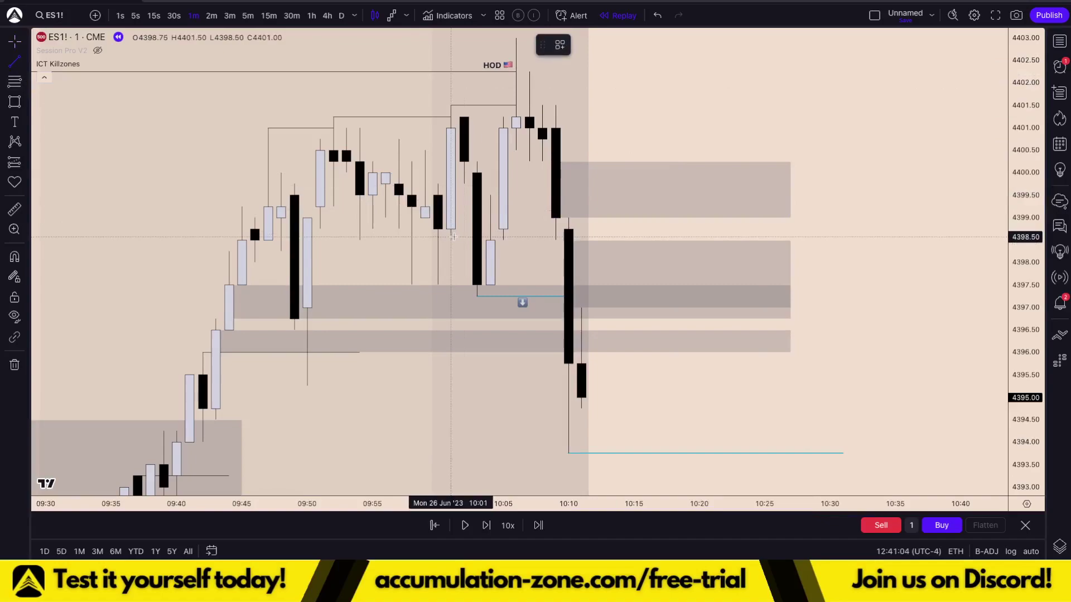
{"action": "left_click", "coordinate": [555, 227]}
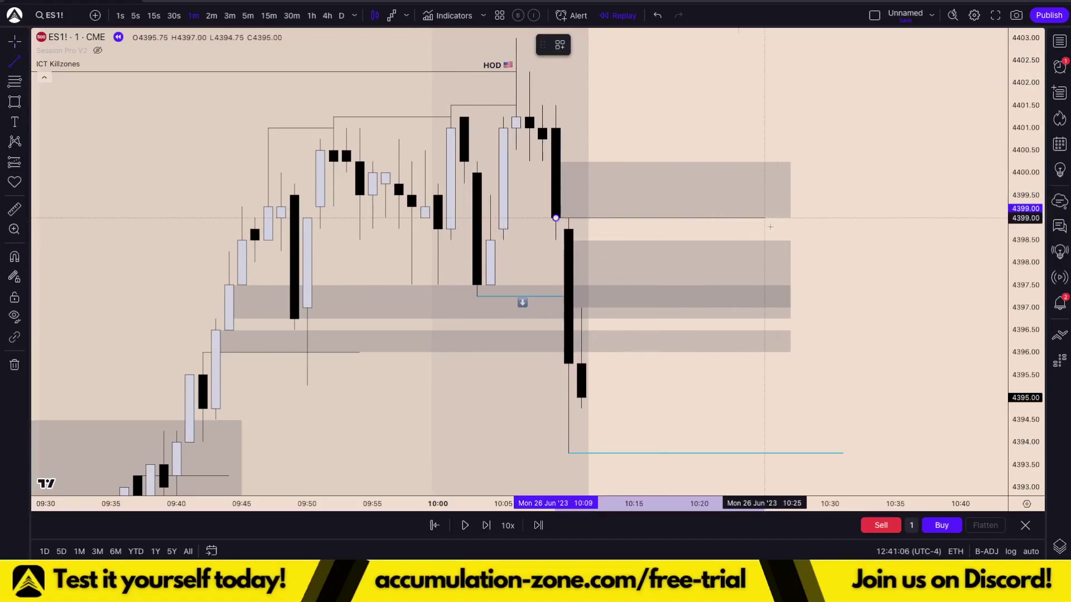
{"action": "left_click", "coordinate": [790, 224]}
{"action": "left_click", "coordinate": [858, 227]}
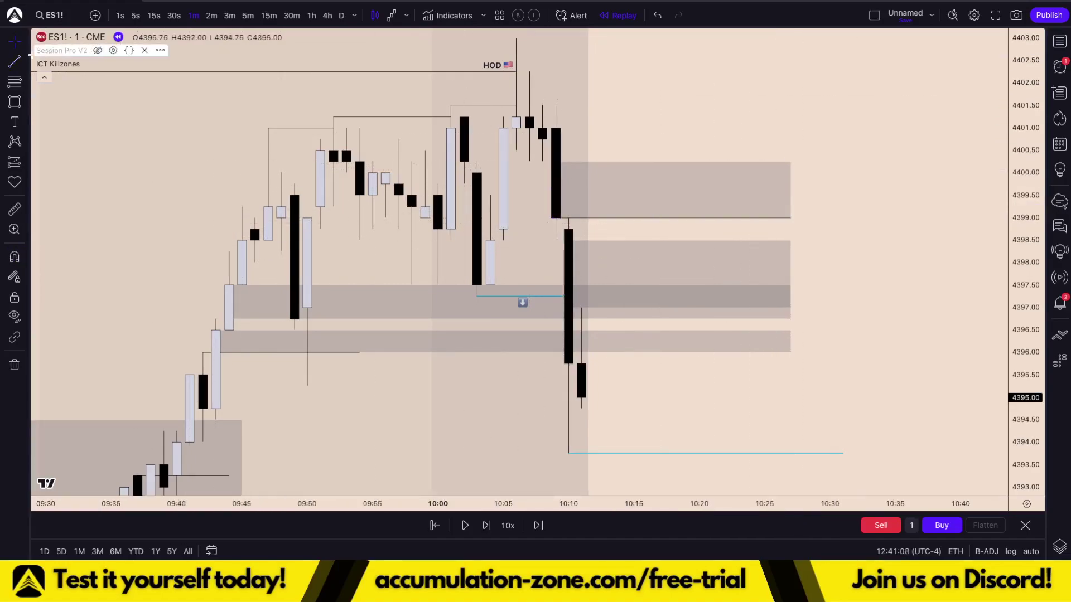
Draw a horizontal line at 4398.75 from the open of the 10:10 down candle to 10:27.
{"action": "left_click", "coordinate": [15, 62]}
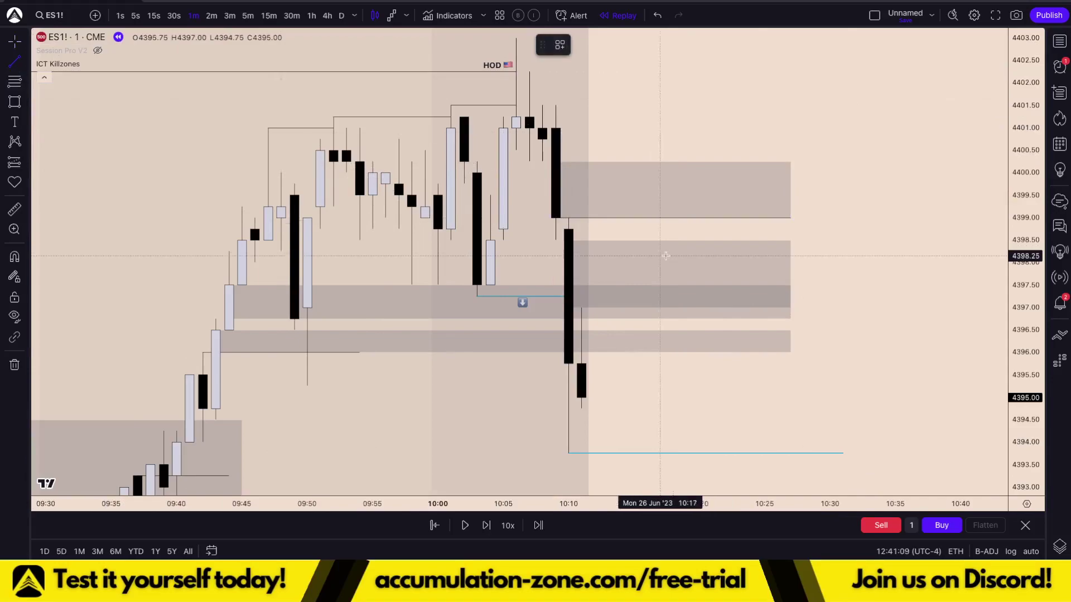
{"action": "left_click", "coordinate": [565, 229]}
{"action": "left_click", "coordinate": [790, 229]}
{"action": "left_click", "coordinate": [877, 236]}
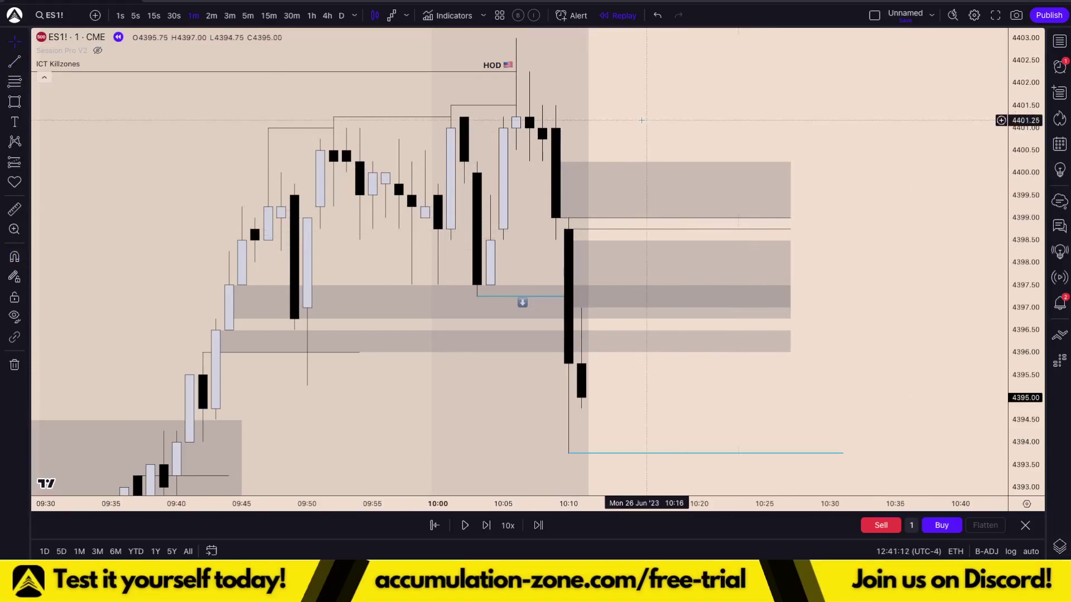
{"action": "left_click_drag", "start_coordinate": [687, 123], "coordinate": [674, 139]}
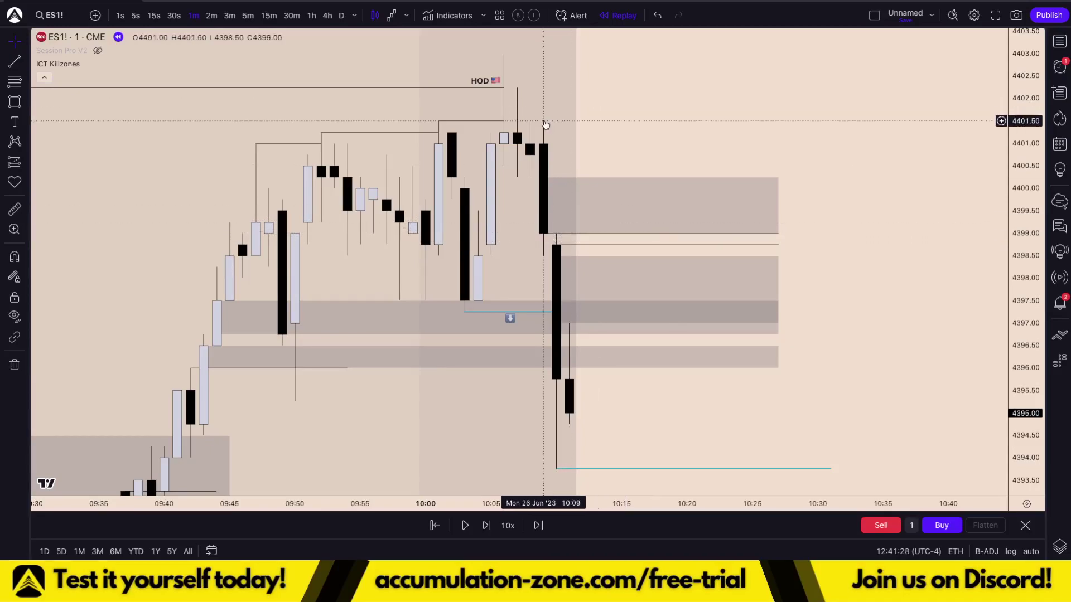
{"action": "left_click_drag", "start_coordinate": [686, 134], "coordinate": [666, 123]}
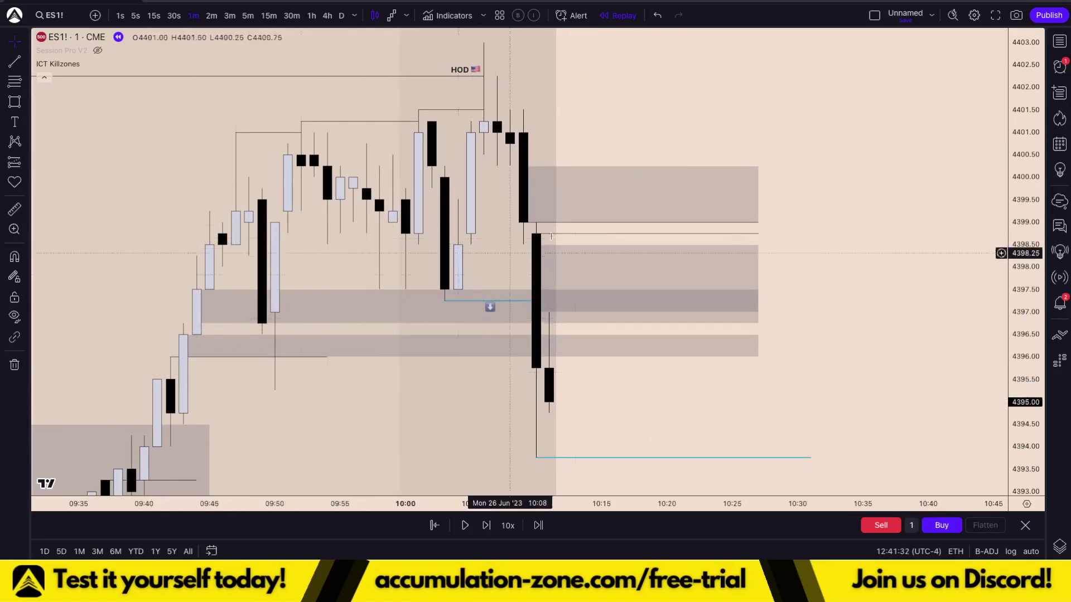
Box the 10:03 down candle between 4400.25 and 4397.25 and extend the rectangle to 10:29.
{"action": "left_click", "coordinate": [15, 102]}
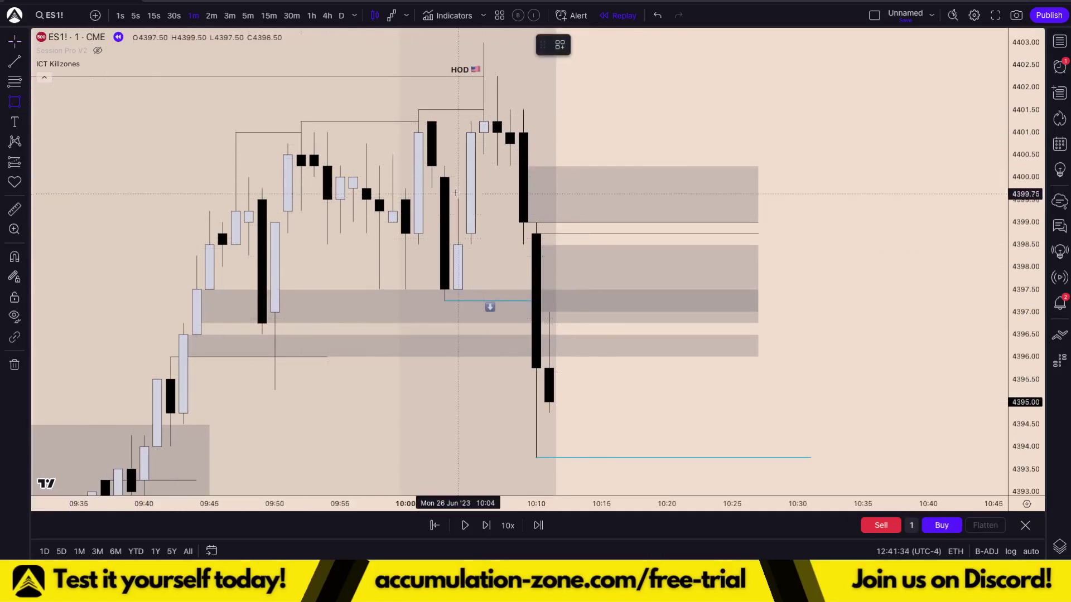
{"action": "left_click", "coordinate": [444, 168]}
{"action": "left_click", "coordinate": [444, 301]}
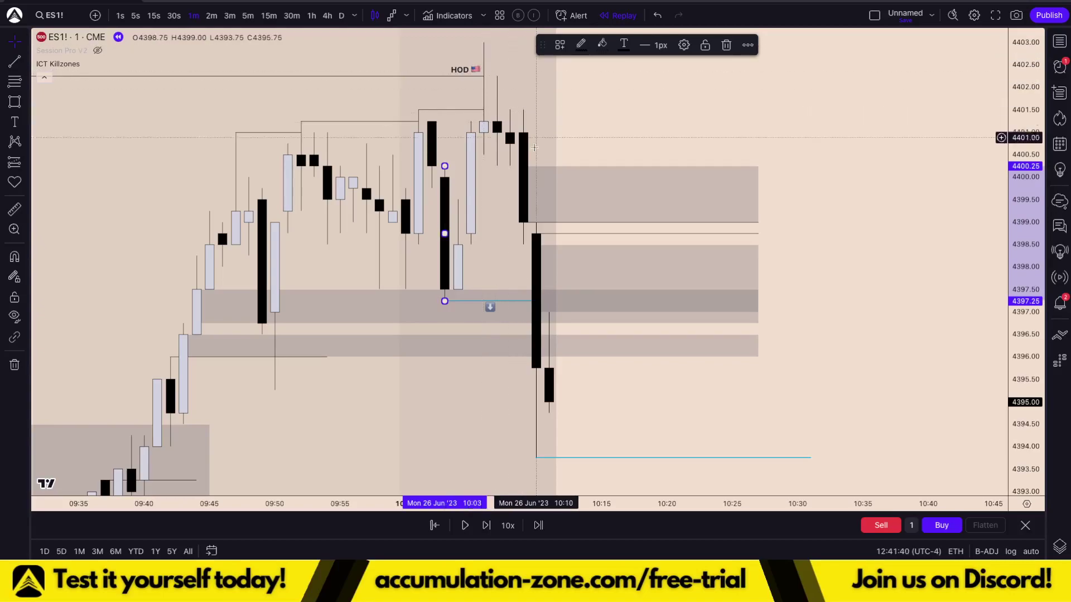
{"action": "left_click_drag", "start_coordinate": [445, 234], "coordinate": [851, 282]}
{"action": "left_click", "coordinate": [942, 329]}
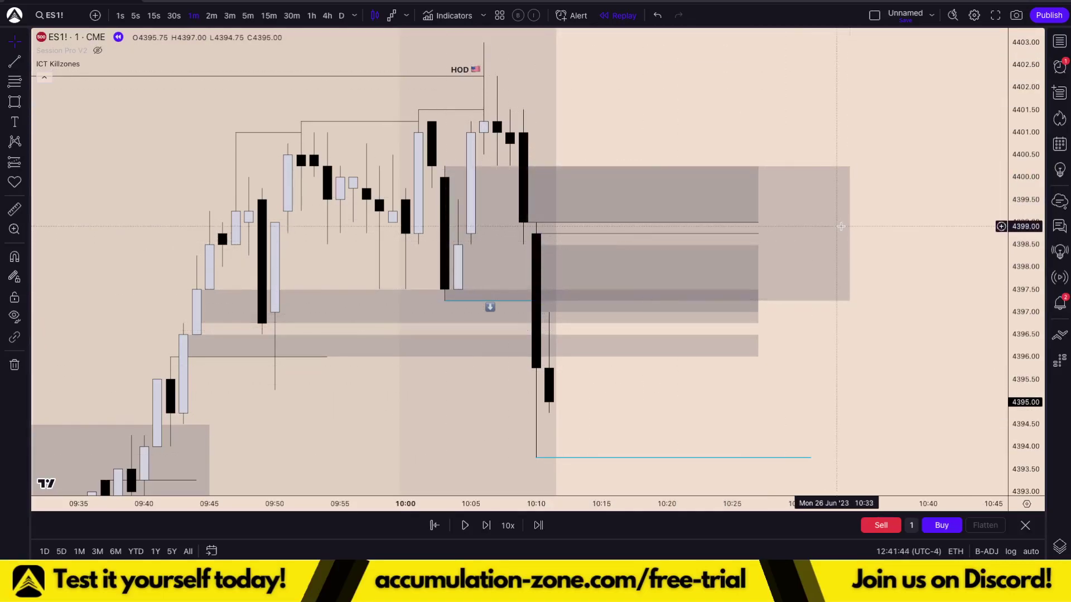
{"action": "left_click_drag", "start_coordinate": [850, 234], "coordinate": [786, 247]}
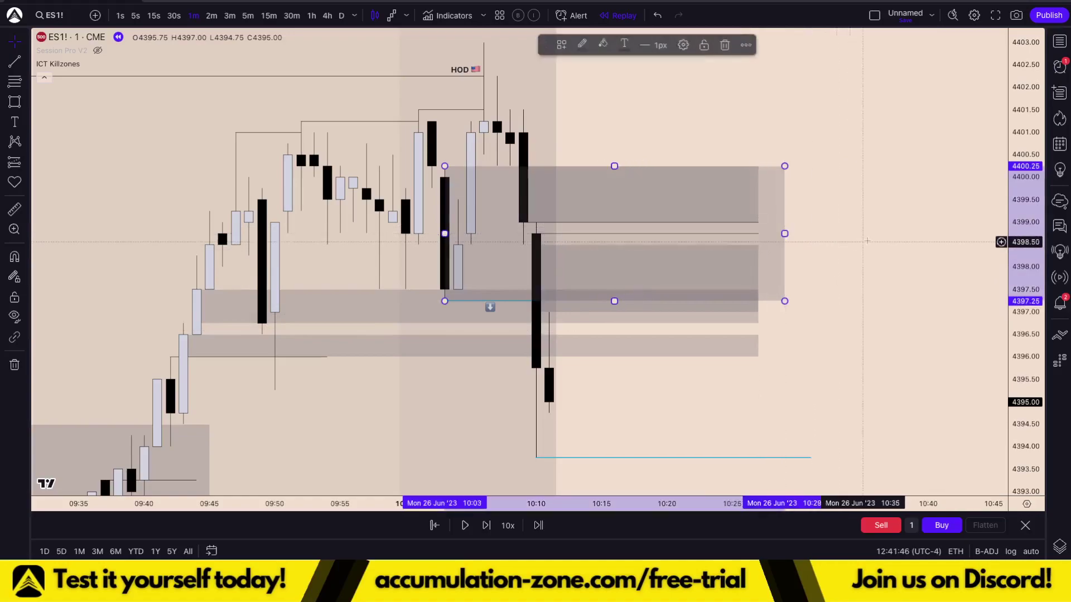
Apply the Breaker Block template to the new rectangle around the 10:03 candle's range.
{"action": "left_click", "coordinate": [685, 46]}
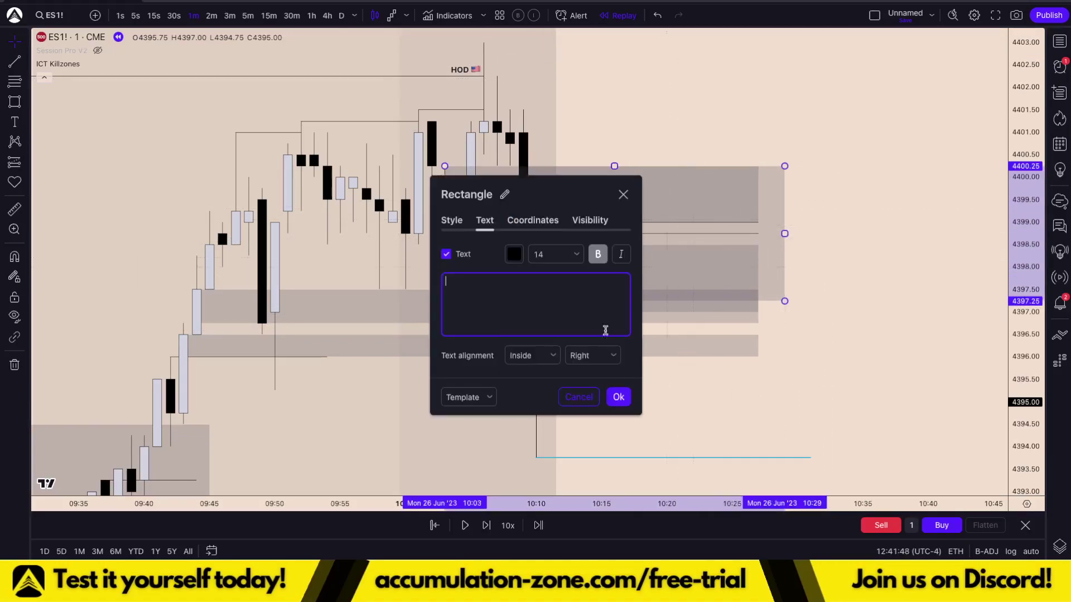
{"action": "left_click", "coordinate": [471, 397]}
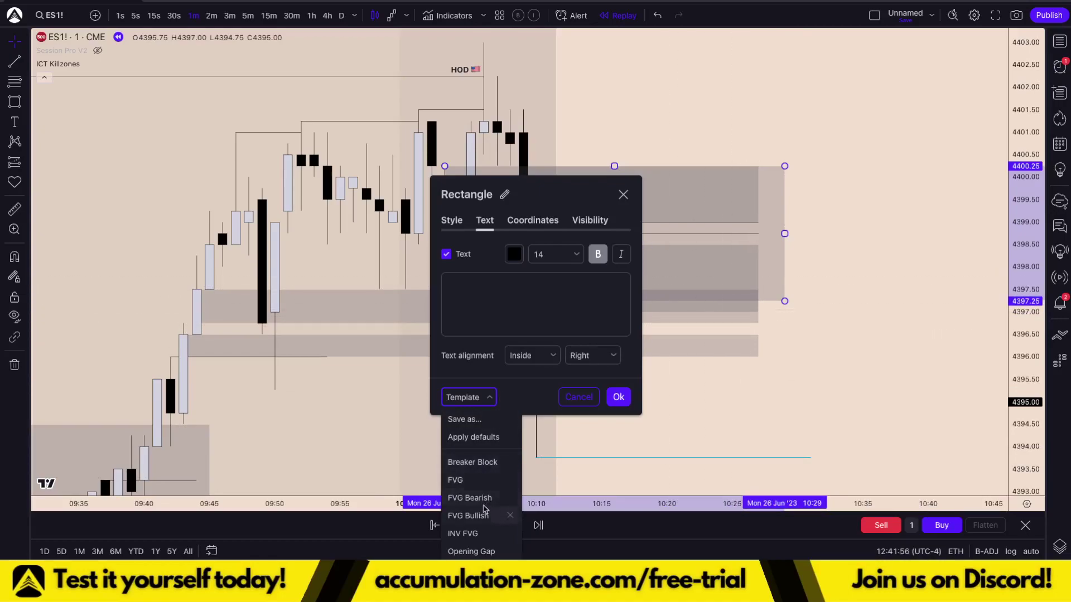
{"action": "left_click", "coordinate": [474, 463]}
{"action": "left_click", "coordinate": [618, 397]}
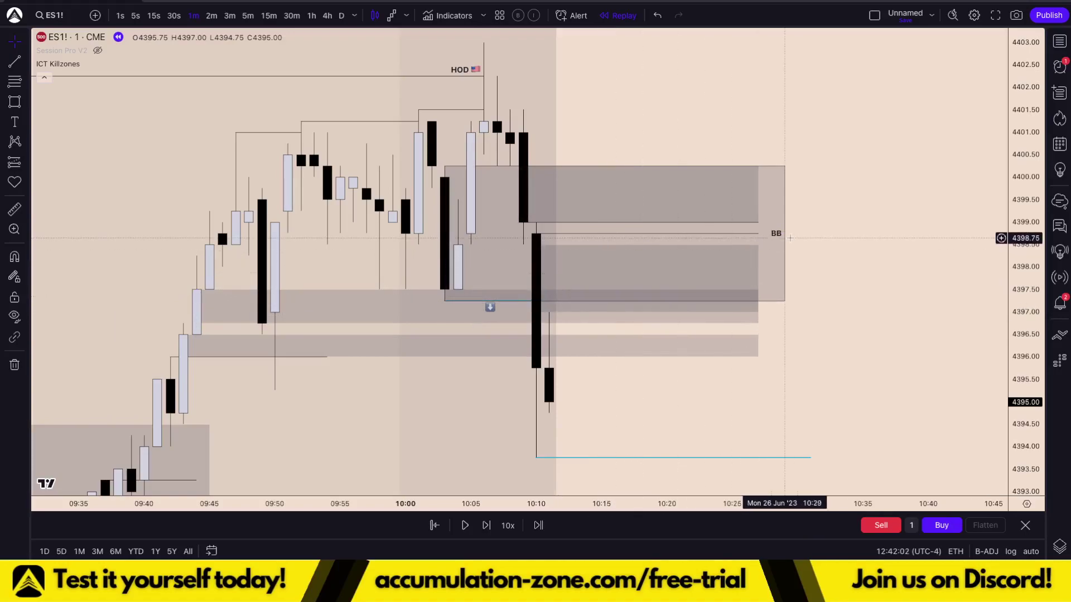
Place a short position at 10:13 with entry at 4397.25, the breaker block's lower edge, and stop at 4399.25.
{"action": "left_click", "coordinate": [25, 162]}
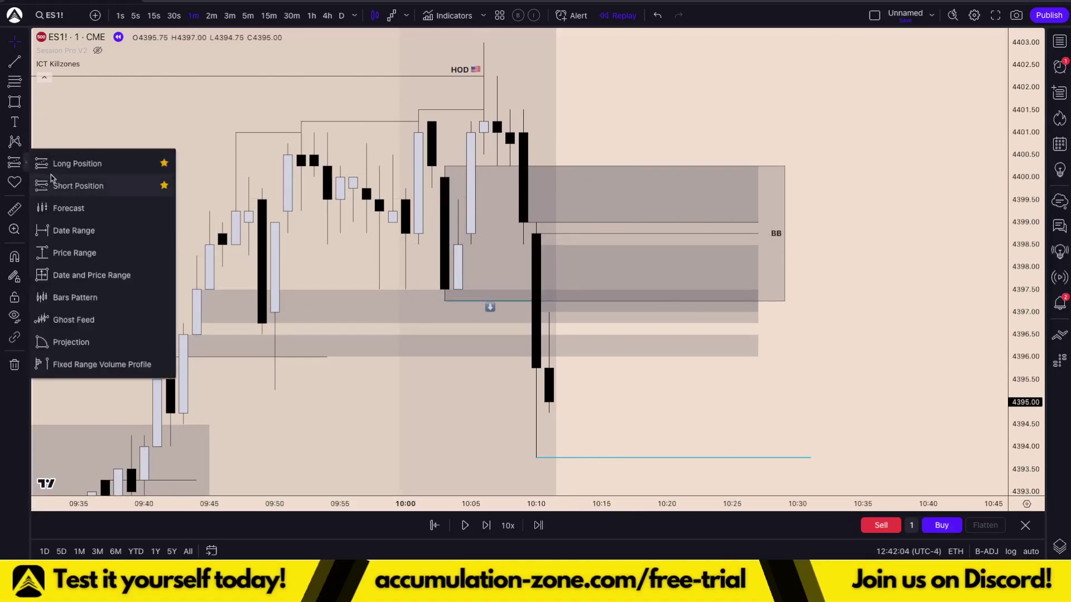
{"action": "left_click", "coordinate": [61, 185]}
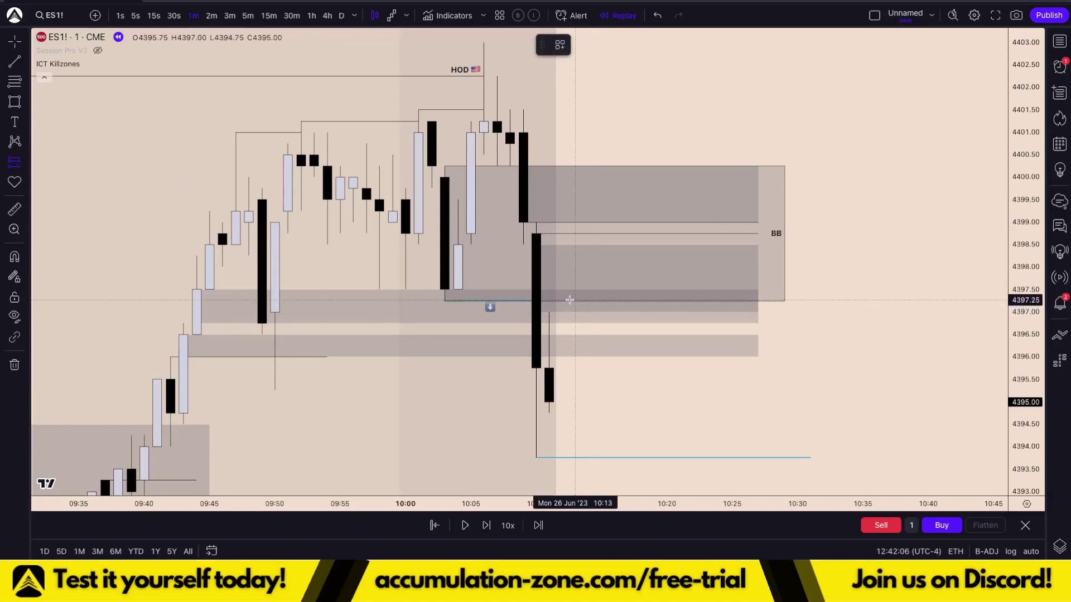
{"action": "left_click", "coordinate": [569, 300]}
{"action": "left_click_drag", "start_coordinate": [575, 133], "coordinate": [550, 212]}
{"action": "left_click_drag", "start_coordinate": [993, 324], "coordinate": [955, 233]}
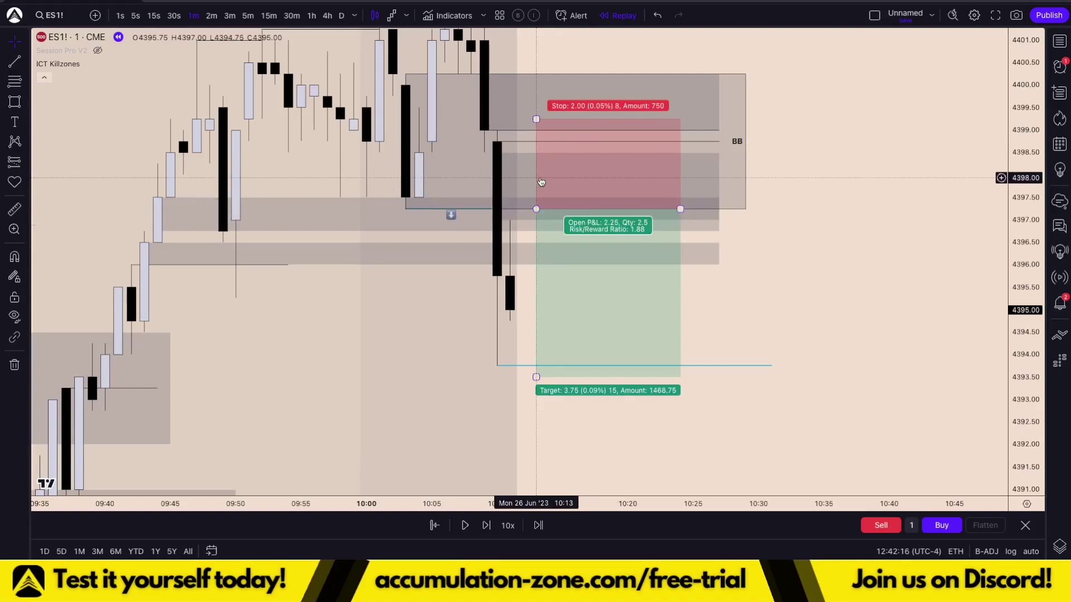
{"action": "left_click_drag", "start_coordinate": [758, 310], "coordinate": [760, 332]}
Place a second short position at 10:19 with entry at 4399.00 and its stop at 4401.75.
{"action": "left_click", "coordinate": [14, 162]}
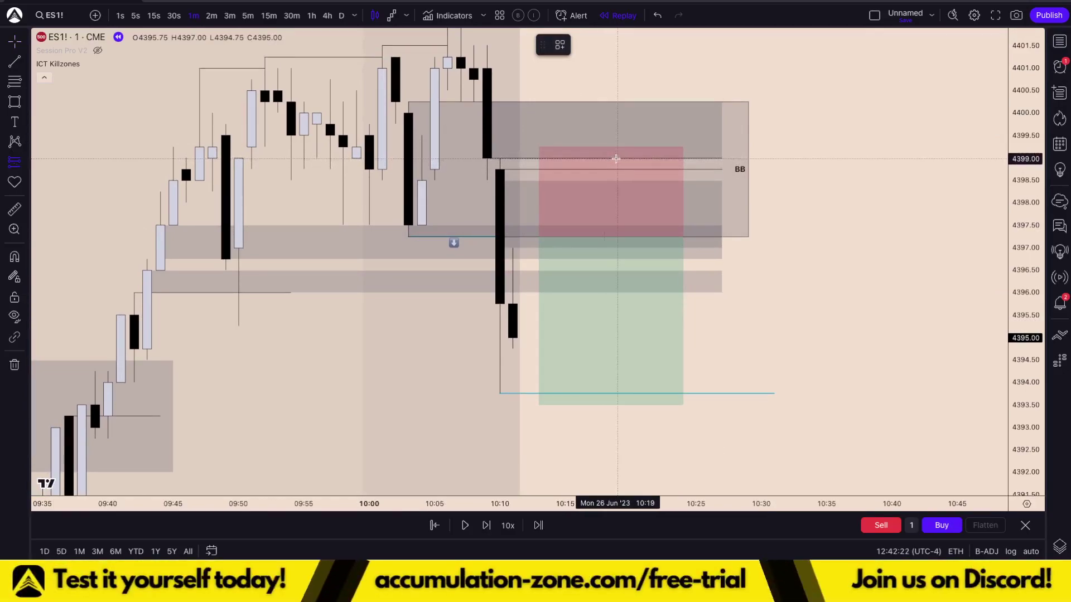
{"action": "left_click", "coordinate": [616, 159]}
{"action": "left_click_drag", "start_coordinate": [886, 105], "coordinate": [853, 187]}
{"action": "left_click_drag", "start_coordinate": [586, 95], "coordinate": [466, 121]}
{"action": "left_click", "coordinate": [529, 150]}
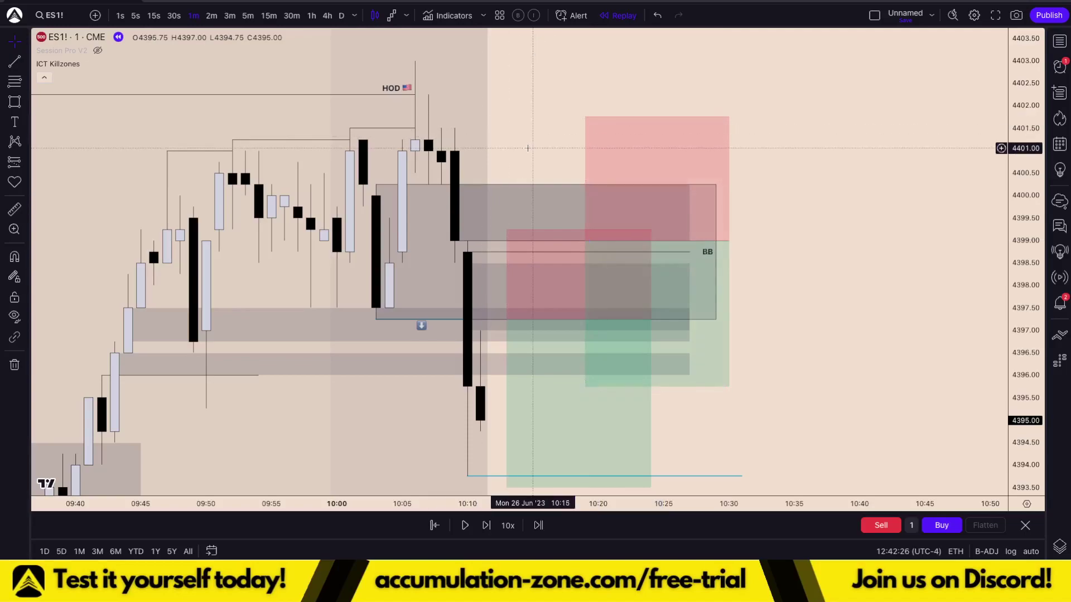
{"action": "left_click_drag", "start_coordinate": [530, 151], "coordinate": [516, 108]}
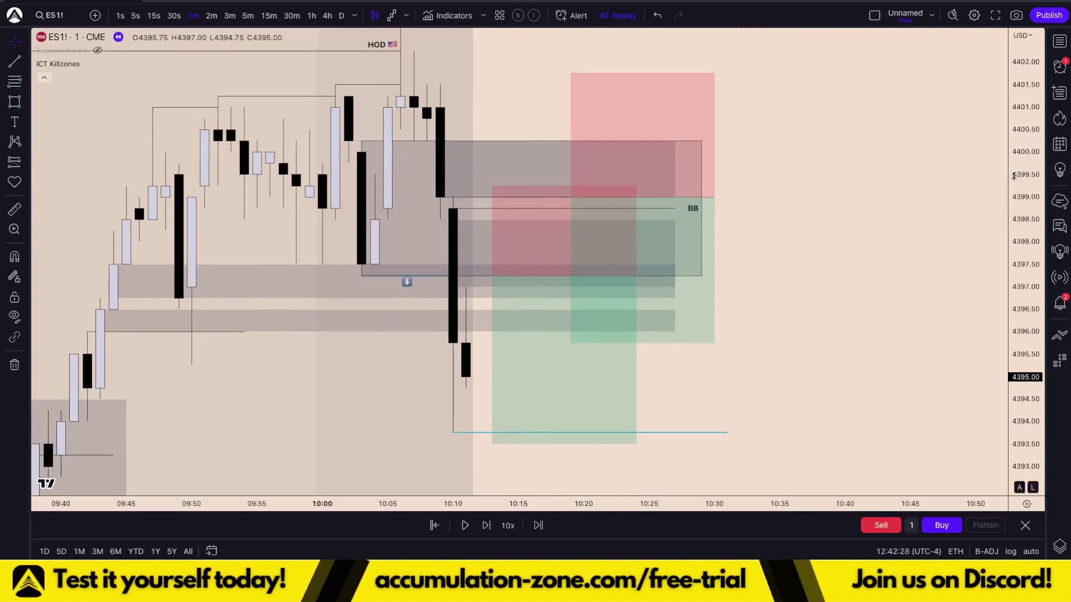
Lower the target of the 4399.00 short to 4390.75 and of the 4397.25 short to 4391.25, giving both a risk/reward ratio of 3.
{"action": "left_click_drag", "start_coordinate": [1014, 176], "coordinate": [1013, 215]}
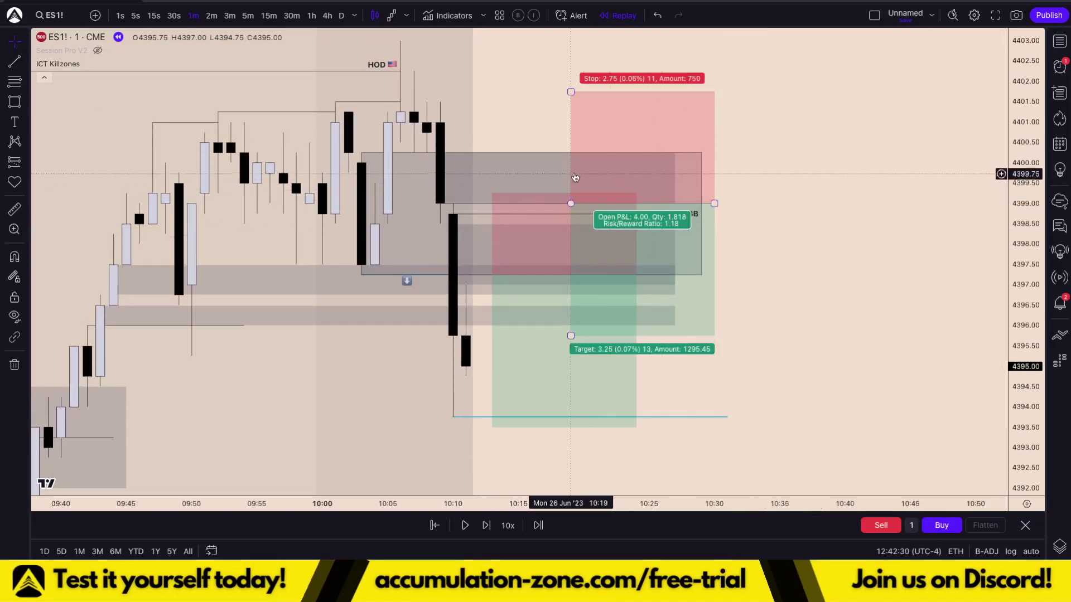
{"action": "left_click_drag", "start_coordinate": [859, 309], "coordinate": [835, 253]}
{"action": "left_click_drag", "start_coordinate": [547, 280], "coordinate": [537, 483]}
{"action": "left_click_drag", "start_coordinate": [810, 352], "coordinate": [839, 276]}
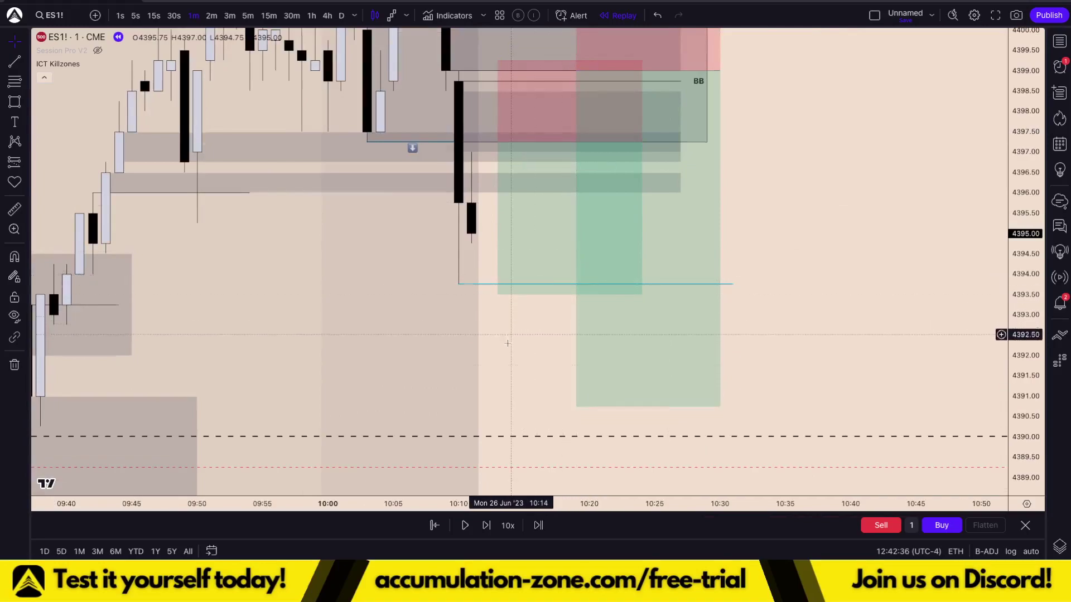
{"action": "left_click_drag", "start_coordinate": [507, 335], "coordinate": [507, 356]}
{"action": "left_click_drag", "start_coordinate": [498, 317], "coordinate": [497, 407]}
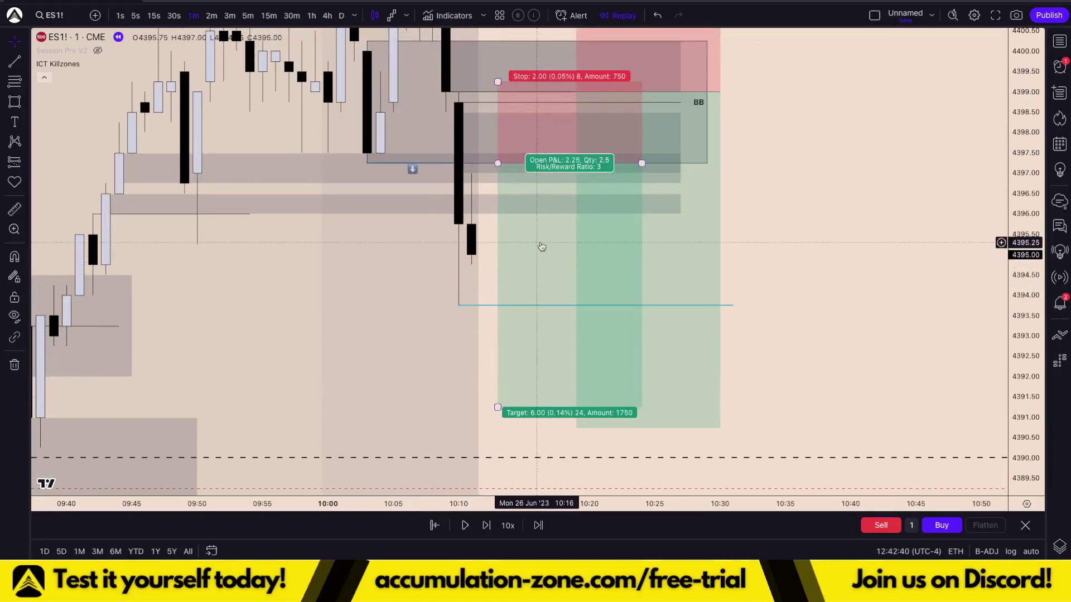
{"action": "left_click_drag", "start_coordinate": [916, 315], "coordinate": [907, 361]}
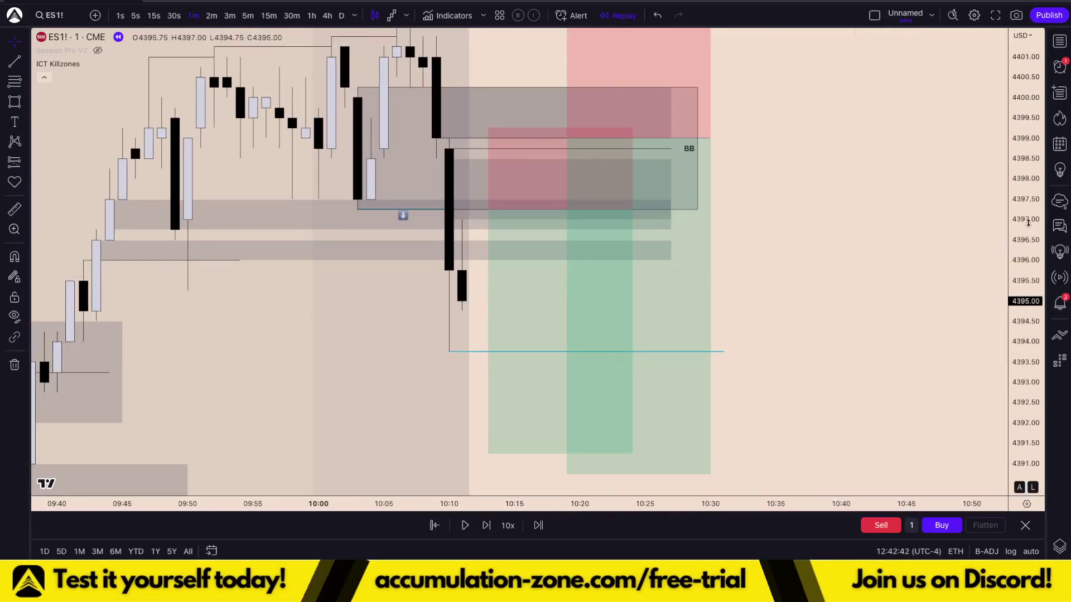
{"action": "left_click_drag", "start_coordinate": [1028, 224], "coordinate": [1025, 313]}
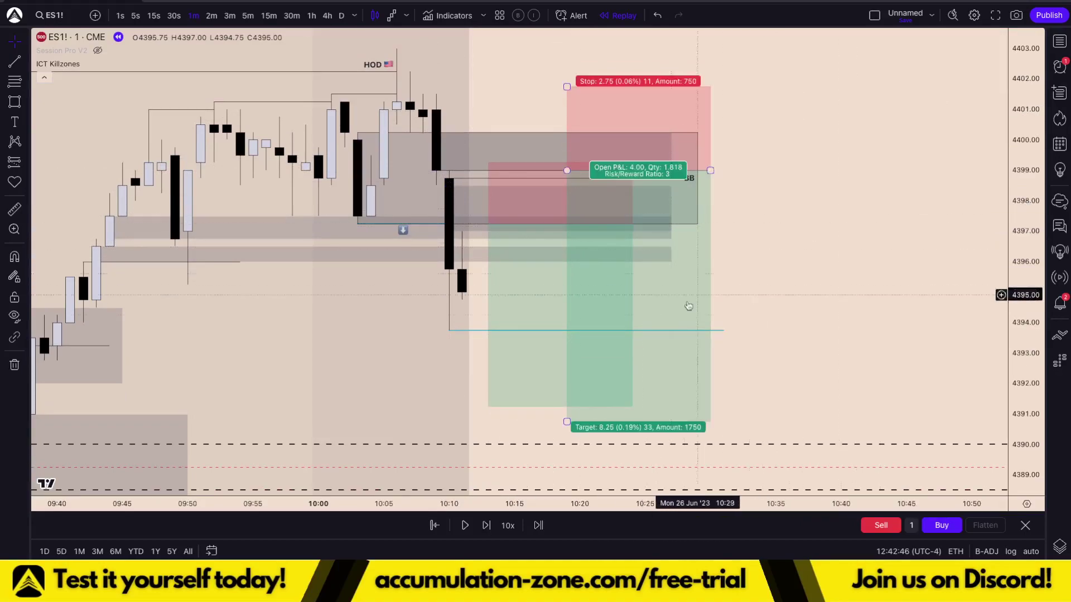
Advance the replay two candles to 10:13, checking the New York SB session hours in the ICT Killzones settings in between.
{"action": "left_click", "coordinate": [485, 525]}
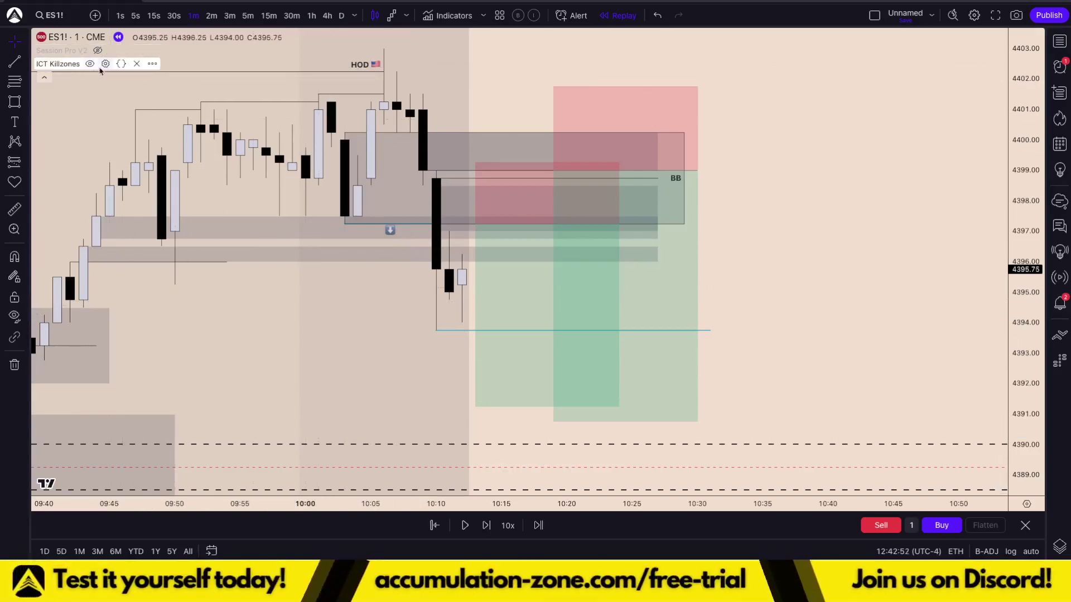
{"action": "left_click", "coordinate": [105, 64]}
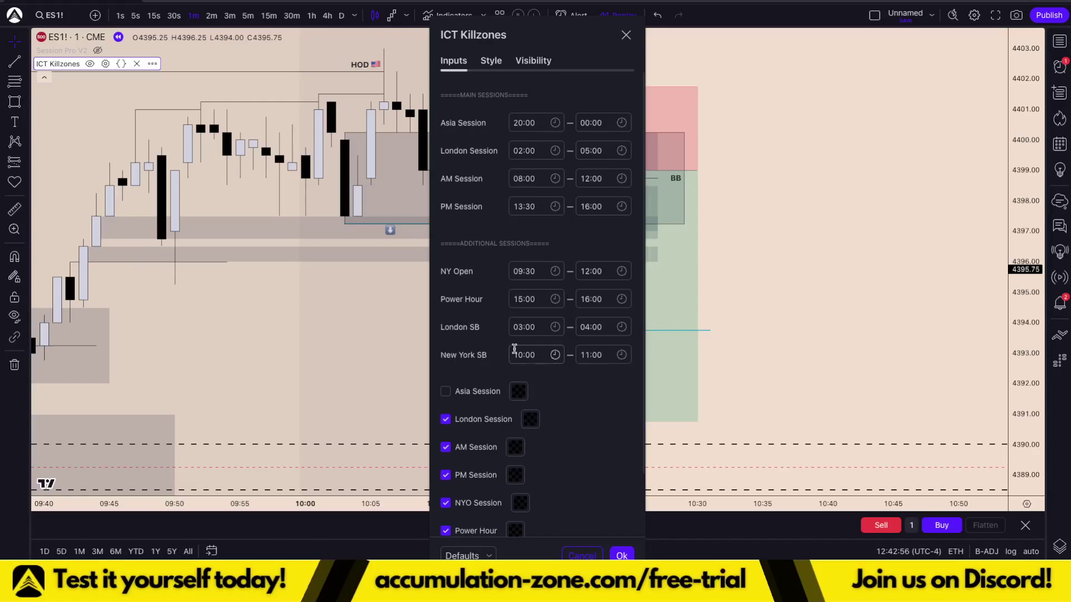
{"action": "left_click", "coordinate": [609, 358]}
{"action": "left_click", "coordinate": [751, 344]}
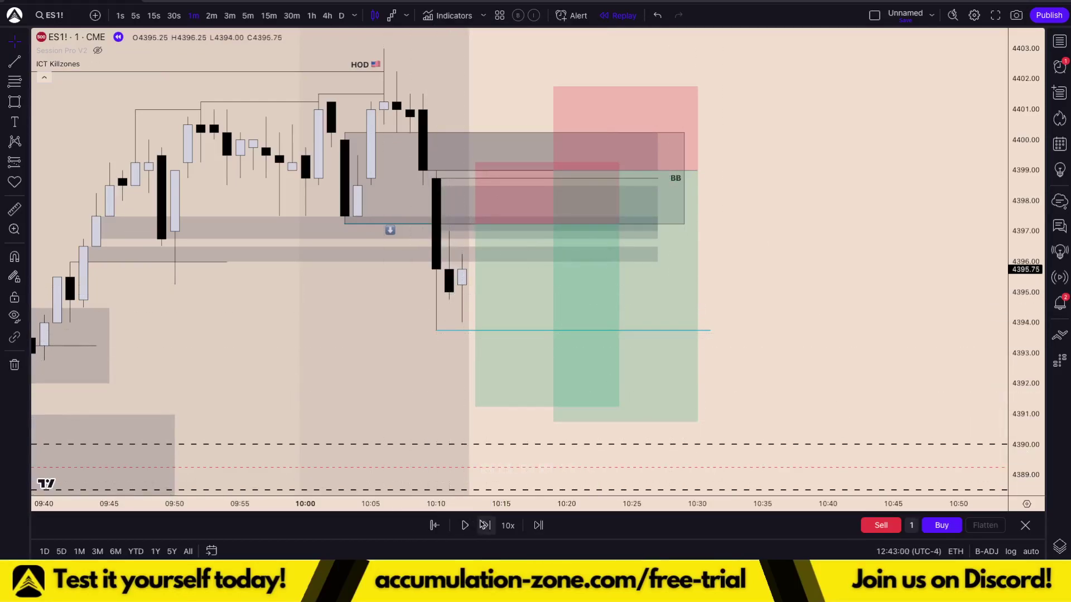
{"action": "left_click", "coordinate": [485, 525]}
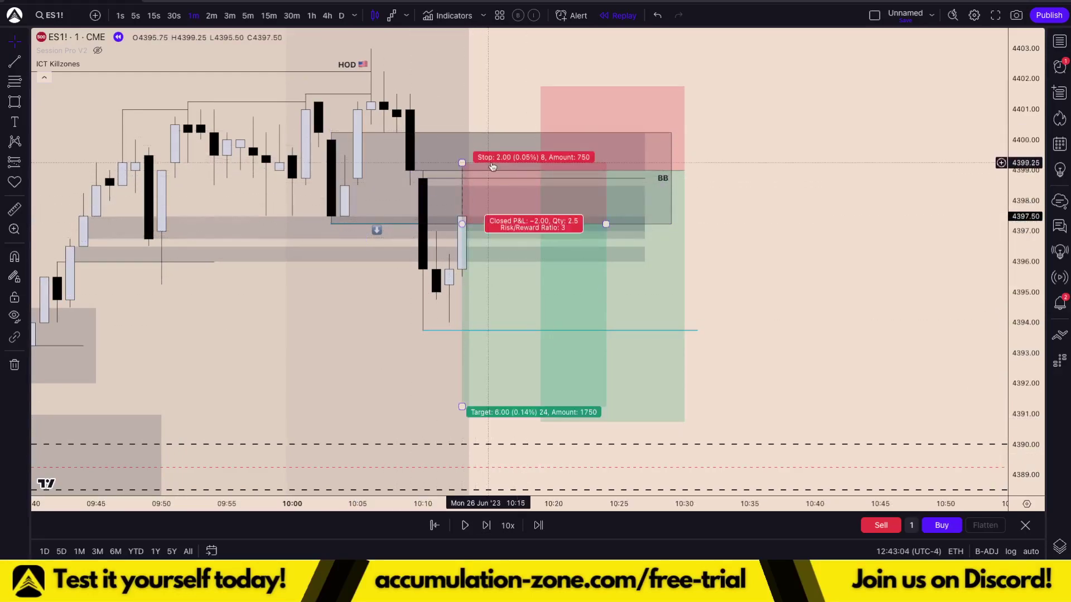
Delete the short position with its entry at 4397.25.
{"action": "left_click", "coordinate": [501, 189]}
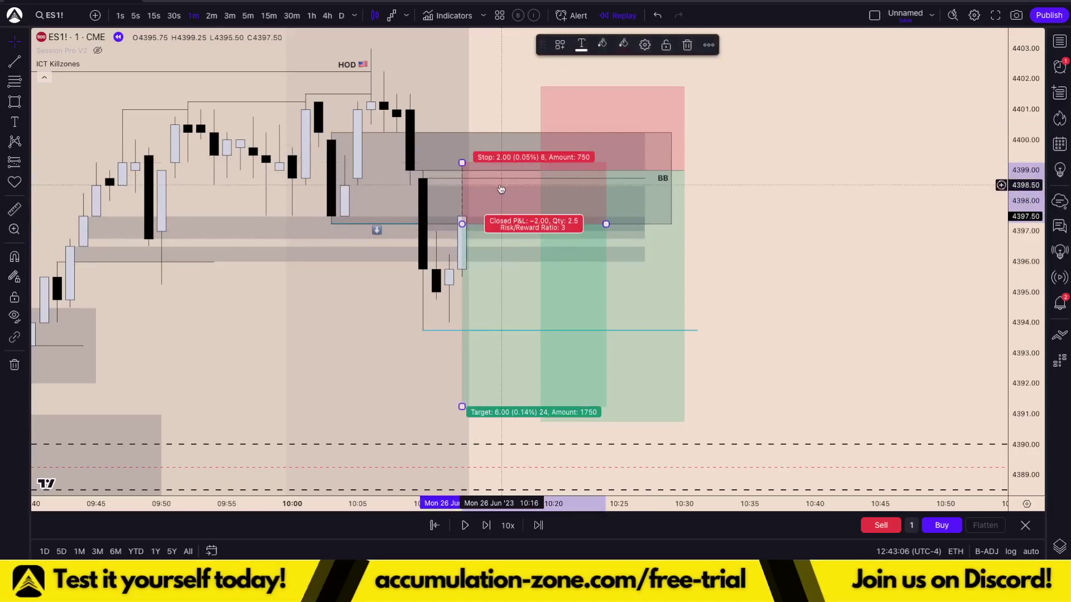
{"action": "key", "text": "BackSpace"}
{"action": "key", "text": "Escape"}
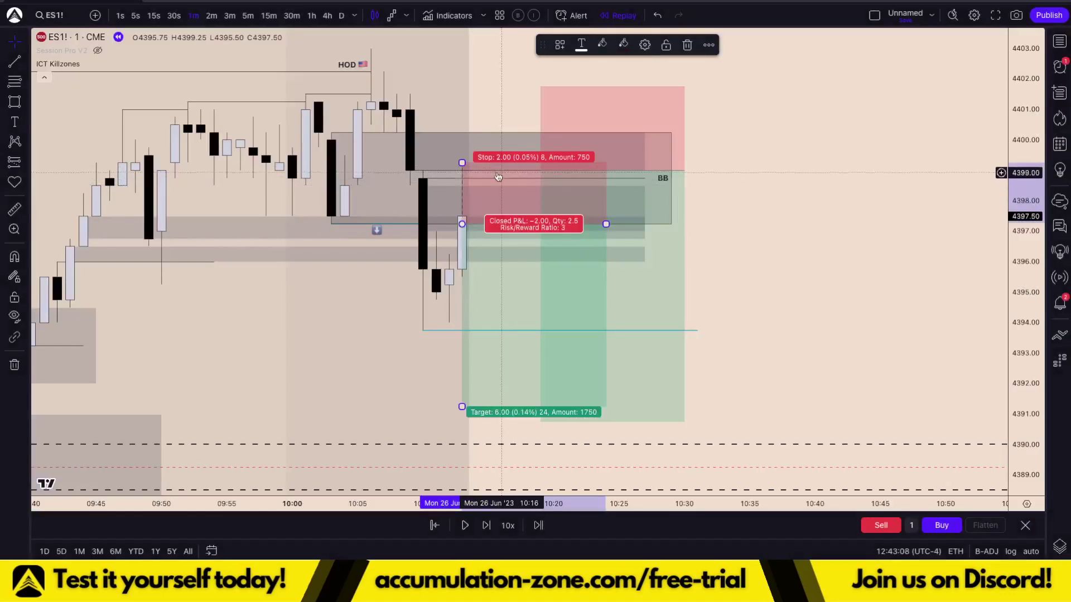
{"action": "key", "text": "Delete"}
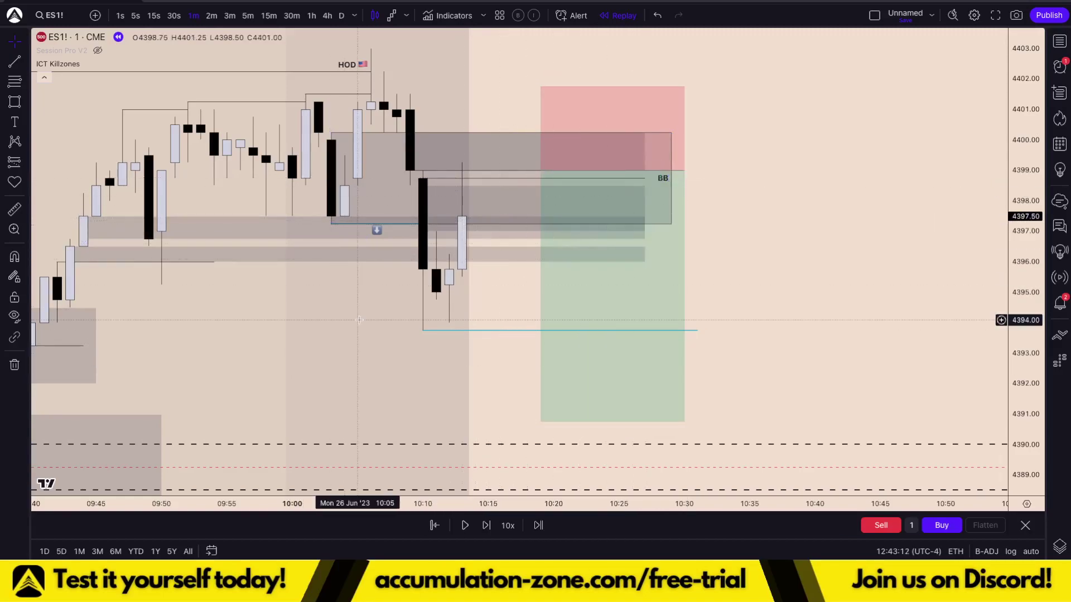
Advance the replay two candles to 10:15 and move the remaining short position back to start at the 10:13 candle.
{"action": "mouse_move", "coordinate": [540, 87]}
{"action": "left_mouse_down"}
{"action": "mouse_move", "coordinate": [486, 56]}
{"action": "mouse_move", "coordinate": [479, 37]}
{"action": "mouse_move", "coordinate": [467, 86]}
{"action": "left_mouse_up"}
{"action": "left_click", "coordinate": [840, 156]}
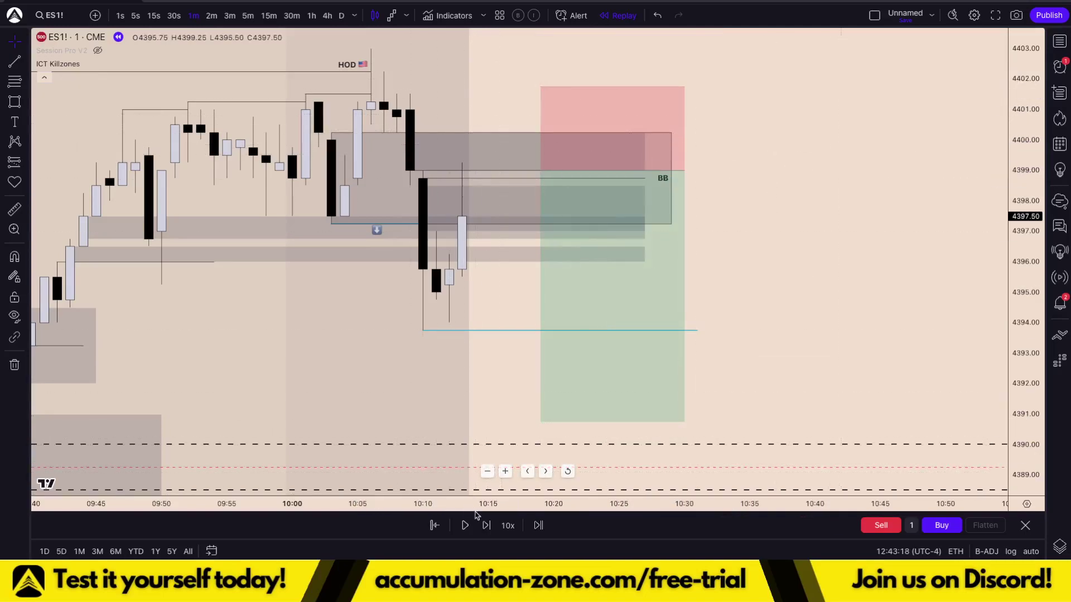
{"action": "left_click", "coordinate": [487, 525]}
{"action": "left_click", "coordinate": [487, 525]}
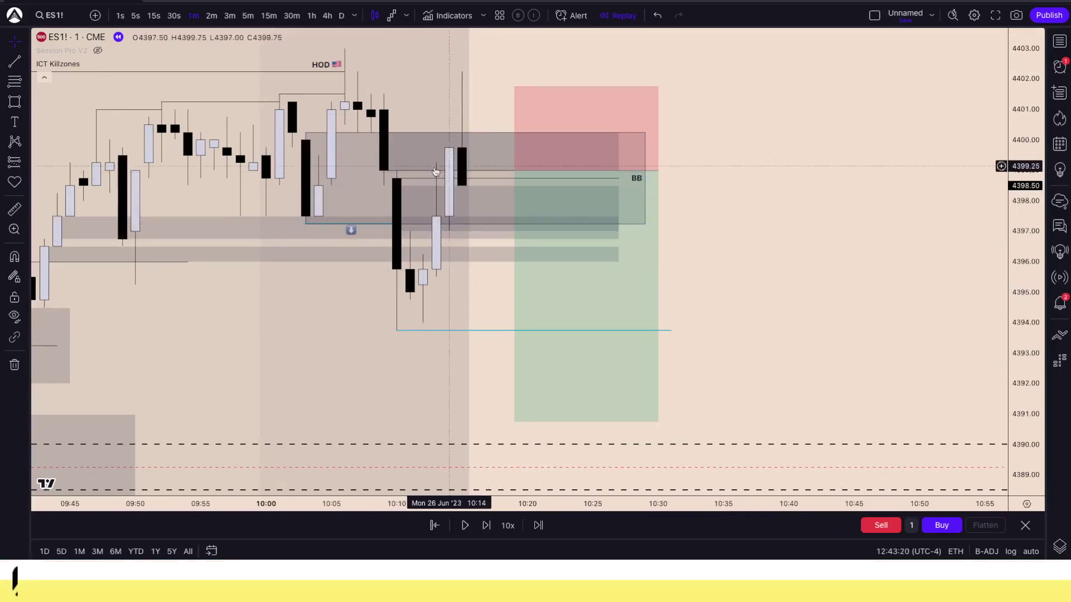
{"action": "left_click_drag", "start_coordinate": [578, 194], "coordinate": [502, 193]}
{"action": "left_click", "coordinate": [770, 235]}
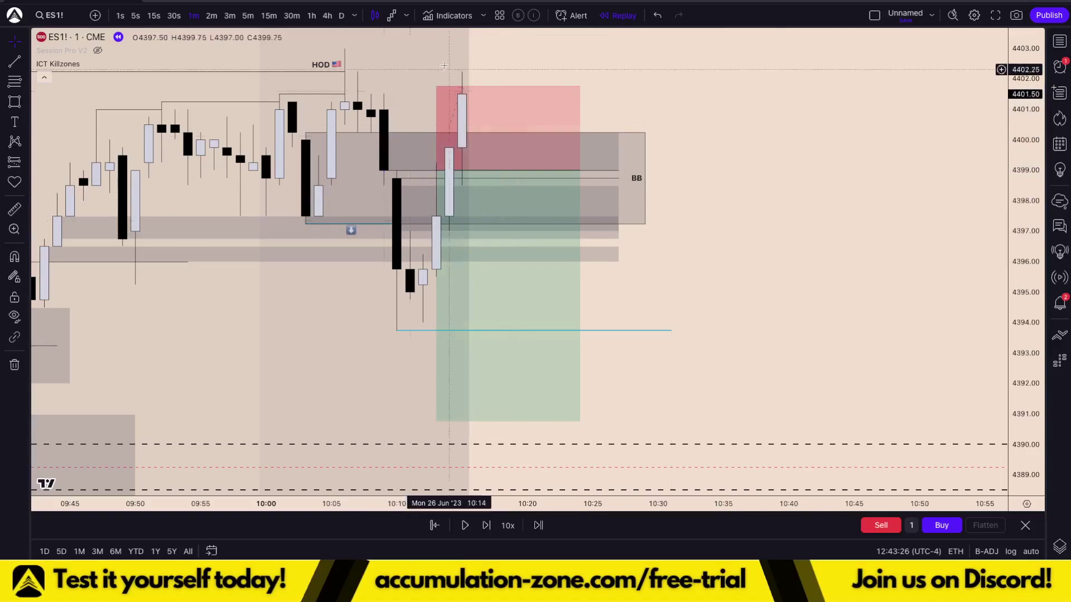
Raise the stop of the 4399.00 short position above the high of the day.
{"action": "left_click_drag", "start_coordinate": [729, 110], "coordinate": [730, 128]}
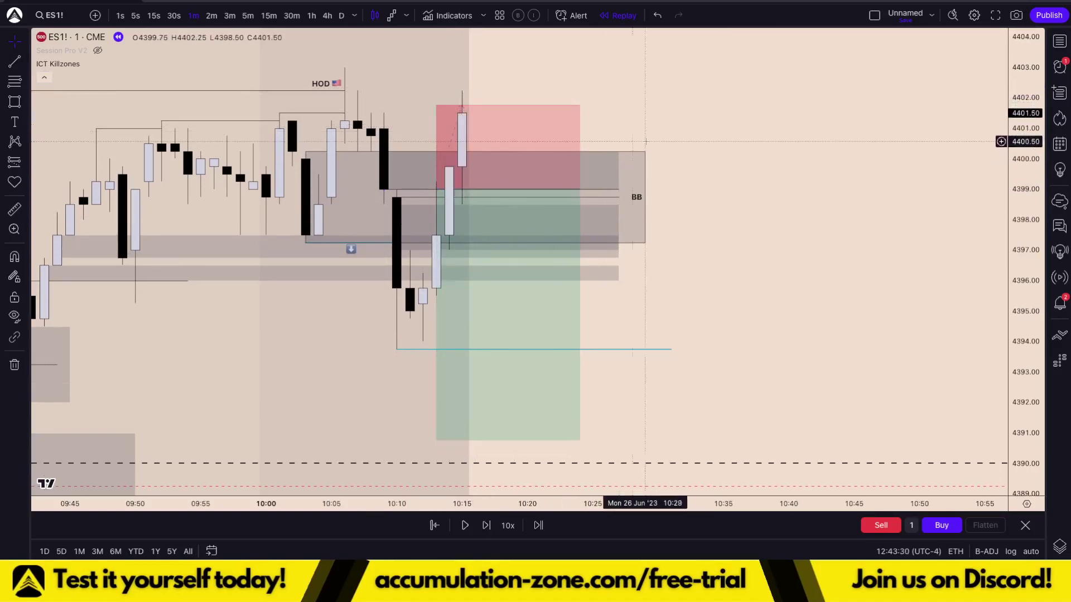
{"action": "left_click_drag", "start_coordinate": [723, 257], "coordinate": [742, 199]}
{"action": "left_click_drag", "start_coordinate": [771, 294], "coordinate": [772, 318]}
{"action": "left_click_drag", "start_coordinate": [1025, 196], "coordinate": [1025, 263]}
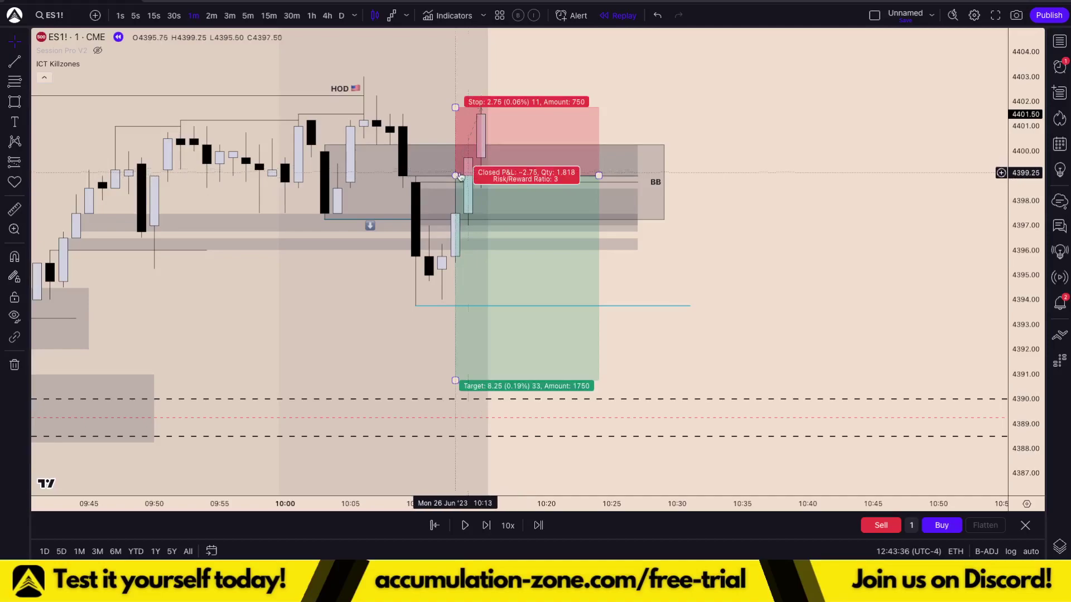
{"action": "left_click_drag", "start_coordinate": [455, 107], "coordinate": [383, 56]}
{"action": "left_click_drag", "start_coordinate": [340, 263], "coordinate": [326, 233]}
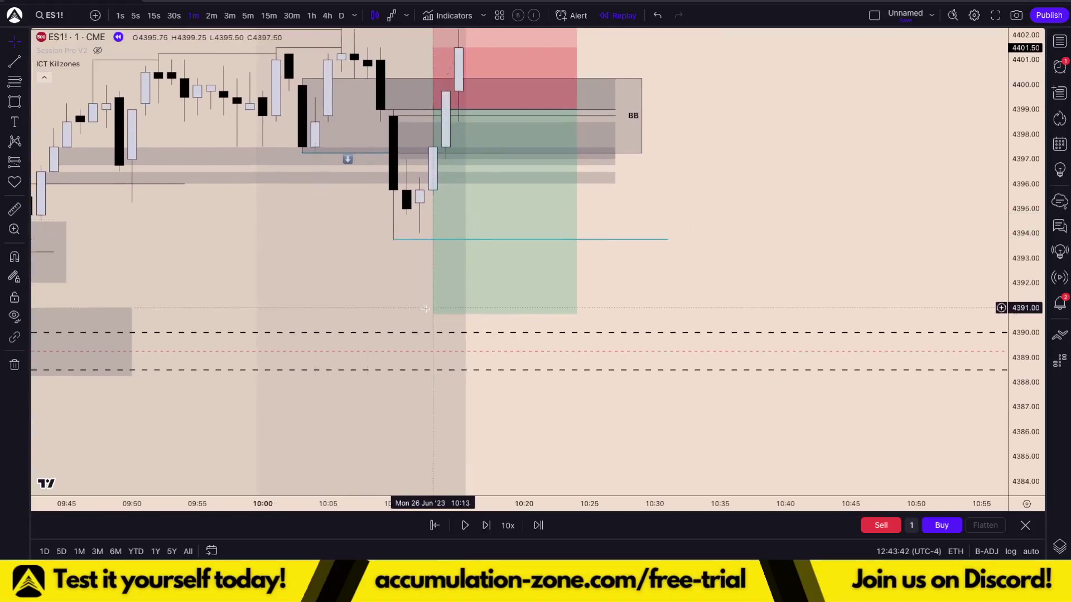
Lower the 4399.00 short position's target to about 4386.25.
{"action": "left_click_drag", "start_coordinate": [434, 314], "coordinate": [415, 424]}
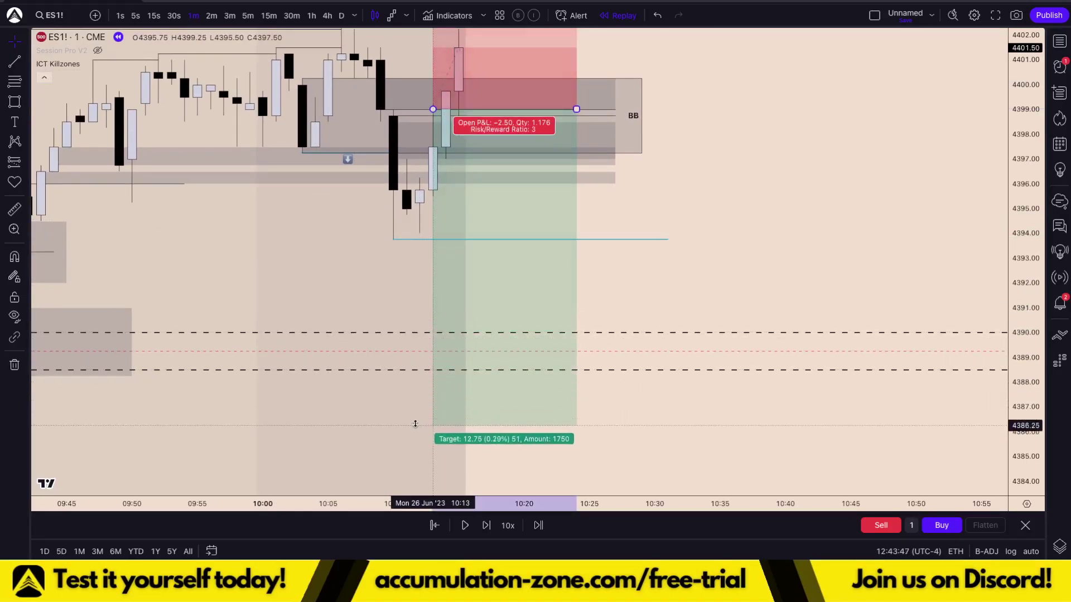
{"action": "left_click", "coordinate": [746, 321]}
{"action": "left_click_drag", "start_coordinate": [746, 266], "coordinate": [745, 279]}
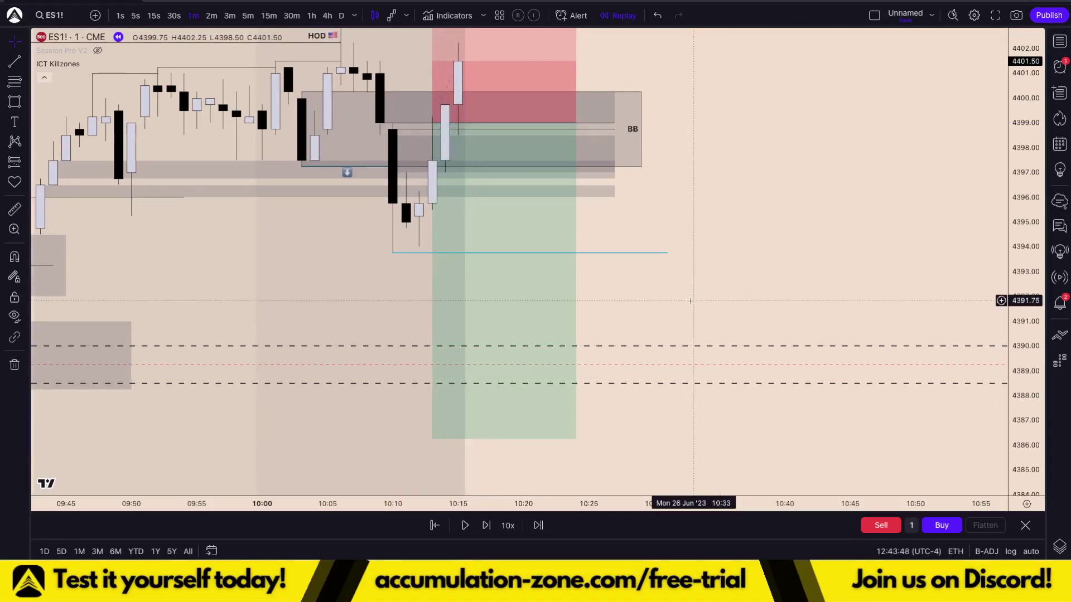
Extend the right edges of the two wide gap boxes, 4394.50–4392.00 and 4391.00–4388.25, to about 11:09.
{"action": "scroll", "coordinate": [351, 390], "scroll_direction": "down", "scroll_amount": 10}
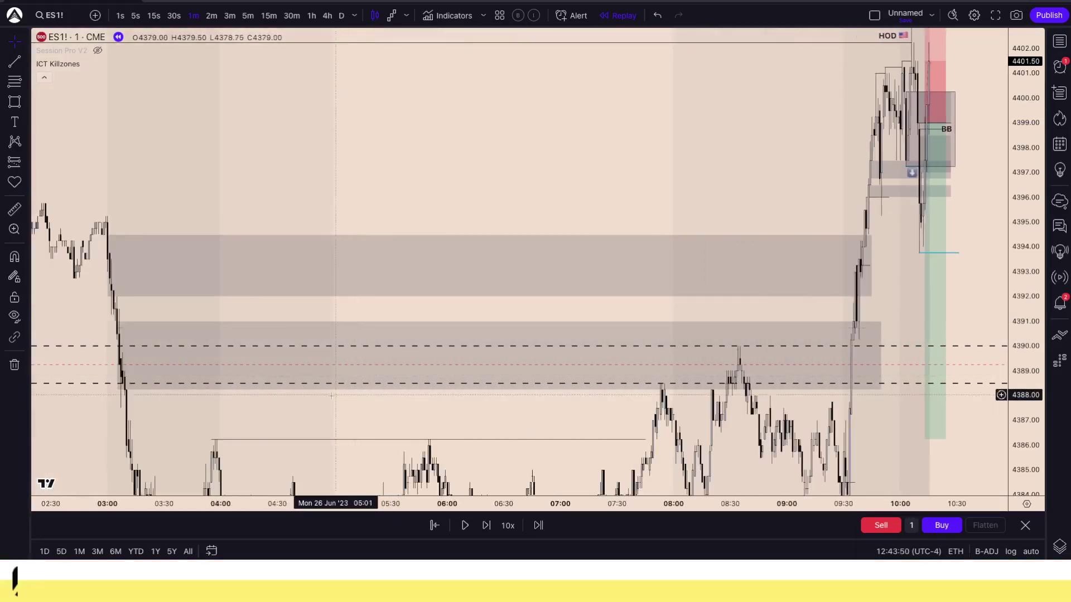
{"action": "left_click_drag", "start_coordinate": [322, 406], "coordinate": [250, 389]}
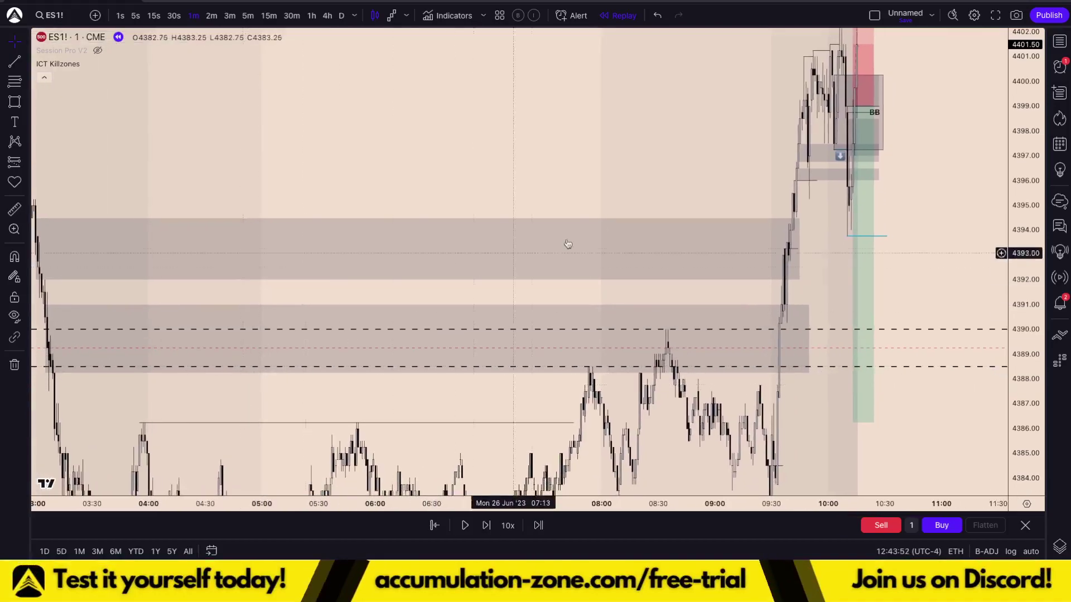
{"action": "left_click", "coordinate": [798, 258]}
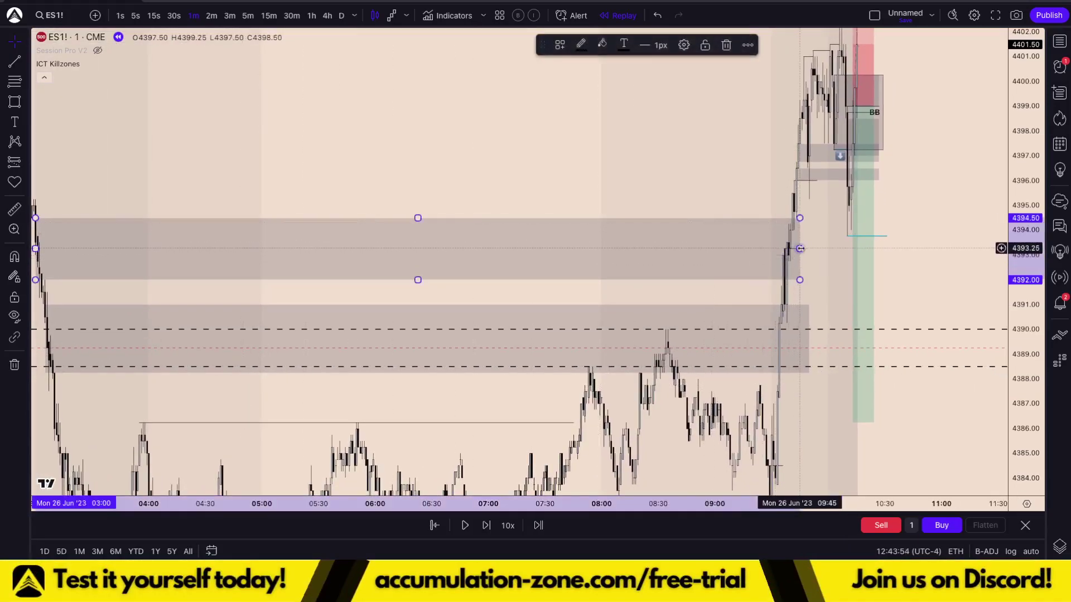
{"action": "left_click_drag", "start_coordinate": [802, 249], "coordinate": [957, 249]}
{"action": "left_click_drag", "start_coordinate": [810, 338], "coordinate": [970, 329]}
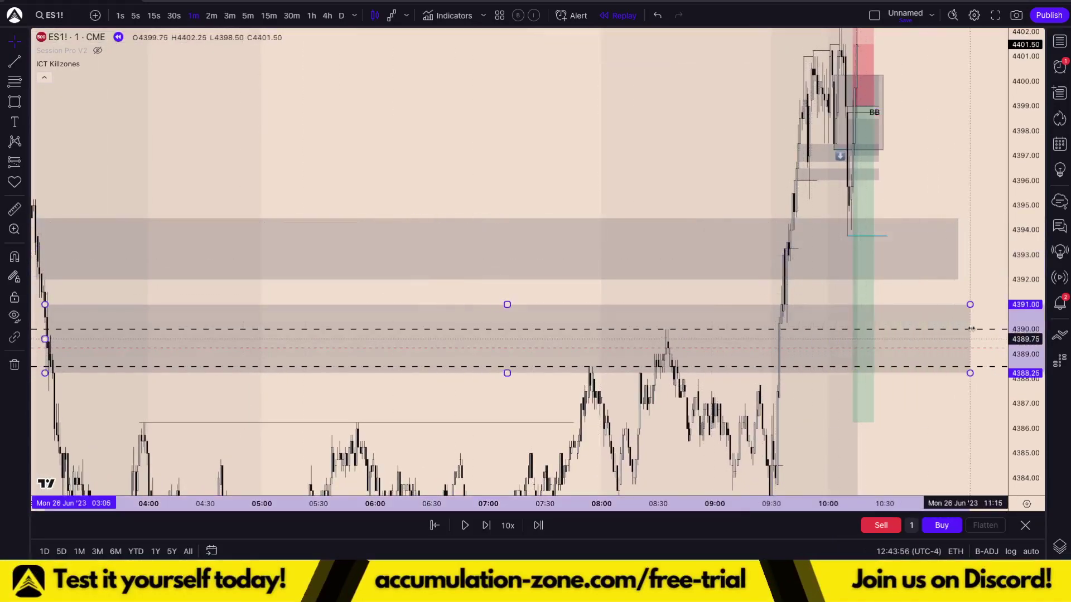
Draw a trial short position starting at about 10:35 with entry 4399.00, a 2.75-point stop and an 8.25-point target.
{"action": "scroll", "coordinate": [917, 161], "scroll_direction": "up", "scroll_amount": 6}
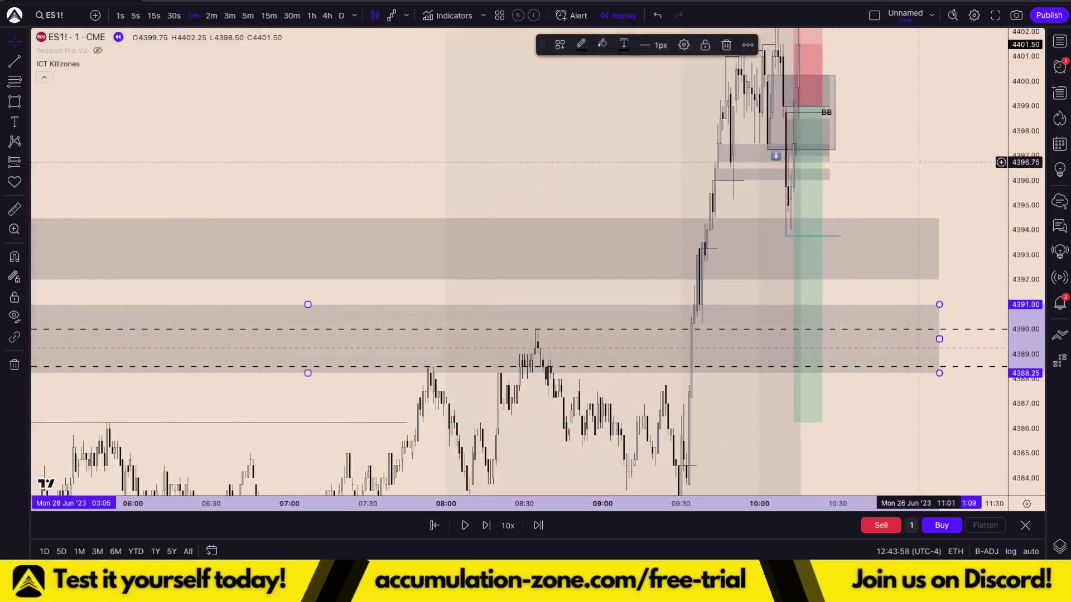
{"action": "left_click_drag", "start_coordinate": [1035, 172], "coordinate": [1022, 240]}
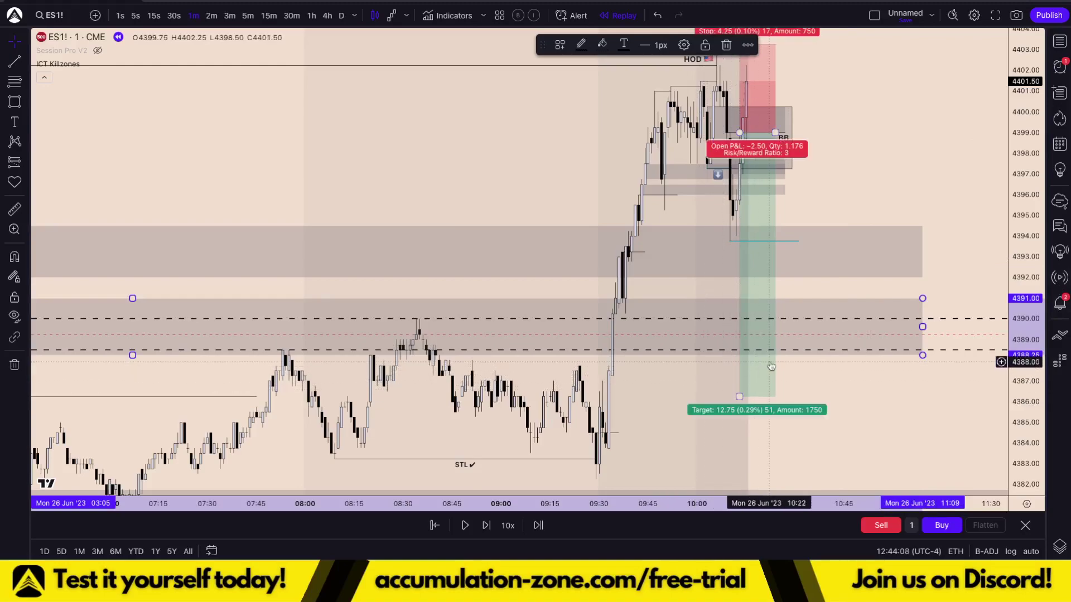
{"action": "scroll", "coordinate": [778, 368], "scroll_direction": "up", "scroll_amount": 3}
{"action": "left_click_drag", "start_coordinate": [805, 155], "coordinate": [799, 189]}
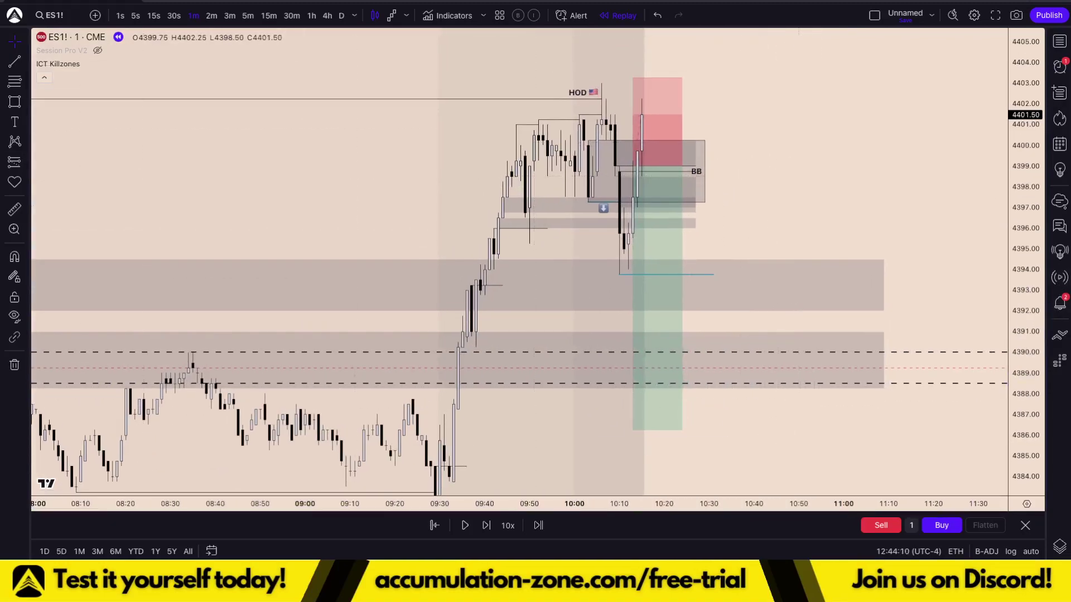
{"action": "left_click", "coordinate": [11, 167]}
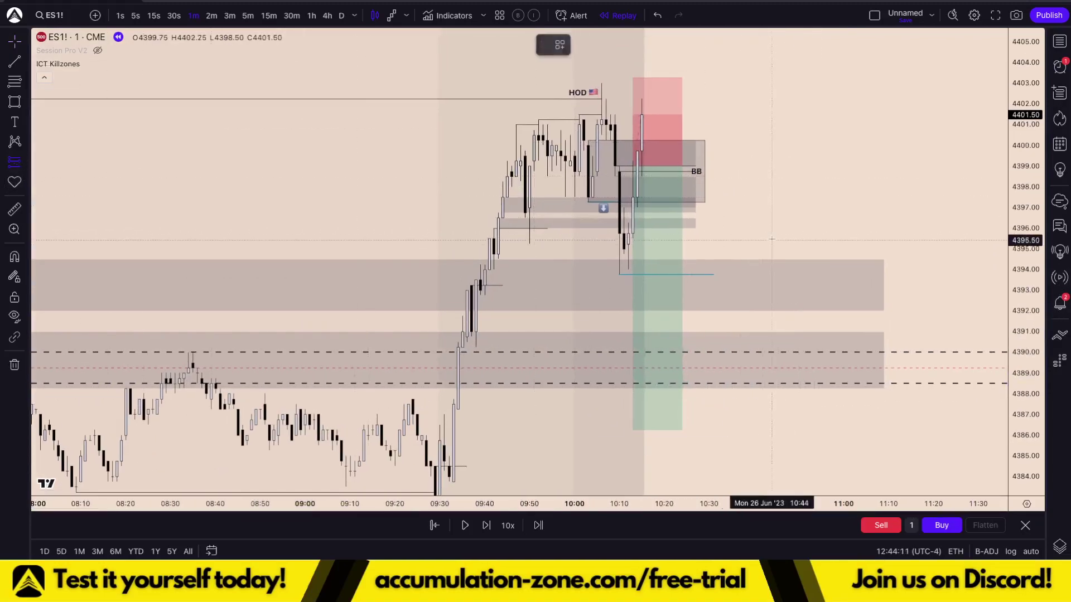
{"action": "left_click", "coordinate": [733, 166]}
{"action": "left_click_drag", "start_coordinate": [731, 79], "coordinate": [713, 110]}
{"action": "left_click_drag", "start_coordinate": [731, 255], "coordinate": [722, 337]}
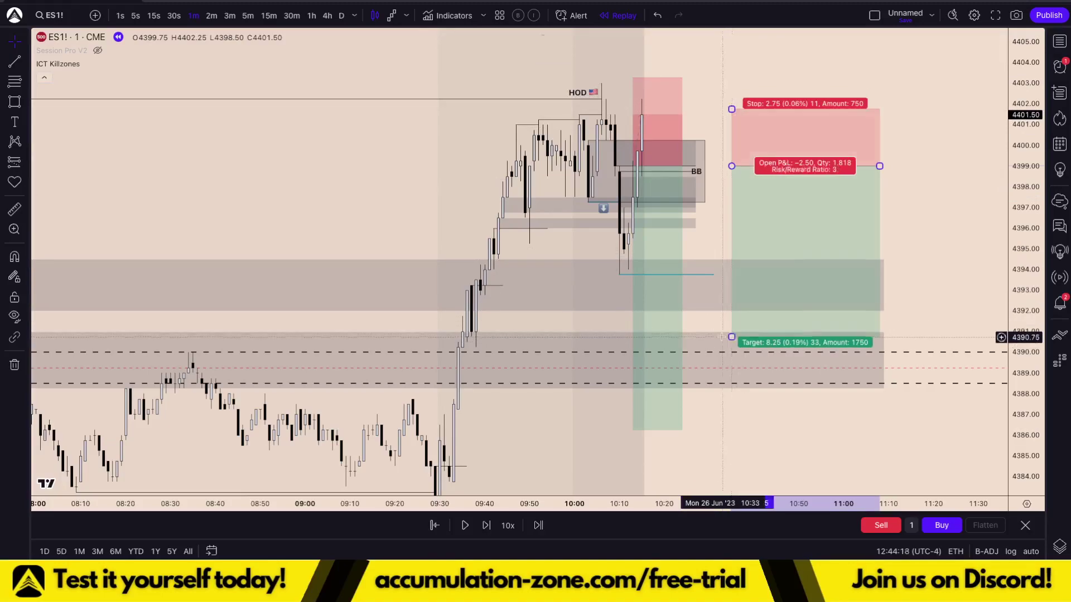
Delete the trial short position beyond the current candles.
{"action": "left_click", "coordinate": [1059, 303]}
{"action": "left_click", "coordinate": [1059, 41]}
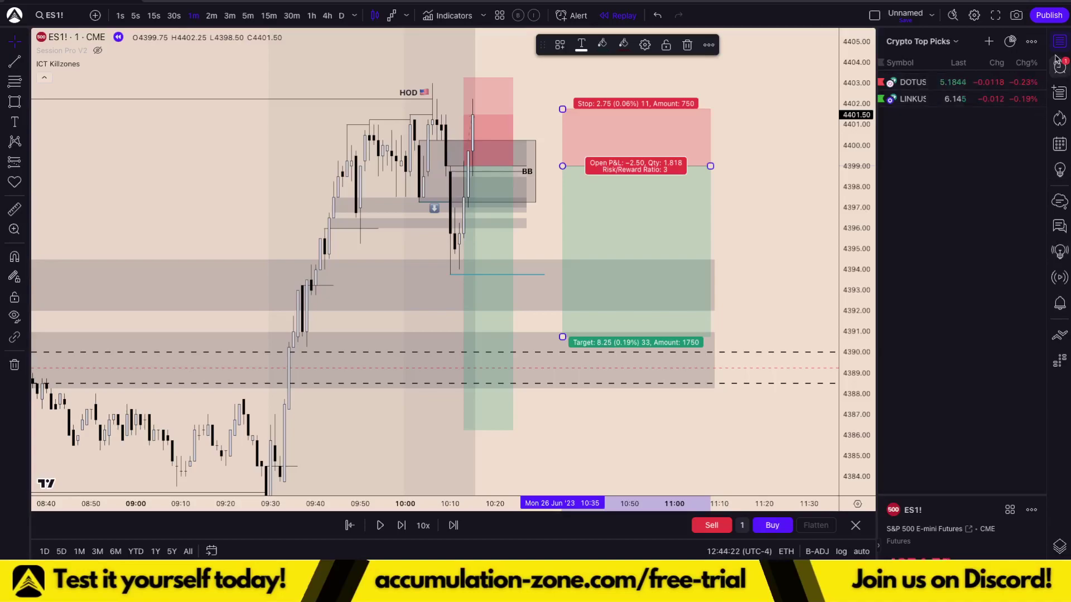
{"action": "left_click", "coordinate": [1060, 48]}
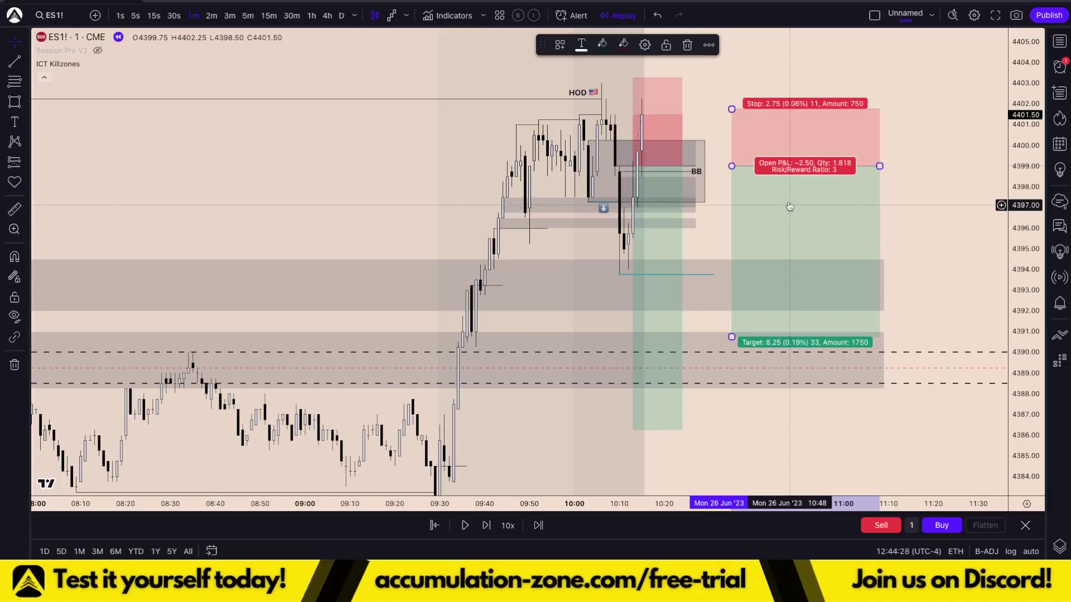
{"action": "key", "text": "Delete"}
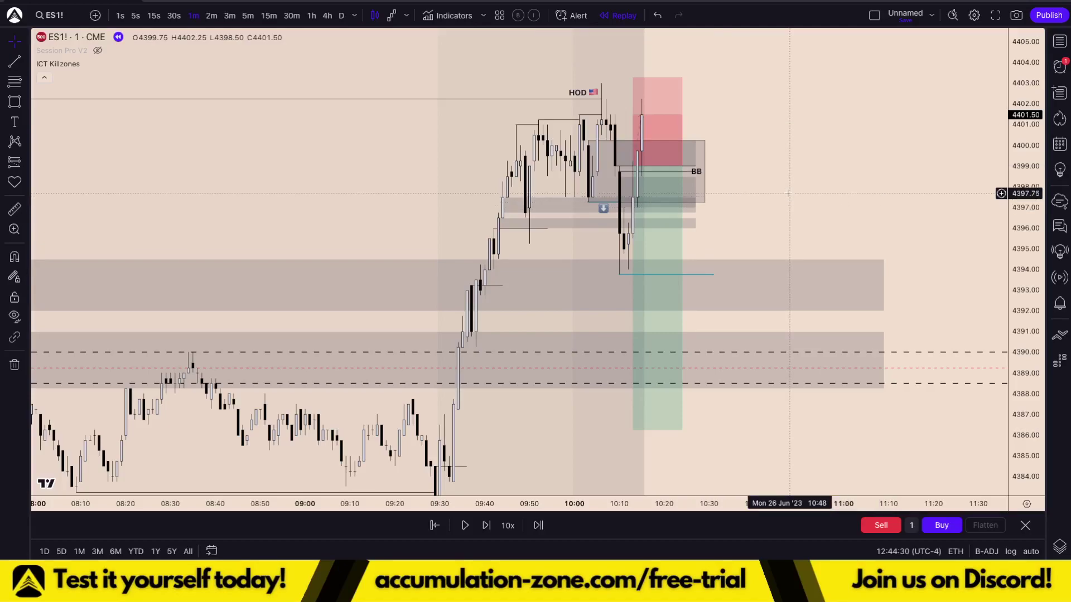
Examine the rally through the breaker block against the short position's entry, its stop and the high of the day.
{"action": "left_click_drag", "start_coordinate": [843, 202], "coordinate": [959, 204]}
{"action": "scroll", "coordinate": [960, 203], "scroll_direction": "up", "scroll_amount": 1}
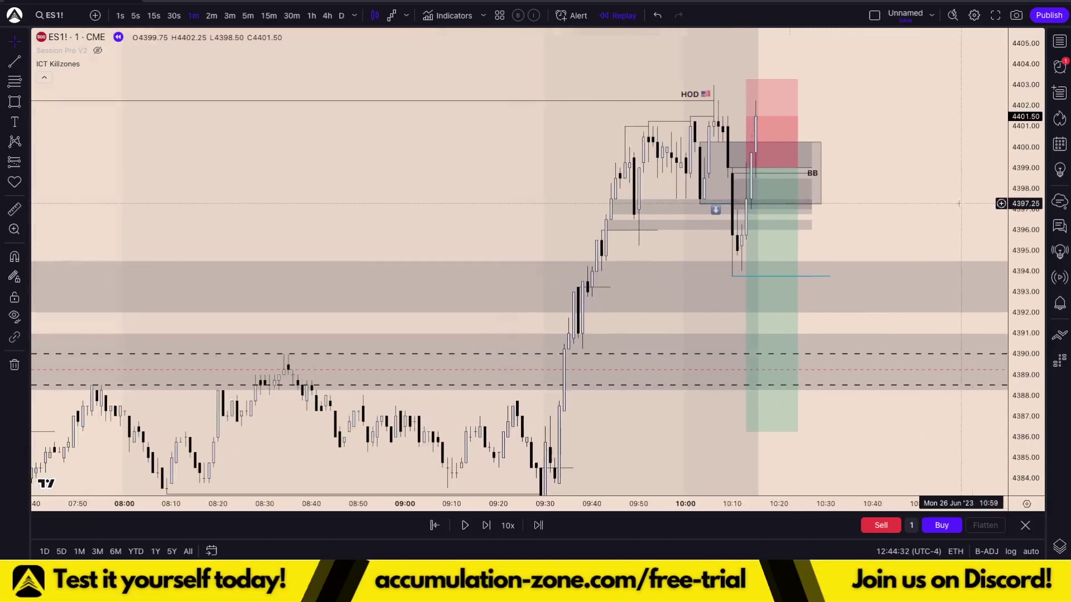
{"action": "scroll", "coordinate": [960, 204], "scroll_direction": "up", "scroll_amount": 3}
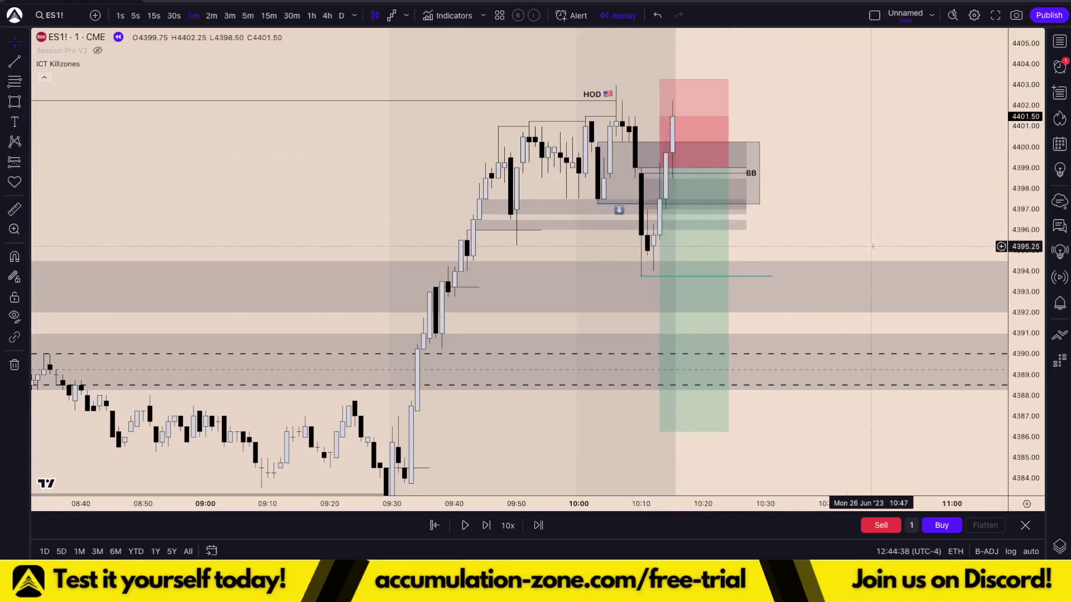
{"action": "left_click_drag", "start_coordinate": [1025, 255], "coordinate": [1025, 161]}
{"action": "scroll", "coordinate": [748, 197], "scroll_direction": "up", "scroll_amount": 3}
{"action": "left_click_drag", "start_coordinate": [819, 209], "coordinate": [837, 259]}
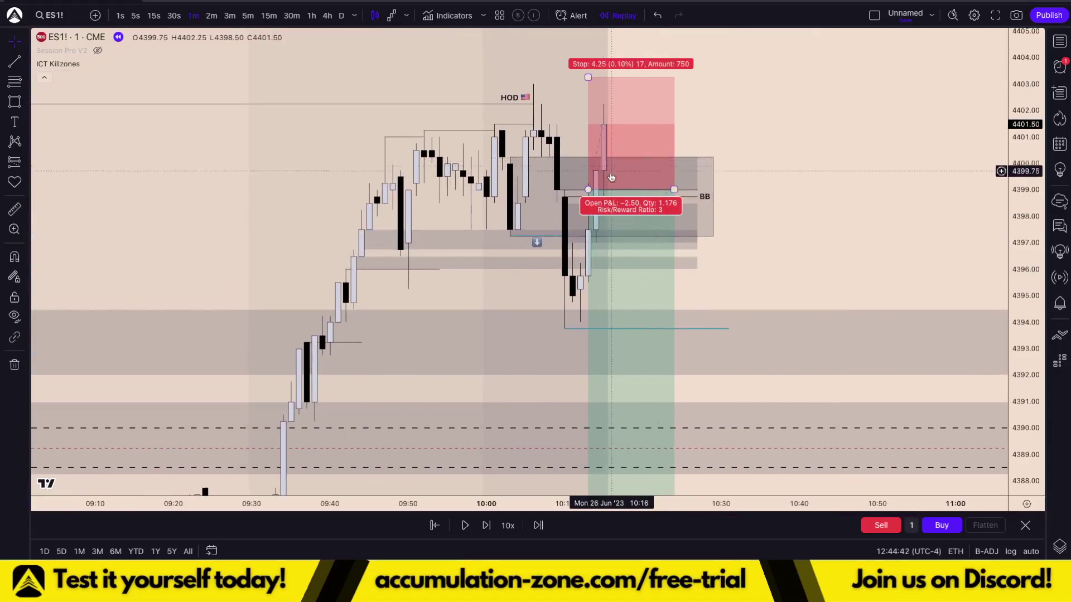
{"action": "left_click_drag", "start_coordinate": [815, 196], "coordinate": [815, 209]}
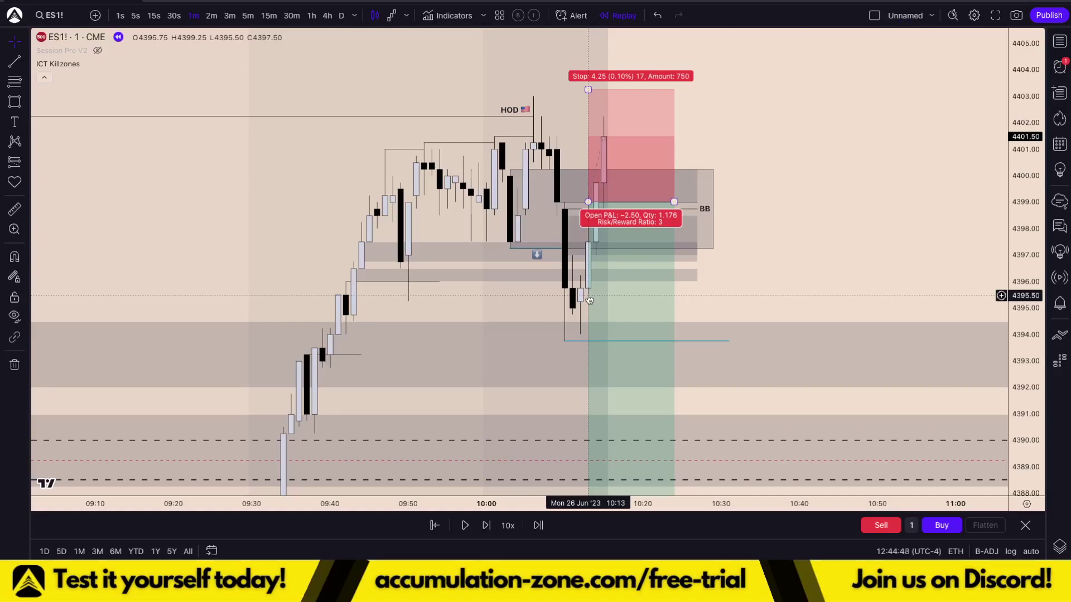
{"action": "left_click_drag", "start_coordinate": [799, 246], "coordinate": [792, 287]}
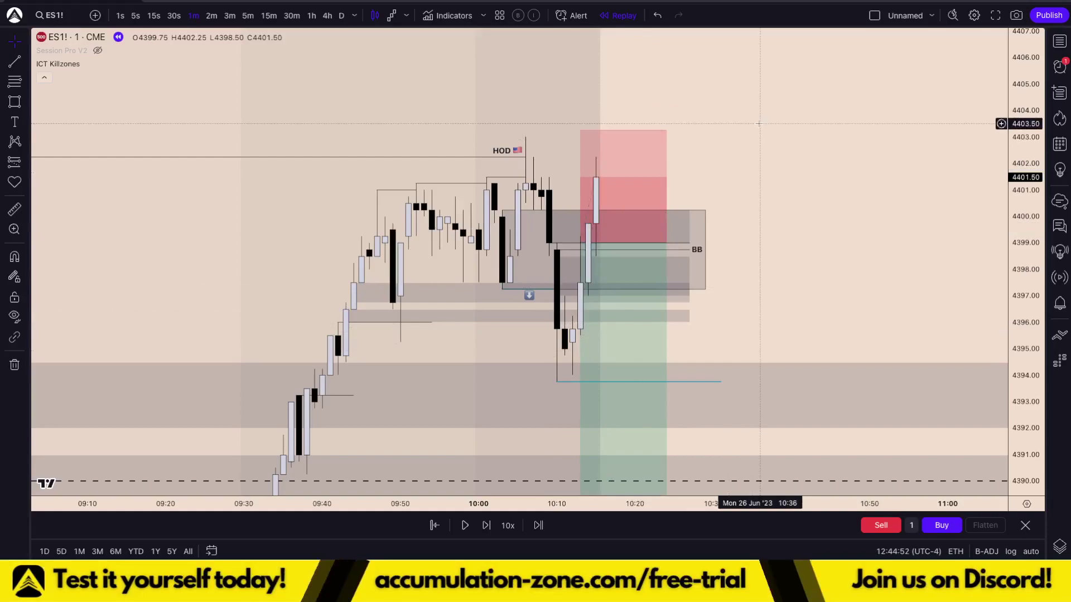
Delete the 4399.00 short position and advance the replay four candles to 10:19.
{"action": "left_click", "coordinate": [642, 162]}
{"action": "key", "text": "Delete"}
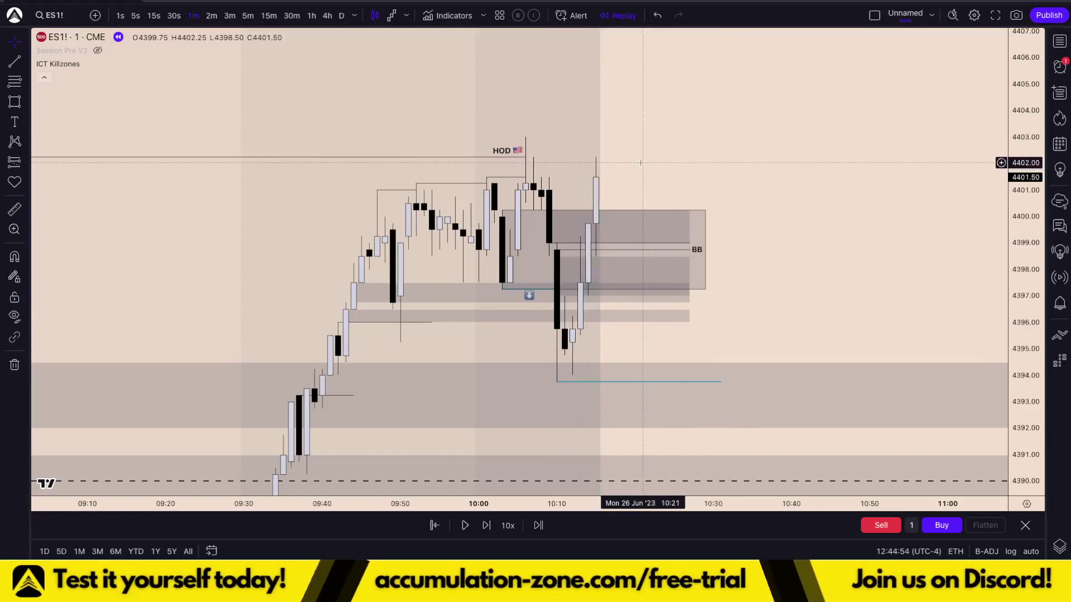
{"action": "left_click", "coordinate": [485, 526]}
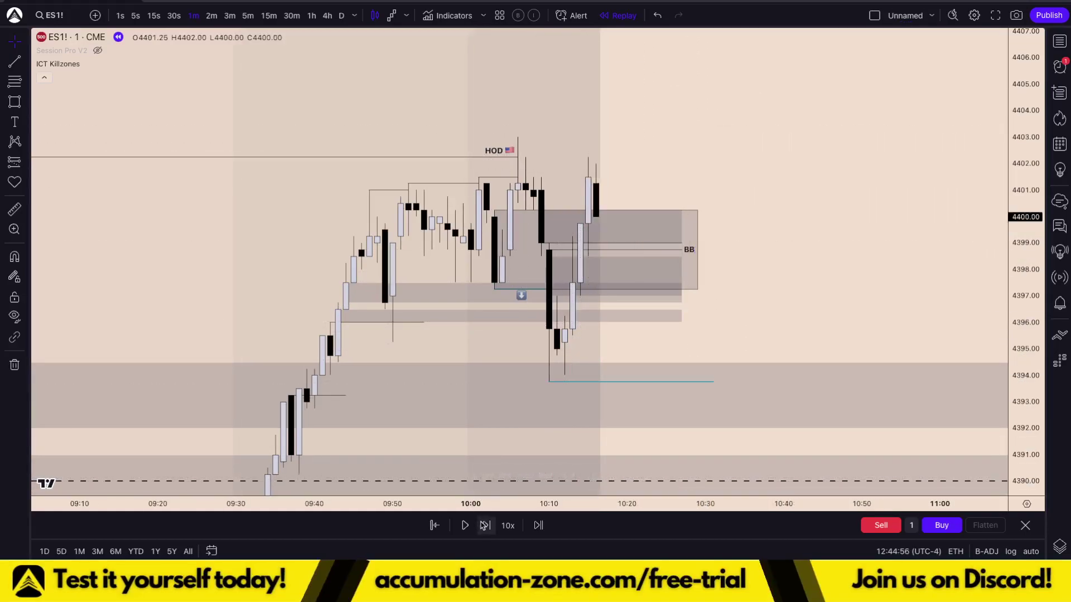
{"action": "left_click", "coordinate": [484, 525]}
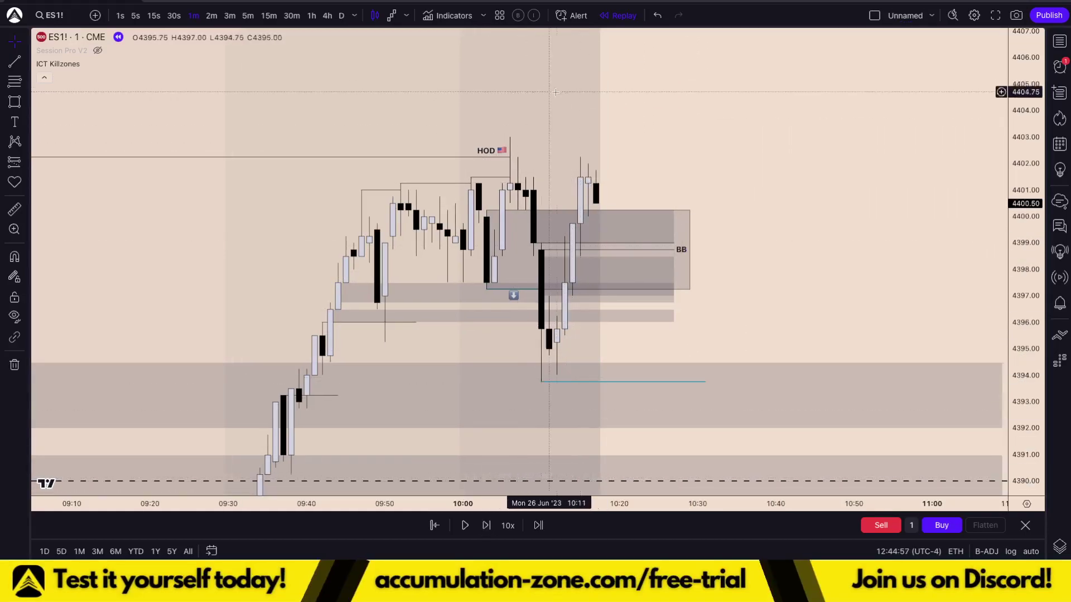
{"action": "left_click", "coordinate": [488, 527]}
{"action": "left_click", "coordinate": [488, 527]}
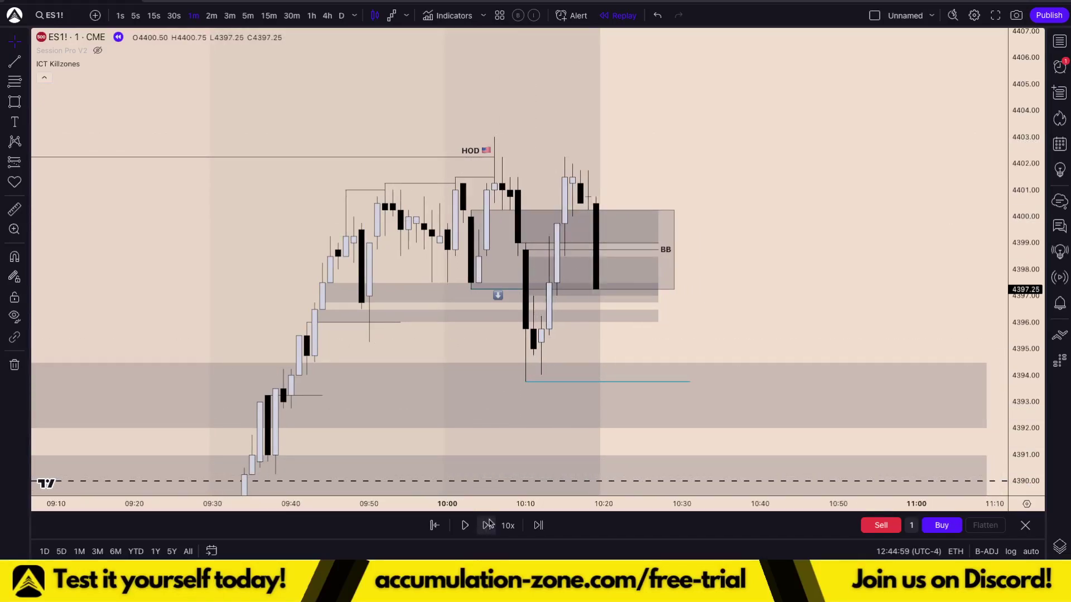
Switch to a two-chart layout with NQ1! beside ES1! and set NQ1! to the 1-minute interval around 10:00.
{"action": "left_click", "coordinate": [875, 15]}
{"action": "left_click", "coordinate": [887, 68]}
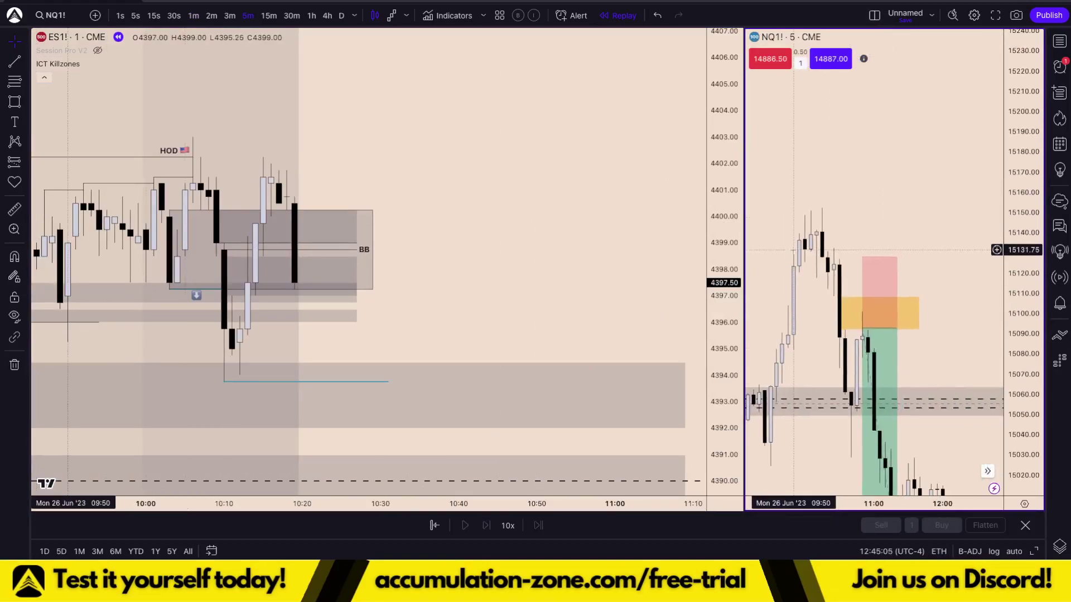
{"action": "left_click", "coordinate": [193, 16]}
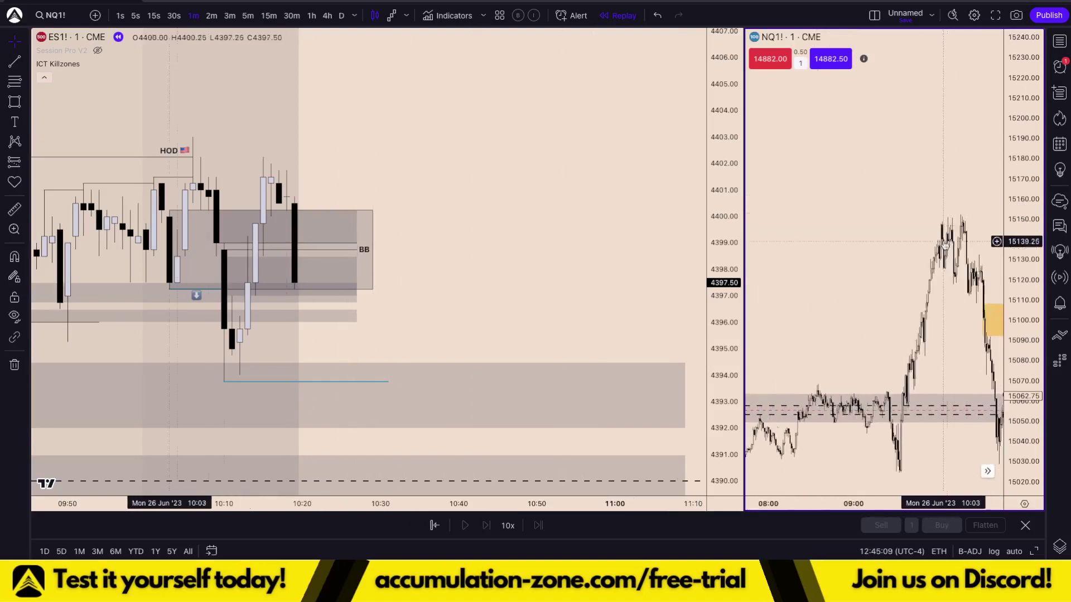
{"action": "left_click_drag", "start_coordinate": [1028, 344], "coordinate": [1028, 97]}
{"action": "scroll", "coordinate": [896, 284], "scroll_direction": "up", "scroll_amount": 5}
{"action": "left_click_drag", "start_coordinate": [853, 273], "coordinate": [916, 270]}
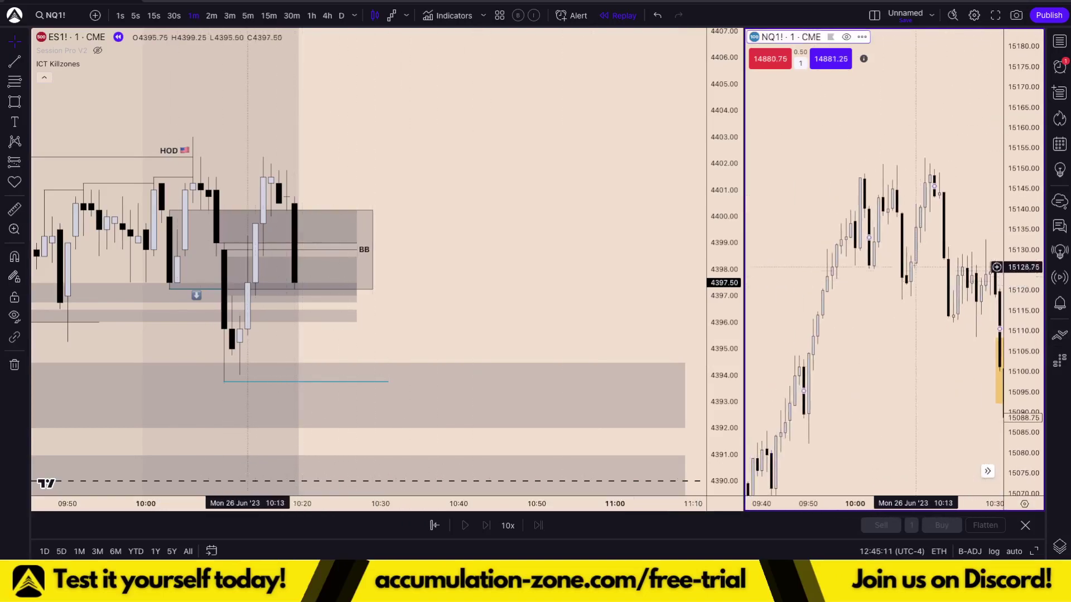
{"action": "mouse_move", "coordinate": [864, 221]}
{"action": "left_mouse_down"}
{"action": "mouse_move", "coordinate": [841, 222]}
{"action": "mouse_move", "coordinate": [848, 228]}
{"action": "left_mouse_up"}
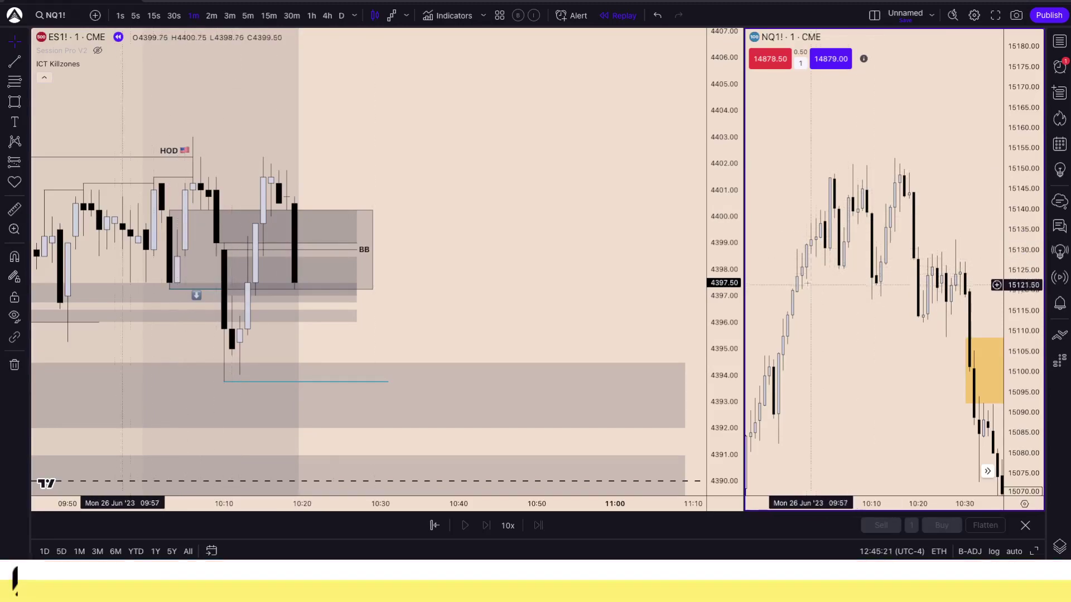
{"action": "scroll", "coordinate": [273, 285], "scroll_direction": "down", "scroll_amount": 1}
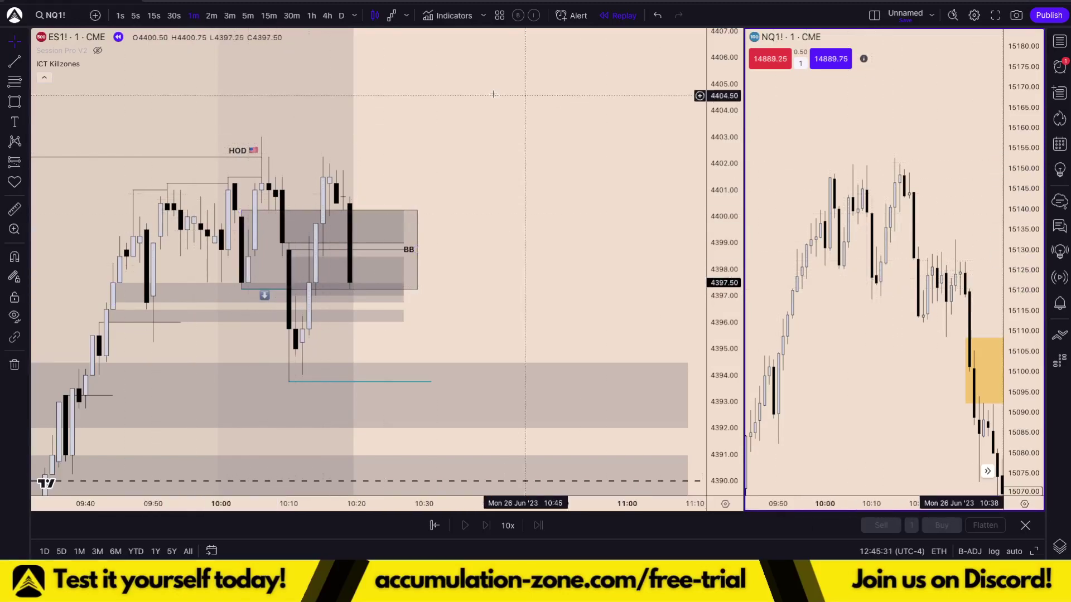
{"action": "left_click", "coordinate": [14, 61]}
{"action": "key", "text": "ctrl"}
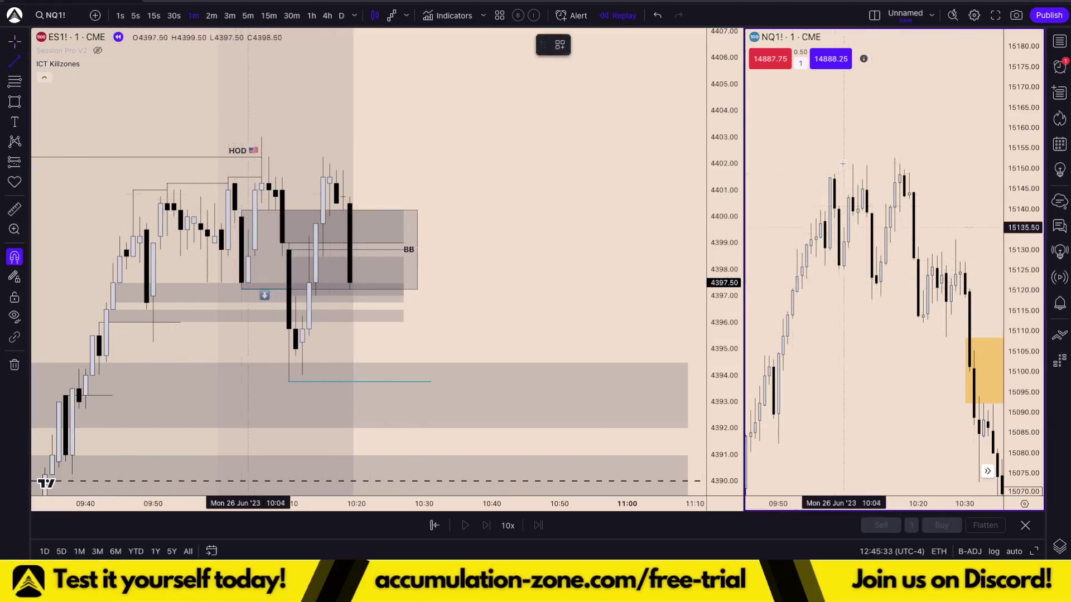
{"action": "left_click", "coordinate": [855, 165], "text": "ctrl"}
{"action": "key", "text": "Escape"}
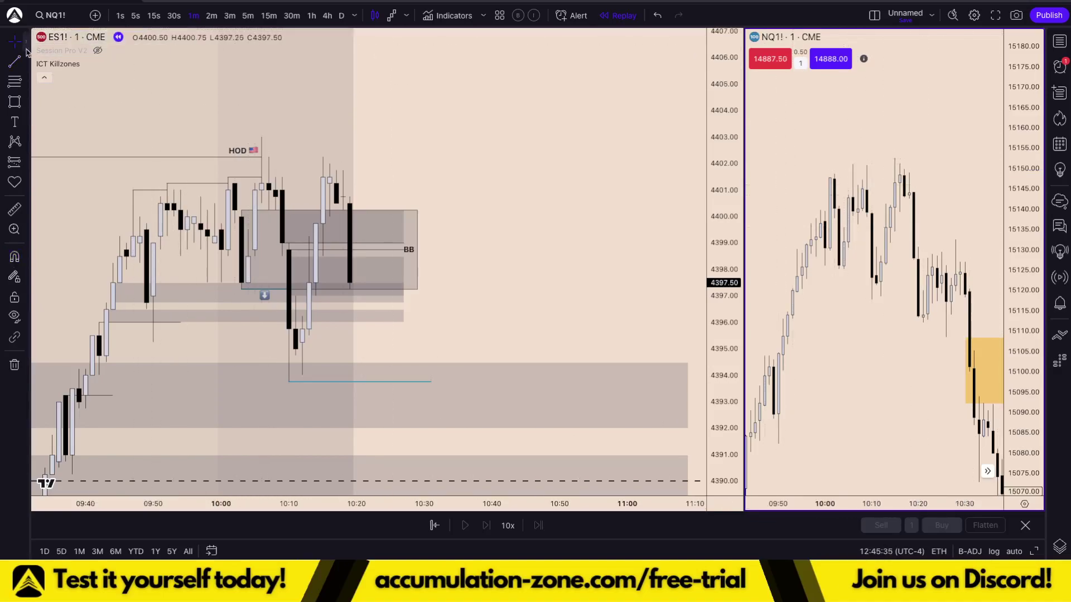
Draw a horizontal trend line on NQ1! from the 10:06 high to about 10:24.
{"action": "key", "text": "alt+t"}
{"action": "left_click", "coordinate": [853, 164], "text": "ctrl"}
{"action": "left_click", "coordinate": [936, 164], "text": "shift"}
{"action": "key", "text": "Escape"}
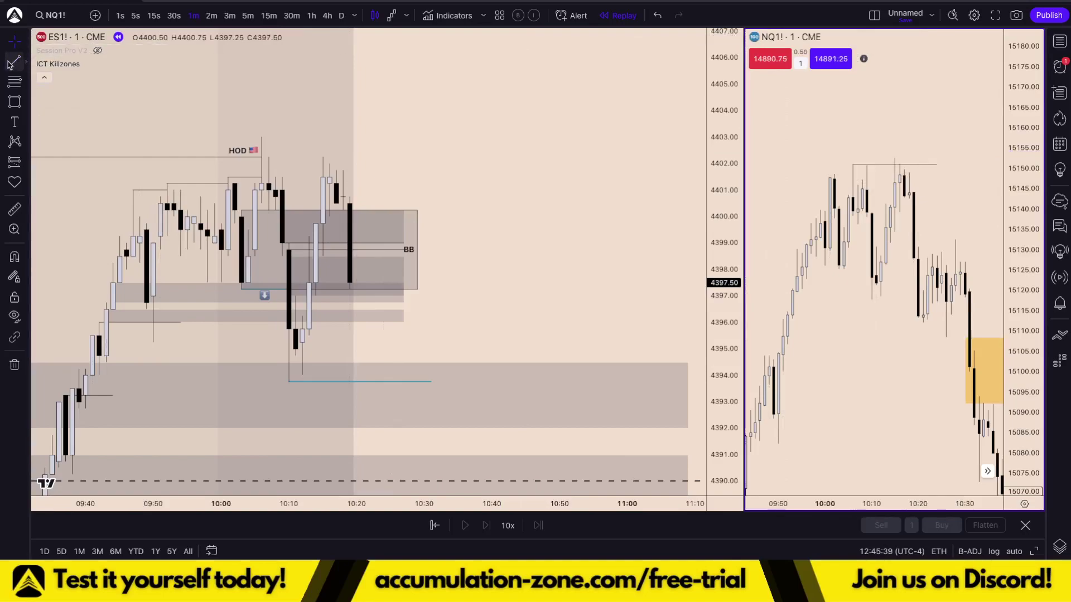
Draw a horizontal trend line on ES1! at 4403.00 from the 10:06 high to about 10:40.
{"action": "left_click", "coordinate": [13, 62]}
{"action": "left_click", "coordinate": [263, 138], "text": "ctrl"}
{"action": "left_click", "coordinate": [492, 139], "text": "shift"}
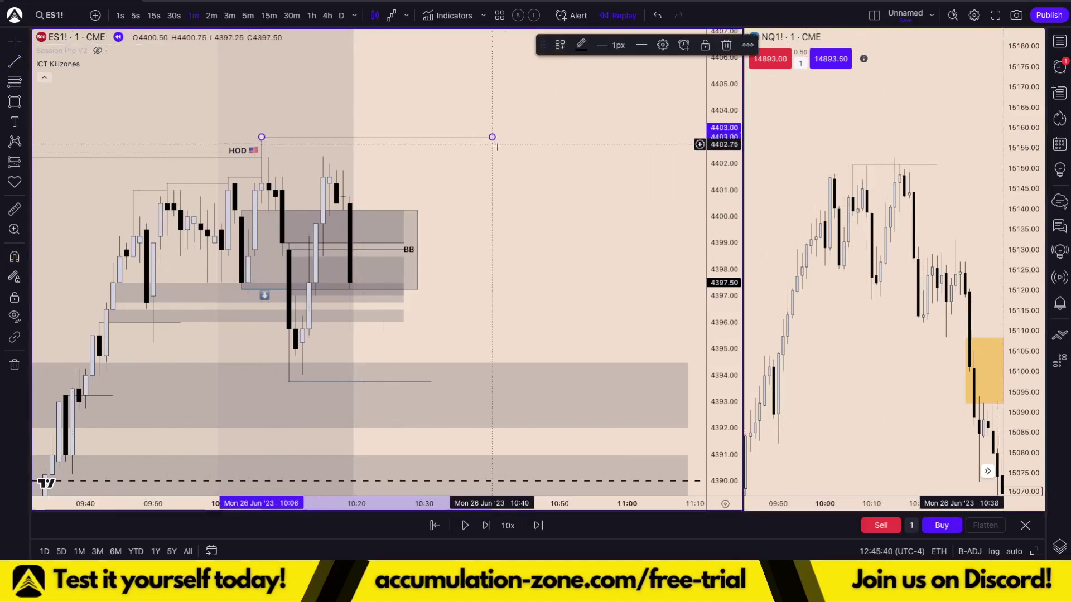
{"action": "key", "text": "Escape"}
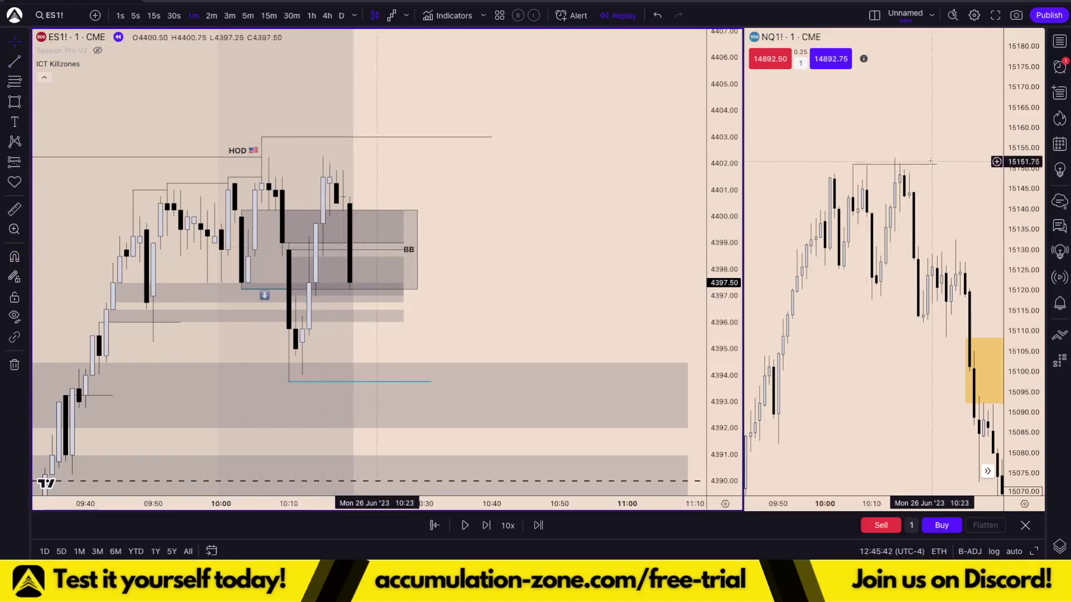
Mark the NQ1! gap after the 10:20 sell-off with a rectangle from about 15127.50 to 15120.00.
{"action": "left_click", "coordinate": [872, 270]}
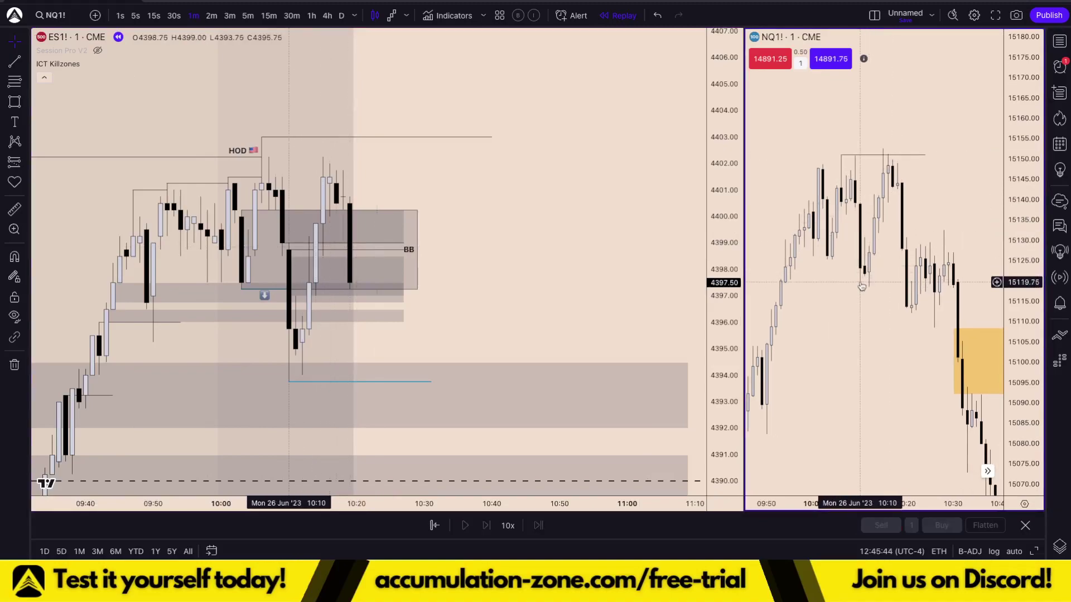
{"action": "left_click_drag", "start_coordinate": [940, 298], "coordinate": [894, 296]}
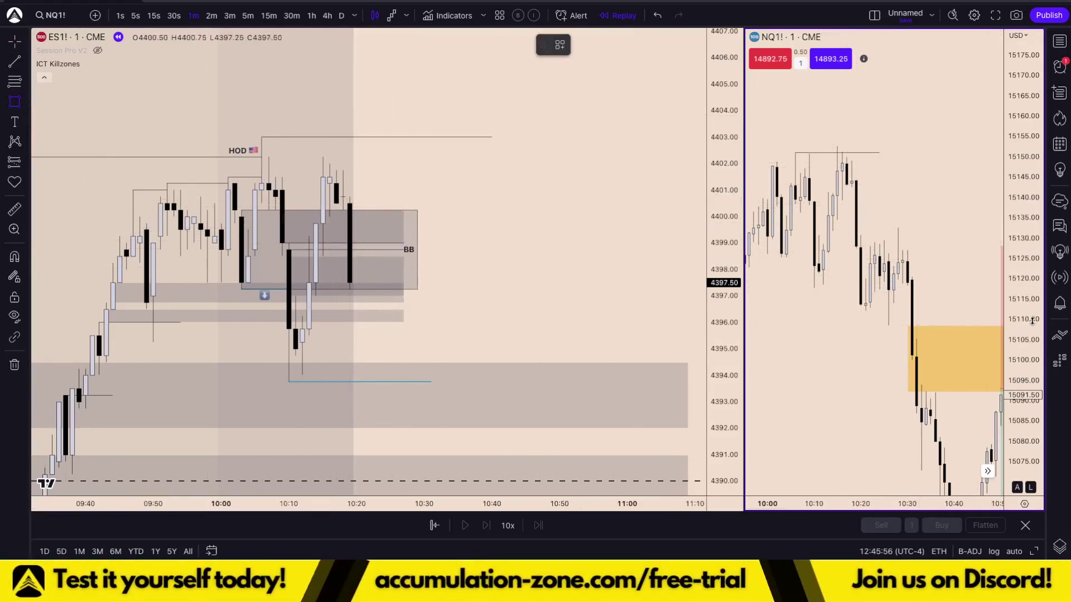
{"action": "mouse_move", "coordinate": [856, 249]}
{"action": "left_mouse_down"}
{"action": "mouse_move", "coordinate": [867, 279]}
{"action": "mouse_move", "coordinate": [861, 264]}
{"action": "mouse_move", "coordinate": [927, 265]}
{"action": "left_mouse_up"}
{"action": "left_click", "coordinate": [897, 307]}
{"action": "scroll", "coordinate": [870, 304], "scroll_direction": "up", "scroll_amount": 2}
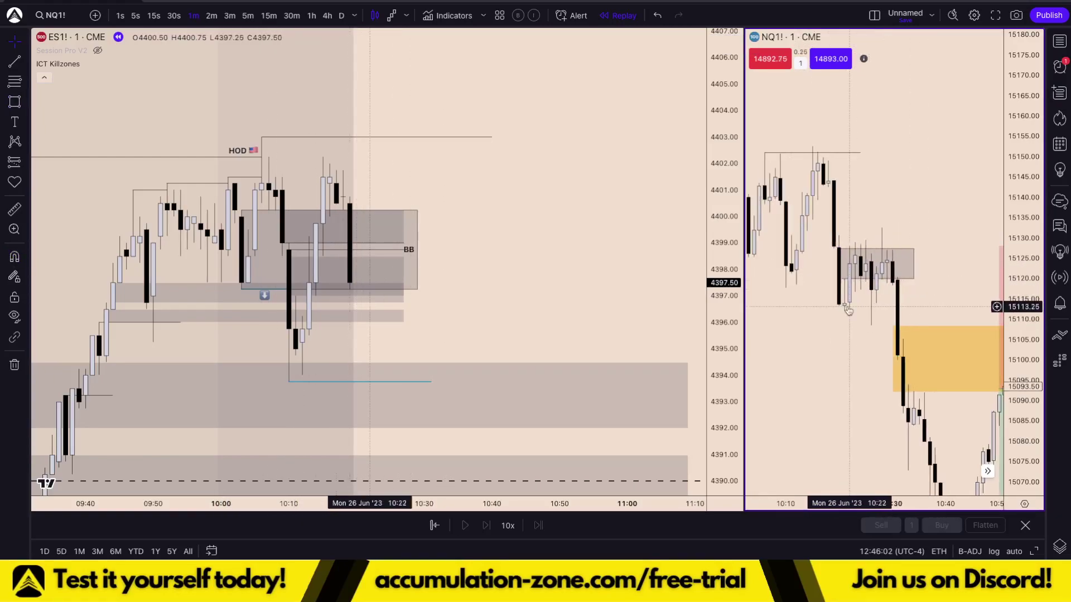
Draw a narrow NQ1! rectangle from 15142.50 to 15130.75 between about 10:18 and 10:20, and widen the NQ1! chart.
{"action": "left_click_drag", "start_coordinate": [836, 334], "coordinate": [843, 327]}
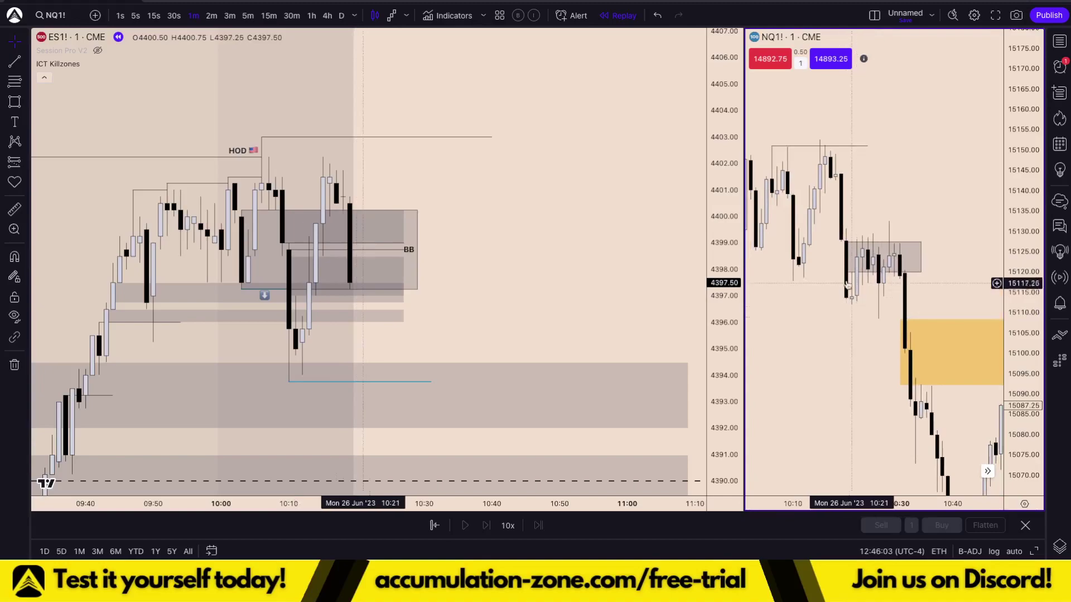
{"action": "left_click", "coordinate": [14, 102]}
{"action": "left_click_drag", "start_coordinate": [836, 181], "coordinate": [846, 229]}
{"action": "left_click_drag", "start_coordinate": [744, 207], "coordinate": [338, 226]}
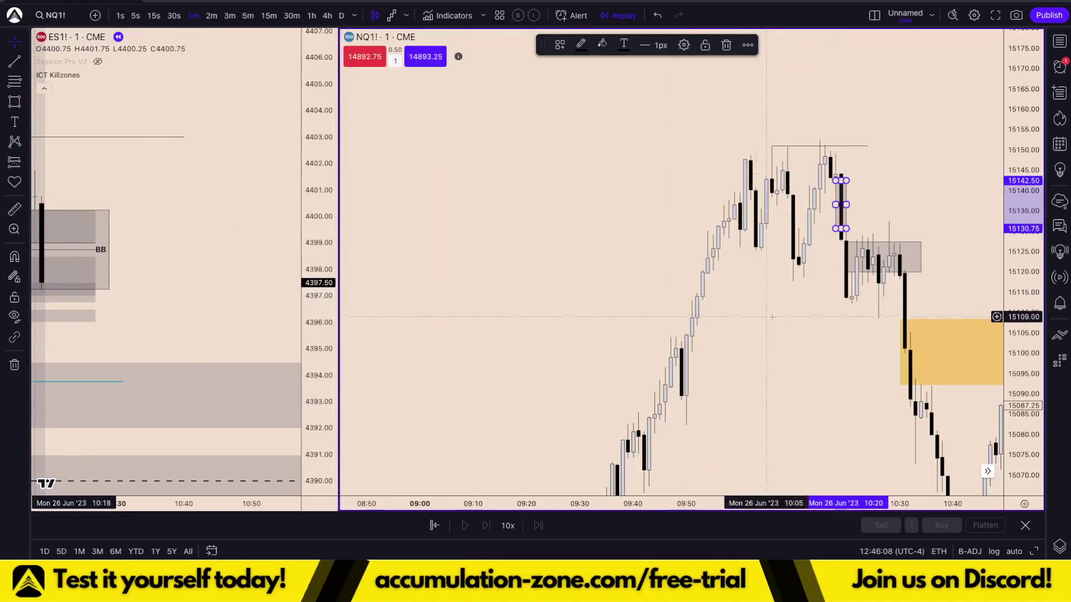
Extend the NQ1! grey zone between 15142.50 and 15130.75 forward in time to about 10:39.
{"action": "left_click_drag", "start_coordinate": [762, 317], "coordinate": [485, 301]}
{"action": "scroll", "coordinate": [491, 251], "scroll_direction": "up", "scroll_amount": 3}
{"action": "left_click_drag", "start_coordinate": [497, 192], "coordinate": [533, 196]}
{"action": "left_click_drag", "start_coordinate": [442, 191], "coordinate": [693, 222]}
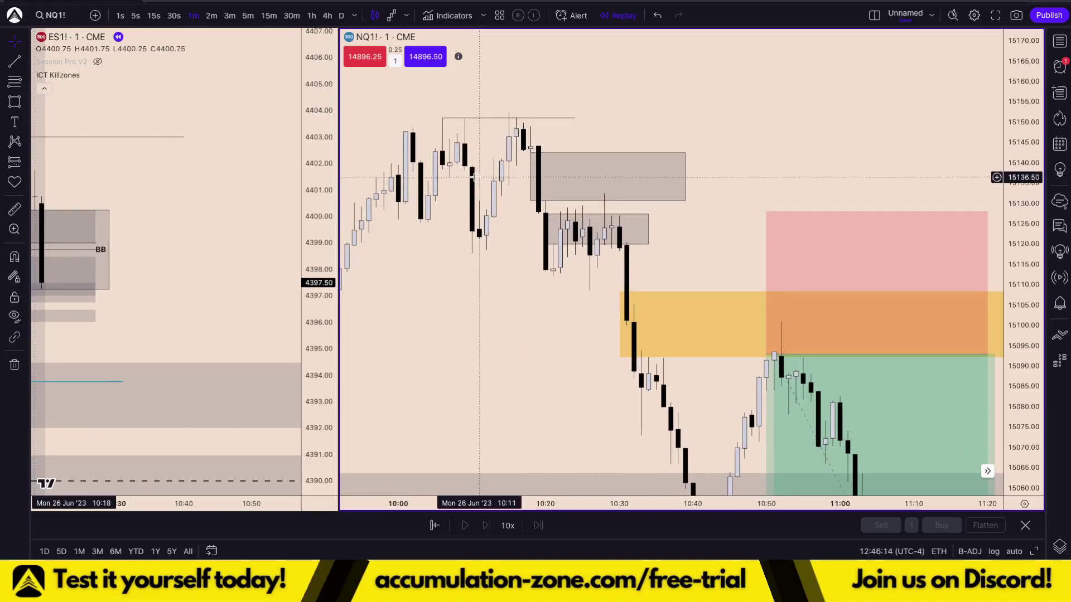
Draw a horizontal trend line on NQ1! from the 10:03 swing low to the 10:10 candle at about 15125.
{"action": "left_click", "coordinate": [15, 61]}
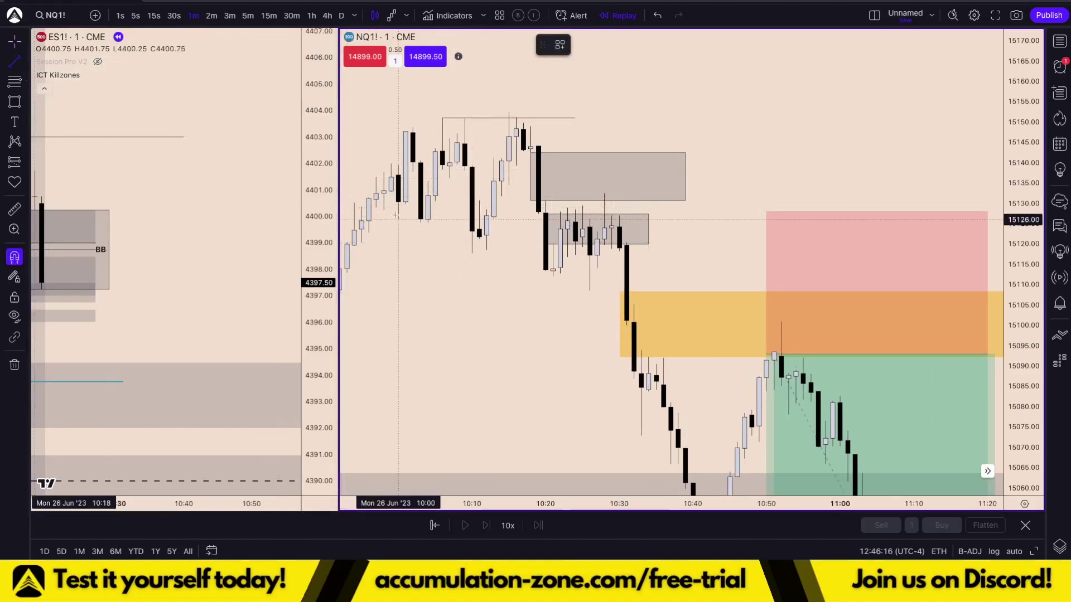
{"action": "left_click", "coordinate": [471, 225]}
{"action": "left_click", "coordinate": [447, 248]}
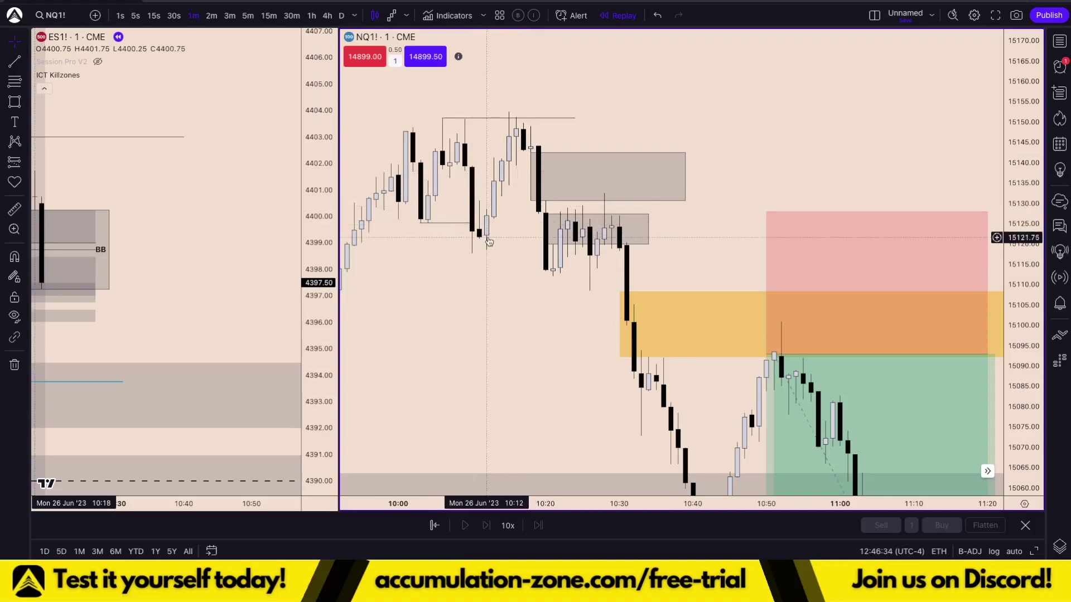
Examine the earlier NQ1! highs back through 23 June and the ES1! swings around the high of day.
{"action": "scroll", "coordinate": [523, 193], "scroll_direction": "down", "scroll_amount": 10}
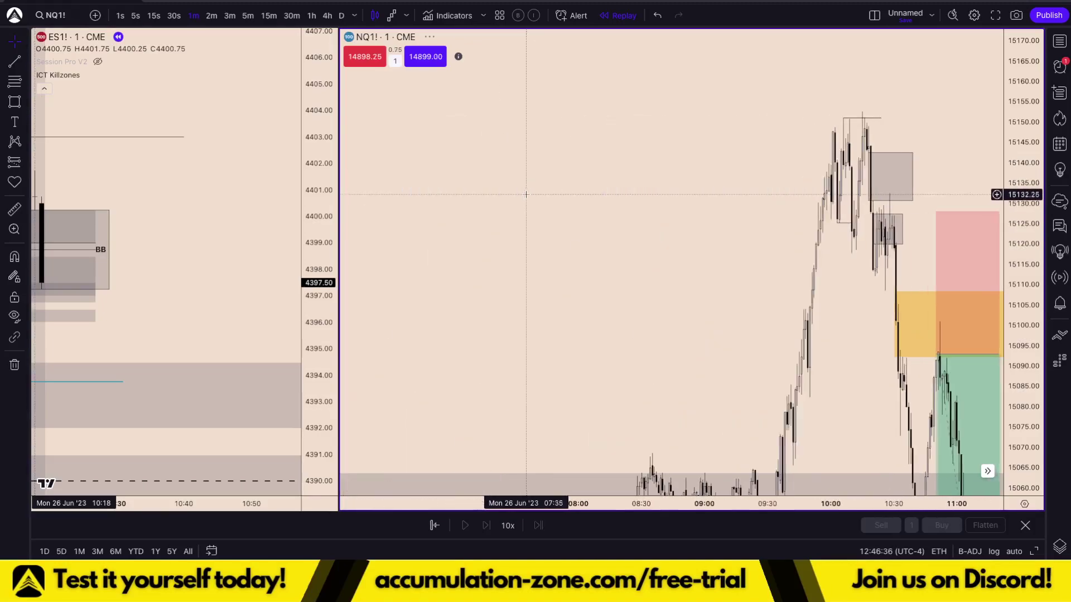
{"action": "scroll", "coordinate": [565, 202], "scroll_direction": "down", "scroll_amount": 10}
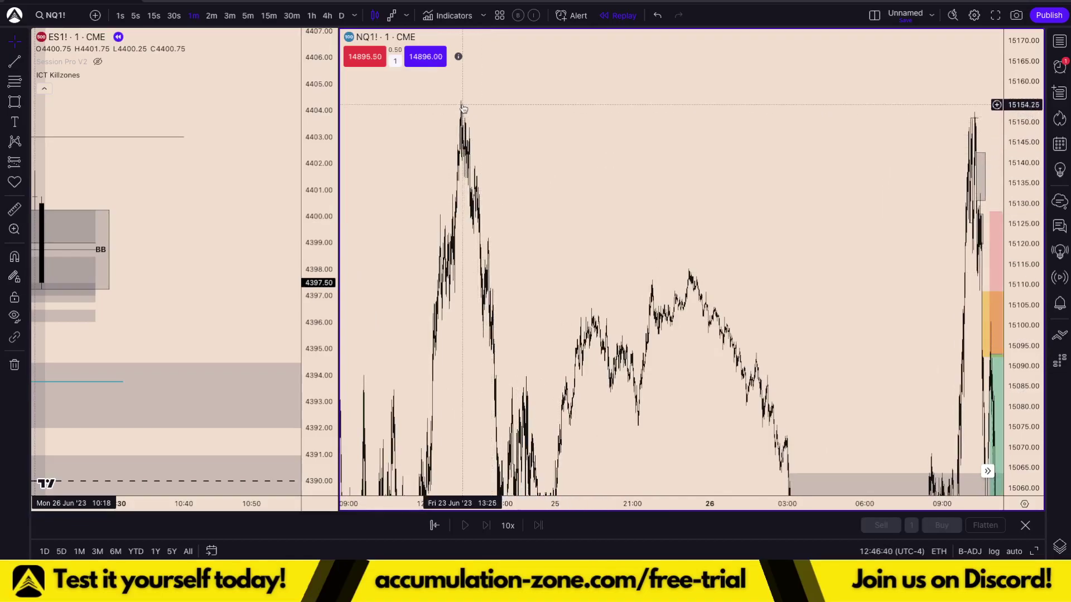
{"action": "scroll", "coordinate": [463, 106], "scroll_direction": "down", "scroll_amount": 5}
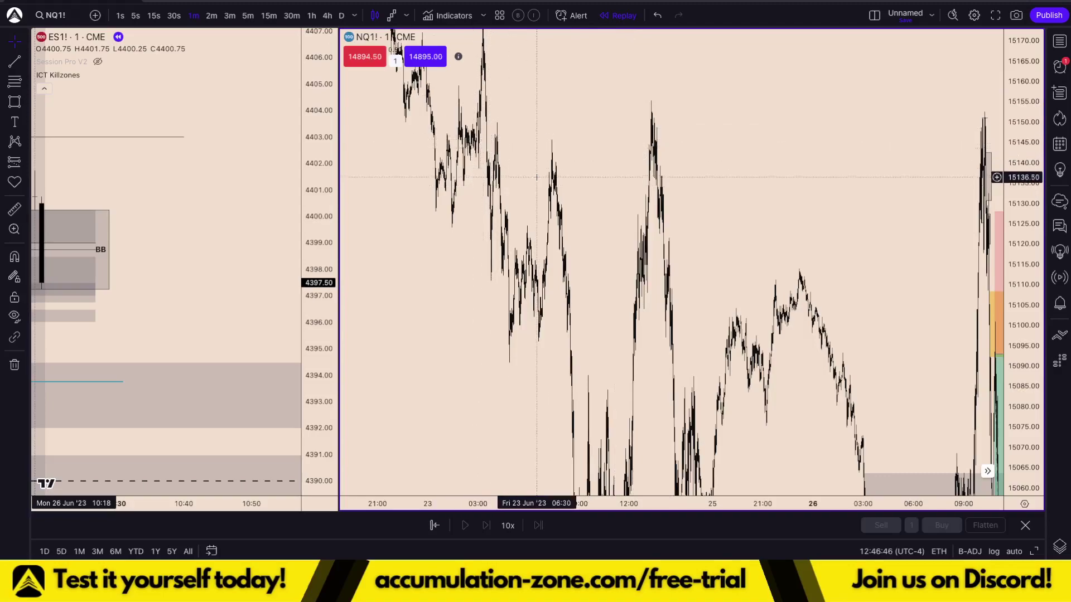
{"action": "scroll", "coordinate": [502, 178], "scroll_direction": "up", "scroll_amount": 5}
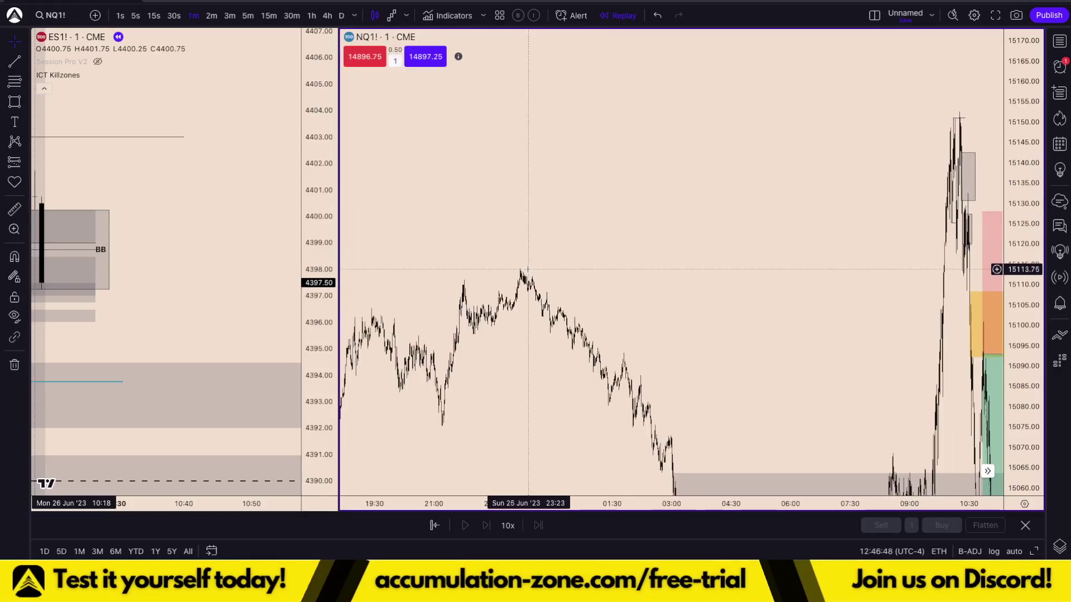
{"action": "scroll", "coordinate": [920, 270], "scroll_direction": "up", "scroll_amount": 5}
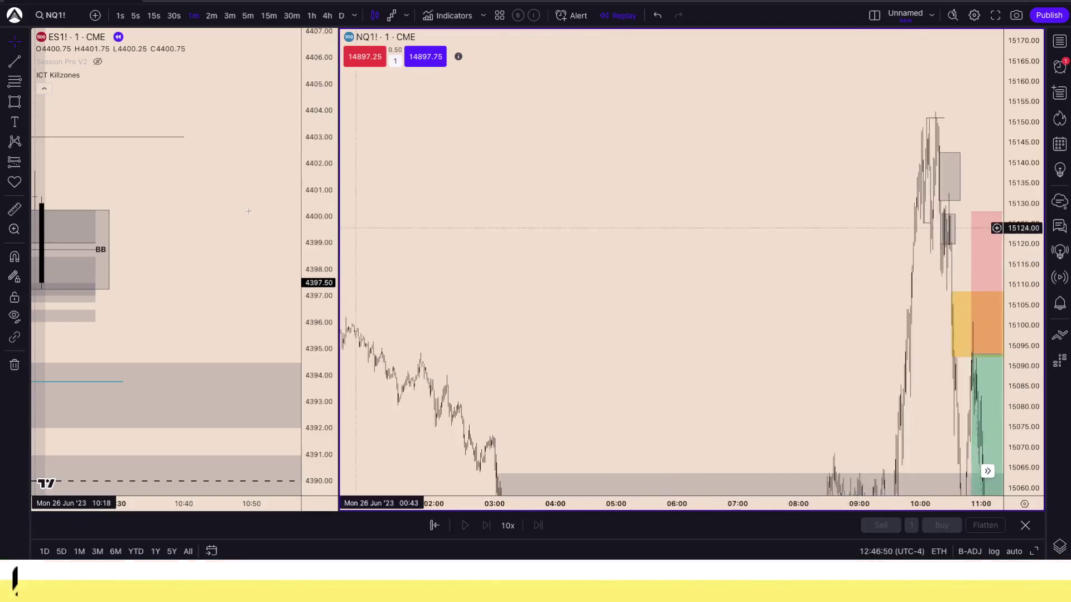
{"action": "scroll", "coordinate": [120, 203], "scroll_direction": "down", "scroll_amount": 5}
{"action": "scroll", "coordinate": [133, 207], "scroll_direction": "down", "scroll_amount": 3}
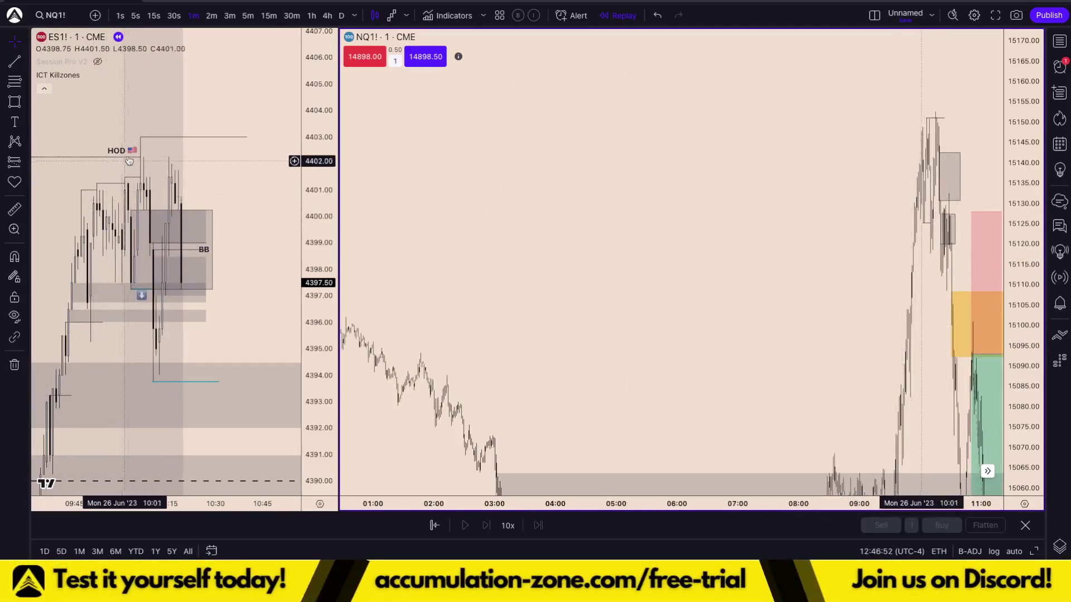
{"action": "scroll", "coordinate": [743, 271], "scroll_direction": "up", "scroll_amount": 10}
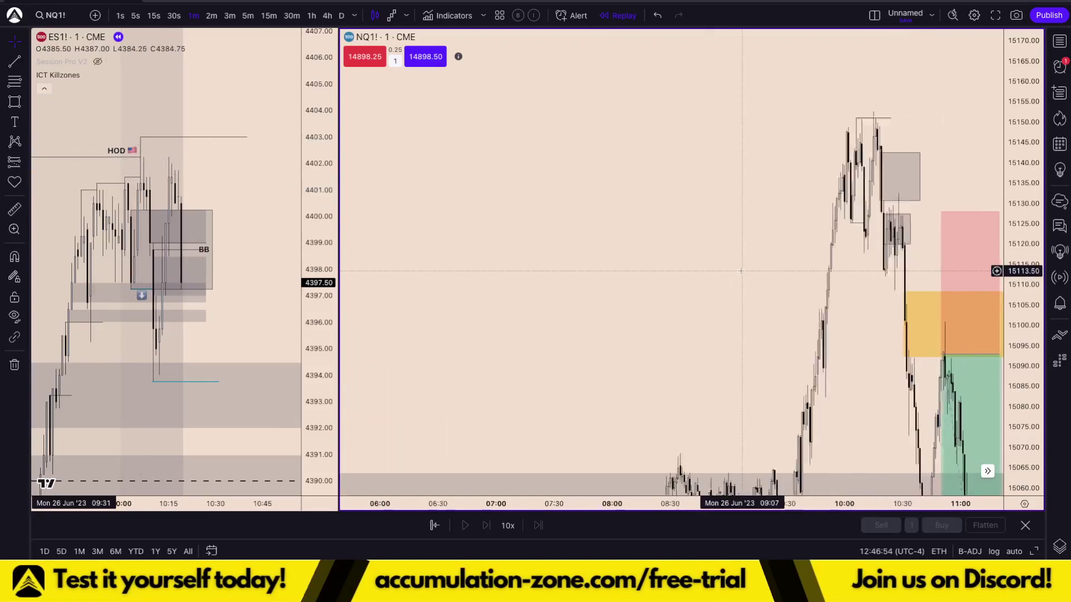
{"action": "scroll", "coordinate": [742, 272], "scroll_direction": "up", "scroll_amount": 3}
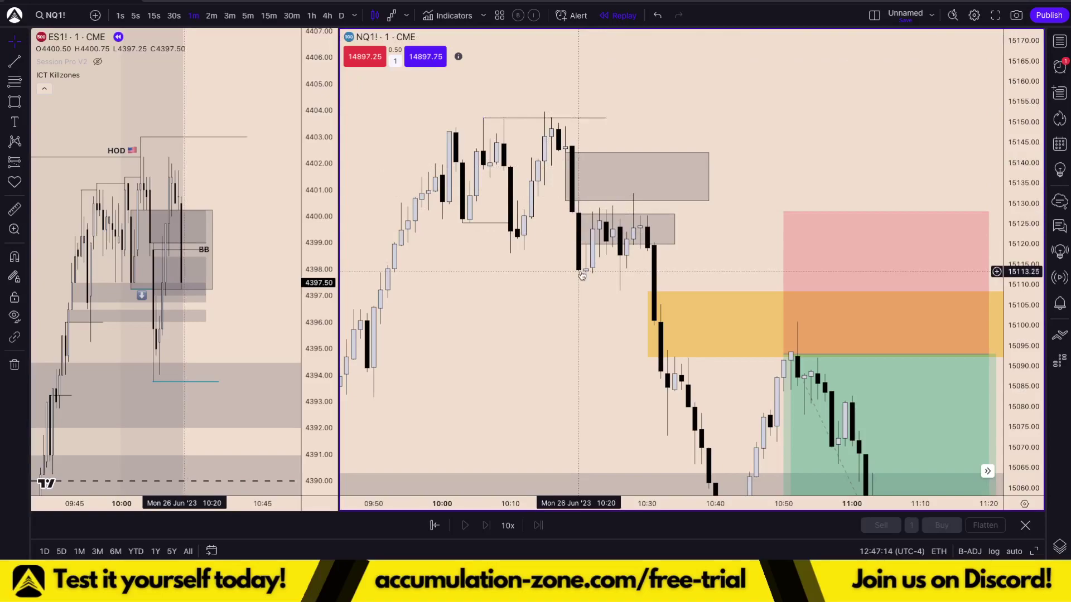
Draw a horizontal trend line on NQ1! at 15117.75 from the 10:10 swing low to about the 10:20 candle.
{"action": "scroll", "coordinate": [582, 275], "scroll_direction": "up", "scroll_amount": 1}
{"action": "left_click", "coordinate": [9, 65]}
{"action": "left_click", "coordinate": [499, 254]}
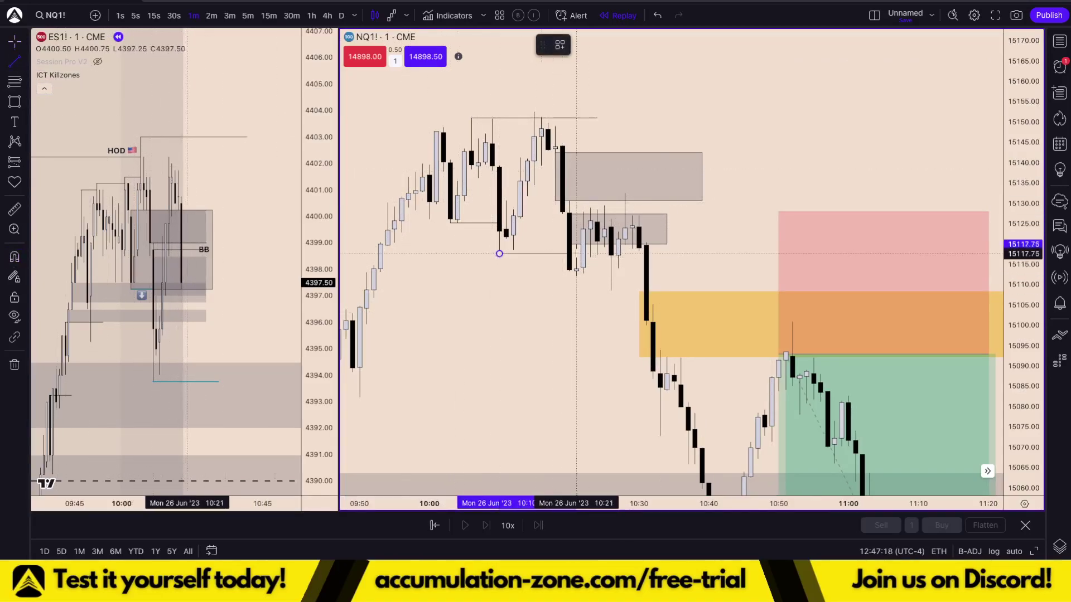
{"action": "left_click", "coordinate": [566, 253]}
Adjust the upper grey zone on NQ1! so that it starts at about 10:19.
{"action": "left_click", "coordinate": [561, 179]}
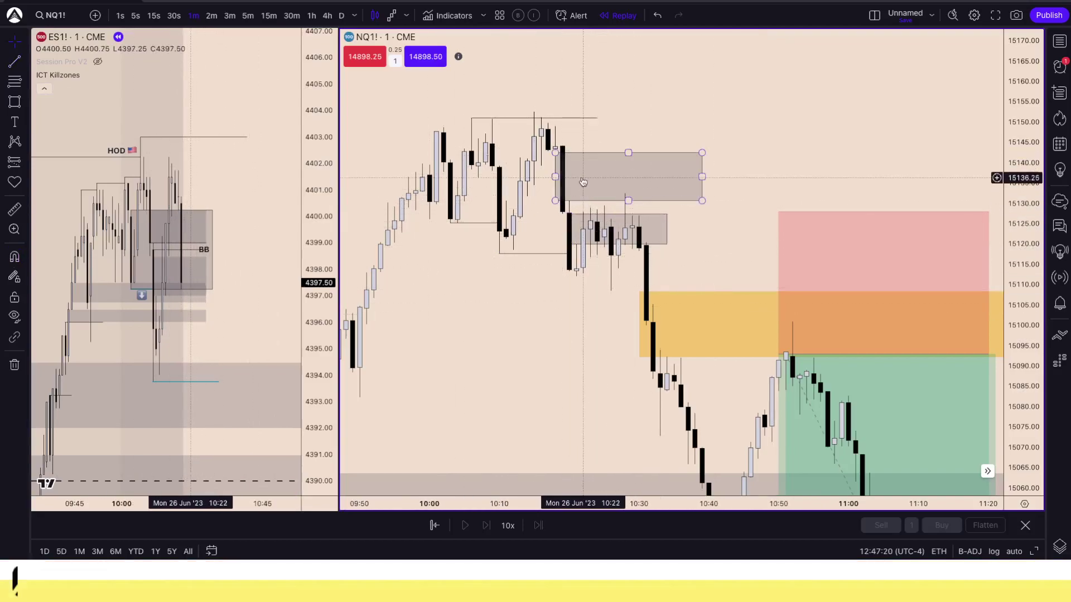
{"action": "left_click_drag", "start_coordinate": [556, 177], "coordinate": [562, 177]}
{"action": "left_click", "coordinate": [538, 260]}
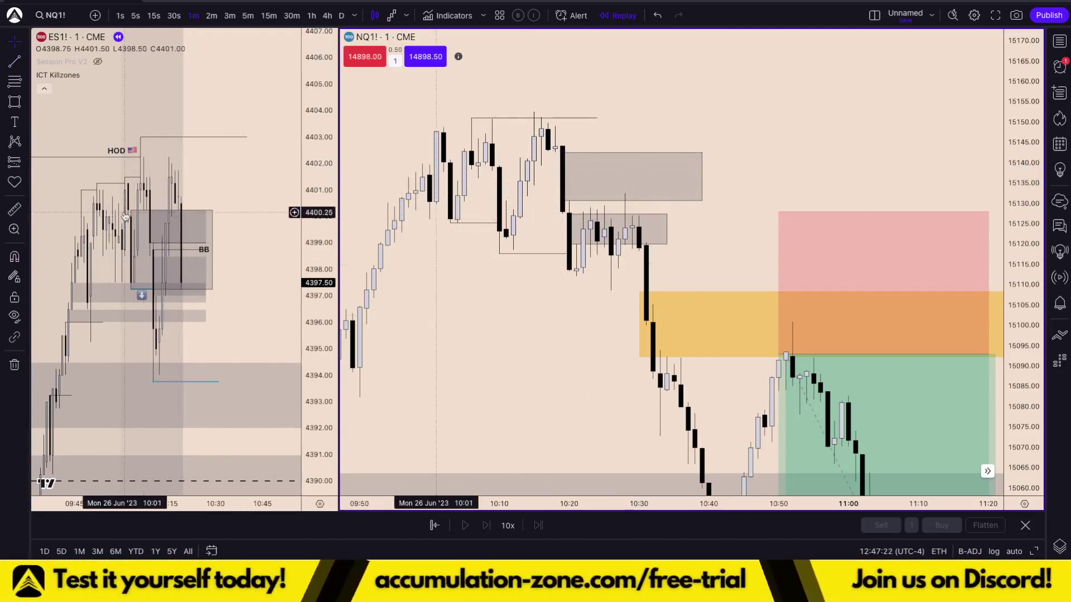
Place a short position from 10:22 to 10:28 at the lower grey zone's bottom edge, with its stop at about 15132.
{"action": "left_click", "coordinate": [16, 164]}
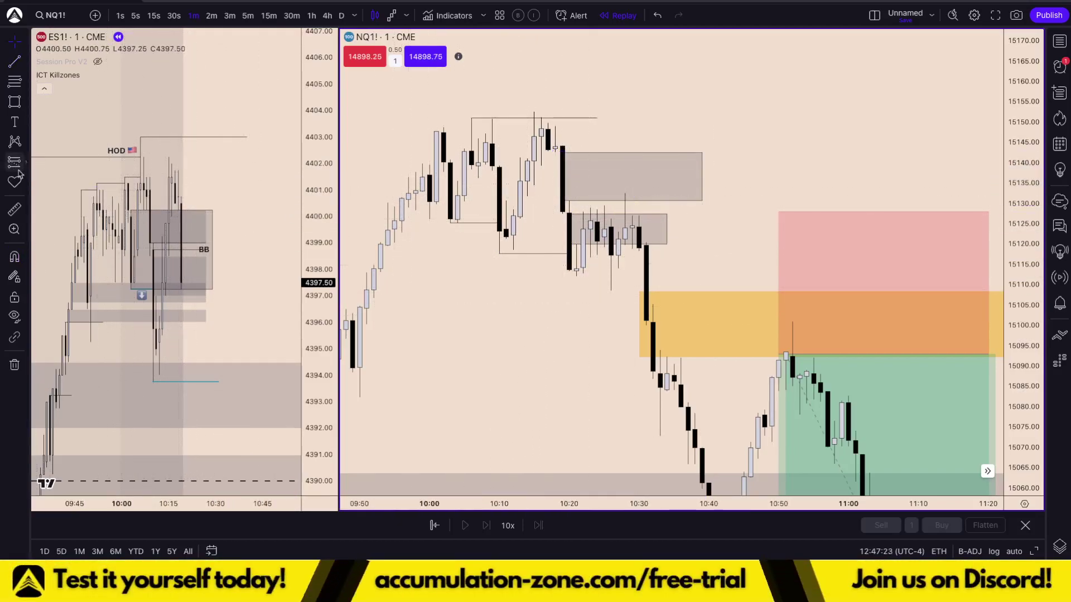
{"action": "left_click", "coordinate": [583, 245]}
{"action": "left_click_drag", "start_coordinate": [583, 246], "coordinate": [582, 246]}
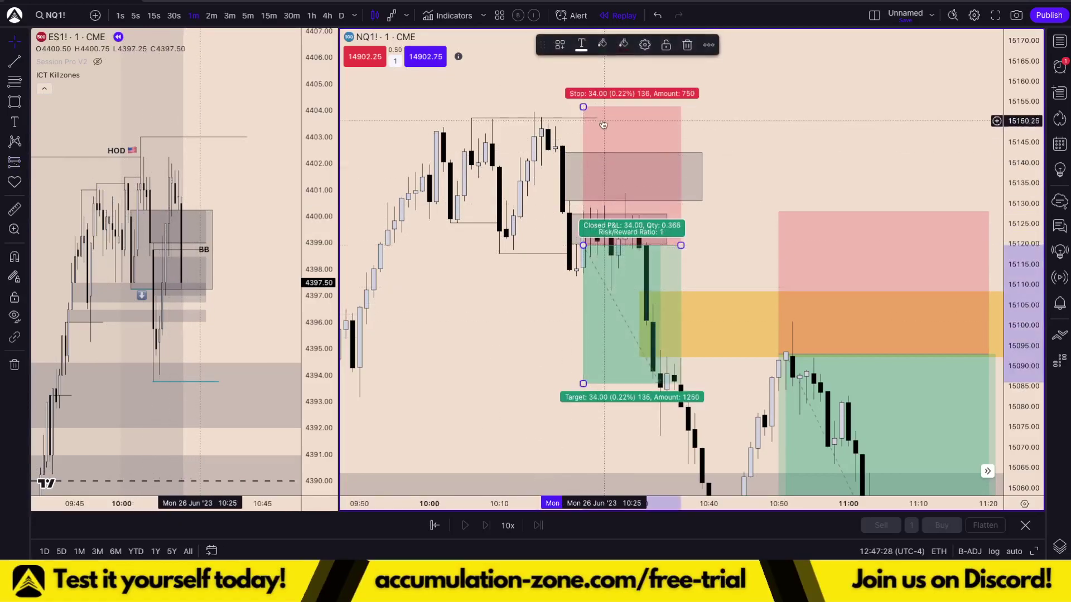
{"action": "left_click_drag", "start_coordinate": [583, 107], "coordinate": [573, 195]}
{"action": "left_click", "coordinate": [725, 244]}
{"action": "left_click_drag", "start_coordinate": [682, 249], "coordinate": [625, 256]}
{"action": "left_click", "coordinate": [723, 240]}
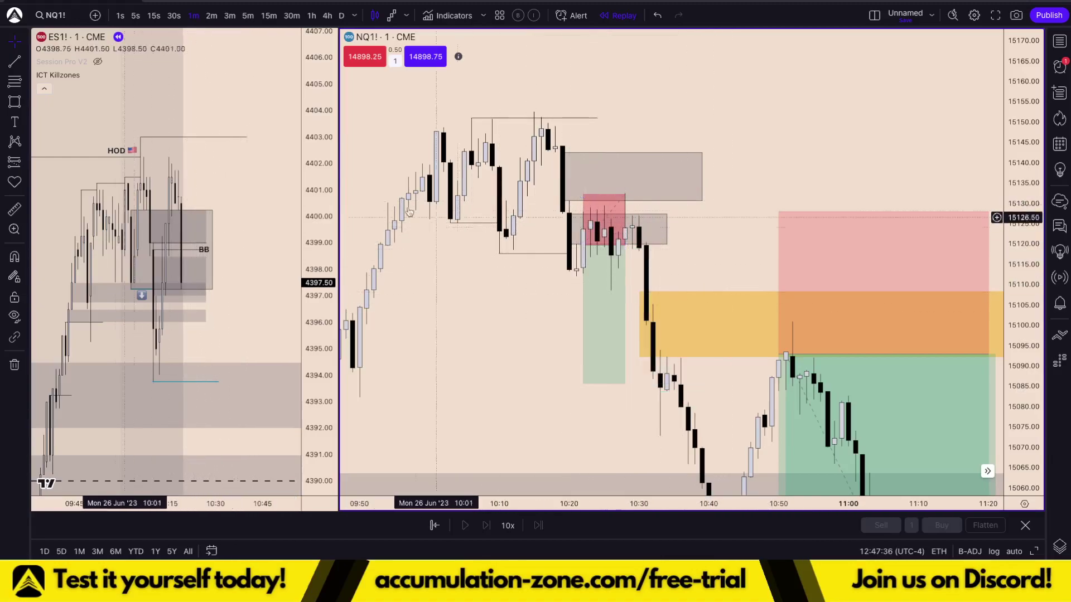
Place a second short position at 10:28 with its entry at the upper grey zone's lower edge.
{"action": "left_click", "coordinate": [14, 162]}
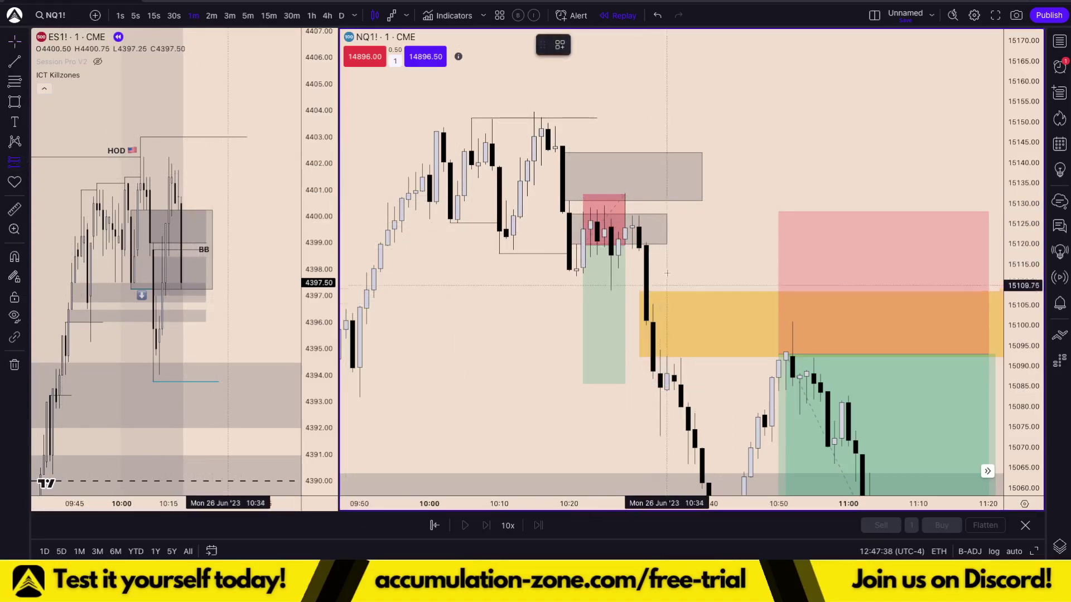
{"action": "left_click", "coordinate": [625, 199]}
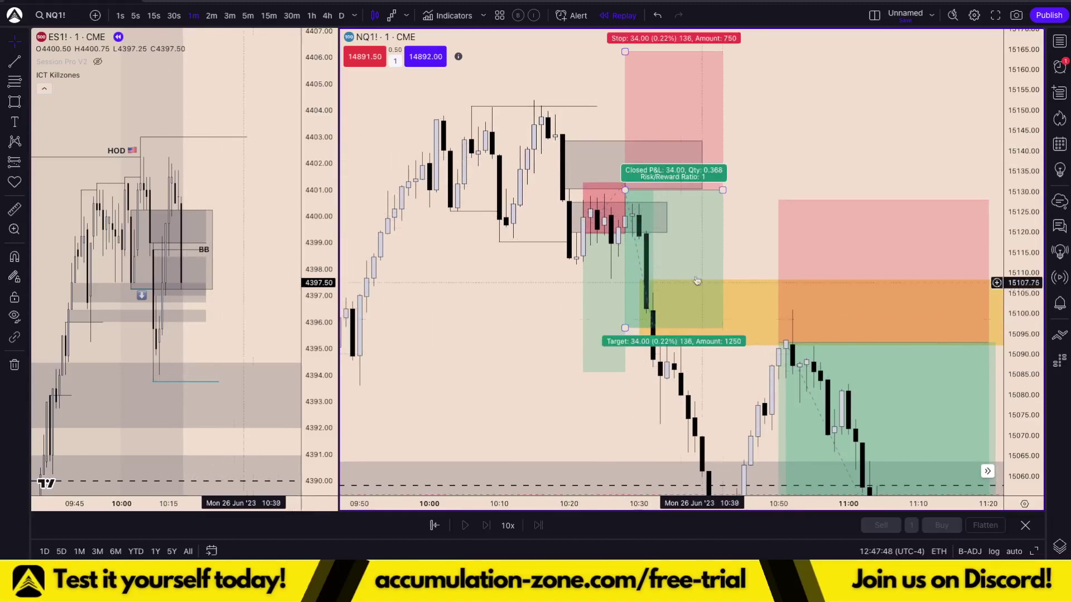
Examine how the NQ1! sell-off develops below the short entries and past the 11:00 trade.
{"action": "left_click_drag", "start_coordinate": [701, 379], "coordinate": [539, 100]}
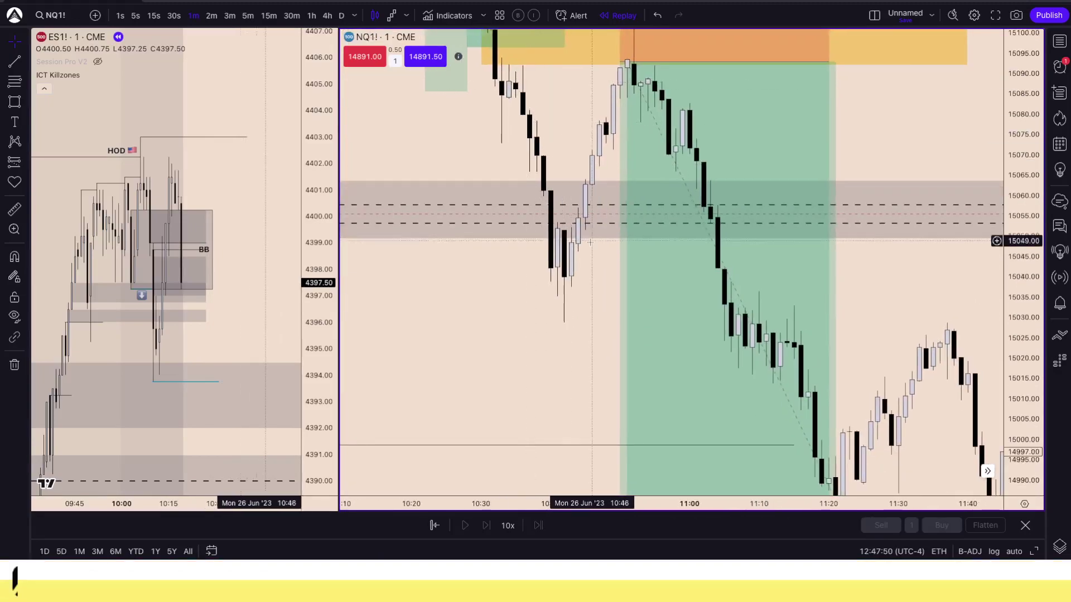
{"action": "scroll", "coordinate": [592, 238], "scroll_direction": "down", "scroll_amount": 5}
{"action": "scroll", "coordinate": [628, 285], "scroll_direction": "down", "scroll_amount": 6}
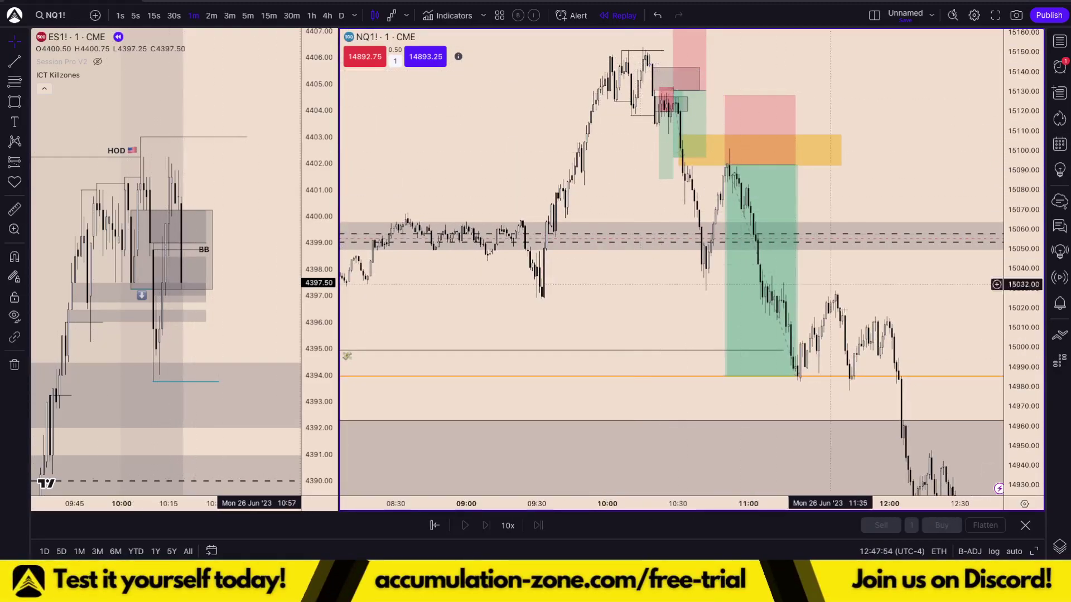
{"action": "left_click_drag", "start_coordinate": [589, 162], "coordinate": [883, 360]}
{"action": "scroll", "coordinate": [877, 352], "scroll_direction": "up", "scroll_amount": 5}
{"action": "left_click_drag", "start_coordinate": [831, 330], "coordinate": [582, 275]}
{"action": "left_click_drag", "start_coordinate": [1036, 364], "coordinate": [1028, 223]}
{"action": "scroll", "coordinate": [846, 263], "scroll_direction": "up", "scroll_amount": 5}
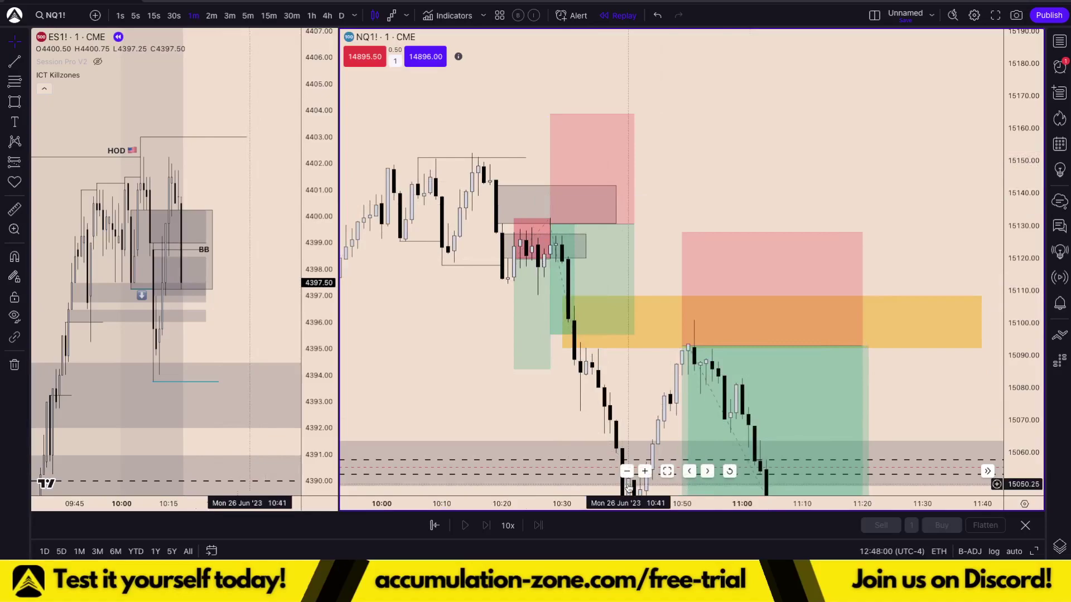
Set the second short position's stop to 15 points, slightly above the upper grey zone.
{"action": "left_click_drag", "start_coordinate": [730, 158], "coordinate": [824, 135]}
{"action": "scroll", "coordinate": [827, 134], "scroll_direction": "up", "scroll_amount": 4}
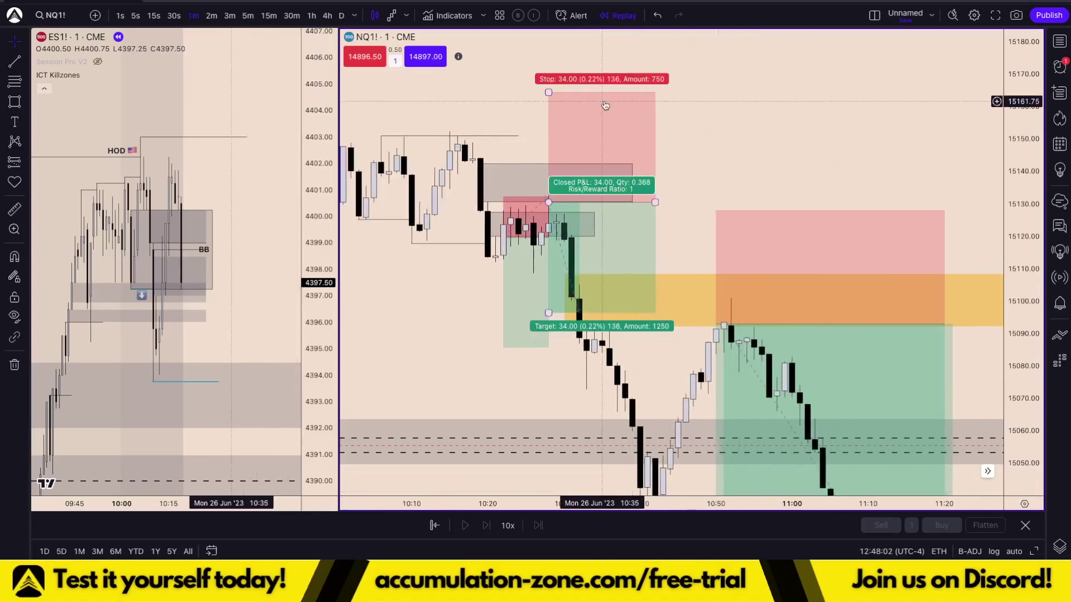
{"action": "left_click_drag", "start_coordinate": [549, 92], "coordinate": [484, 155]}
{"action": "left_click", "coordinate": [812, 171]}
{"action": "left_click_drag", "start_coordinate": [814, 171], "coordinate": [931, 130]}
{"action": "scroll", "coordinate": [917, 139], "scroll_direction": "up", "scroll_amount": 4}
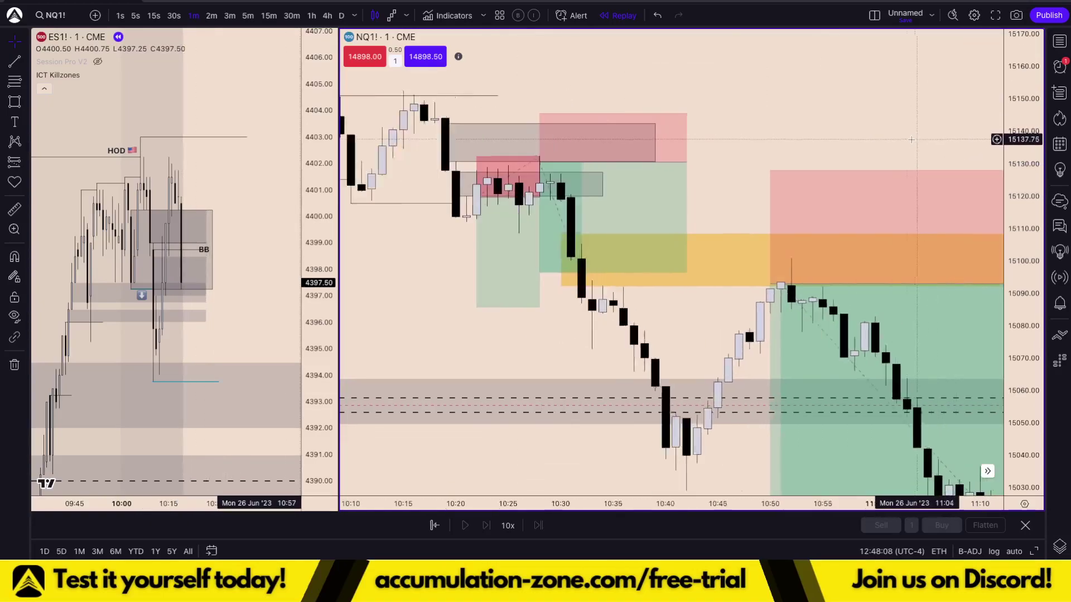
{"action": "left_click_drag", "start_coordinate": [716, 171], "coordinate": [740, 104]}
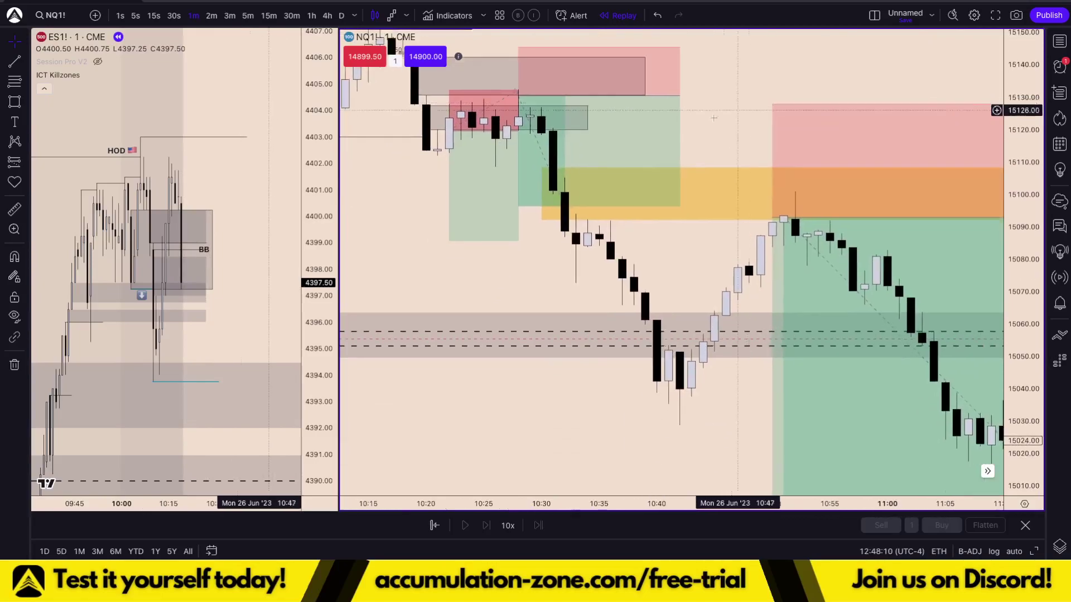
Set the second short position's target to 45 points and shorten the position to end at about 10:34.
{"action": "left_click_drag", "start_coordinate": [518, 207], "coordinate": [518, 241]}
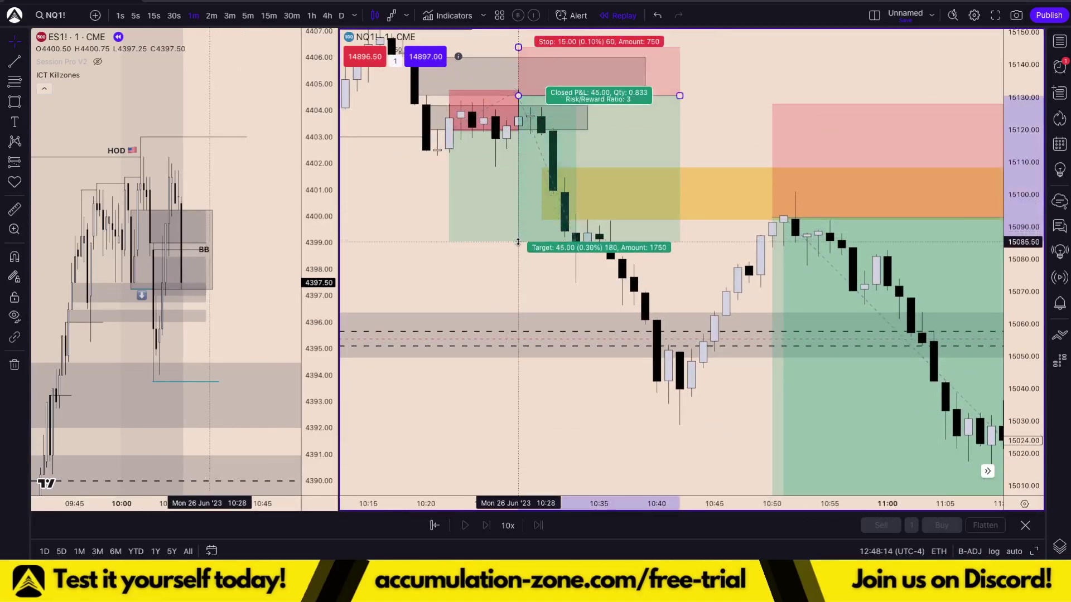
{"action": "left_click", "coordinate": [460, 267]}
{"action": "left_click_drag", "start_coordinate": [460, 267], "coordinate": [476, 290]}
{"action": "left_click_drag", "start_coordinate": [696, 119], "coordinate": [603, 118]}
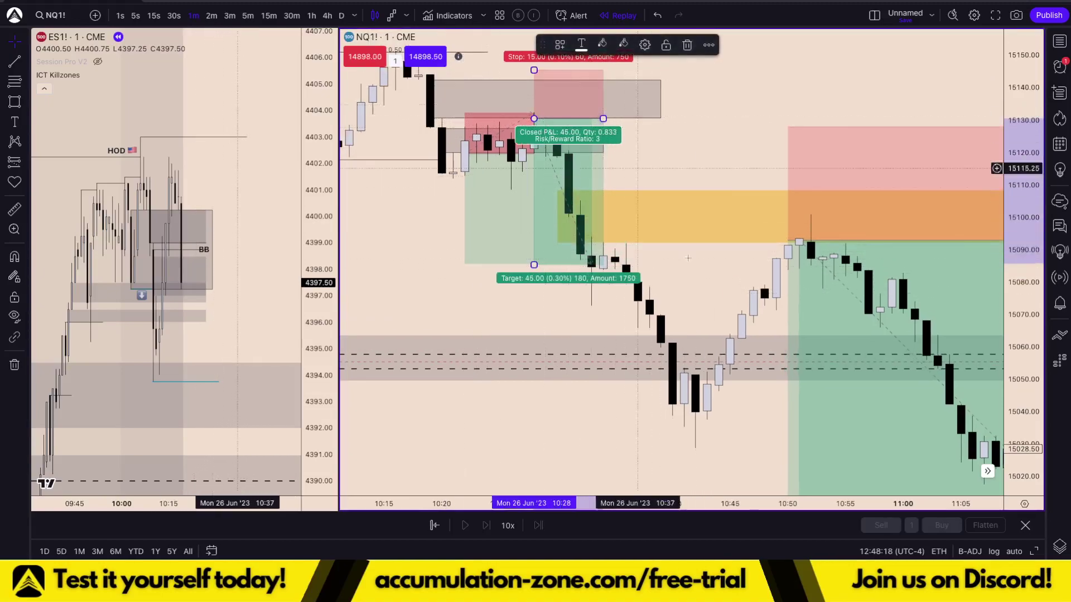
Raise the second short position's stop to 25 points, above the swing high line.
{"action": "scroll", "coordinate": [678, 359], "scroll_direction": "down", "scroll_amount": 1}
{"action": "scroll", "coordinate": [562, 285], "scroll_direction": "down", "scroll_amount": 7}
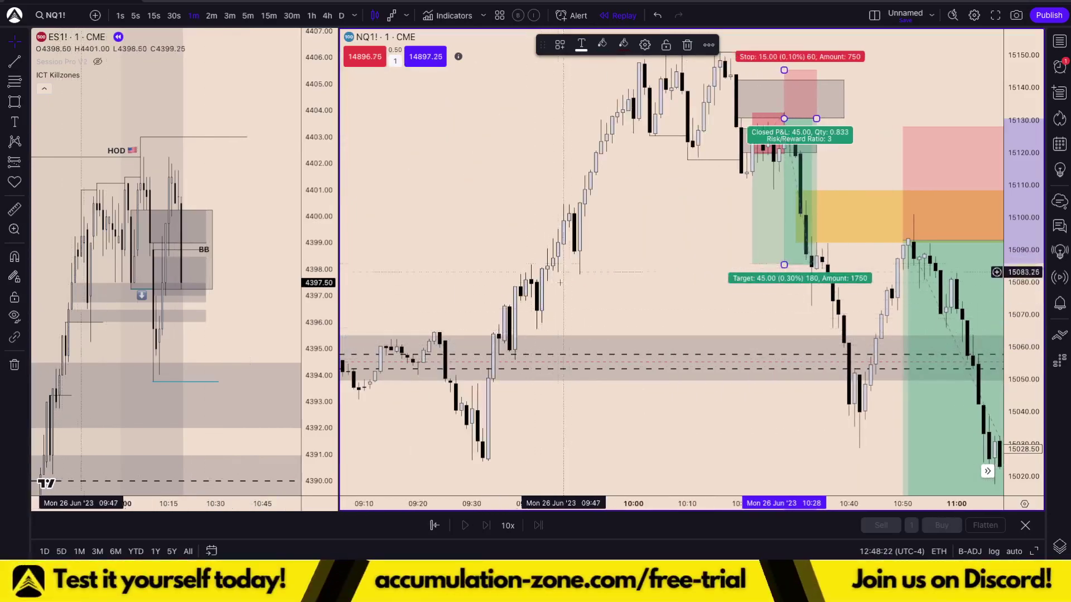
{"action": "scroll", "coordinate": [726, 273], "scroll_direction": "up", "scroll_amount": 7}
{"action": "left_click_drag", "start_coordinate": [738, 177], "coordinate": [760, 264]}
{"action": "left_click_drag", "start_coordinate": [600, 157], "coordinate": [509, 124]}
{"action": "left_click", "coordinate": [808, 167]}
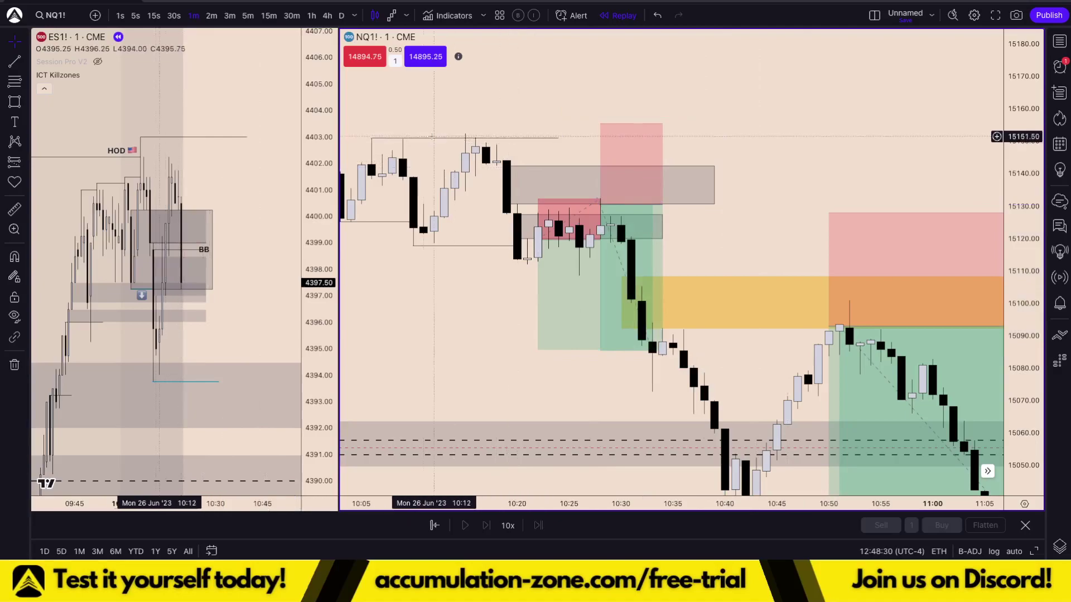
Set the second short position's target to 74.50 points at the lower grey band's midline and extend the position to 10:40.
{"action": "scroll", "coordinate": [467, 174], "scroll_direction": "down", "scroll_amount": 4}
{"action": "left_click_drag", "start_coordinate": [578, 197], "coordinate": [543, 163]}
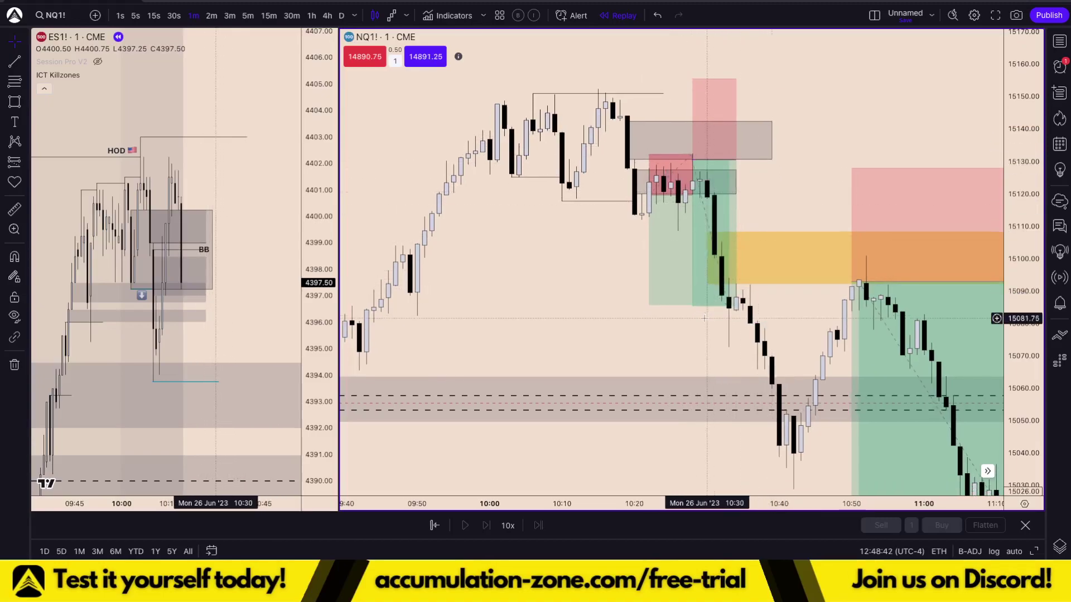
{"action": "left_click_drag", "start_coordinate": [692, 307], "coordinate": [689, 393]}
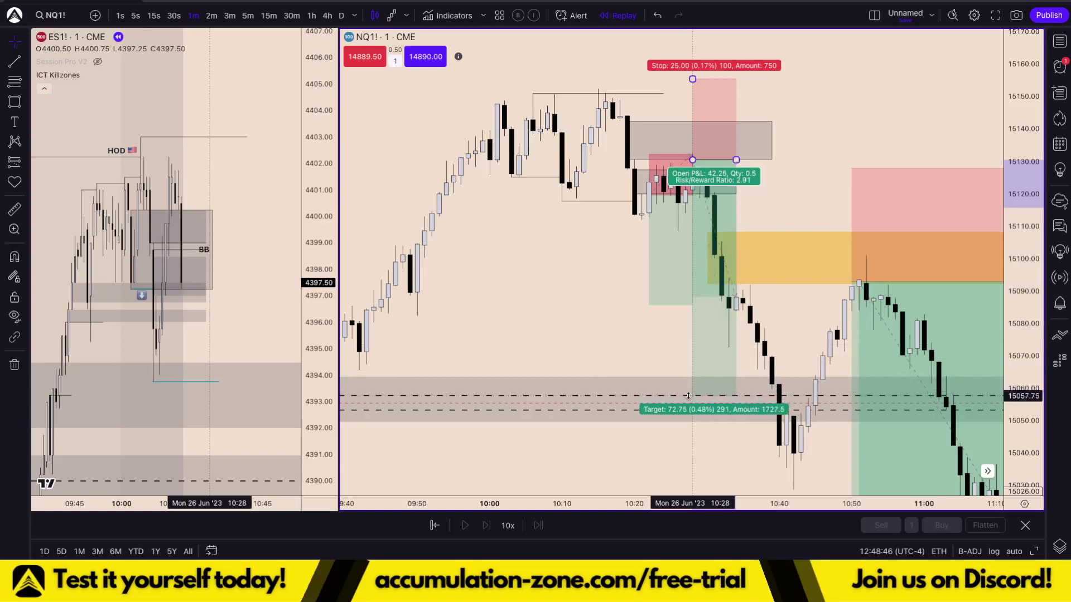
{"action": "left_click_drag", "start_coordinate": [687, 400], "coordinate": [686, 401]}
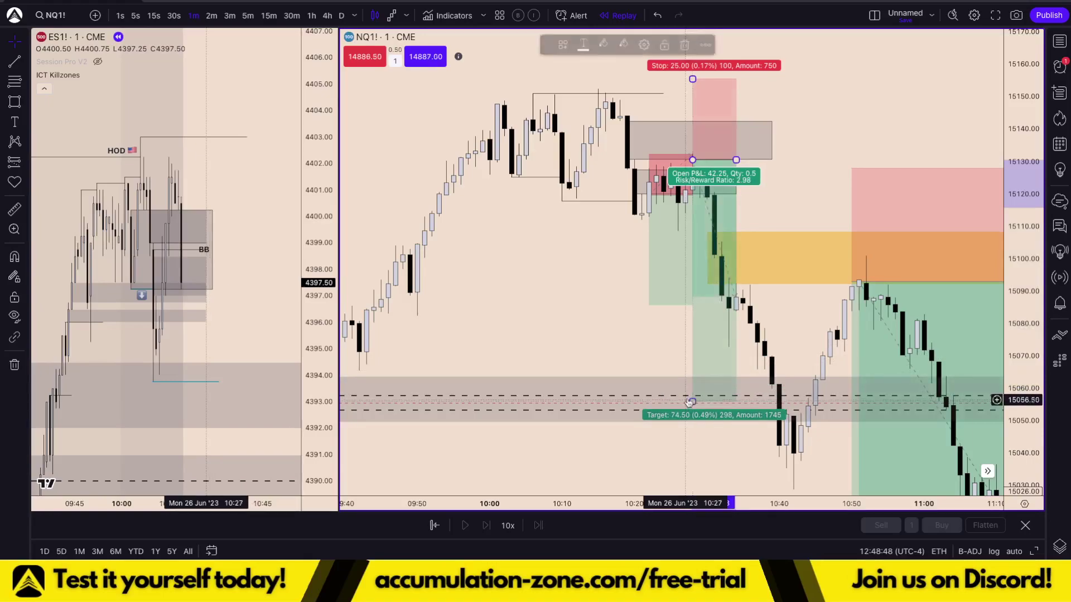
{"action": "left_click", "coordinate": [613, 407]}
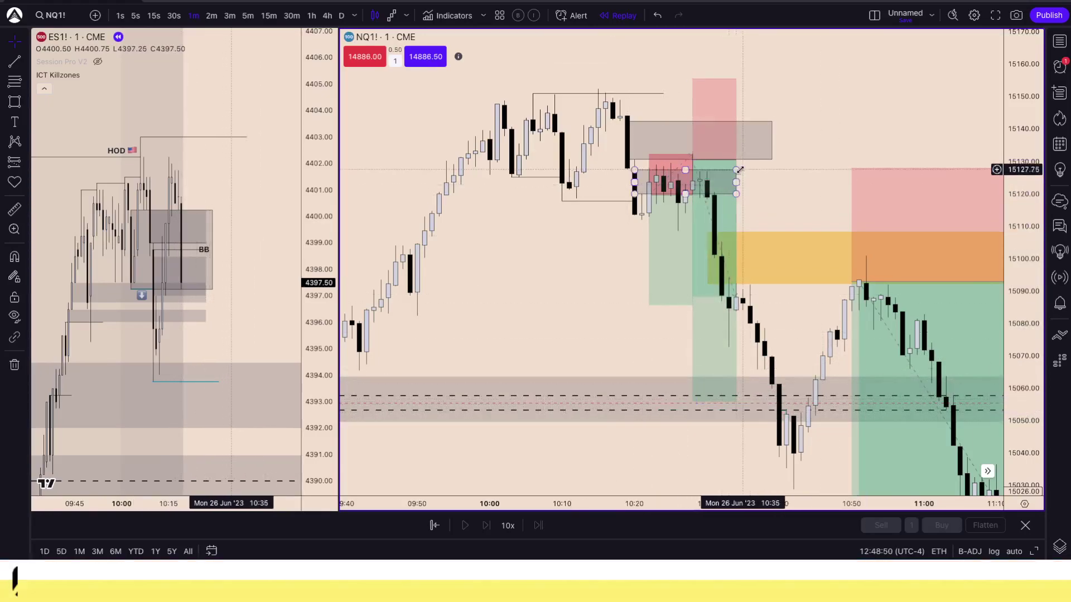
{"action": "left_click_drag", "start_coordinate": [736, 160], "coordinate": [782, 166]}
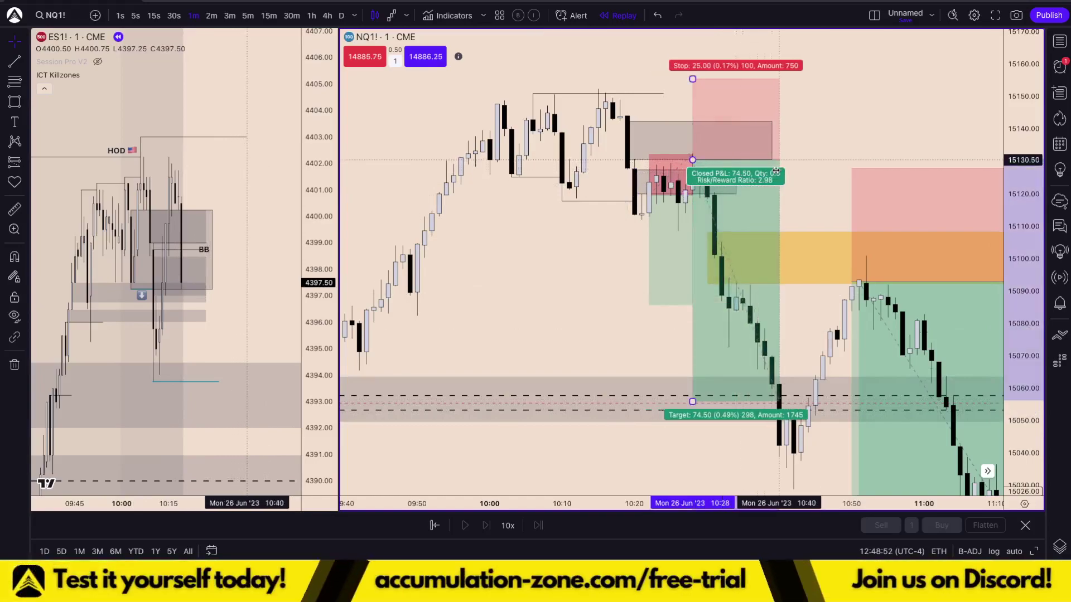
{"action": "left_click", "coordinate": [802, 212]}
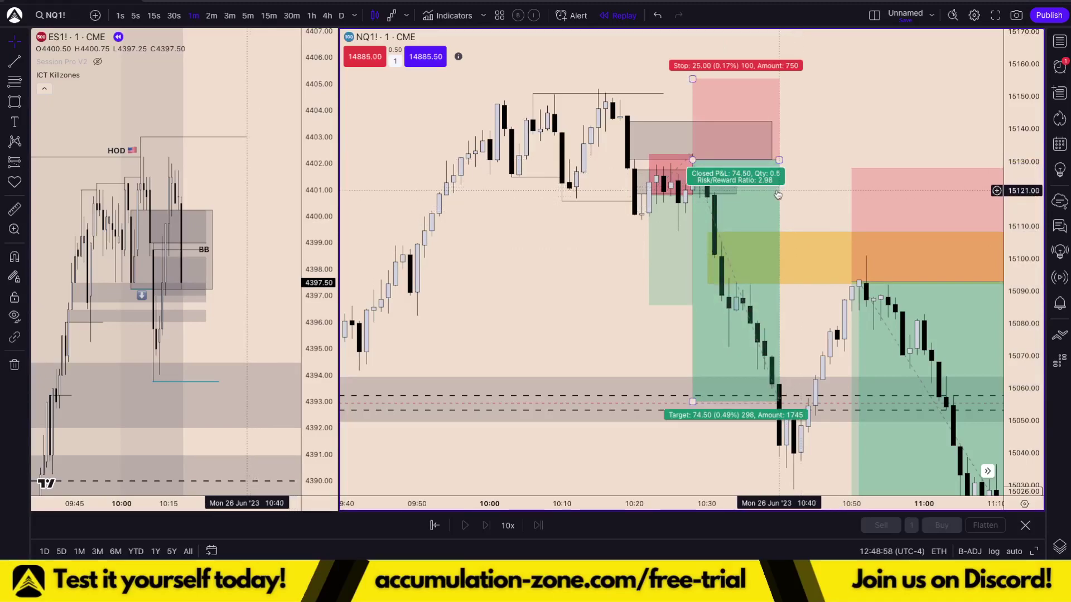
Delete the two modelled short positions placed beside the grey zones between about 10:22 and 10:40.
{"action": "left_click", "coordinate": [655, 261]}
{"action": "key", "text": "Delete"}
{"action": "left_click", "coordinate": [733, 253]}
{"action": "key", "text": "Delete"}
{"action": "scroll", "coordinate": [706, 294], "scroll_direction": "down", "scroll_amount": 2}
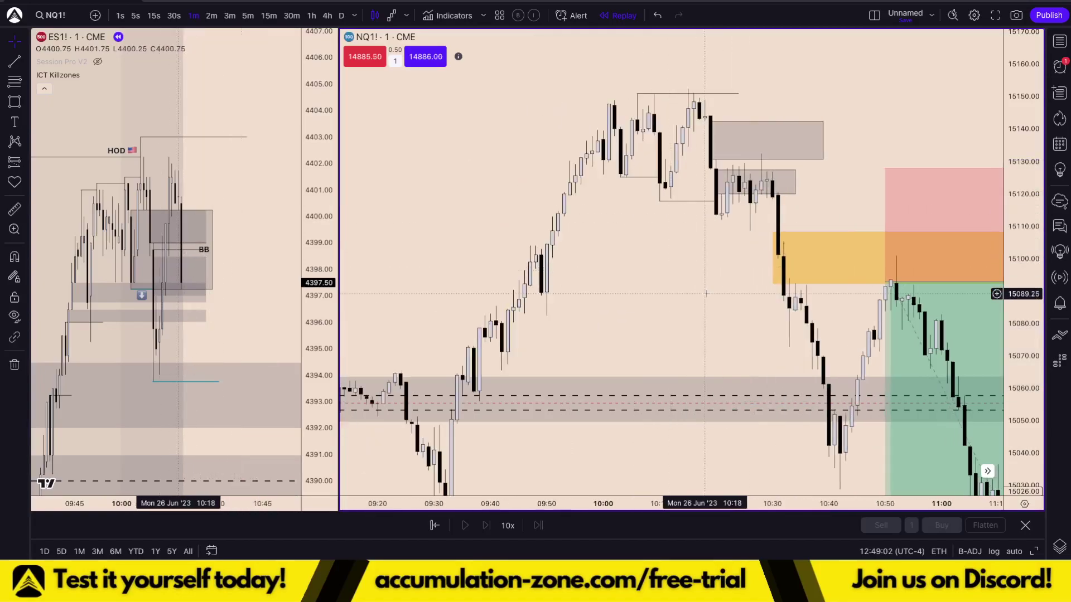
Widen the NQ1! chart pane and switch it to the five-minute timeframe.
{"action": "left_click_drag", "start_coordinate": [339, 234], "coordinate": [262, 235]}
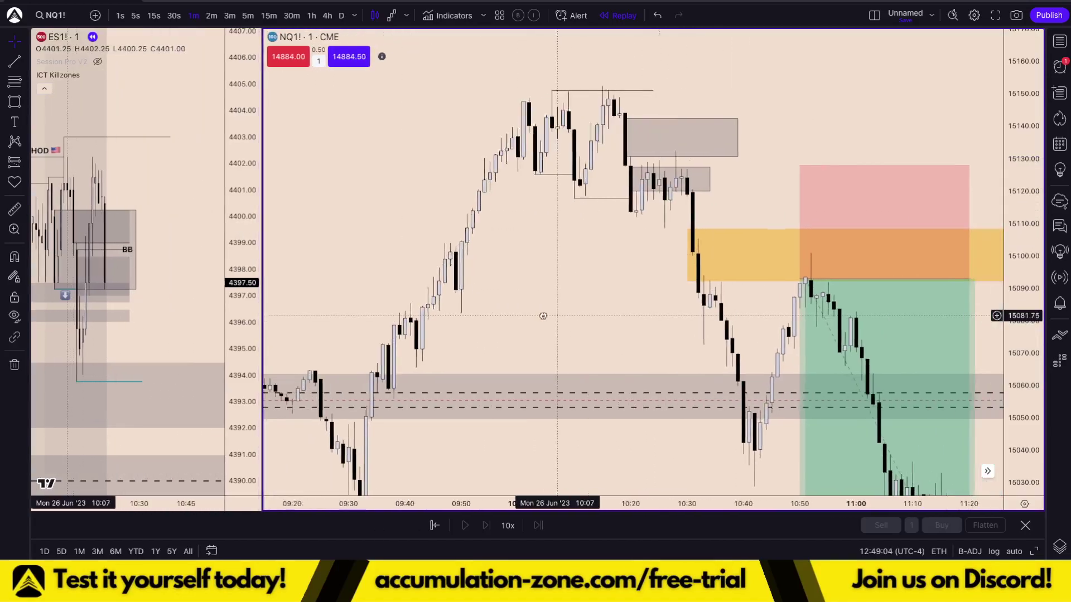
{"action": "left_click_drag", "start_coordinate": [559, 317], "coordinate": [497, 307]}
{"action": "left_click", "coordinate": [249, 21]}
{"action": "scroll", "coordinate": [675, 251], "scroll_direction": "down", "scroll_amount": 8}
{"action": "left_click_drag", "start_coordinate": [830, 271], "coordinate": [600, 251]}
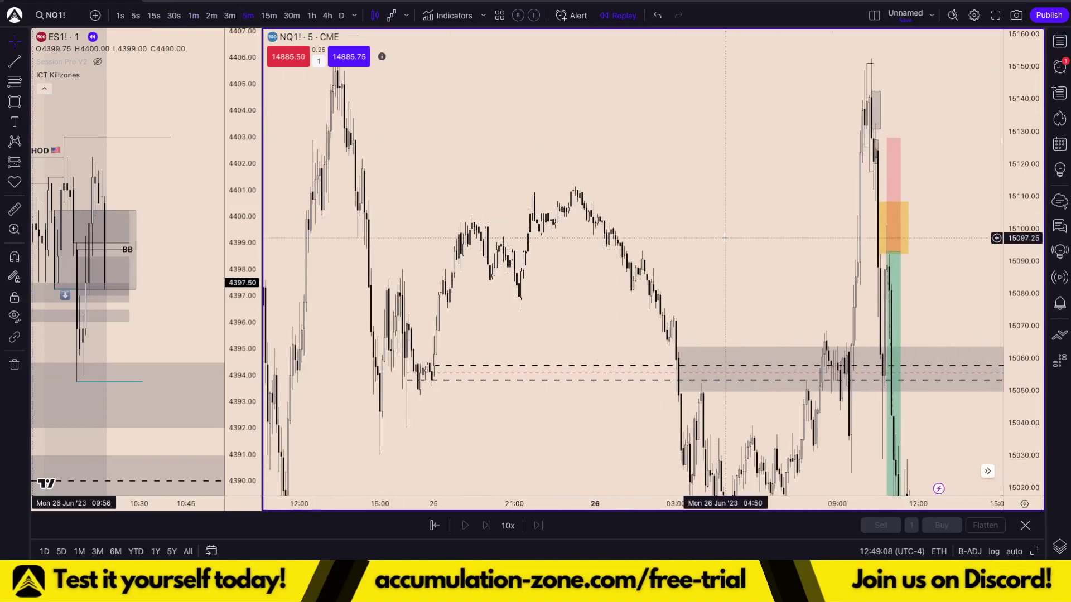
Delete the short swing level lines and the two grey zones around the 10:00–10:30 high on the NQ1! chart.
{"action": "left_click_drag", "start_coordinate": [725, 237], "coordinate": [671, 239]}
{"action": "scroll", "coordinate": [669, 244], "scroll_direction": "up", "scroll_amount": 10}
{"action": "left_click_drag", "start_coordinate": [764, 268], "coordinate": [983, 280]}
{"action": "scroll", "coordinate": [915, 263], "scroll_direction": "up", "scroll_amount": 5}
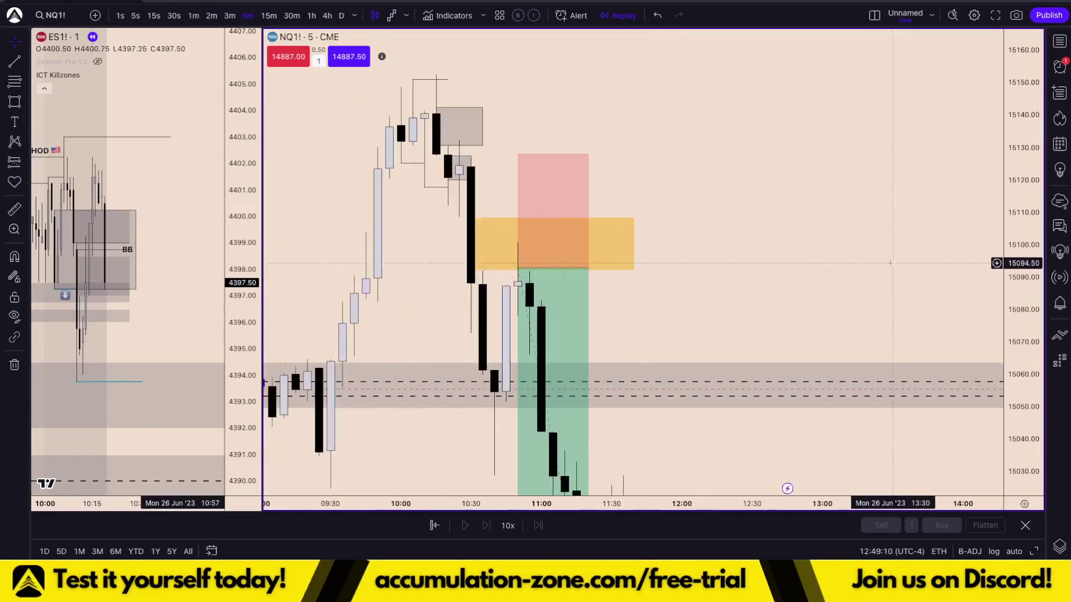
{"action": "left_click_drag", "start_coordinate": [1026, 204], "coordinate": [1025, 295]}
{"action": "left_click_drag", "start_coordinate": [761, 248], "coordinate": [870, 235]}
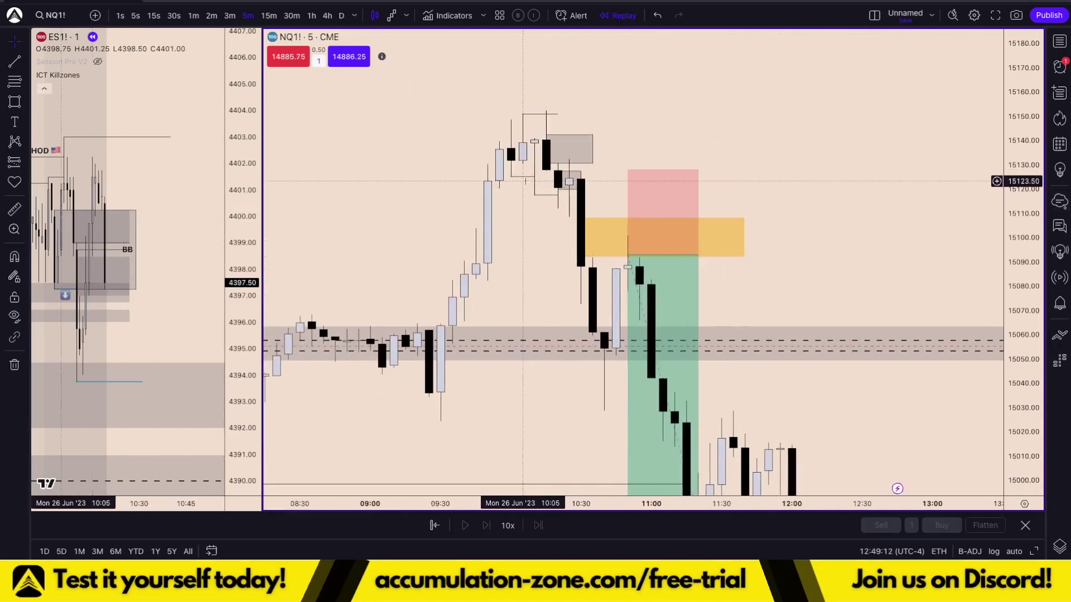
{"action": "left_click_drag", "start_coordinate": [571, 225], "coordinate": [510, 106]}
{"action": "key", "text": "Delete"}
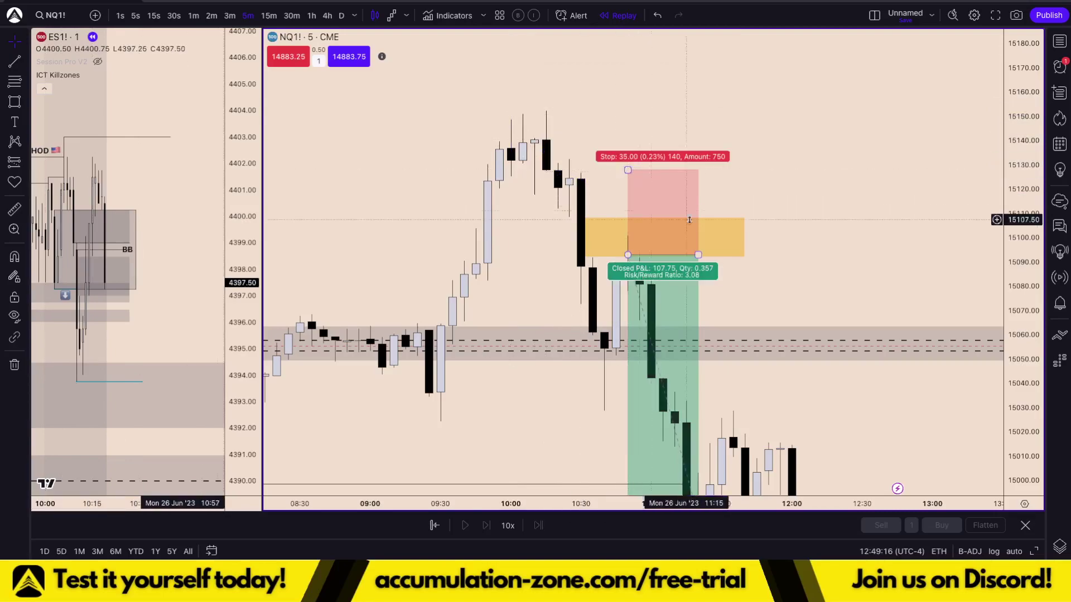
Draw a short horizontal trend line at 15117.75 from the 10:10 candle's low to the 10:20 candle.
{"action": "left_click_drag", "start_coordinate": [1038, 272], "coordinate": [1033, 179]}
{"action": "left_click_drag", "start_coordinate": [837, 176], "coordinate": [866, 244]}
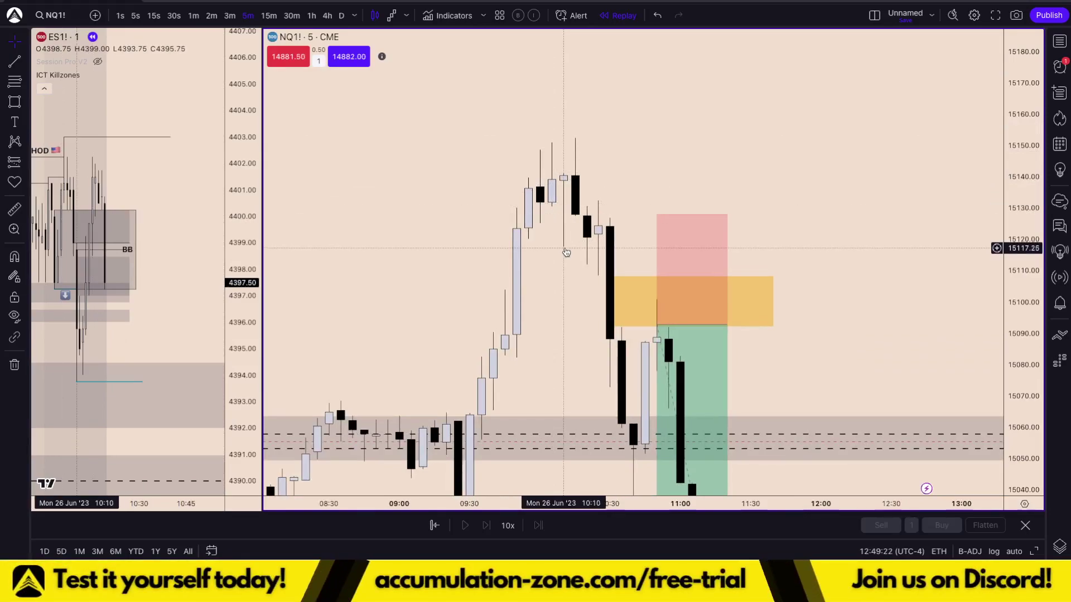
{"action": "left_click", "coordinate": [14, 65]}
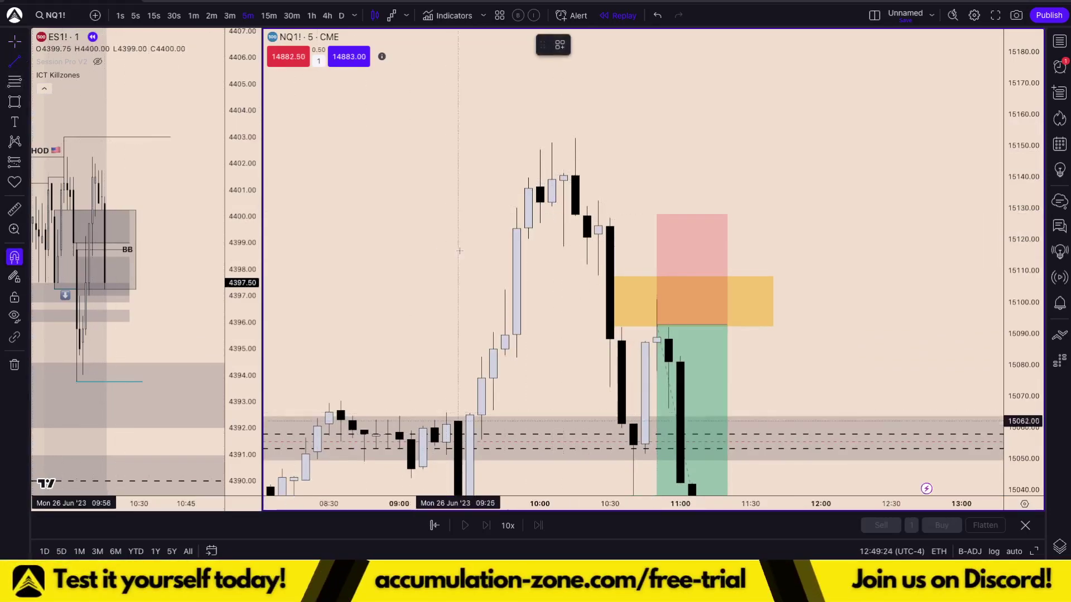
{"action": "left_click", "coordinate": [564, 247]}
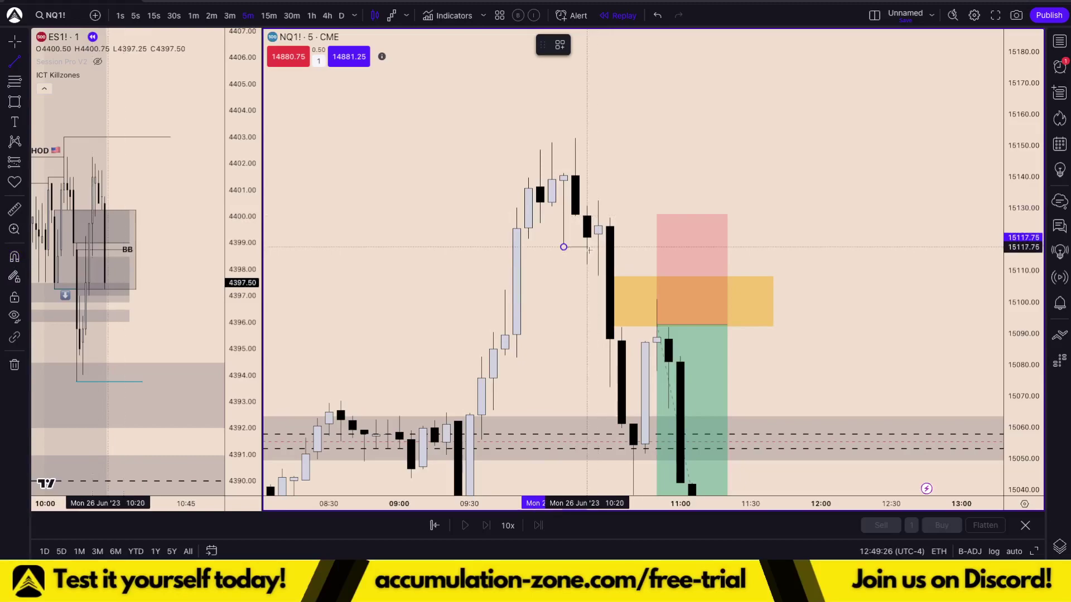
{"action": "left_click", "coordinate": [587, 247]}
{"action": "left_click_drag", "start_coordinate": [559, 301], "coordinate": [533, 209]}
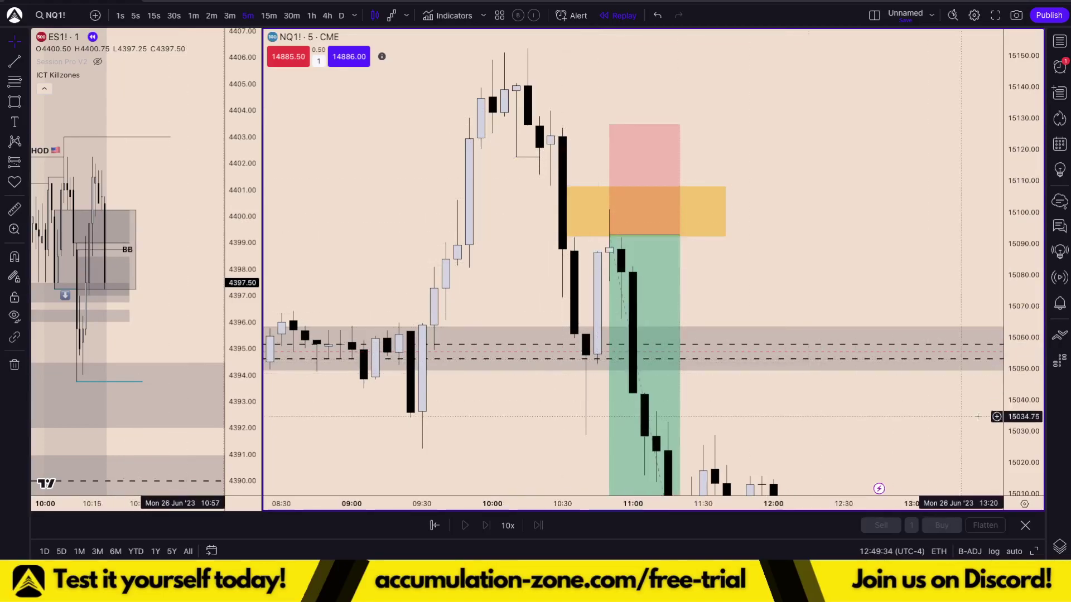
Examine the overnight and previous-day NQ1! price action around the grey band, the Sellside level and the orange line, and compare with ES1!
{"action": "left_click_drag", "start_coordinate": [1023, 420], "coordinate": [1022, 386]}
{"action": "left_click_drag", "start_coordinate": [848, 415], "coordinate": [906, 404]}
{"action": "scroll", "coordinate": [876, 384], "scroll_direction": "up", "scroll_amount": 1}
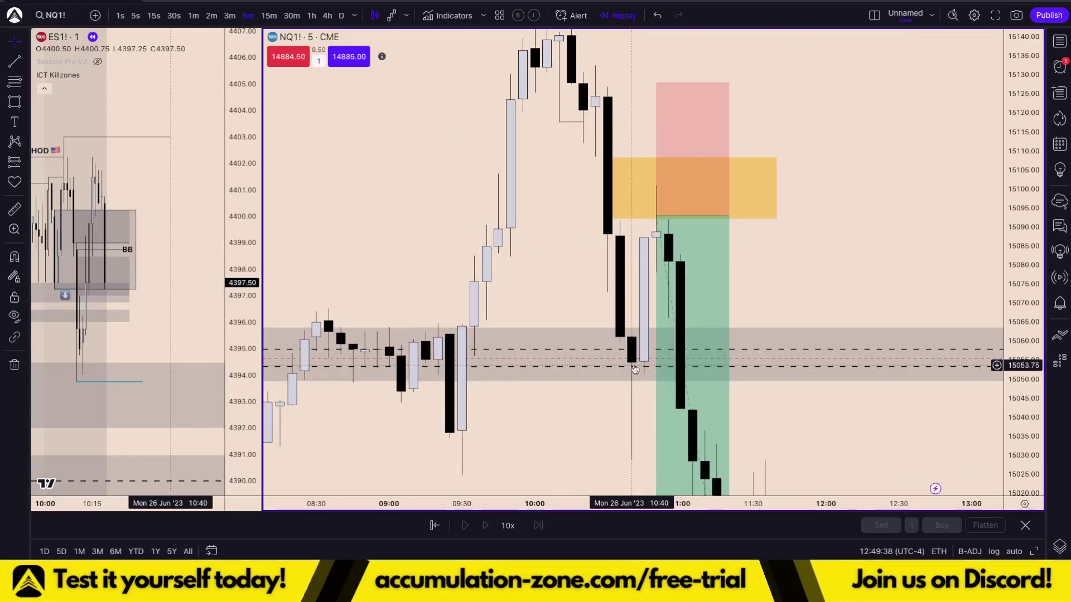
{"action": "scroll", "coordinate": [758, 383], "scroll_direction": "down", "scroll_amount": 5}
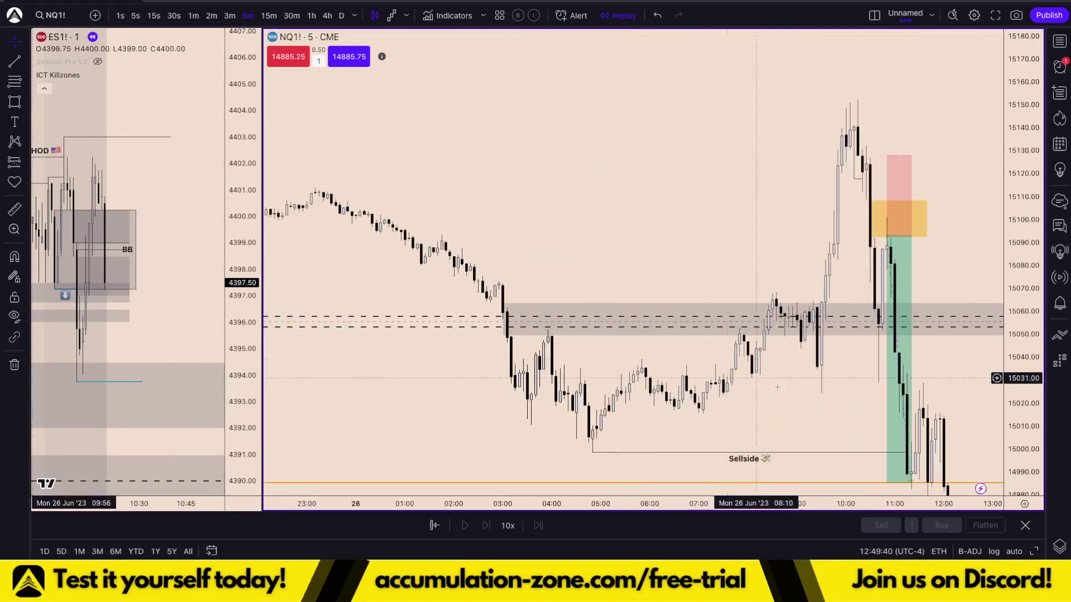
{"action": "left_click_drag", "start_coordinate": [759, 383], "coordinate": [642, 292]}
{"action": "scroll", "coordinate": [480, 295], "scroll_direction": "down", "scroll_amount": 5}
{"action": "scroll", "coordinate": [708, 342], "scroll_direction": "down", "scroll_amount": 4}
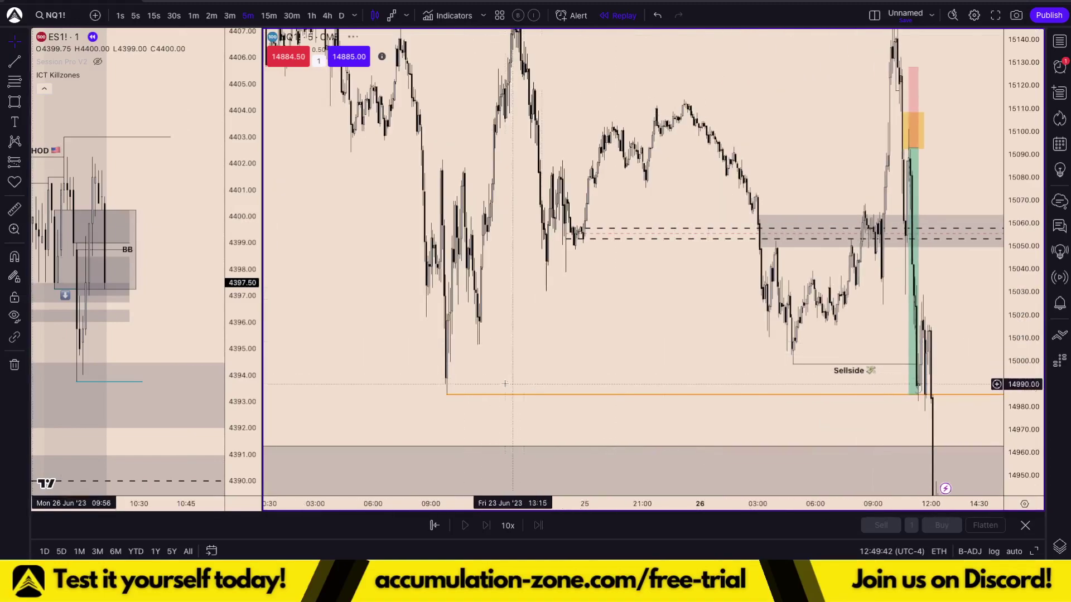
{"action": "scroll", "coordinate": [119, 314], "scroll_direction": "down", "scroll_amount": 5}
{"action": "left_click_drag", "start_coordinate": [117, 315], "coordinate": [162, 318]}
{"action": "scroll", "coordinate": [650, 373], "scroll_direction": "up", "scroll_amount": 5}
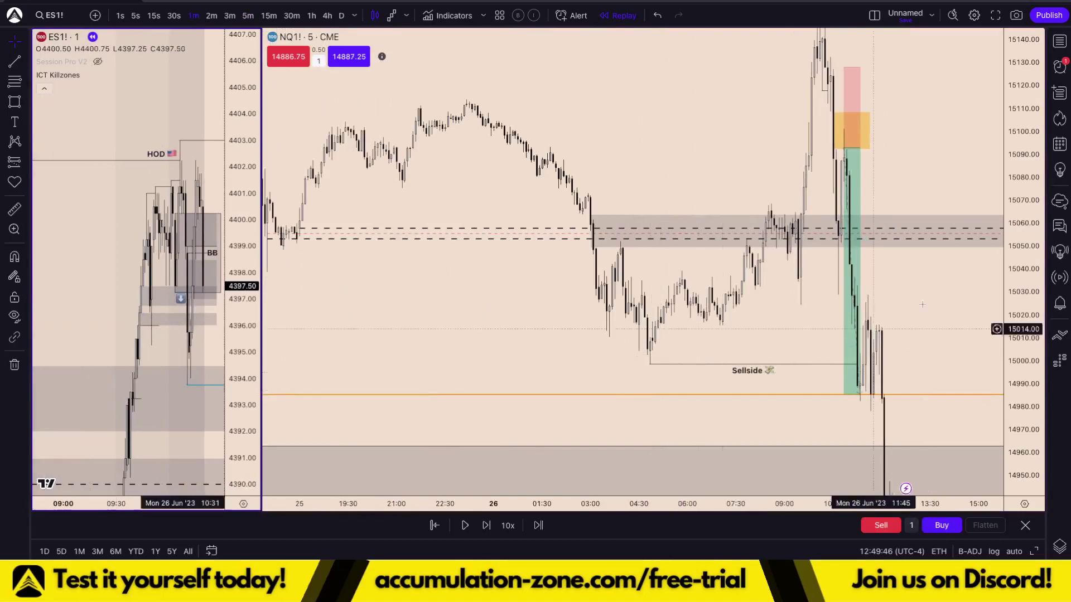
{"action": "scroll", "coordinate": [835, 275], "scroll_direction": "up", "scroll_amount": 3}
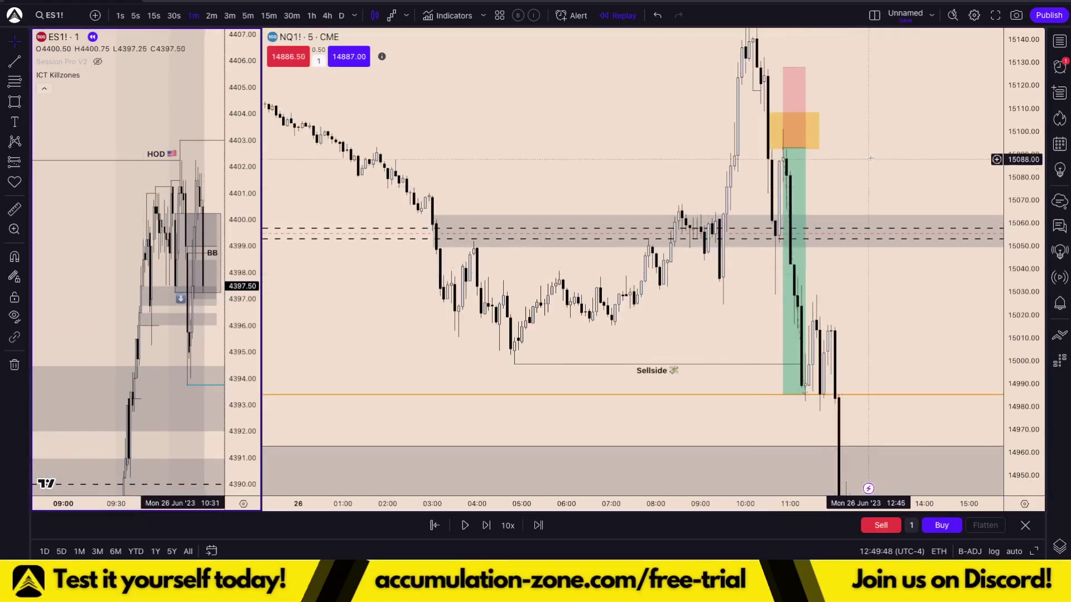
{"action": "left_click_drag", "start_coordinate": [870, 158], "coordinate": [874, 191]}
{"action": "scroll", "coordinate": [636, 214], "scroll_direction": "down", "scroll_amount": 5}
Draw a horizontal trend line from the overnight swing high at about 15114 across past the morning's sell-off.
{"action": "left_click", "coordinate": [15, 62]}
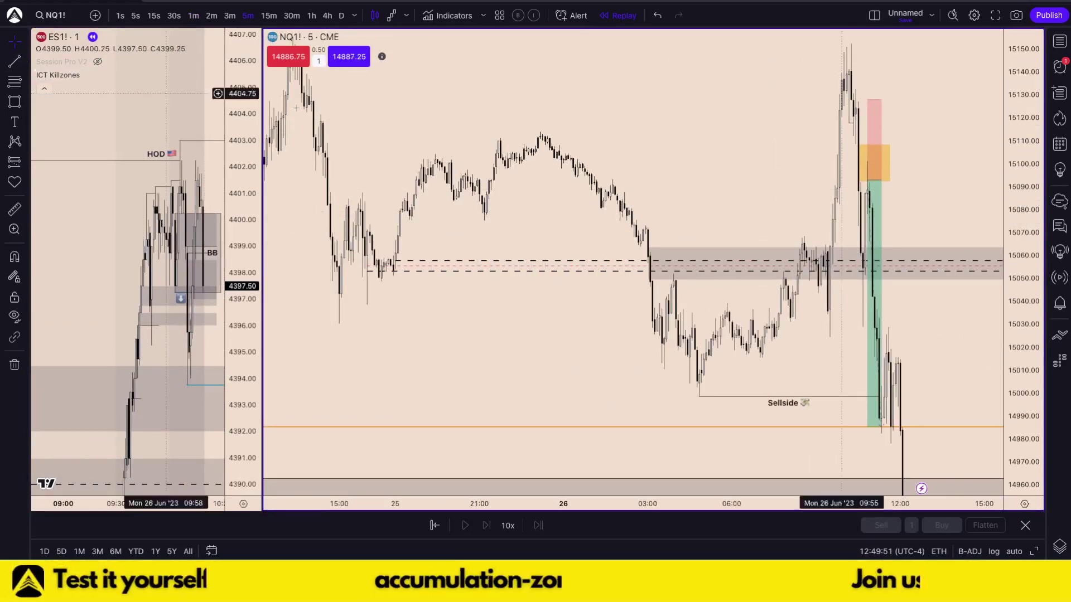
{"action": "left_click", "coordinate": [540, 132], "text": "ctrl"}
{"action": "left_click", "coordinate": [918, 133], "text": "shift"}
{"action": "left_click", "coordinate": [916, 176]}
Examine the remaining short position's entry, stop and target against the yellow zone, the Sellside level and the orange PDL line.
{"action": "scroll", "coordinate": [915, 194], "scroll_direction": "up", "scroll_amount": 5}
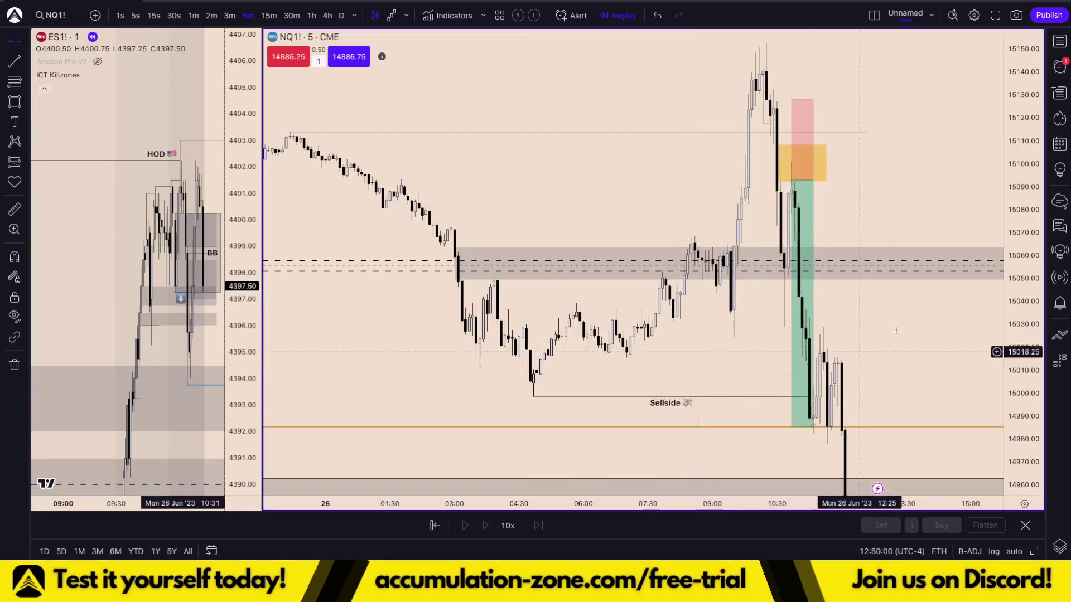
{"action": "scroll", "coordinate": [904, 323], "scroll_direction": "up", "scroll_amount": 3}
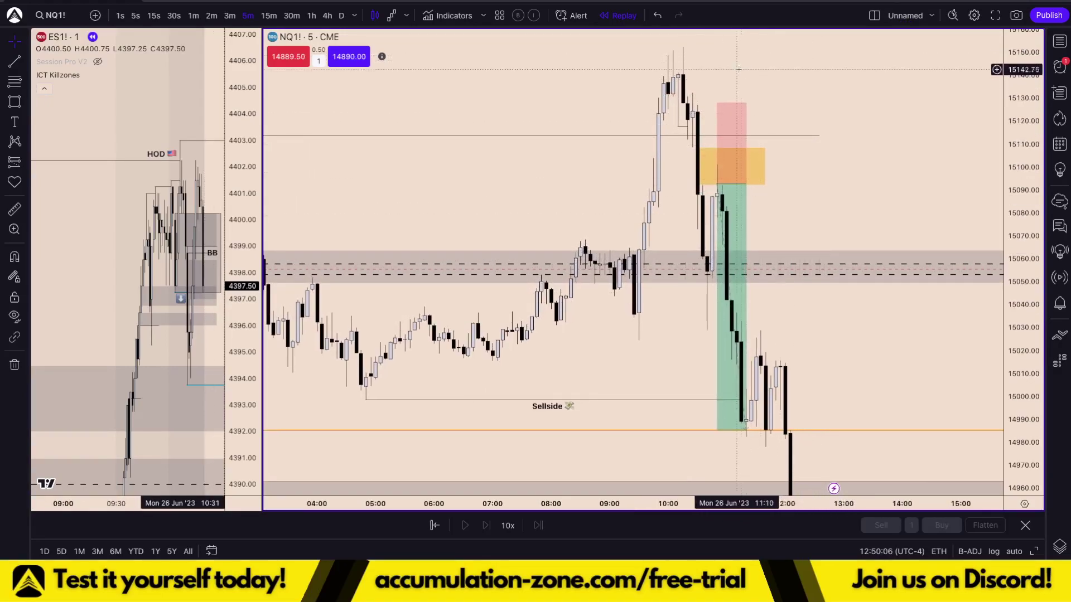
{"action": "scroll", "coordinate": [593, 239], "scroll_direction": "down", "scroll_amount": 3}
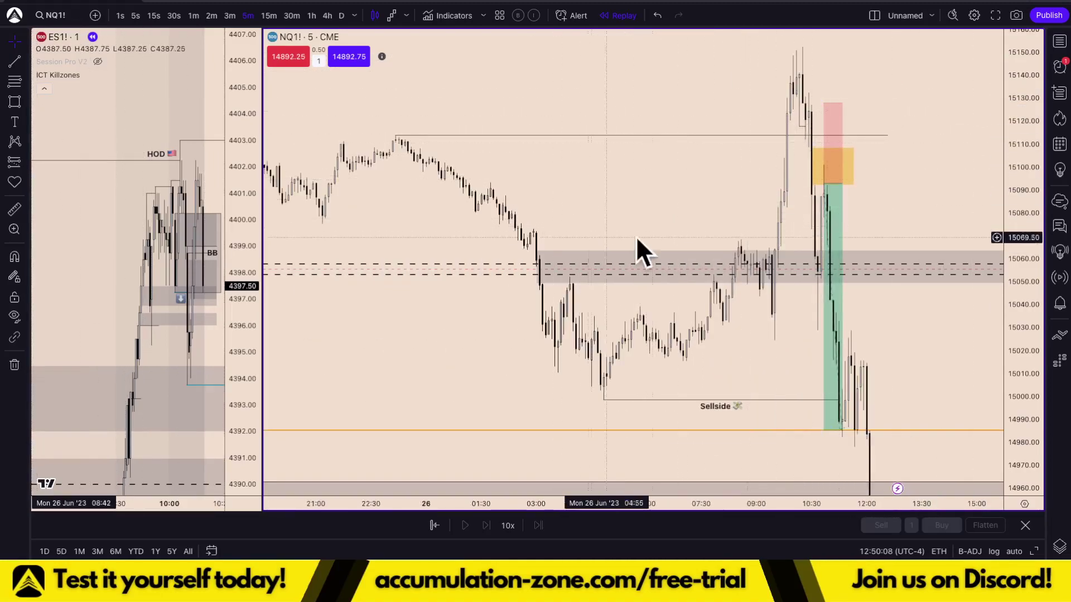
{"action": "left_click_drag", "start_coordinate": [772, 350], "coordinate": [708, 280]}
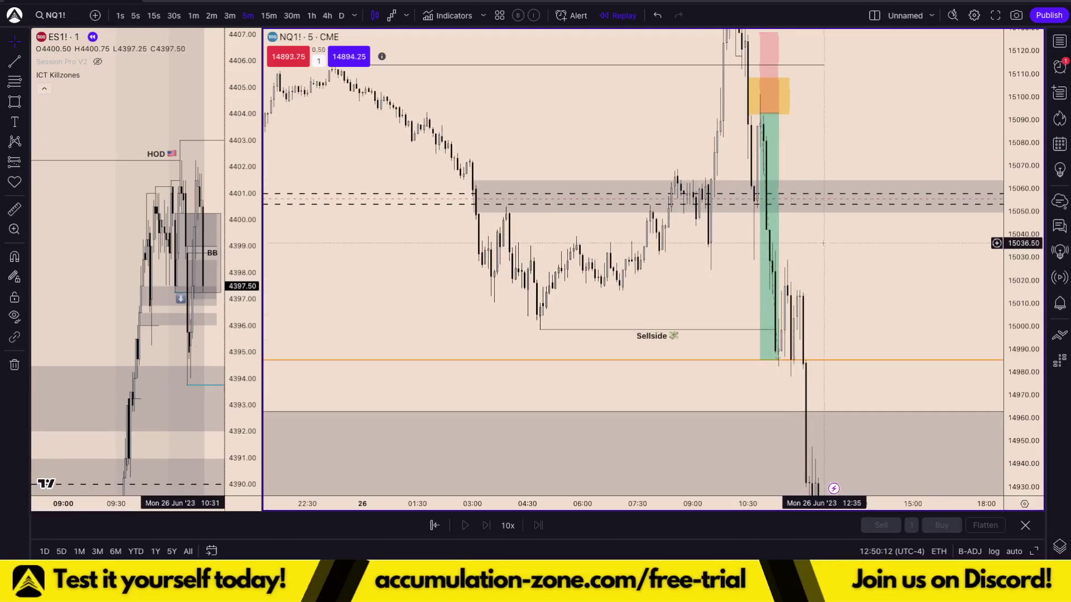
{"action": "scroll", "coordinate": [649, 201], "scroll_direction": "up", "scroll_amount": 5}
{"action": "left_click_drag", "start_coordinate": [649, 200], "coordinate": [764, 228]}
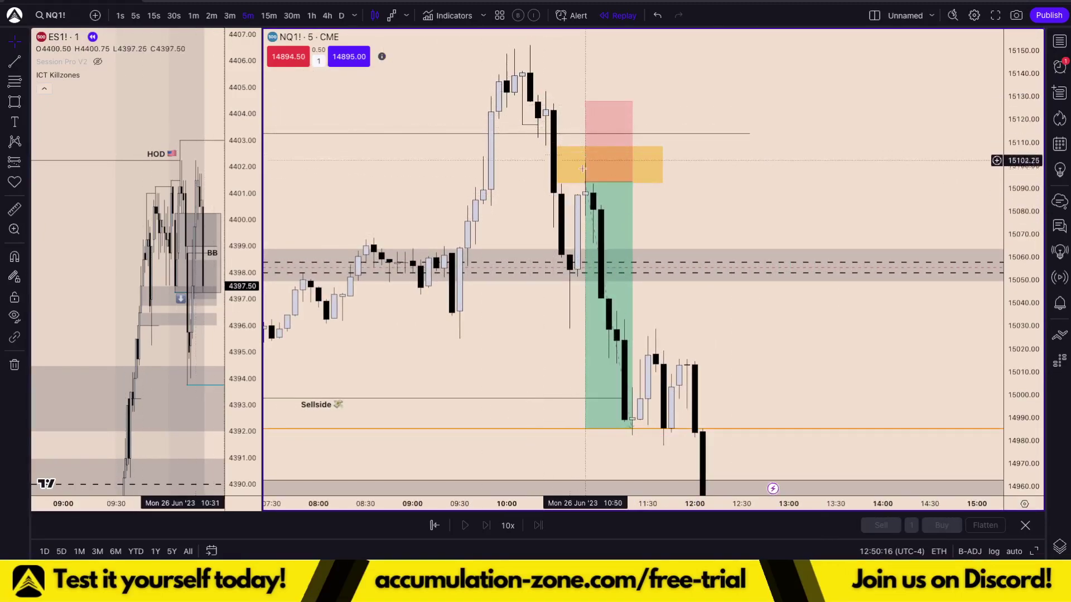
{"action": "left_click", "coordinate": [585, 183]}
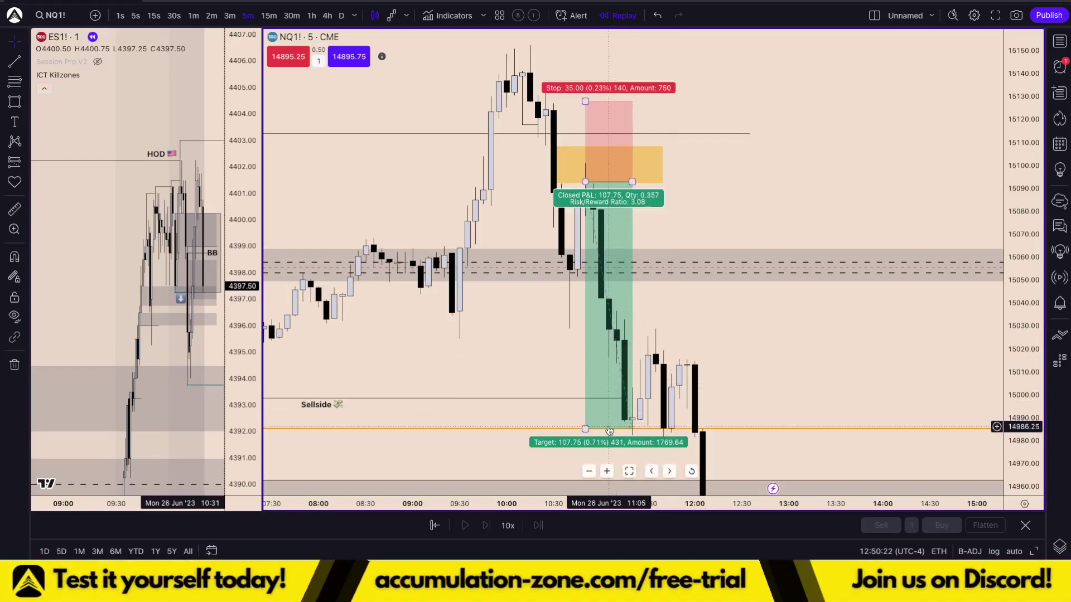
{"action": "scroll", "coordinate": [609, 431], "scroll_direction": "down", "scroll_amount": 10}
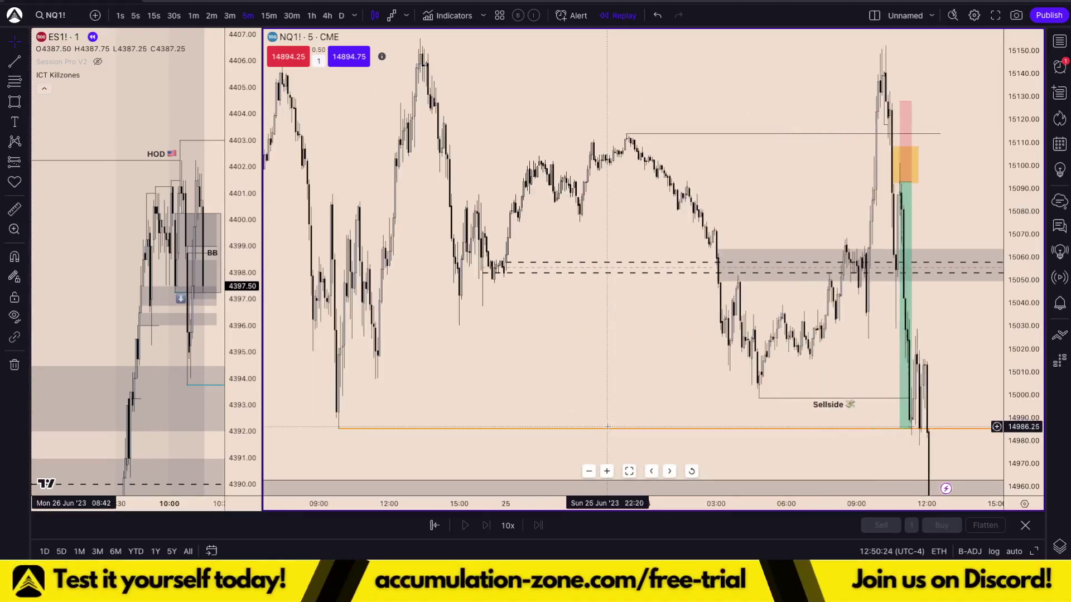
{"action": "scroll", "coordinate": [665, 395], "scroll_direction": "up", "scroll_amount": 10}
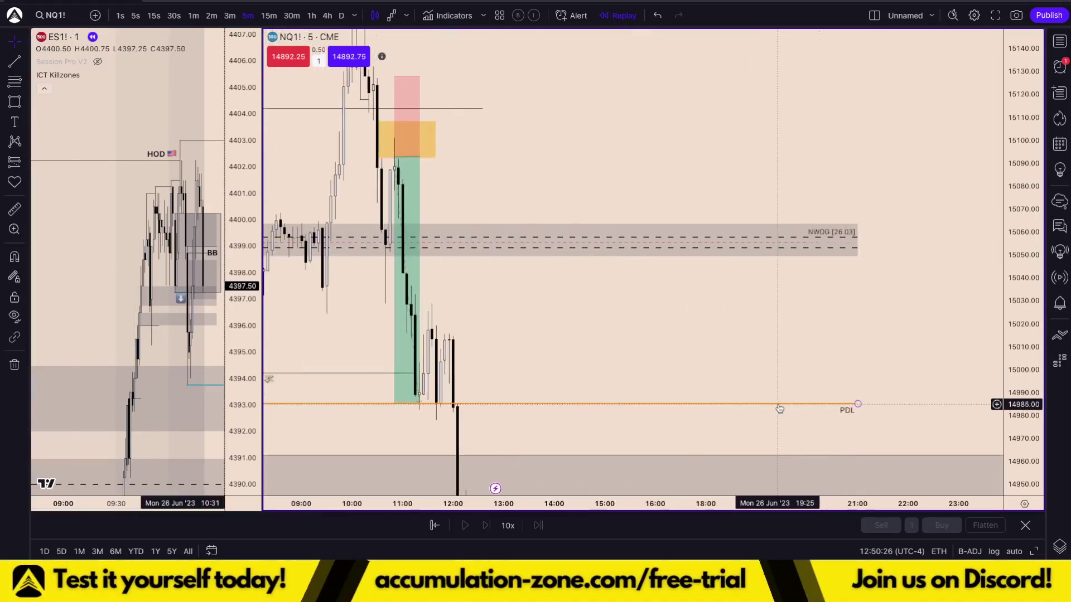
{"action": "scroll", "coordinate": [575, 364], "scroll_direction": "up", "scroll_amount": 4}
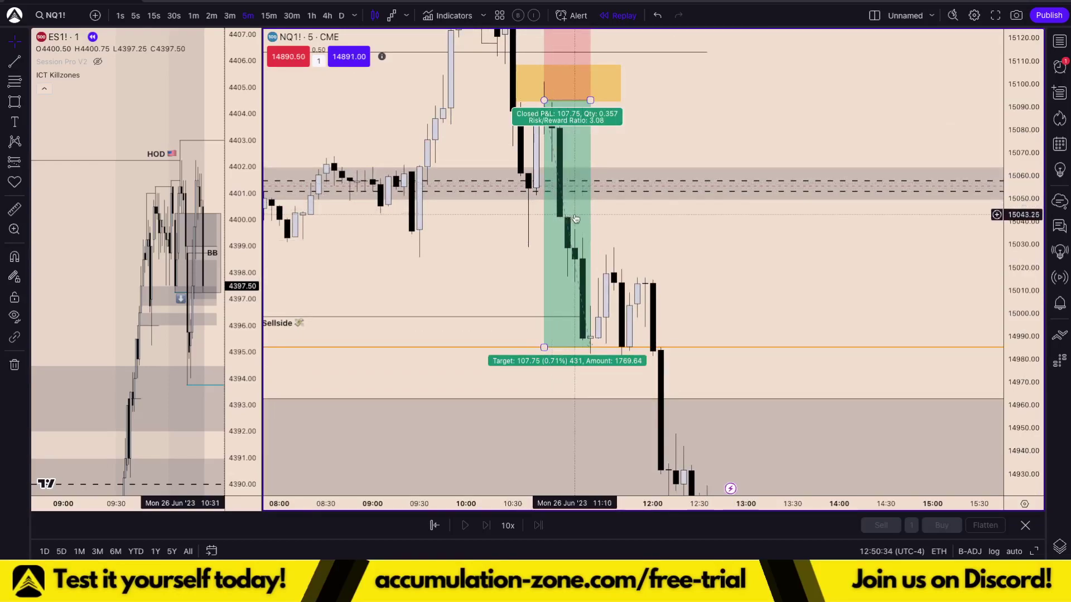
Examine the continued decline below the PDL line and through the large lower grey zone after 12:00.
{"action": "left_click_drag", "start_coordinate": [875, 295], "coordinate": [853, 312]}
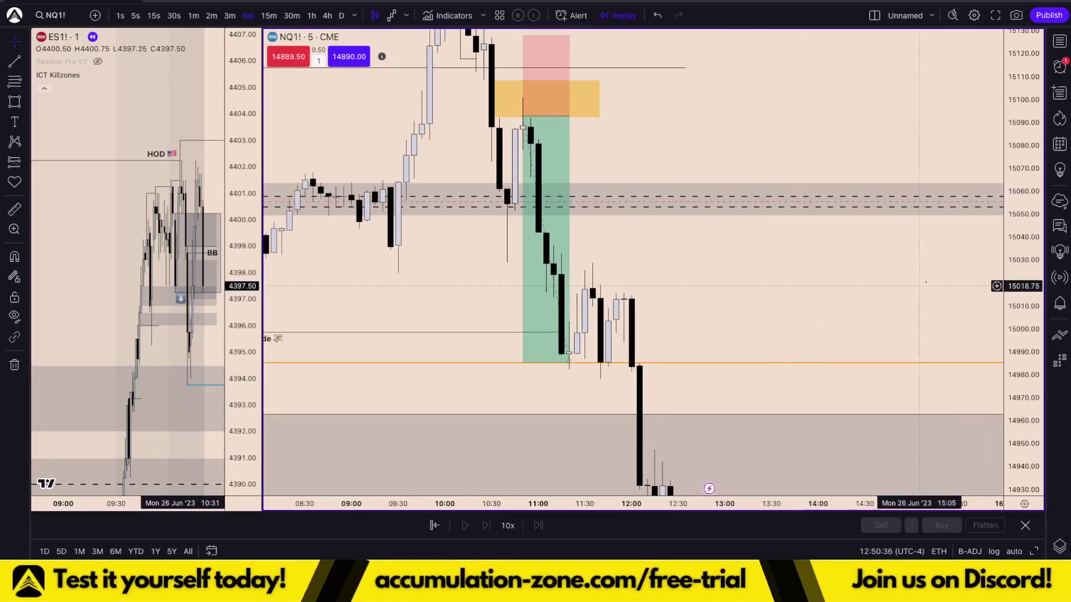
{"action": "left_click_drag", "start_coordinate": [1016, 257], "coordinate": [1014, 301]}
{"action": "left_click_drag", "start_coordinate": [843, 306], "coordinate": [664, 233]}
{"action": "scroll", "coordinate": [662, 233], "scroll_direction": "down", "scroll_amount": 5}
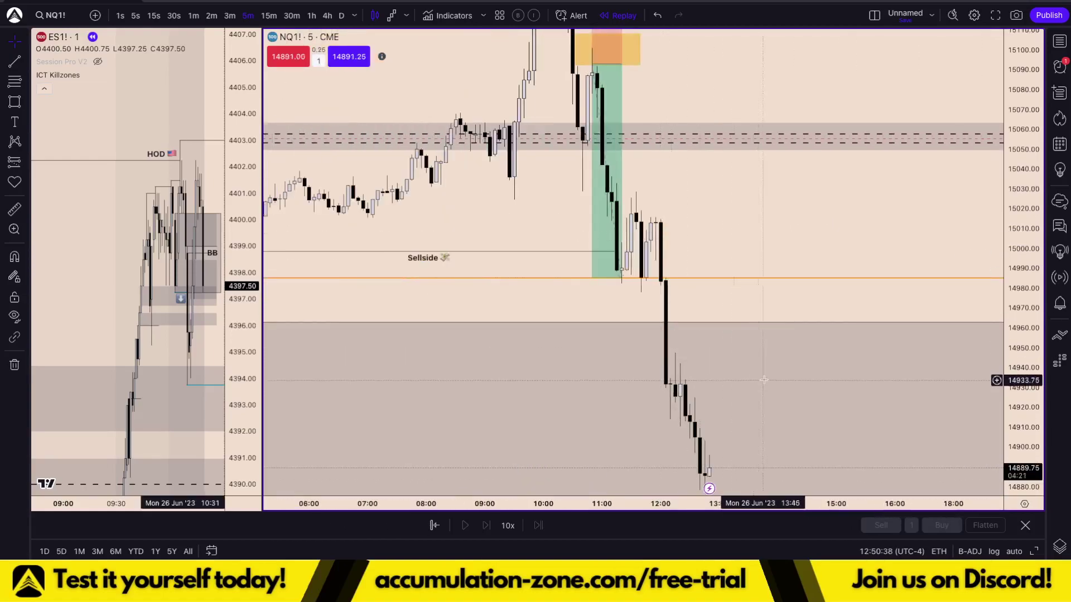
{"action": "left_click_drag", "start_coordinate": [788, 318], "coordinate": [703, 212]}
{"action": "left_click_drag", "start_coordinate": [609, 119], "coordinate": [605, 279]}
{"action": "left_click_drag", "start_coordinate": [665, 127], "coordinate": [748, 193]}
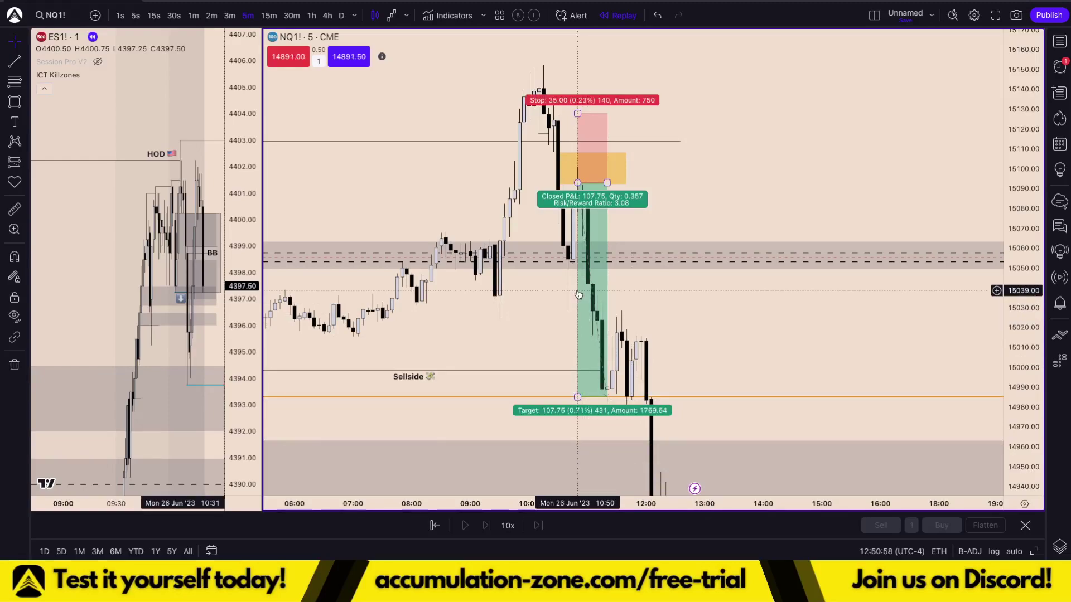
Examine the short position's entry at the yellow zone in relation to the 10:30 sell-off candle and the overnight high line.
{"action": "left_click_drag", "start_coordinate": [738, 184], "coordinate": [824, 179]}
{"action": "scroll", "coordinate": [821, 179], "scroll_direction": "up", "scroll_amount": 6}
{"action": "left_click_drag", "start_coordinate": [513, 195], "coordinate": [859, 182]}
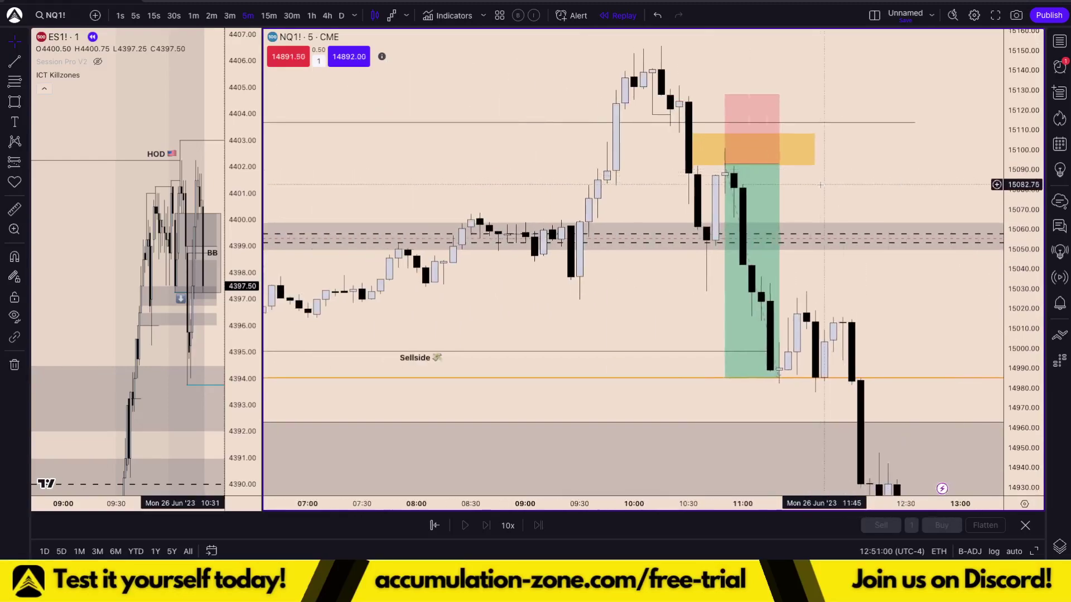
{"action": "scroll", "coordinate": [820, 184], "scroll_direction": "up", "scroll_amount": 2}
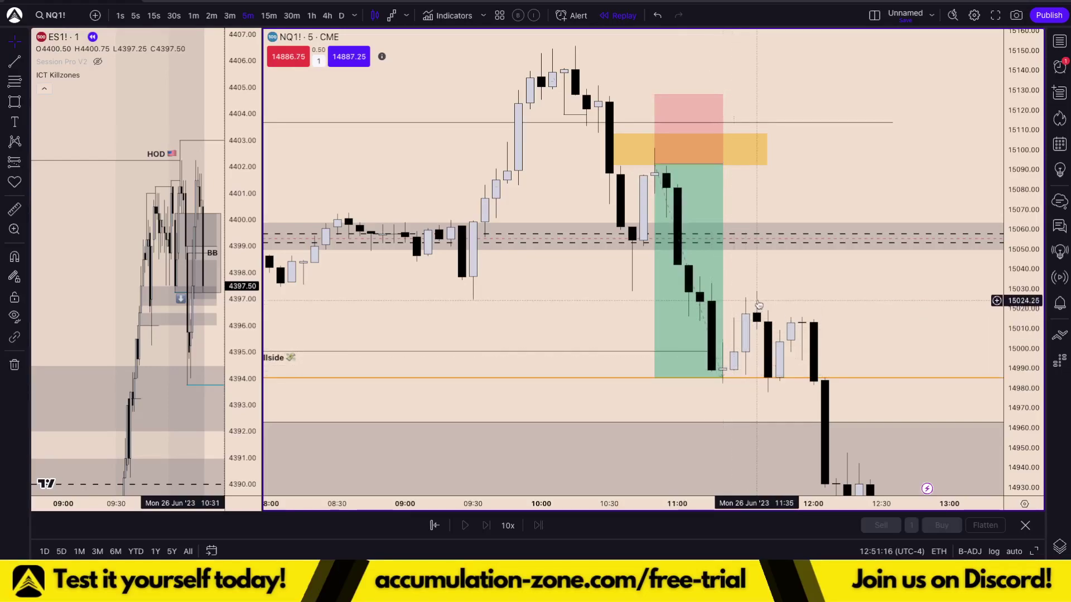
{"action": "left_click_drag", "start_coordinate": [757, 305], "coordinate": [751, 319]}
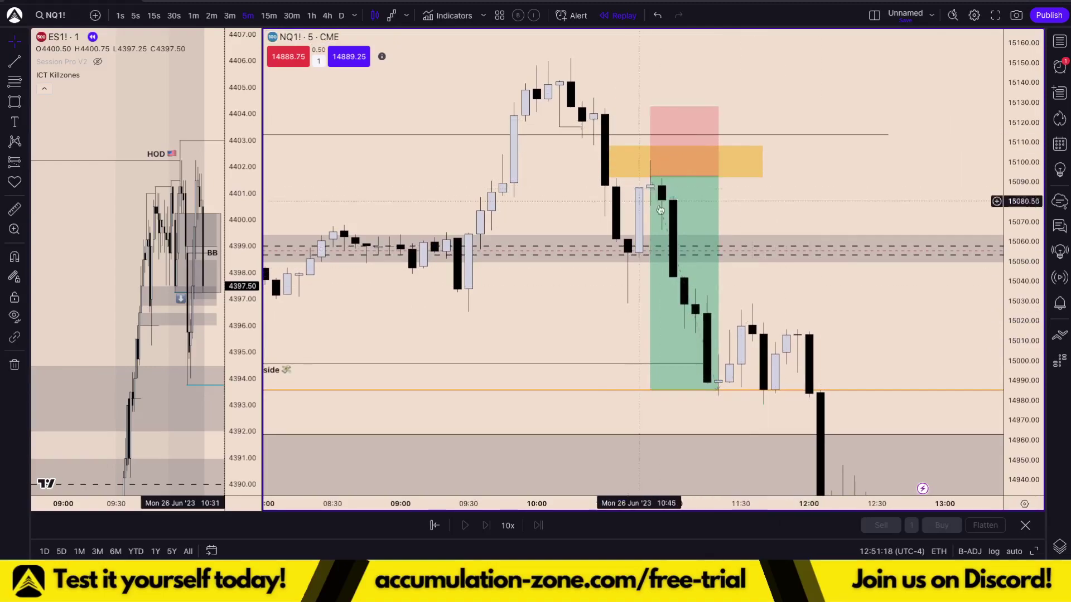
{"action": "left_click", "coordinate": [707, 208]}
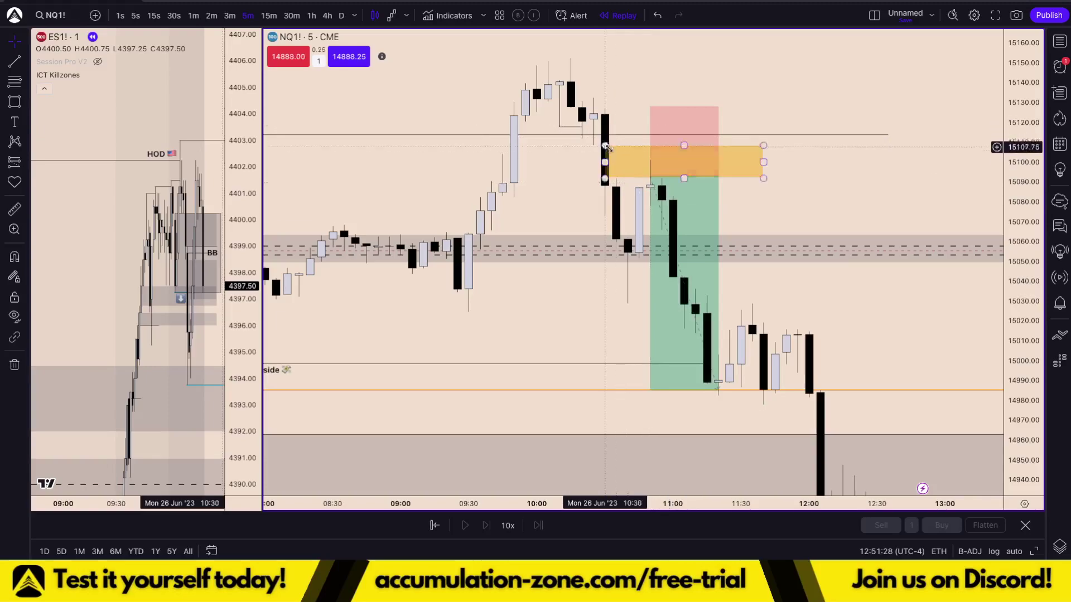
{"action": "scroll", "coordinate": [630, 156], "scroll_direction": "down", "scroll_amount": 3}
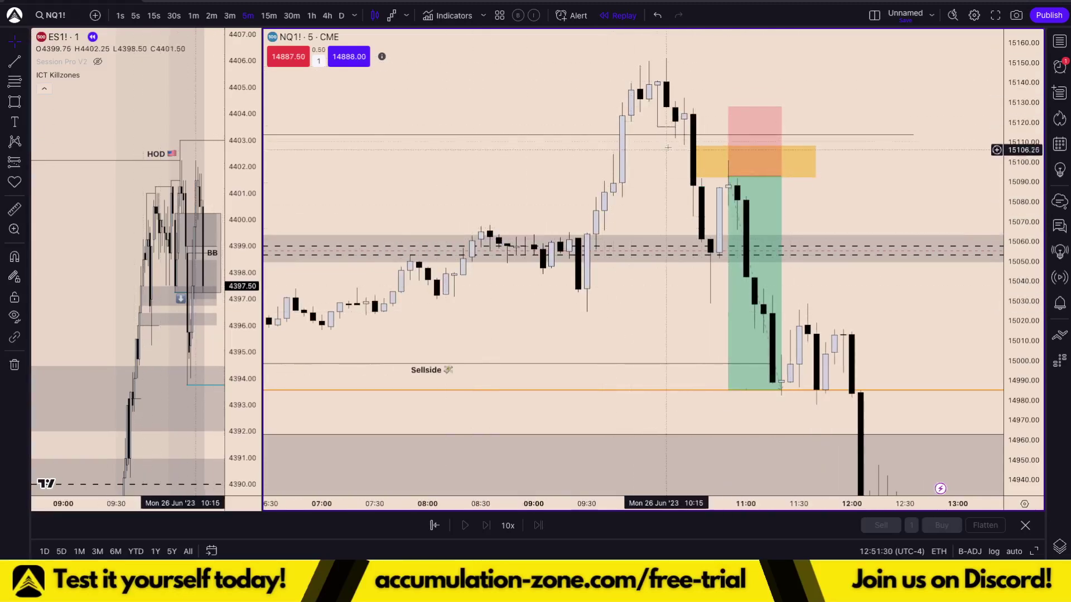
{"action": "left_click_drag", "start_coordinate": [917, 314], "coordinate": [829, 356]}
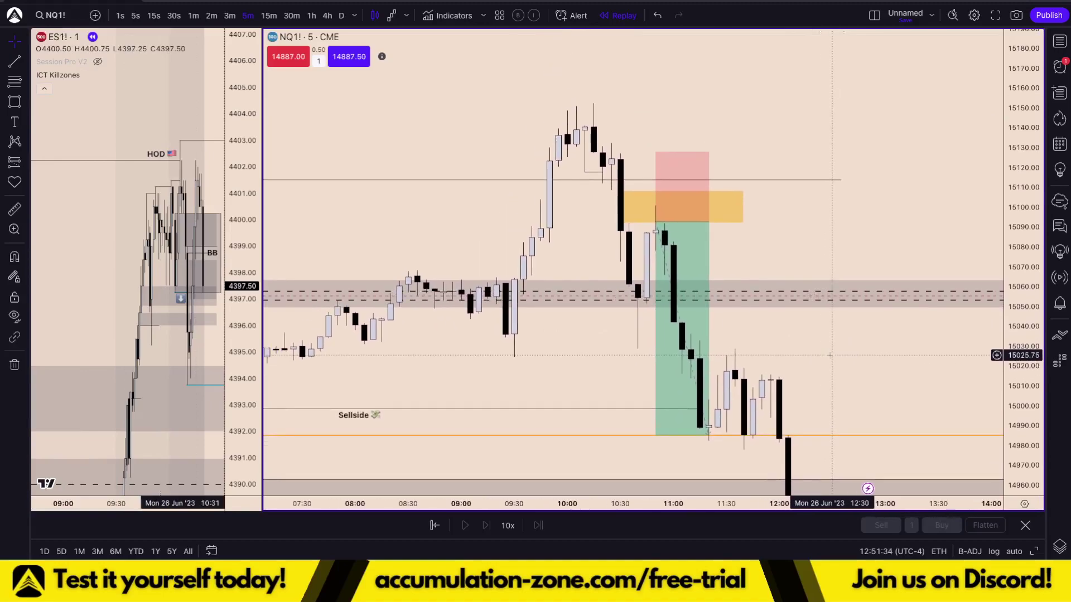
{"action": "left_click_drag", "start_coordinate": [769, 244], "coordinate": [806, 229]}
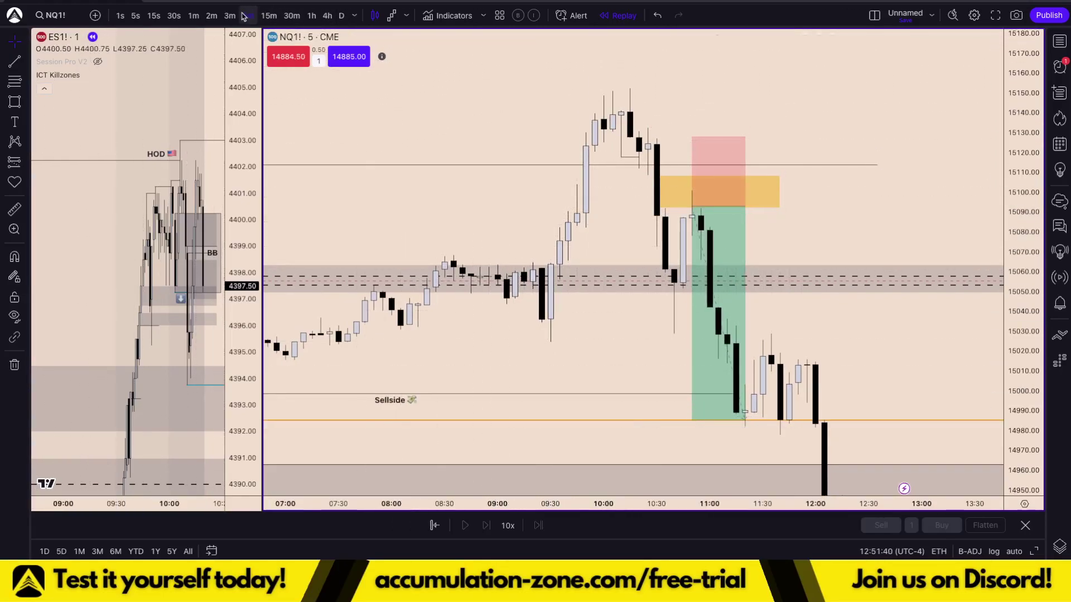
Switch the NQ1! chart to the one-minute timeframe and examine the short position against the yellow zone.
{"action": "left_click", "coordinate": [193, 16]}
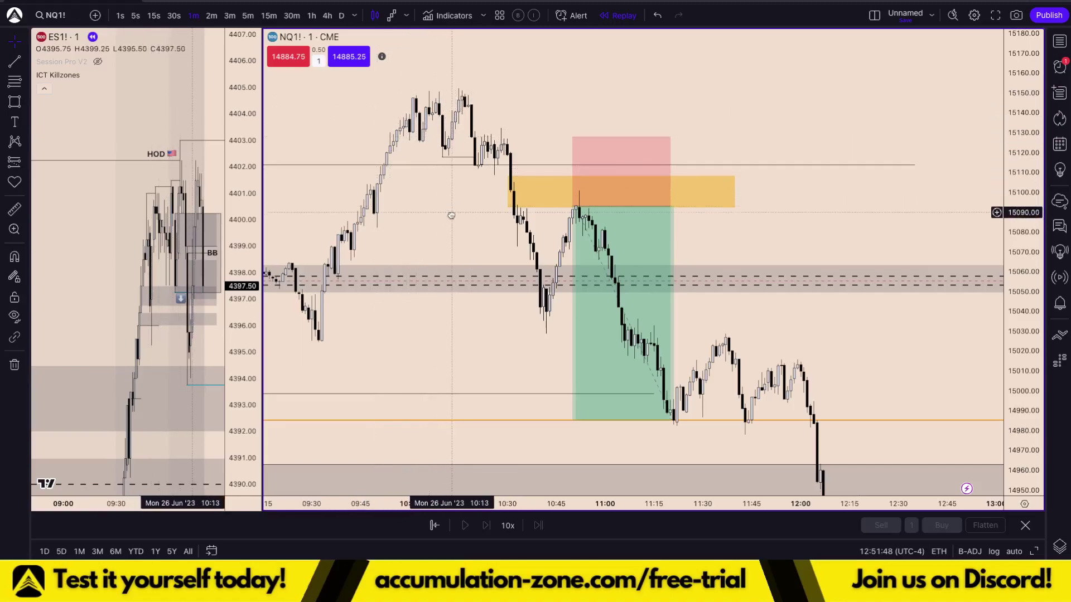
{"action": "left_click_drag", "start_coordinate": [450, 212], "coordinate": [449, 223]}
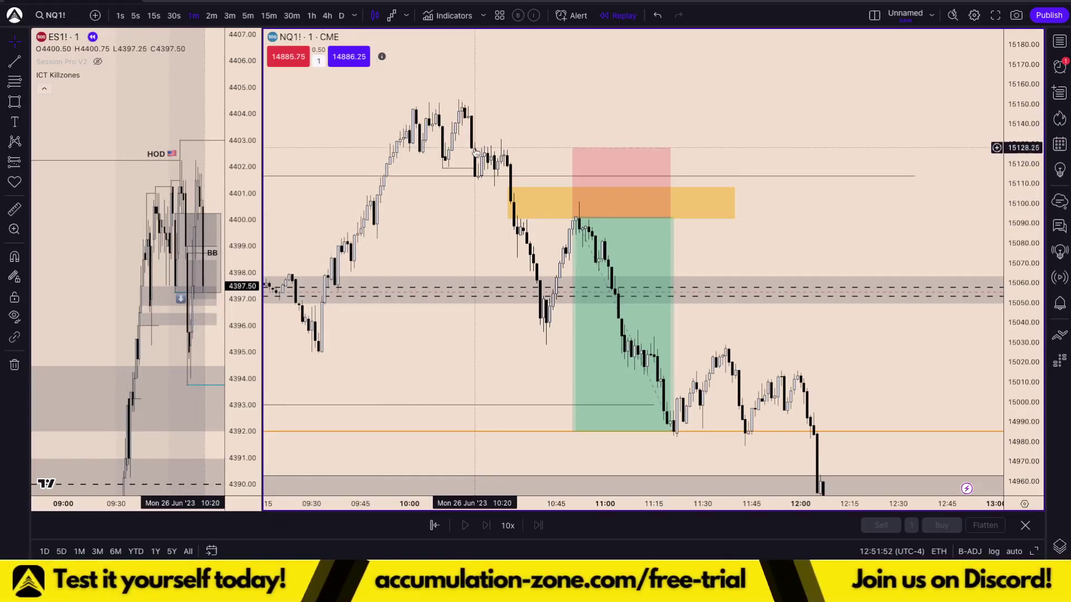
{"action": "scroll", "coordinate": [479, 157], "scroll_direction": "up", "scroll_amount": 2}
{"action": "left_click_drag", "start_coordinate": [445, 159], "coordinate": [559, 154]}
{"action": "scroll", "coordinate": [555, 158], "scroll_direction": "up", "scroll_amount": 3}
{"action": "left_click_drag", "start_coordinate": [1024, 320], "coordinate": [1024, 206]}
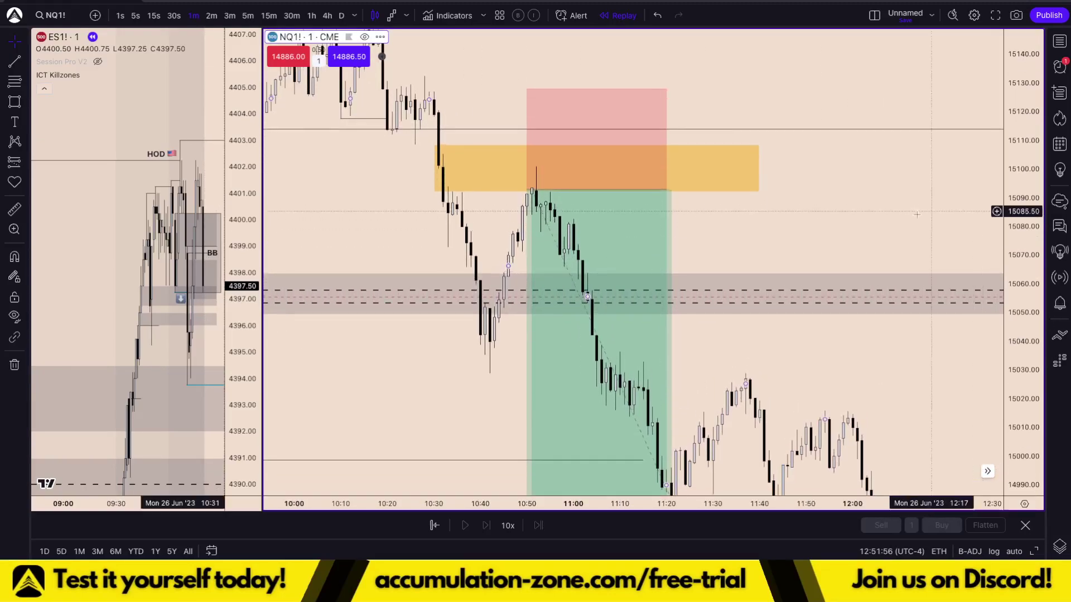
Examine the one-minute swing highs after 10:00 and the 10:30 sell-off leading into the short entry.
{"action": "left_click_drag", "start_coordinate": [415, 201], "coordinate": [634, 340]}
{"action": "left_click_drag", "start_coordinate": [629, 237], "coordinate": [606, 234]}
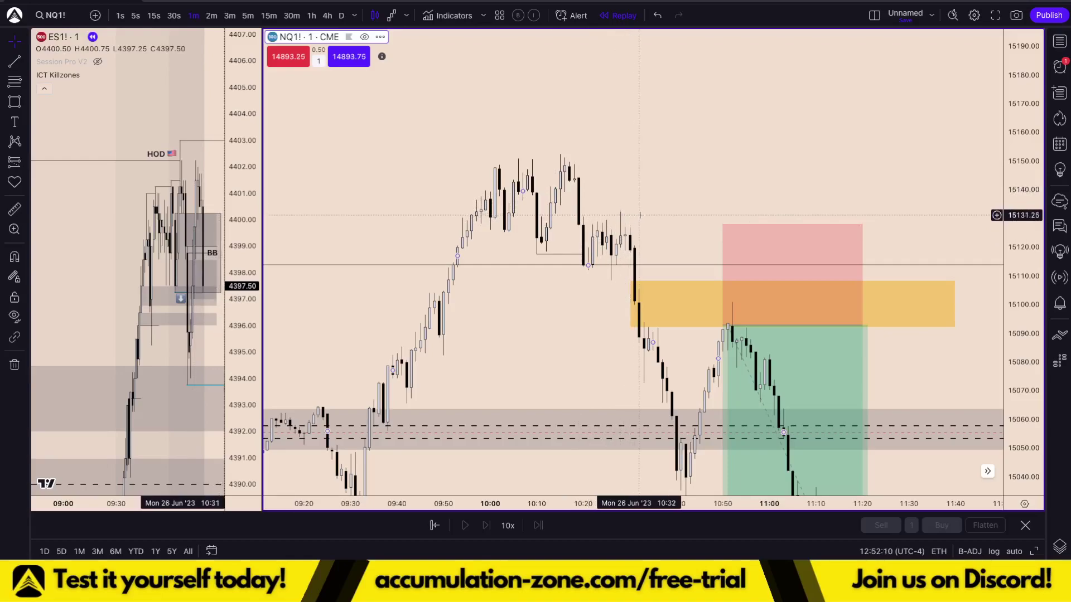
{"action": "left_click_drag", "start_coordinate": [640, 215], "coordinate": [628, 197]}
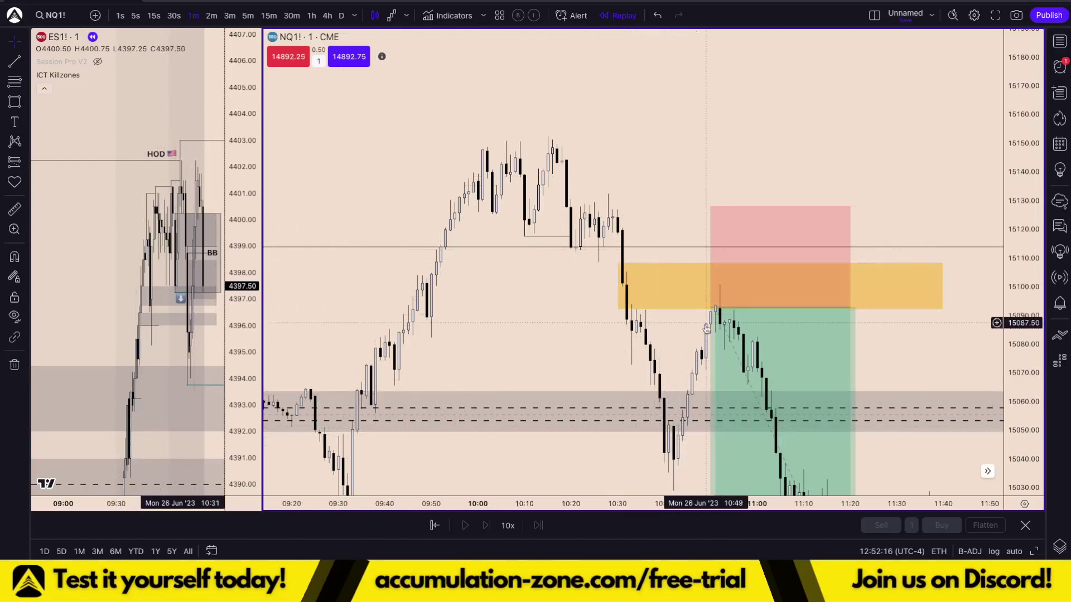
{"action": "left_click", "coordinate": [642, 309]}
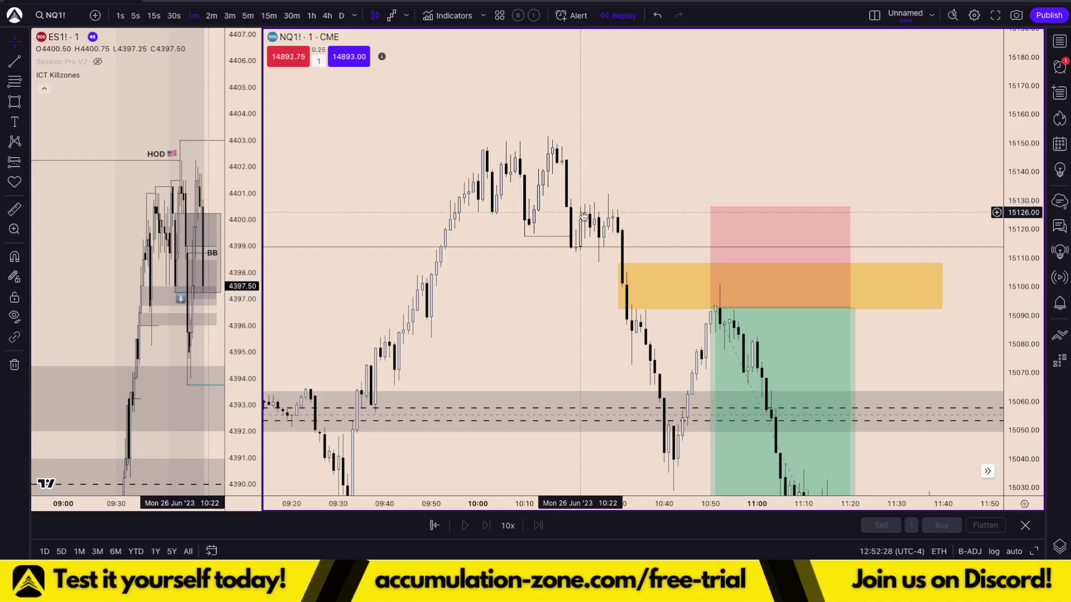
{"action": "left_click_drag", "start_coordinate": [551, 291], "coordinate": [418, 233]}
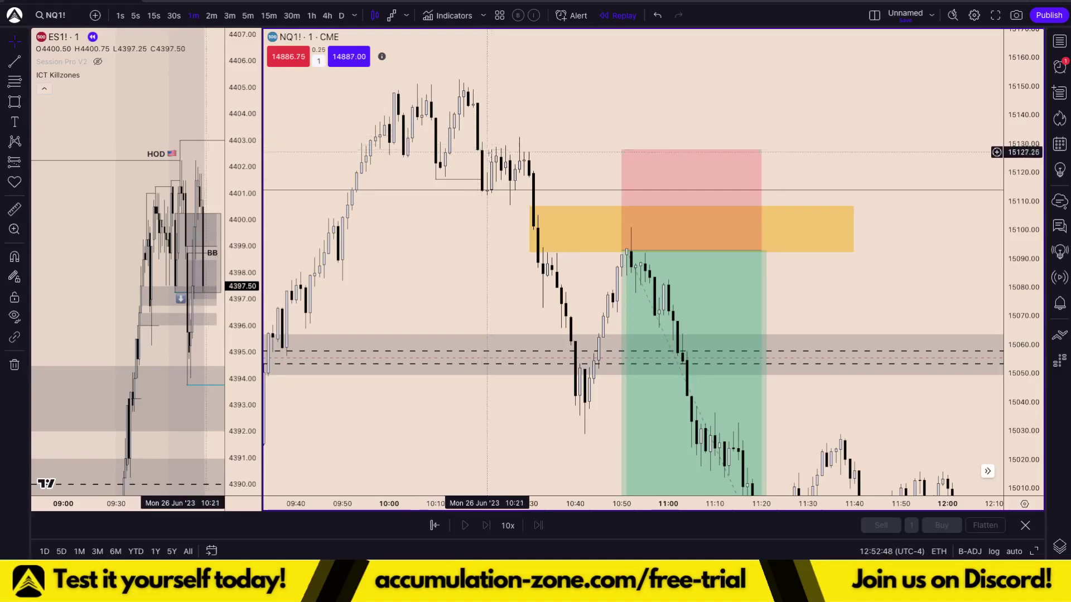
{"action": "scroll", "coordinate": [412, 246], "scroll_direction": "down", "scroll_amount": 5}
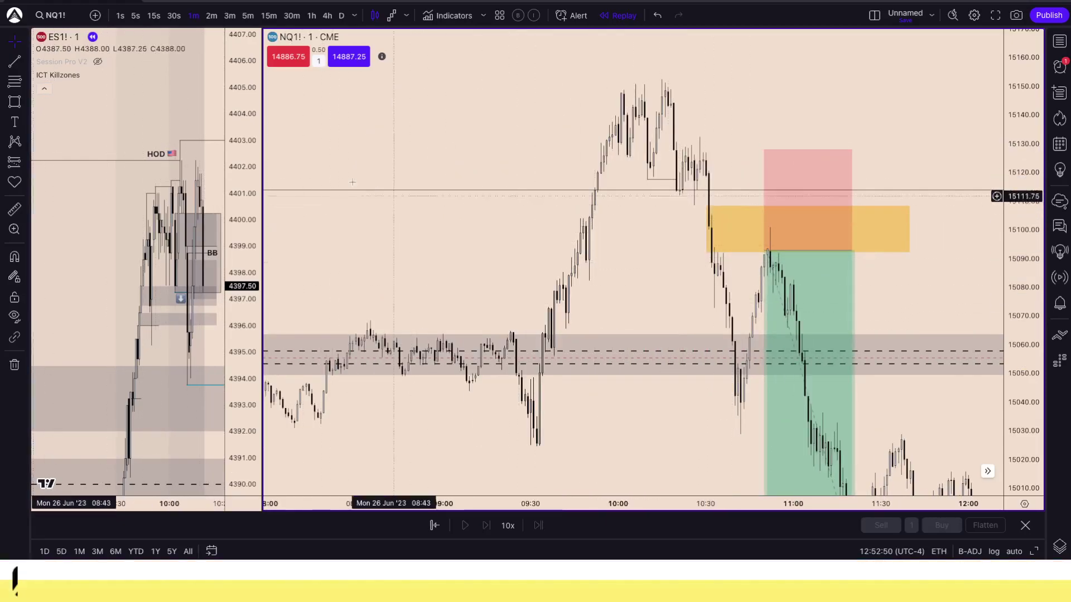
Change to a single-chart layout showing ES1! and bring its price action around 10:00 into view.
{"action": "left_click", "coordinate": [874, 16]}
{"action": "left_click", "coordinate": [881, 43]}
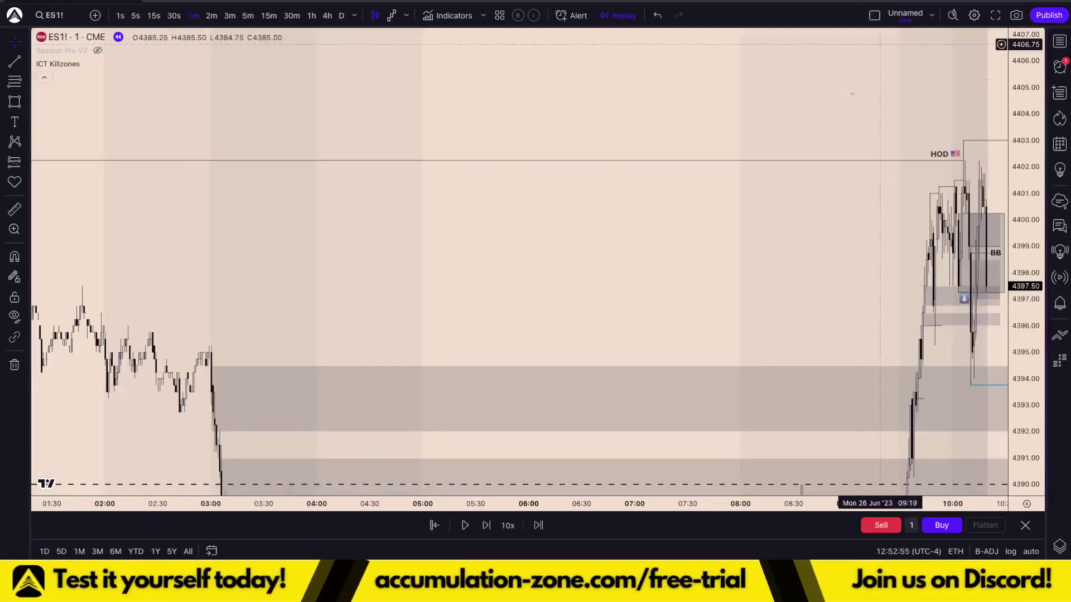
{"action": "scroll", "coordinate": [859, 80], "scroll_direction": "up", "scroll_amount": 5}
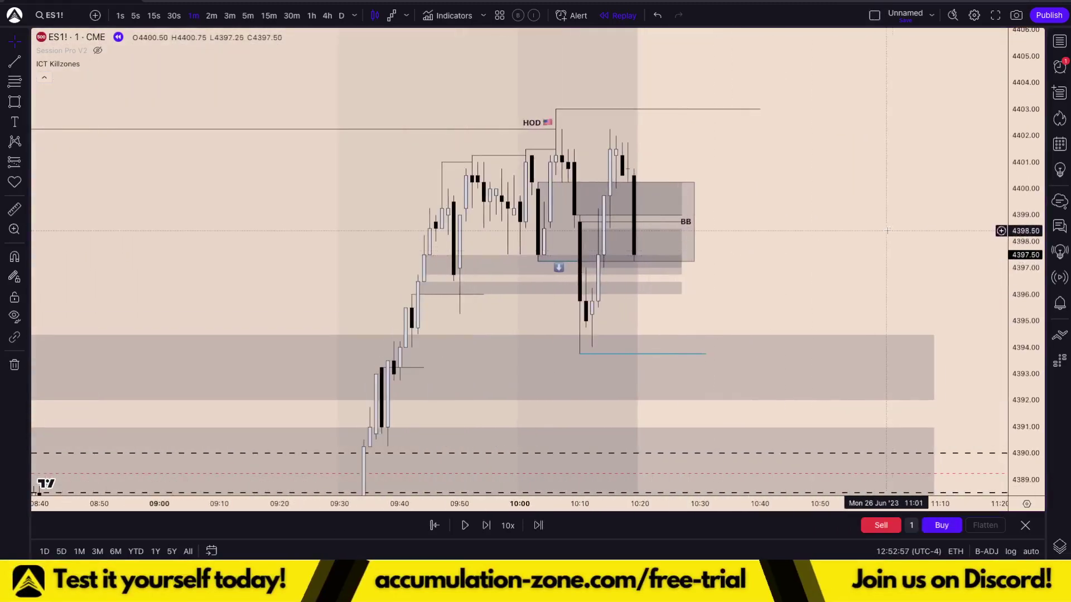
{"action": "left_click_drag", "start_coordinate": [889, 231], "coordinate": [881, 253]}
Restore the side-by-side layout and widen the ES1! chart to compare its morning highs with those on NQ1!
{"action": "left_click", "coordinate": [874, 15]}
{"action": "left_click", "coordinate": [887, 64]}
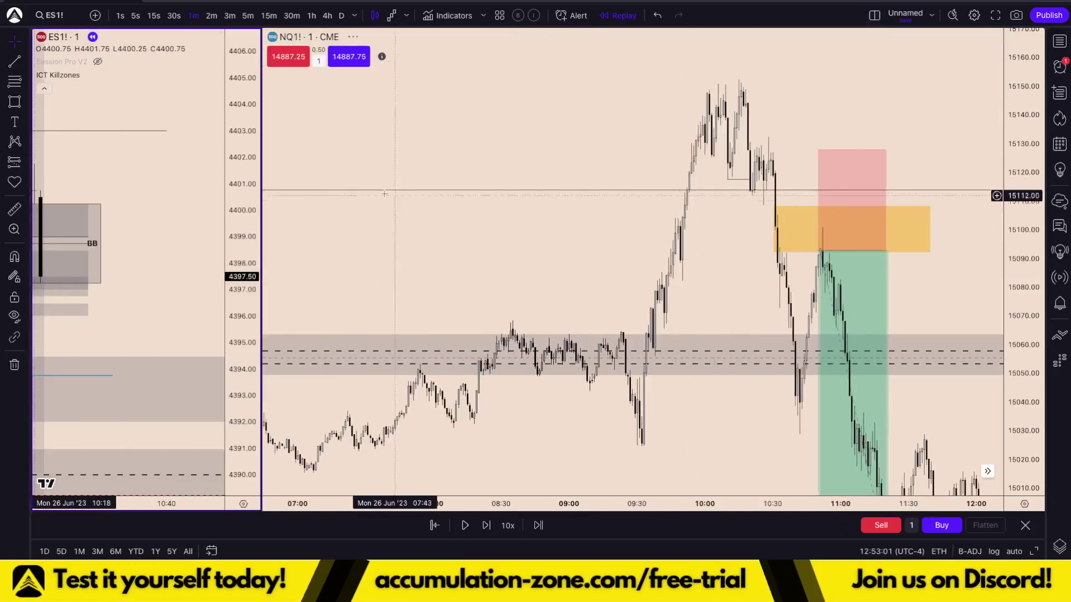
{"action": "left_click_drag", "start_coordinate": [262, 218], "coordinate": [603, 224]}
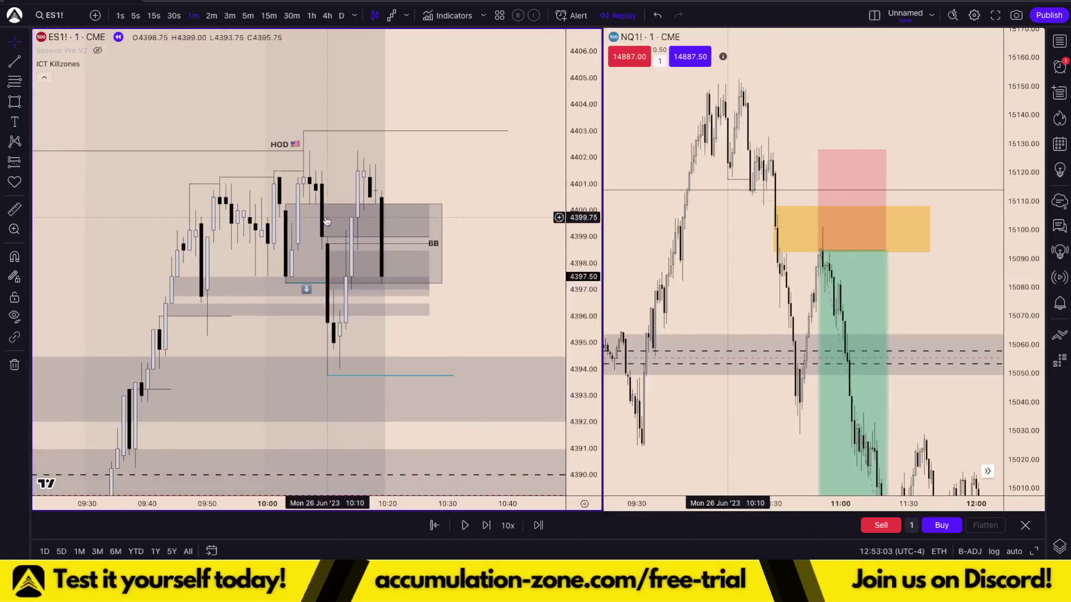
{"action": "left_click_drag", "start_coordinate": [439, 151], "coordinate": [425, 162]}
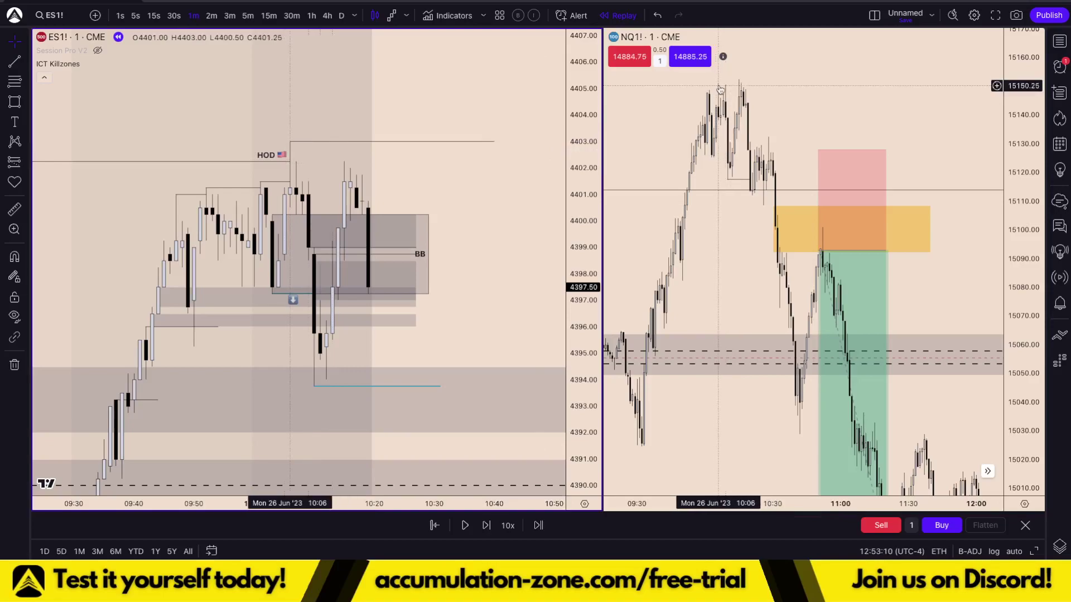
Return to the single ES1! chart and examine the 10:10 sell-off and the retracement through the BB zone.
{"action": "left_click", "coordinate": [875, 15]}
{"action": "left_click", "coordinate": [886, 43]}
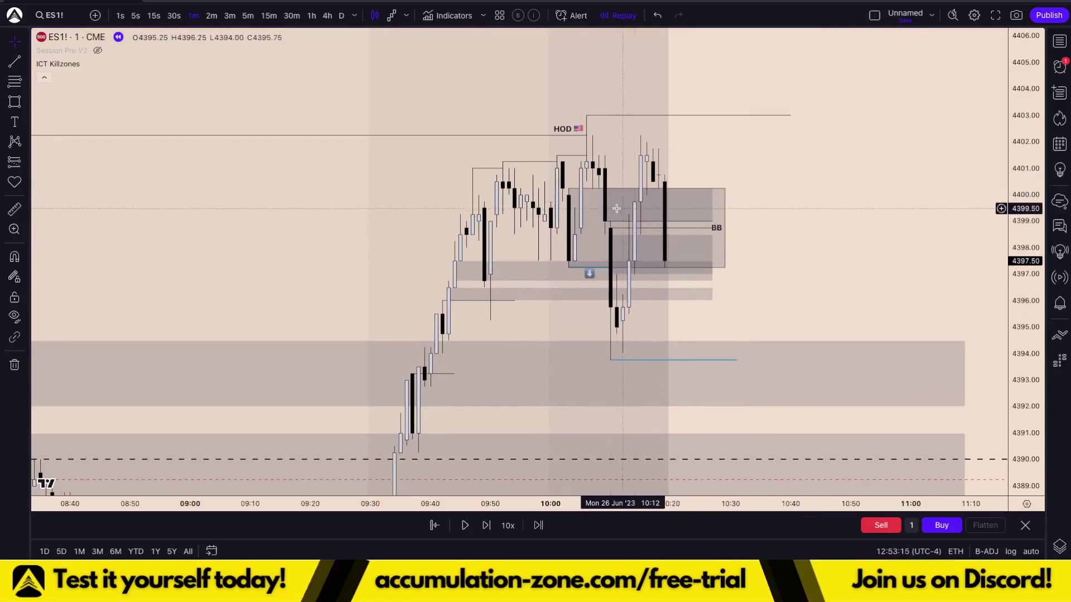
{"action": "left_click", "coordinate": [610, 256]}
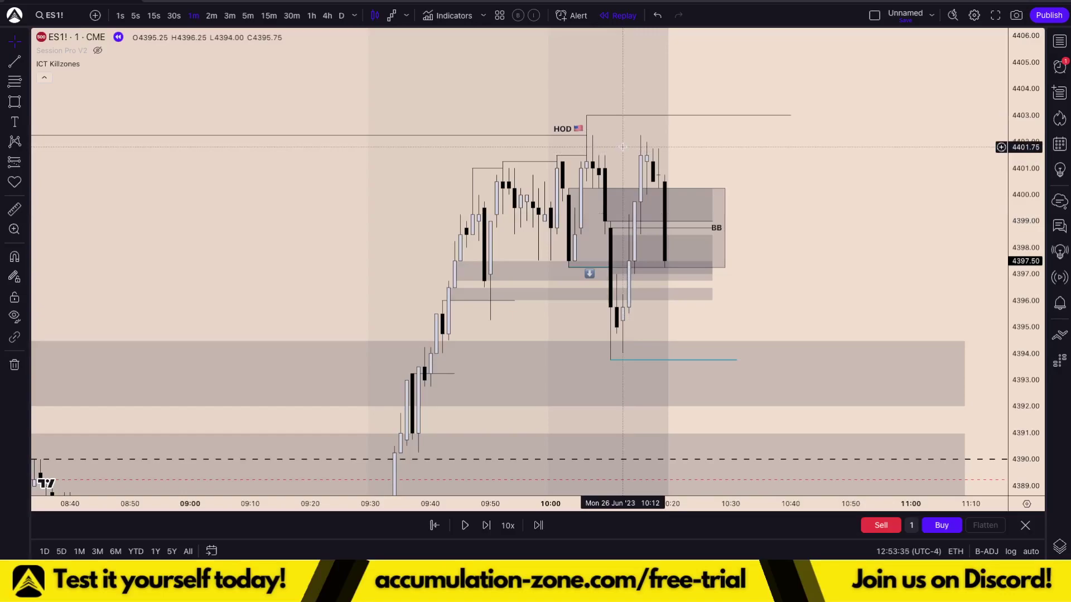
{"action": "left_click_drag", "start_coordinate": [786, 281], "coordinate": [854, 277]}
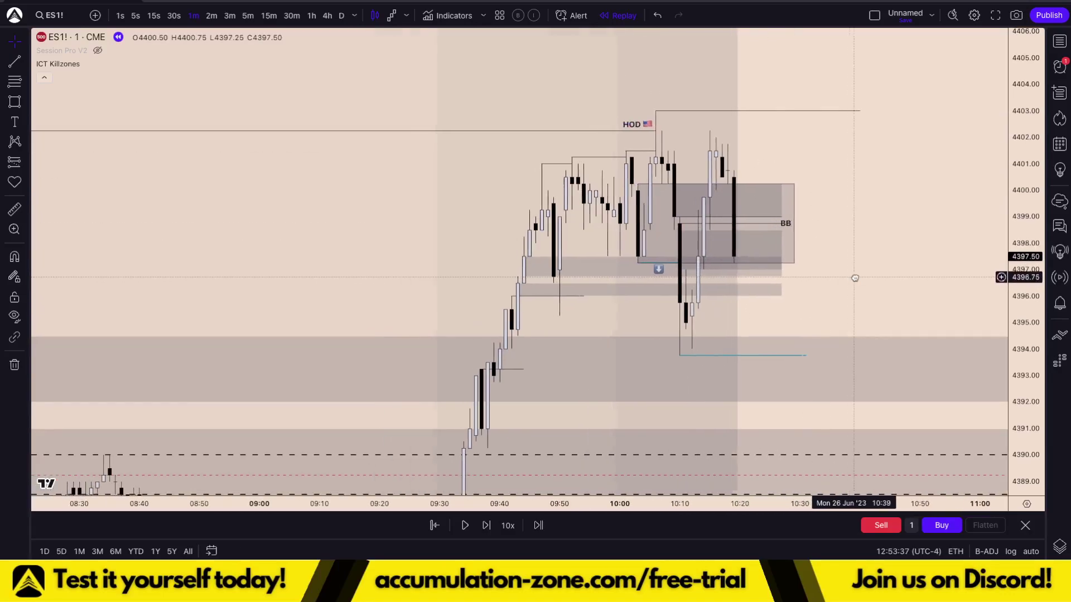
{"action": "scroll", "coordinate": [855, 277], "scroll_direction": "up", "scroll_amount": 1}
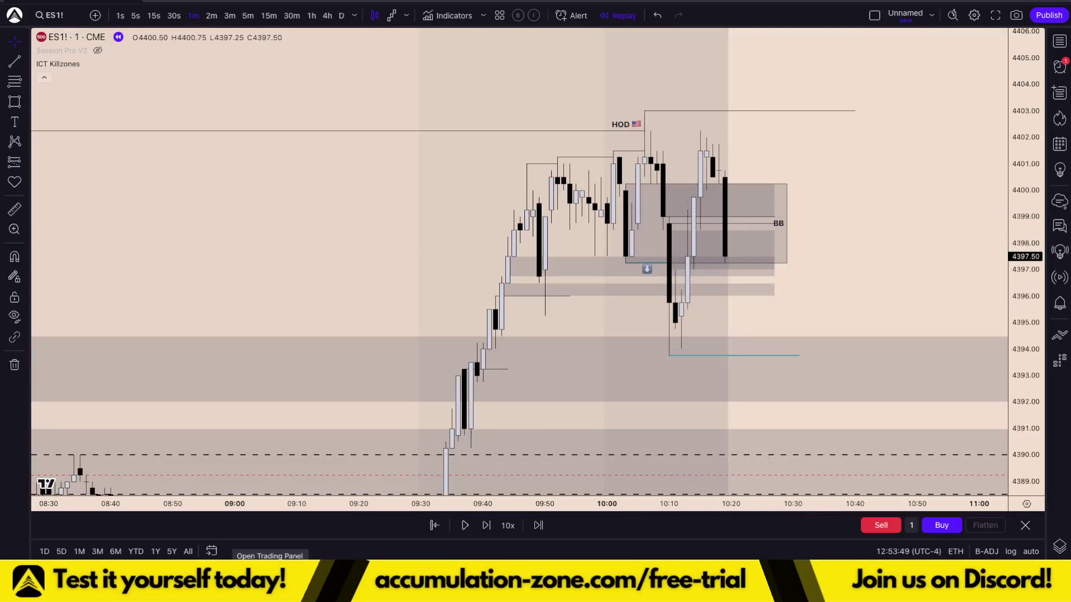
{"action": "scroll", "coordinate": [913, 233], "scroll_direction": "up", "scroll_amount": 1}
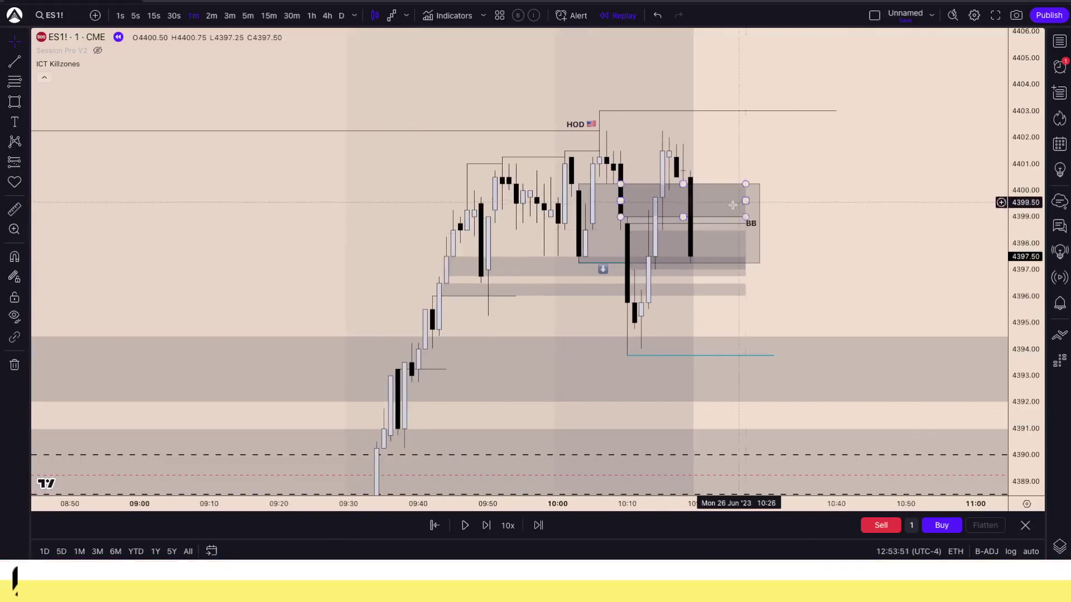
{"action": "left_click_drag", "start_coordinate": [853, 258], "coordinate": [814, 234]}
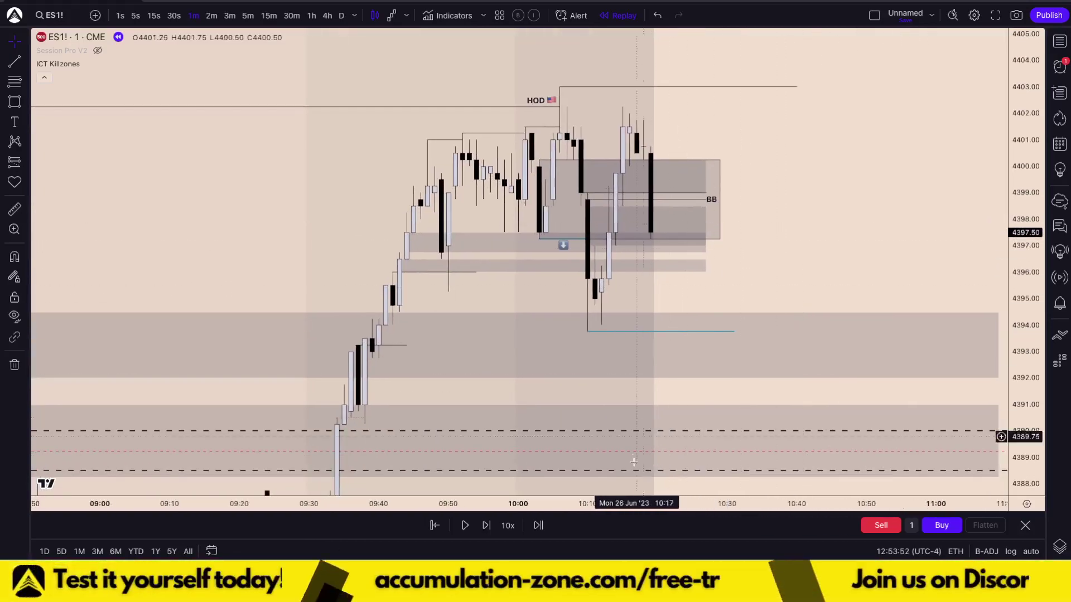
Advance the ES1! replay by four one-minute bars to 10:23.
{"action": "left_click", "coordinate": [490, 531]}
{"action": "left_click", "coordinate": [490, 530]}
{"action": "left_click", "coordinate": [490, 530]}
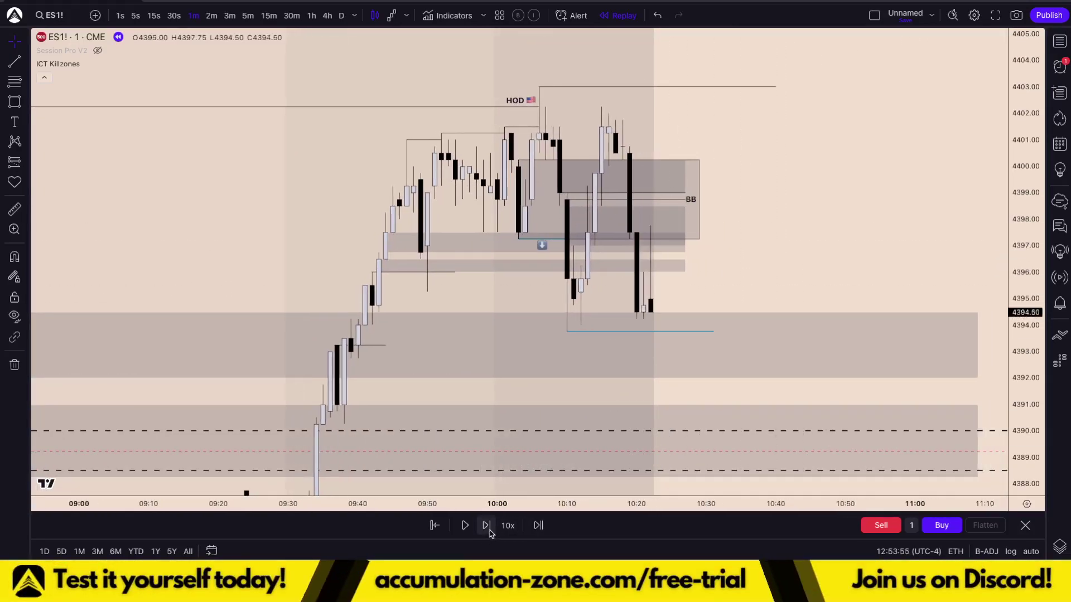
{"action": "left_click", "coordinate": [489, 531]}
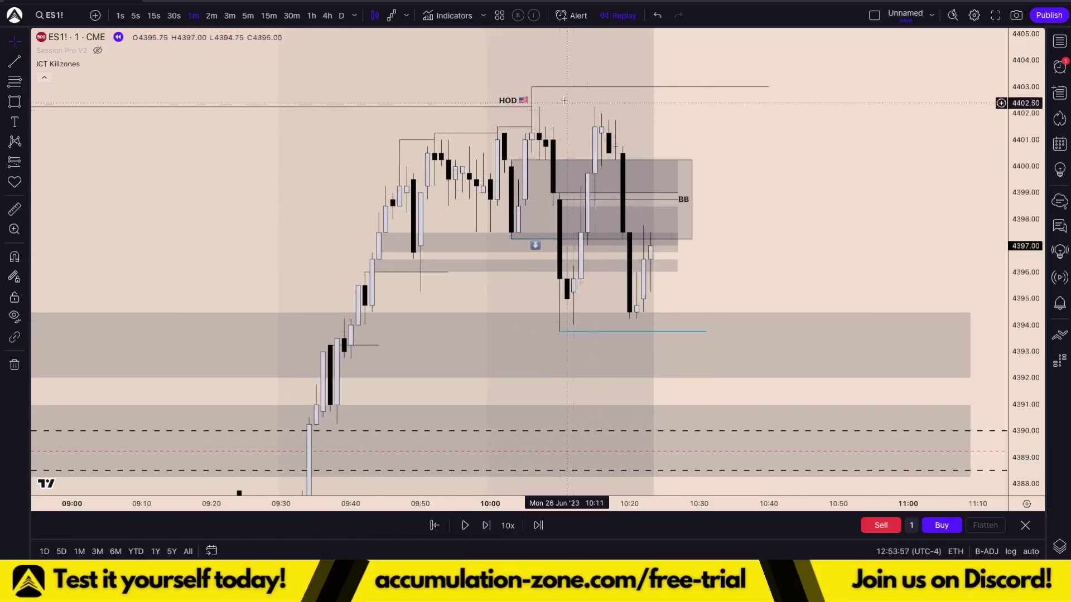
Move the far end of the horizontal line at the 4403 high to the 10:15 swing high at about 4402.25.
{"action": "left_click_drag", "start_coordinate": [769, 87], "coordinate": [595, 107]}
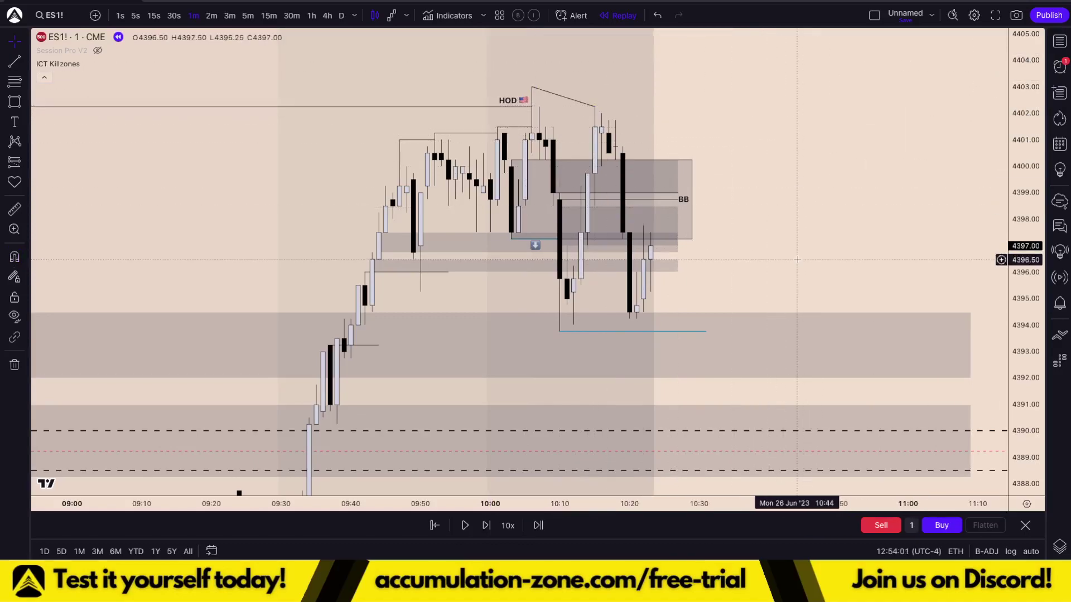
{"action": "left_click_drag", "start_coordinate": [797, 260], "coordinate": [800, 246]}
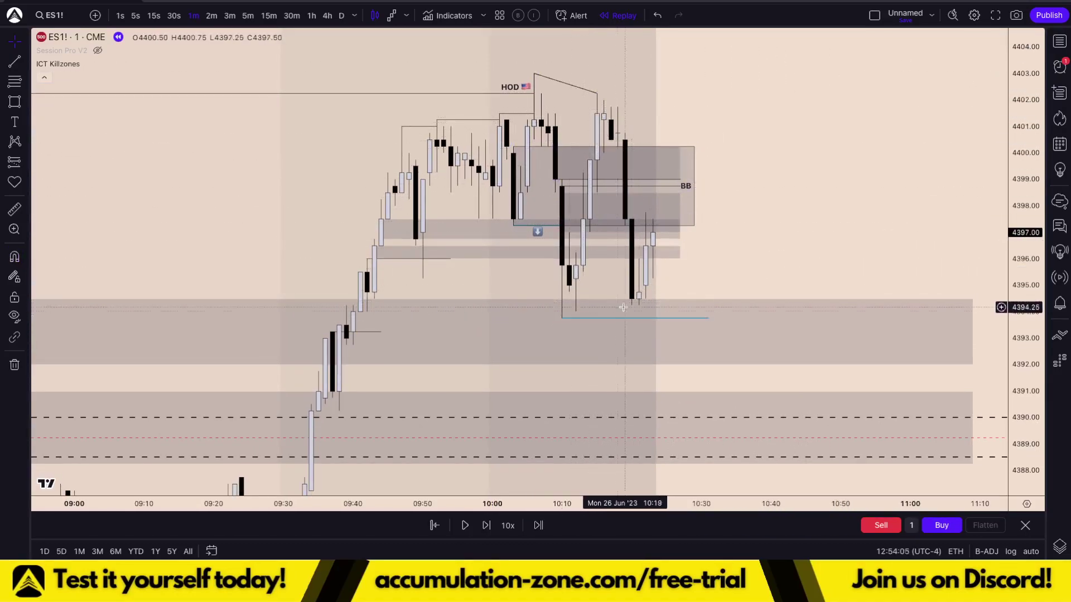
{"action": "left_click_drag", "start_coordinate": [805, 275], "coordinate": [786, 265]}
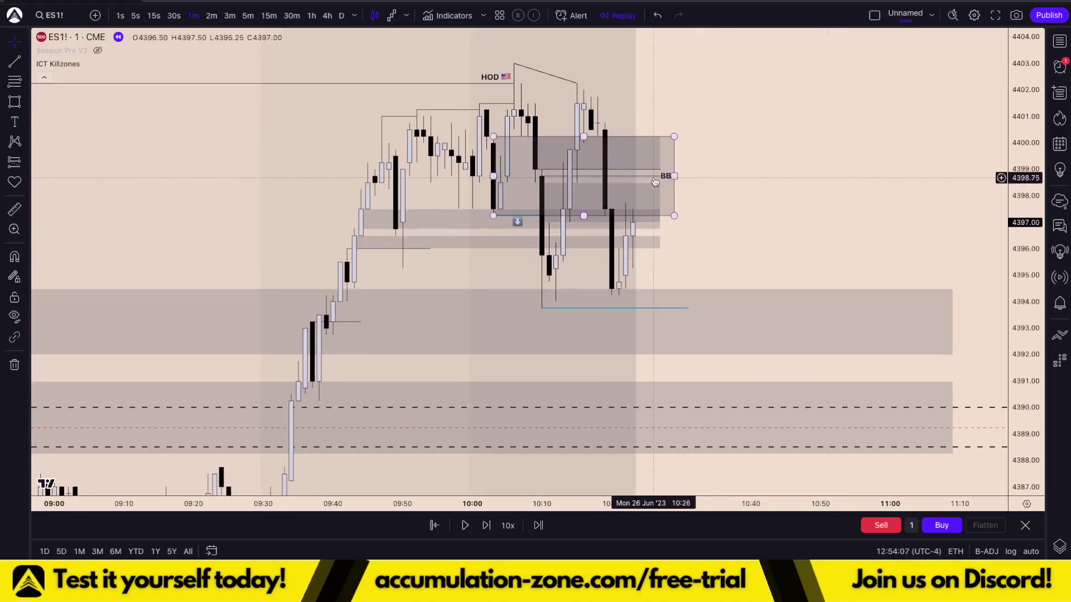
Extend the BB box to about 10:42 and the four smaller grey zones inside and below it to about 10:36.
{"action": "left_click_drag", "start_coordinate": [674, 176], "coordinate": [766, 177]}
{"action": "left_click", "coordinate": [841, 181]}
{"action": "left_click_drag", "start_coordinate": [660, 153], "coordinate": [723, 153]}
{"action": "left_click_drag", "start_coordinate": [660, 202], "coordinate": [723, 204]}
{"action": "left_click", "coordinate": [779, 249]}
{"action": "left_click_drag", "start_coordinate": [660, 219], "coordinate": [723, 222]}
{"action": "left_click", "coordinate": [694, 248]}
{"action": "left_click_drag", "start_coordinate": [661, 242], "coordinate": [679, 242]}
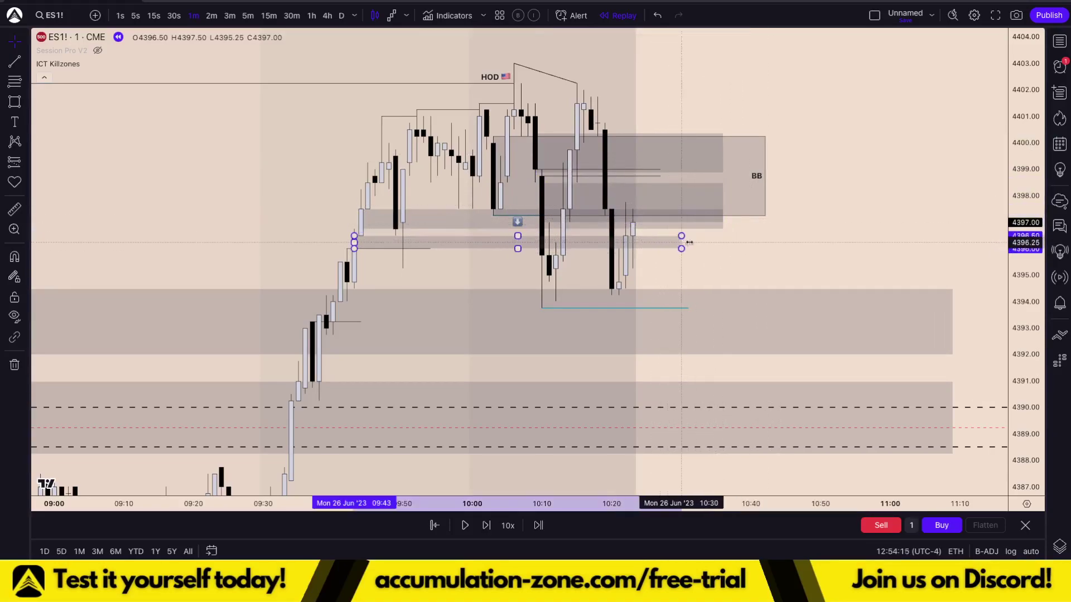
{"action": "left_click", "coordinate": [827, 240]}
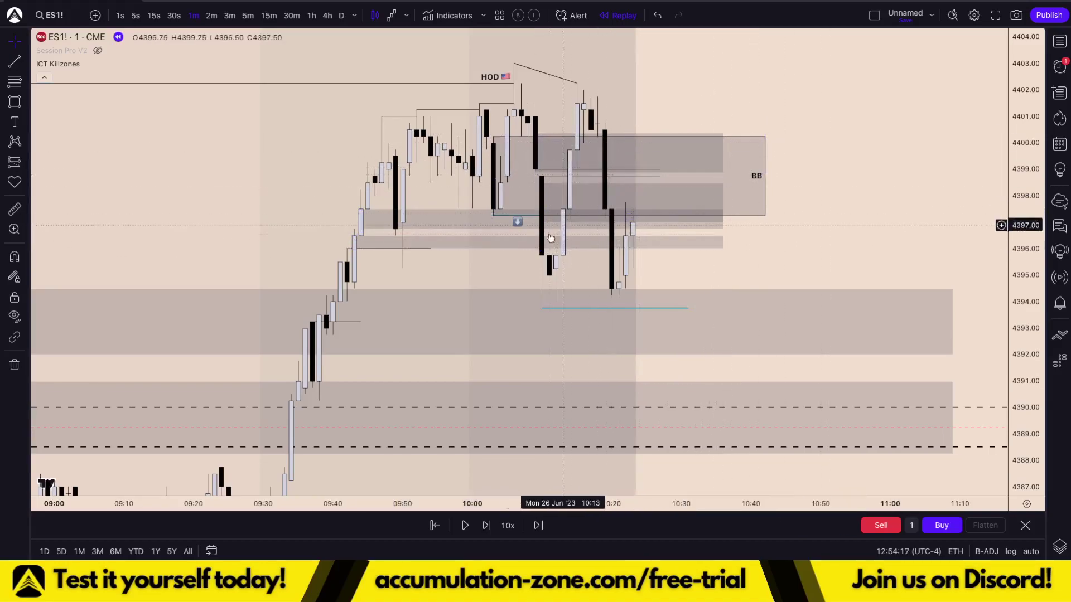
Examine the lower high, the 10:20 drop towards the blue low line, and the retest of the BB zone.
{"action": "left_click", "coordinate": [613, 239]}
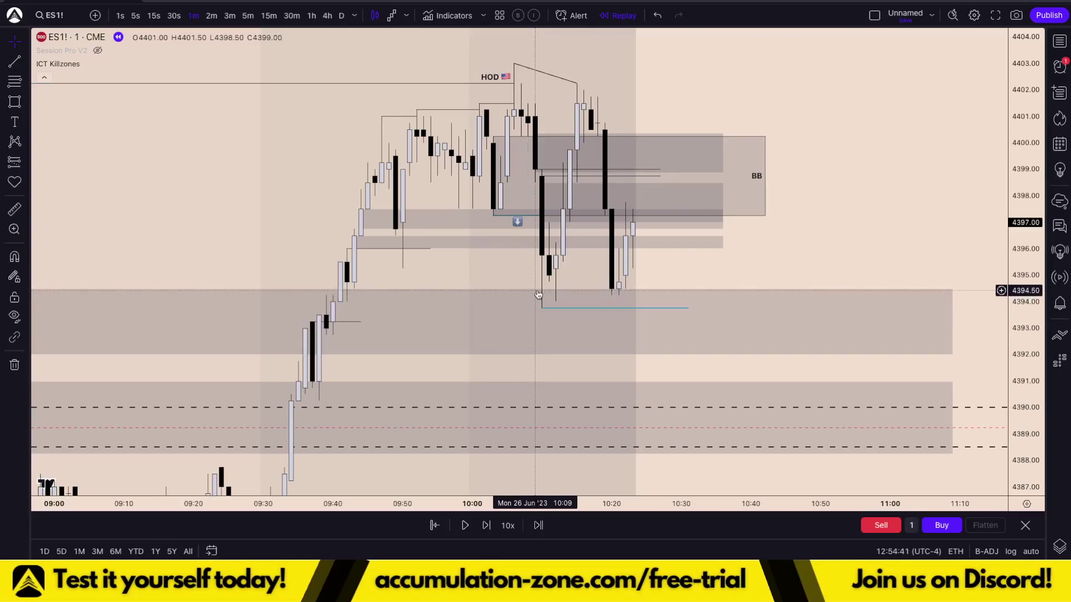
{"action": "scroll", "coordinate": [538, 294], "scroll_direction": "down", "scroll_amount": 6}
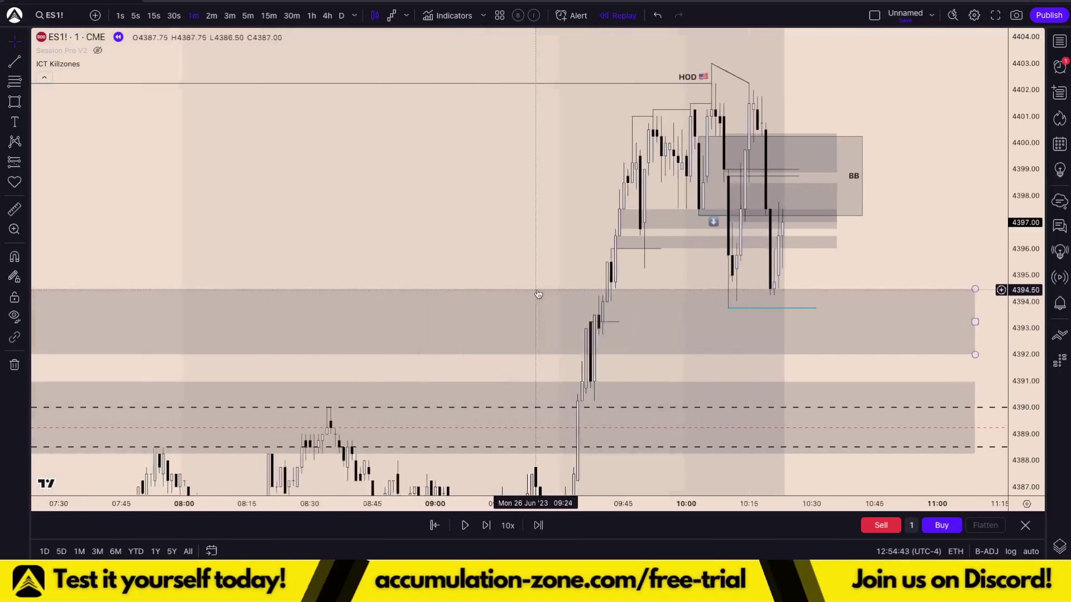
{"action": "scroll", "coordinate": [585, 252], "scroll_direction": "up", "scroll_amount": 6}
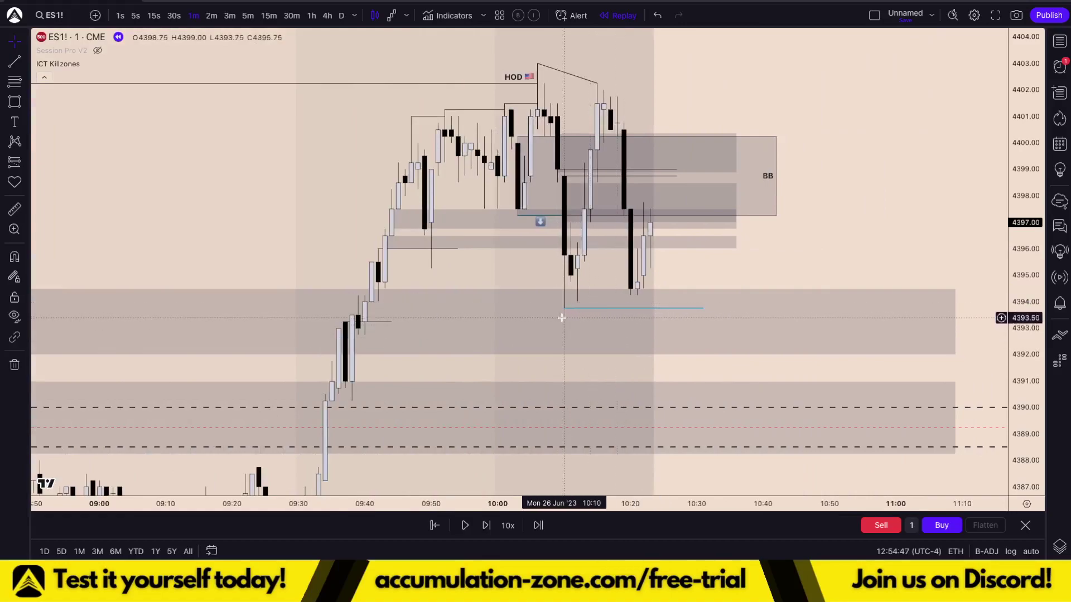
{"action": "left_click_drag", "start_coordinate": [623, 96], "coordinate": [616, 120]}
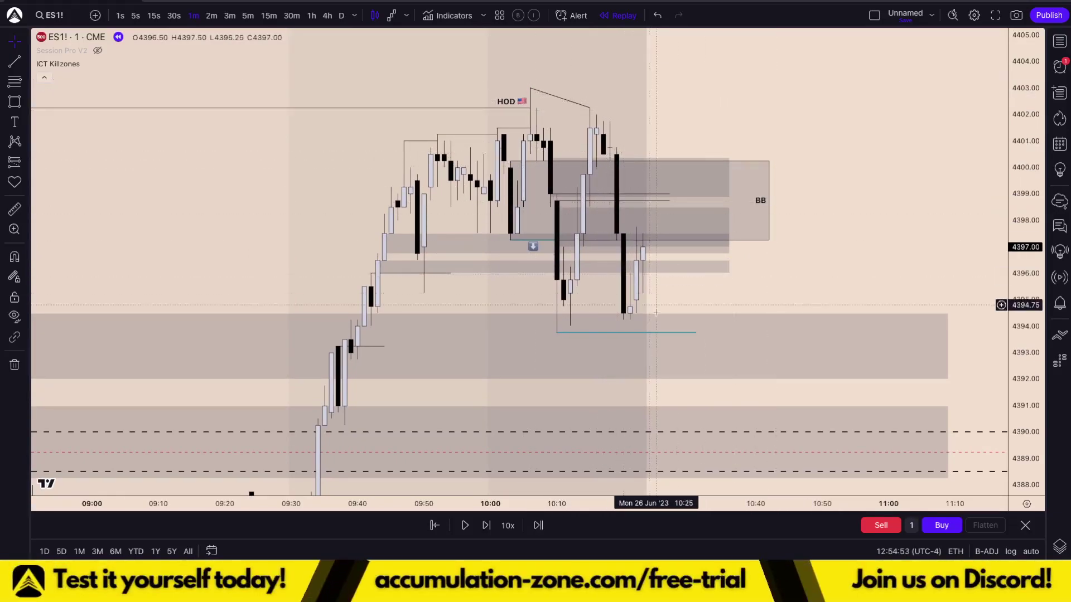
{"action": "left_click_drag", "start_coordinate": [816, 280], "coordinate": [747, 224]}
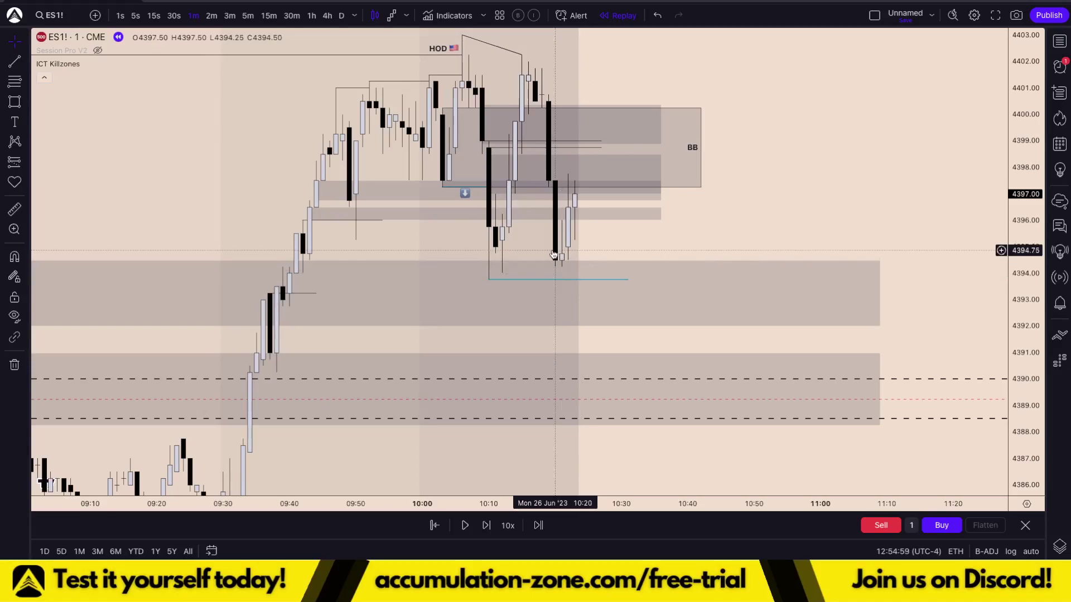
{"action": "left_click_drag", "start_coordinate": [560, 53], "coordinate": [583, 97]}
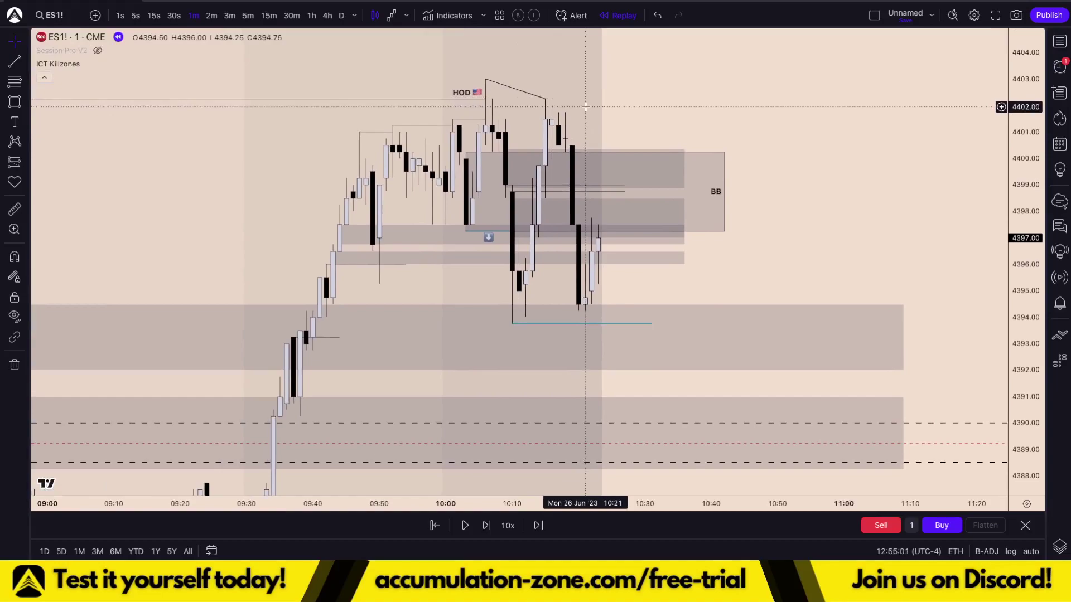
{"action": "left_click_drag", "start_coordinate": [844, 242], "coordinate": [837, 216]}
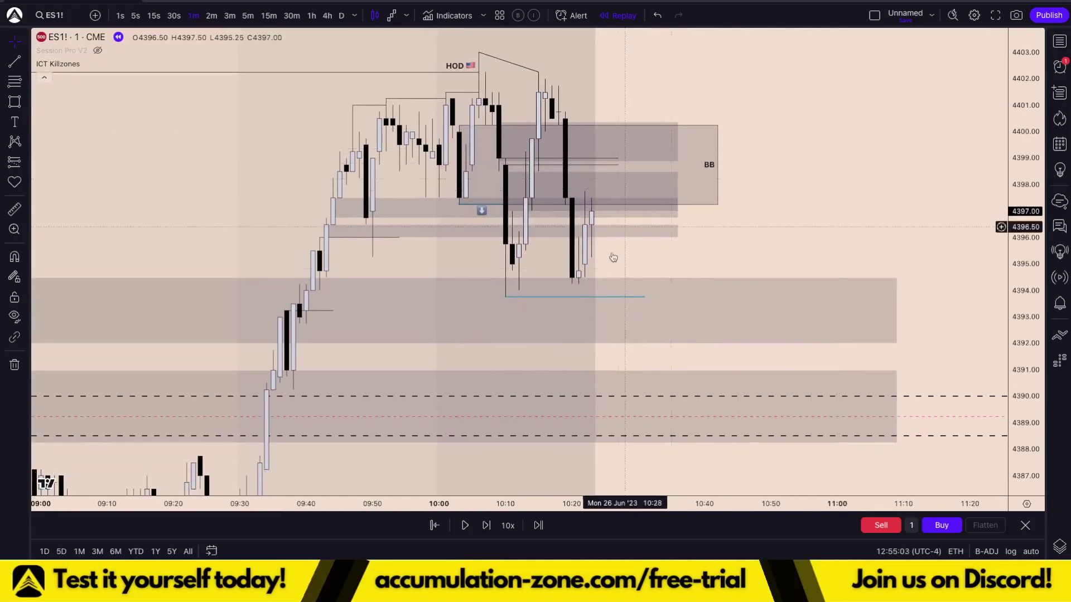
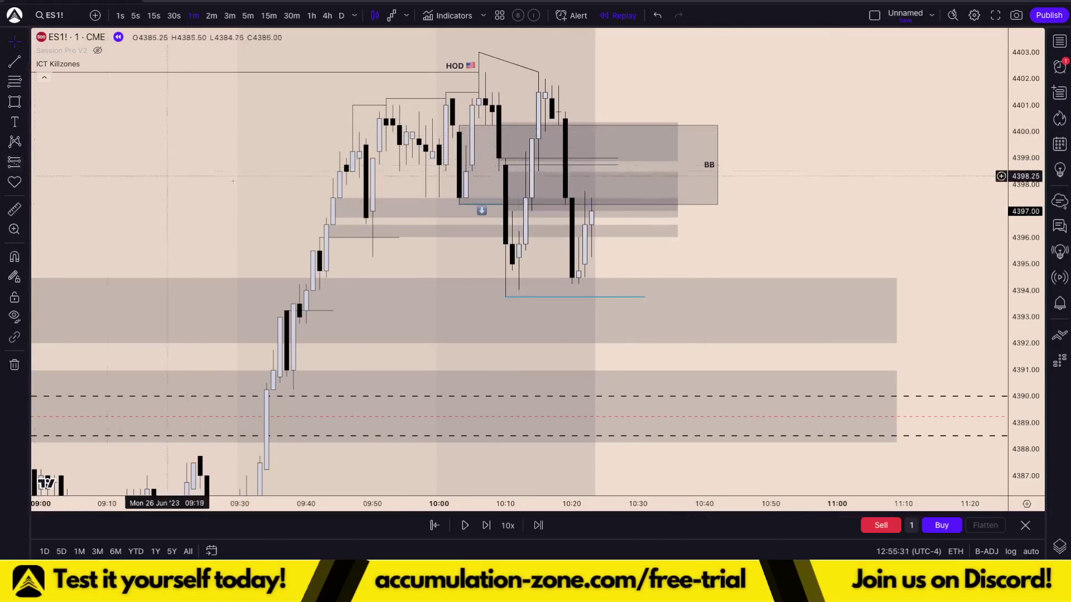
Place a short position at 4397.50 from 10:22 on ES1! and set its stop 3.50 points higher at 4401.
{"action": "left_click", "coordinate": [588, 198]}
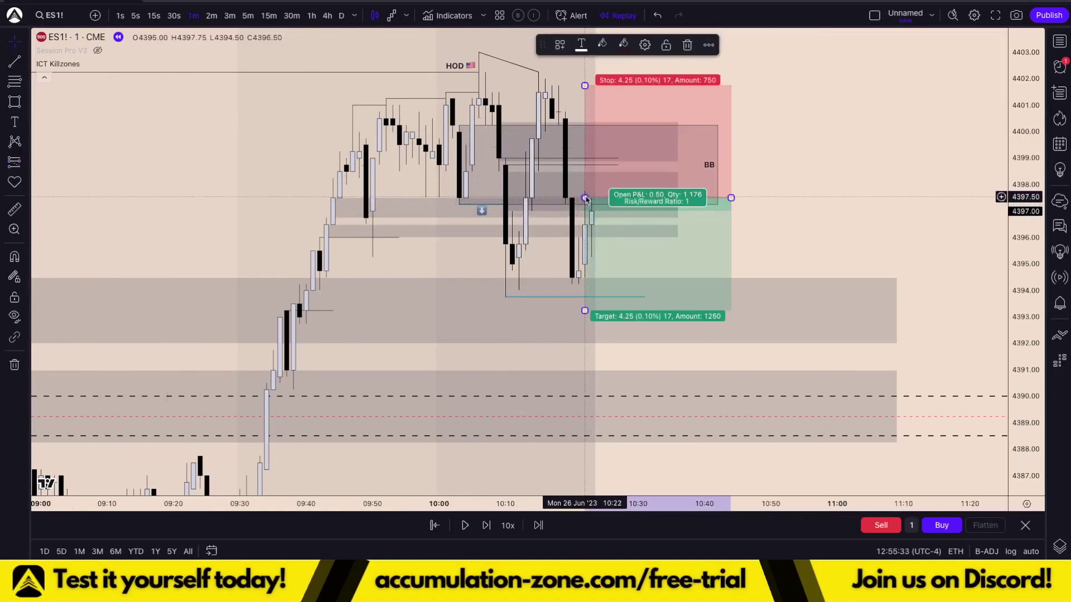
{"action": "left_click_drag", "start_coordinate": [586, 85], "coordinate": [575, 106]}
{"action": "left_click_drag", "start_coordinate": [788, 205], "coordinate": [780, 145]}
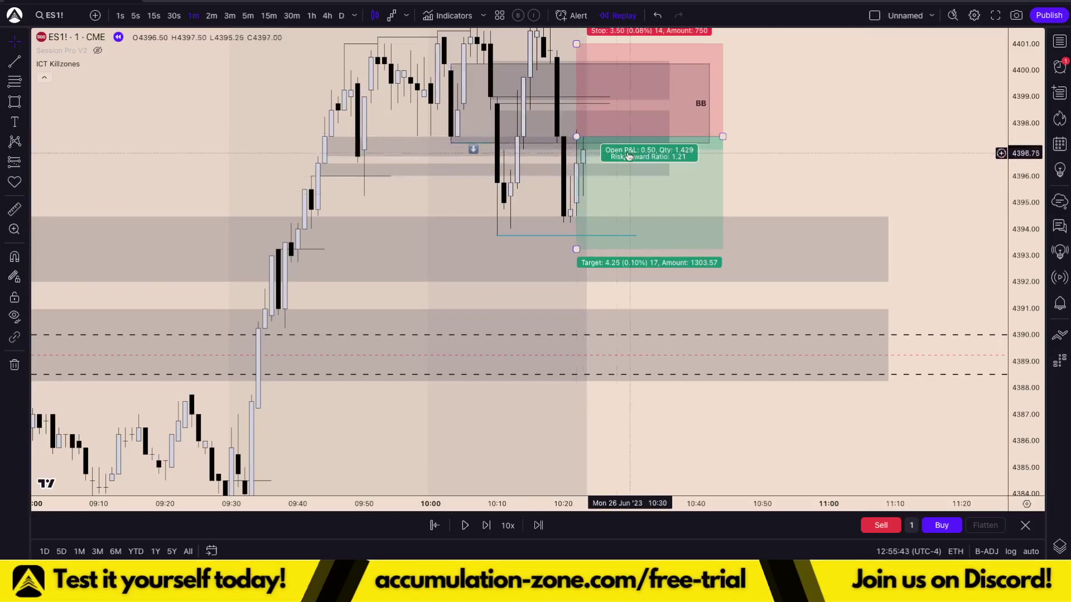
{"action": "left_click_drag", "start_coordinate": [788, 153], "coordinate": [817, 125]}
Set the short position's target 10.50 points below the entry, at 4387, for a risk/reward ratio of 3.
{"action": "left_click_drag", "start_coordinate": [568, 237], "coordinate": [554, 403]}
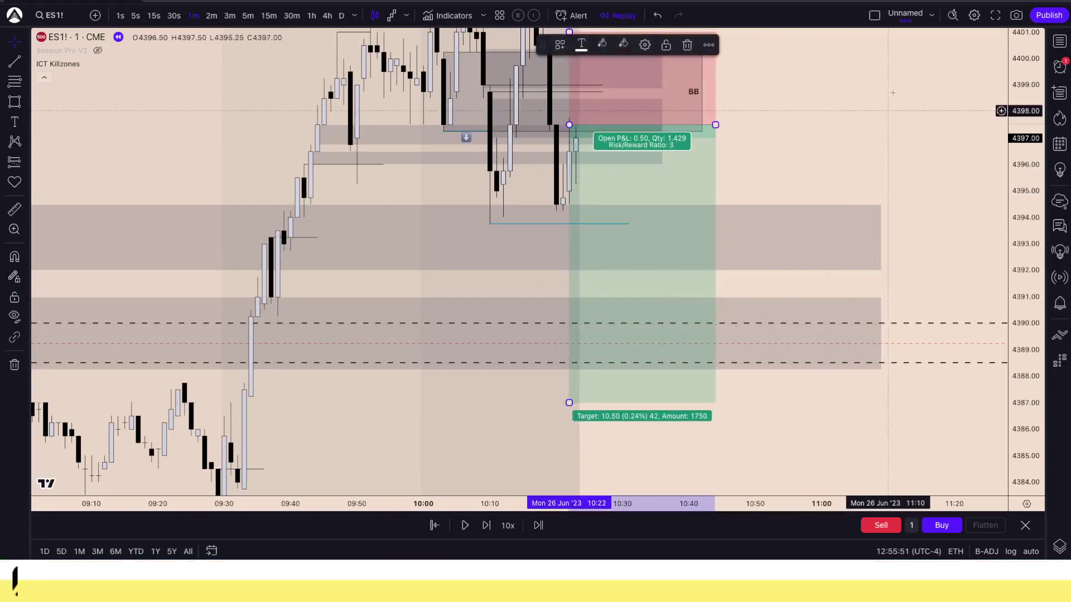
{"action": "left_click", "coordinate": [873, 122]}
{"action": "left_click_drag", "start_coordinate": [1012, 118], "coordinate": [1012, 169]}
{"action": "left_click_drag", "start_coordinate": [891, 124], "coordinate": [880, 161]}
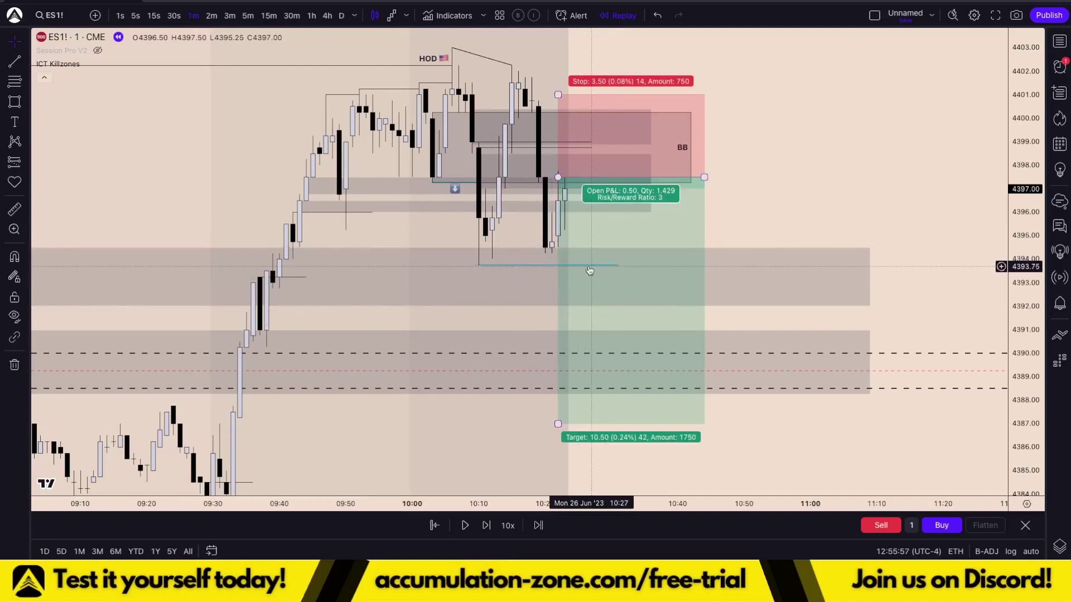
Advance the ES1! replay by ten one-minute bars to 10:33.
{"action": "left_click", "coordinate": [487, 528]}
{"action": "left_click", "coordinate": [486, 527]}
{"action": "left_click", "coordinate": [486, 528]}
{"action": "left_click", "coordinate": [486, 528]}
{"action": "left_click", "coordinate": [487, 528]}
{"action": "left_click", "coordinate": [486, 528]}
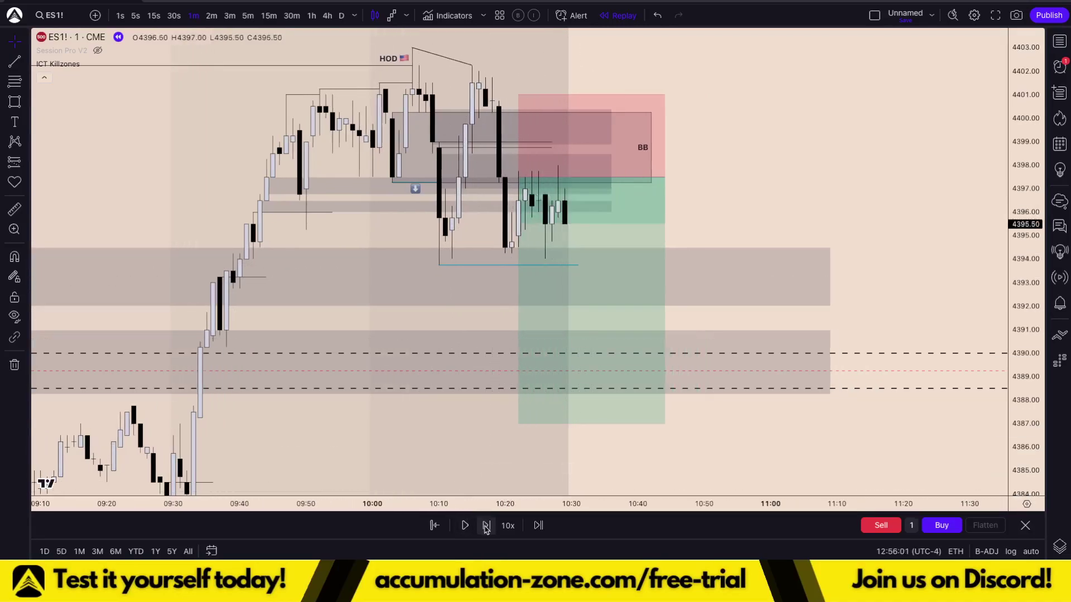
{"action": "left_click", "coordinate": [486, 526]}
{"action": "left_click", "coordinate": [486, 526]}
{"action": "left_click", "coordinate": [486, 526]}
{"action": "left_click", "coordinate": [486, 526]}
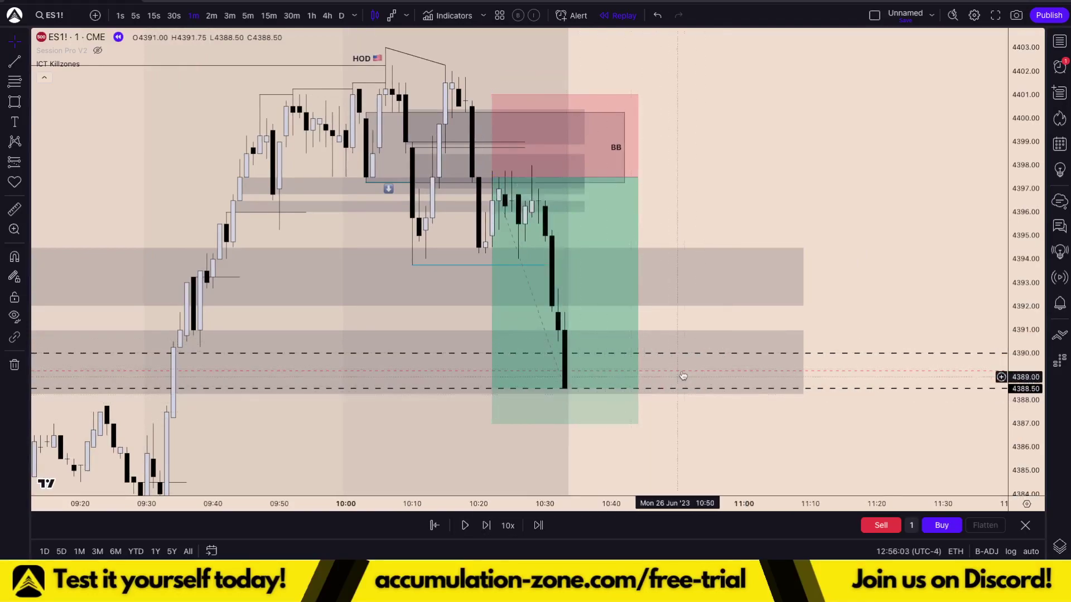
{"action": "left_click_drag", "start_coordinate": [818, 211], "coordinate": [830, 169]}
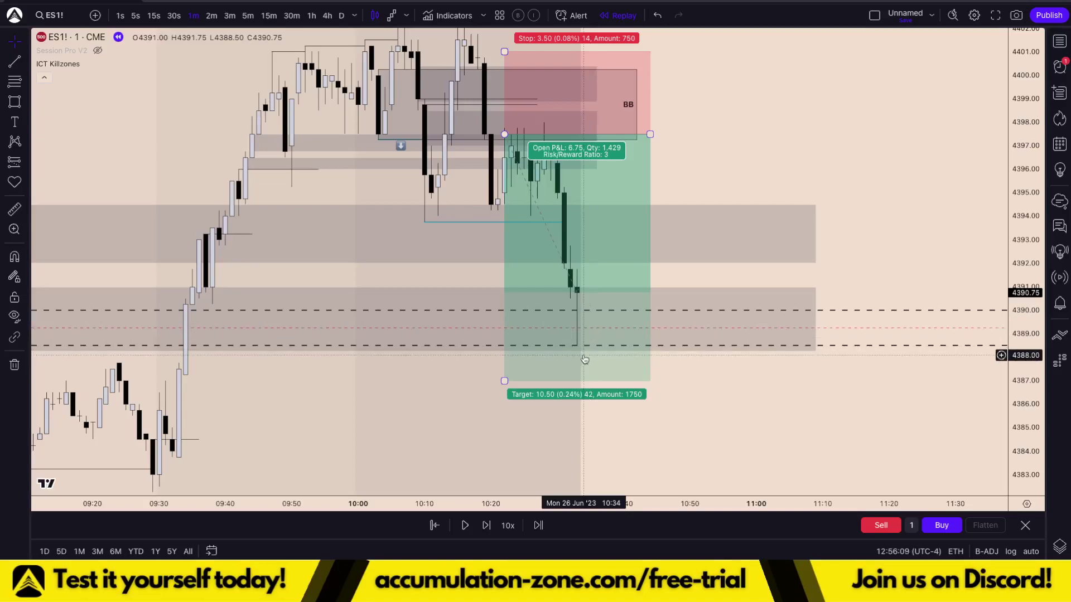
Advance the ES1! replay by six one-minute bars to 10:39.
{"action": "left_click", "coordinate": [490, 526]}
{"action": "left_click", "coordinate": [489, 526]}
{"action": "left_click", "coordinate": [489, 526]}
{"action": "left_click", "coordinate": [490, 526]}
{"action": "left_click", "coordinate": [490, 526]}
{"action": "left_click", "coordinate": [489, 526]}
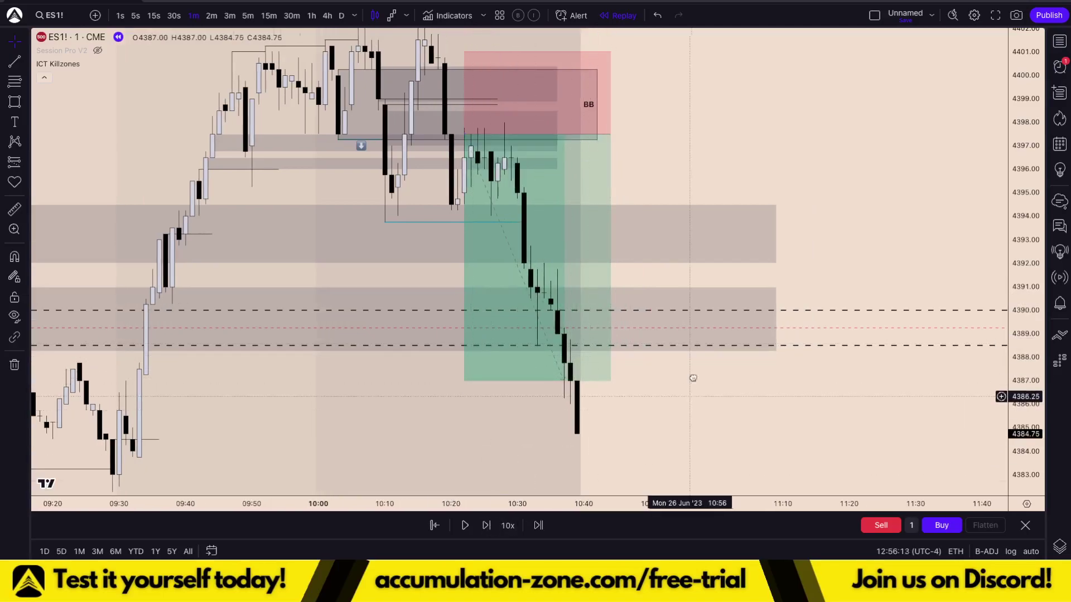
Shorten the short position so its far edge ends at about 10:39.
{"action": "scroll", "coordinate": [691, 390], "scroll_direction": "down", "scroll_amount": 5}
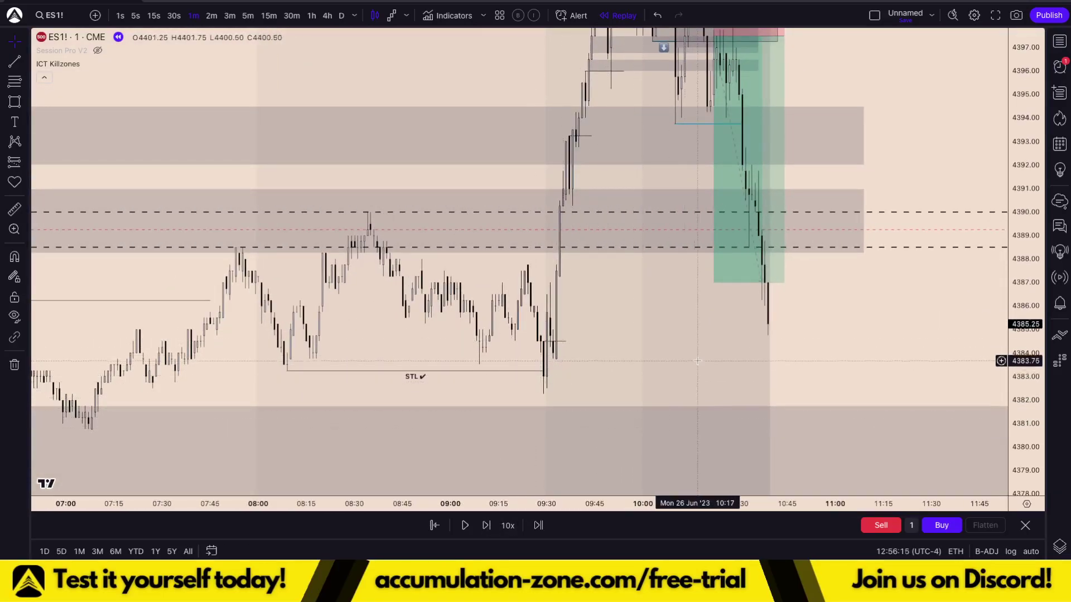
{"action": "left_click_drag", "start_coordinate": [697, 362], "coordinate": [650, 372]}
{"action": "scroll", "coordinate": [652, 371], "scroll_direction": "up", "scroll_amount": 3}
{"action": "left_click_drag", "start_coordinate": [845, 304], "coordinate": [860, 418]}
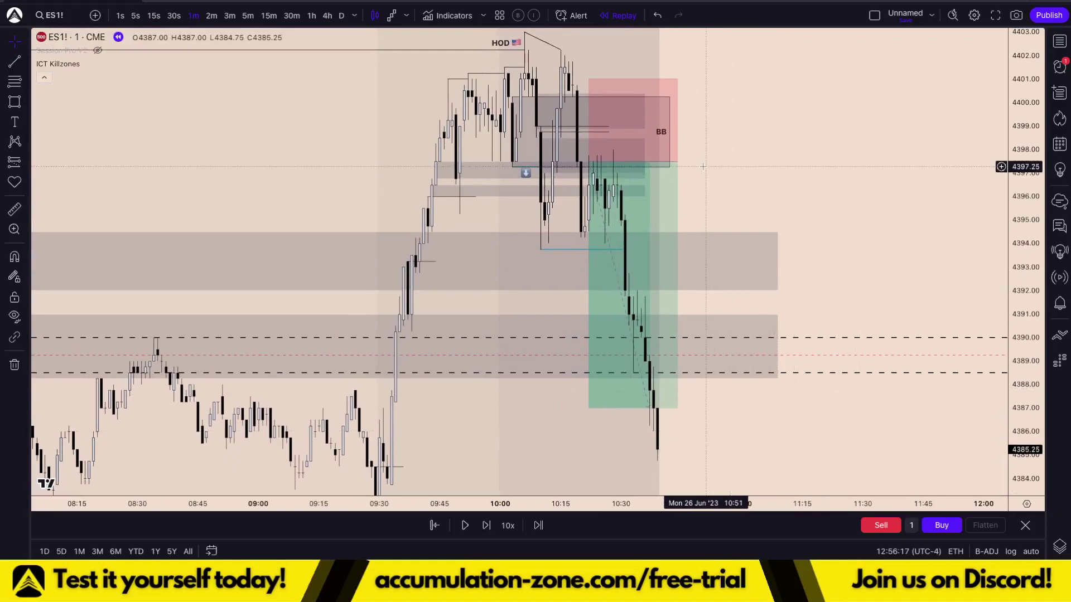
{"action": "left_click_drag", "start_coordinate": [677, 162], "coordinate": [658, 162]}
{"action": "left_click", "coordinate": [798, 167]}
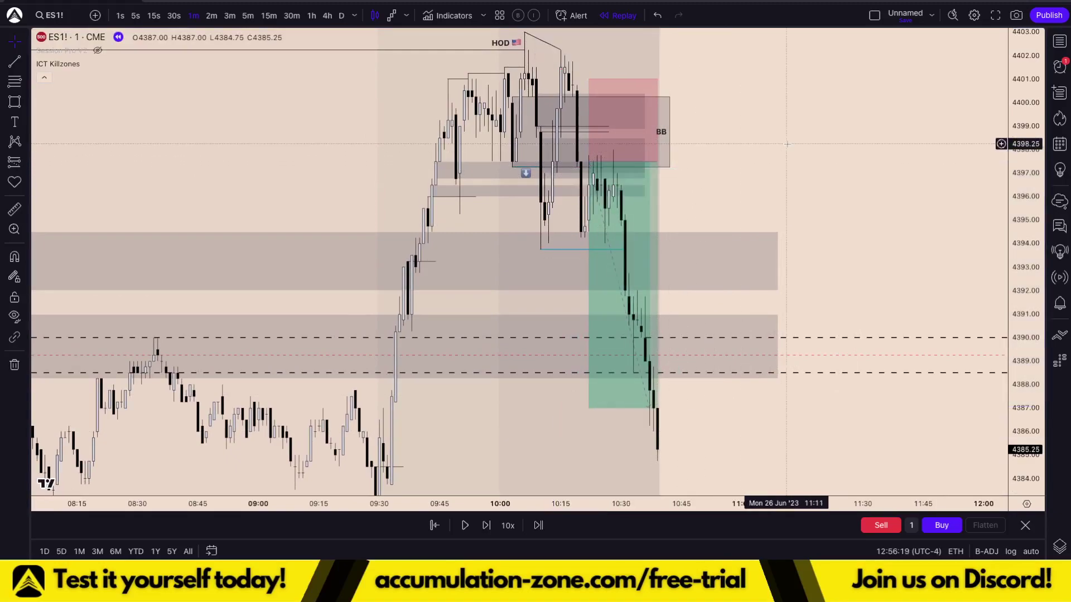
Switch ES1! to the five-minute interval and examine the drop from the BB zone towards the LOD line.
{"action": "left_click", "coordinate": [248, 15]}
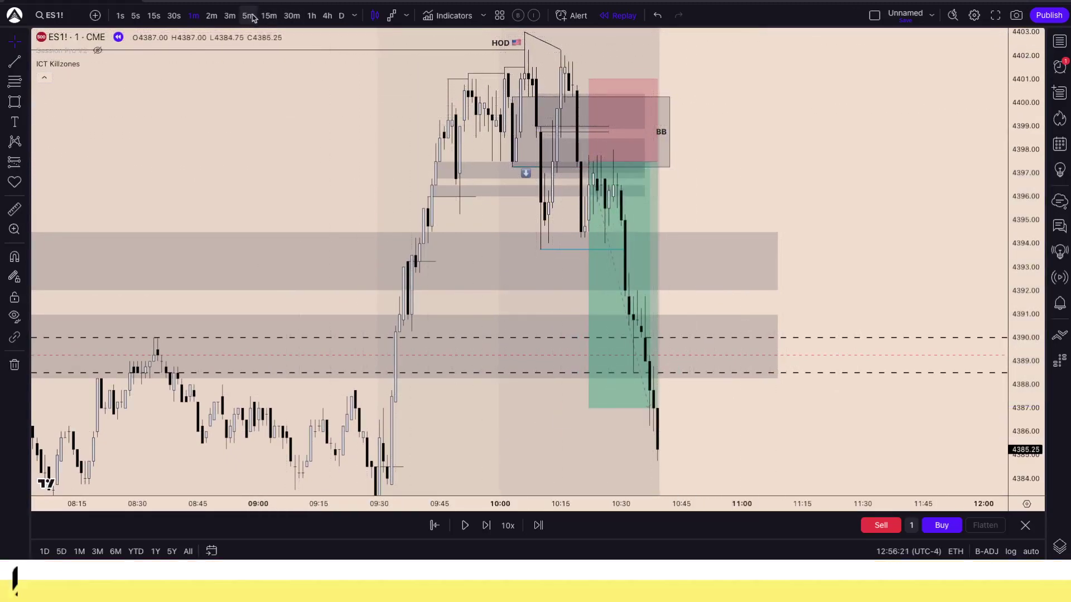
{"action": "scroll", "coordinate": [849, 331], "scroll_direction": "up", "scroll_amount": 5}
{"action": "left_click_drag", "start_coordinate": [631, 219], "coordinate": [944, 228]}
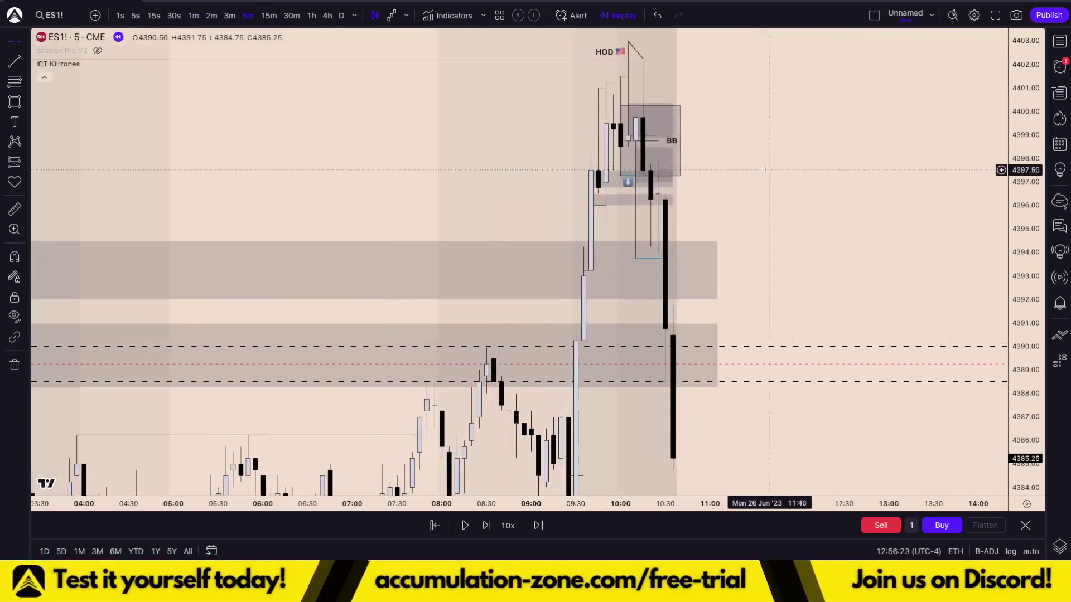
{"action": "left_click_drag", "start_coordinate": [1023, 180], "coordinate": [1015, 295]}
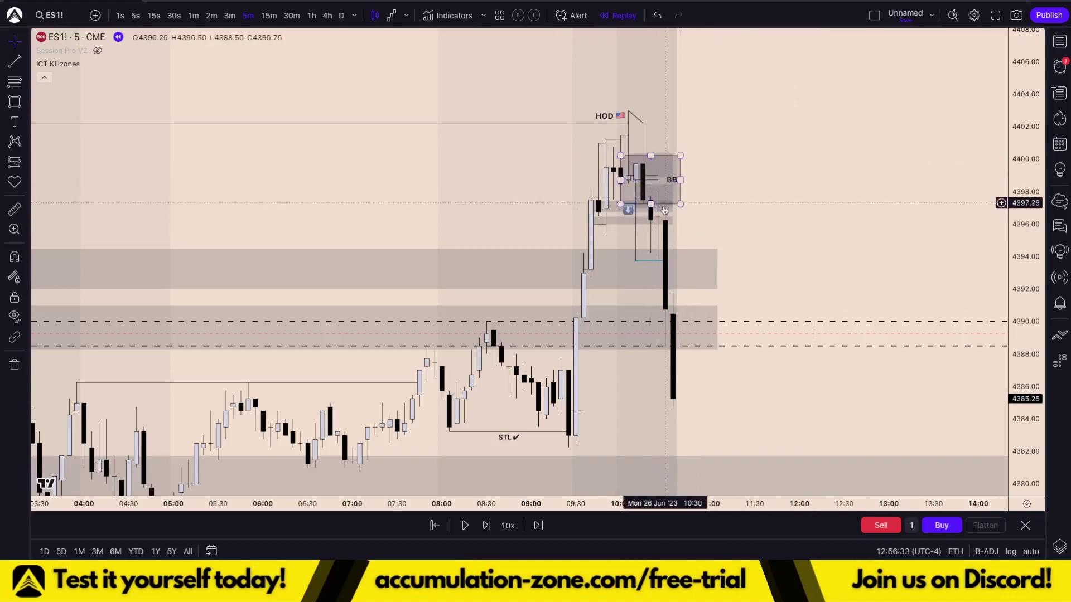
{"action": "left_click_drag", "start_coordinate": [716, 232], "coordinate": [675, 152]}
{"action": "scroll", "coordinate": [597, 359], "scroll_direction": "down", "scroll_amount": 1}
{"action": "left_click_drag", "start_coordinate": [778, 354], "coordinate": [743, 264]}
{"action": "left_click_drag", "start_coordinate": [755, 220], "coordinate": [790, 248]}
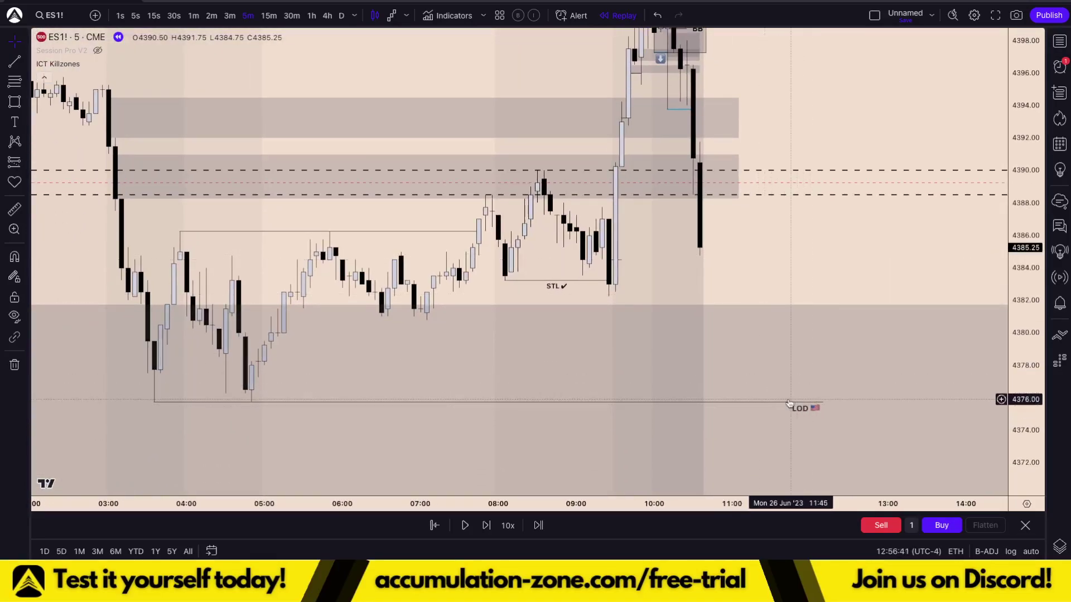
Split the layout into two side-by-side charts and set the NQ1! chart to five minutes.
{"action": "left_click", "coordinate": [875, 15]}
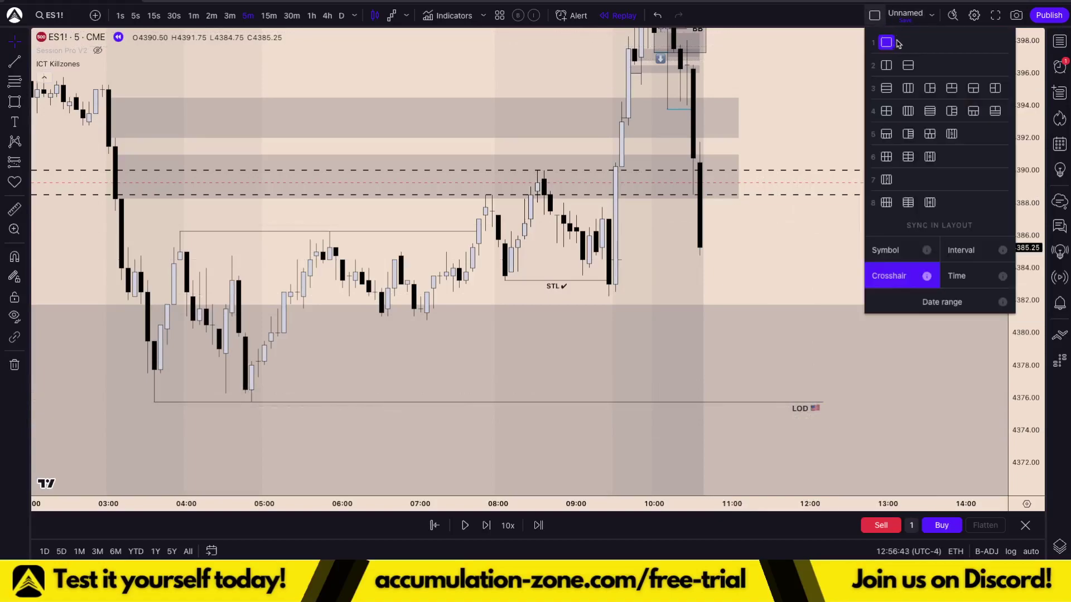
{"action": "left_click", "coordinate": [886, 66]}
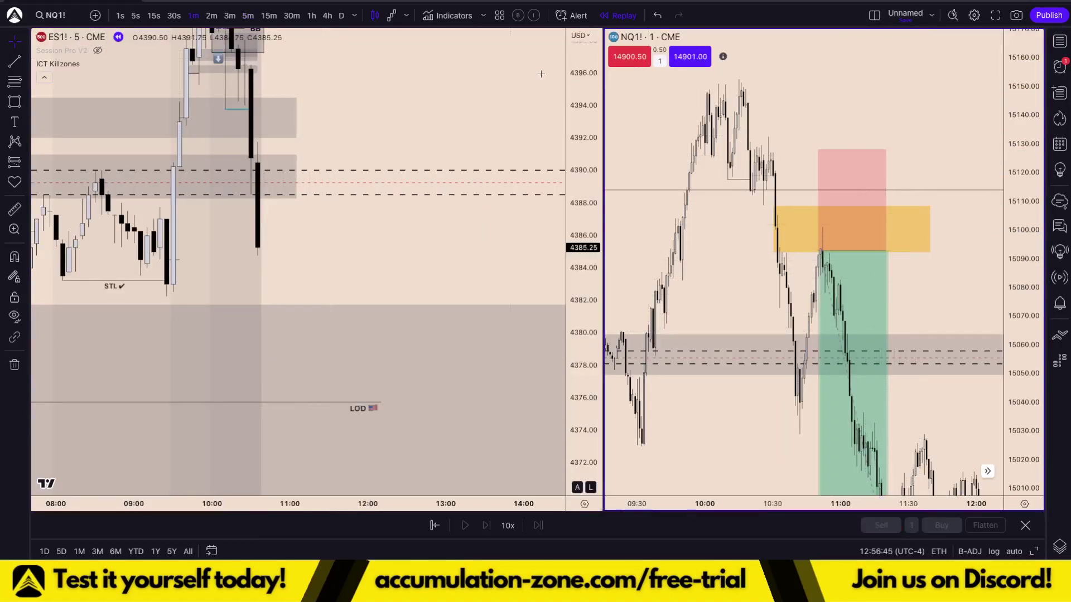
{"action": "left_click", "coordinate": [247, 15]}
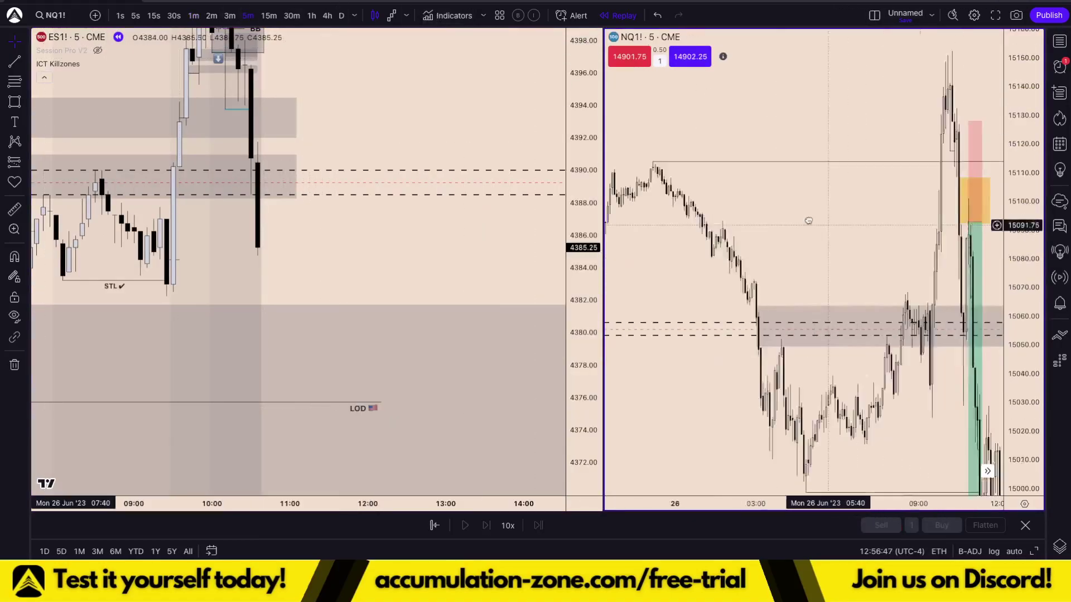
{"action": "left_click_drag", "start_coordinate": [1023, 152], "coordinate": [1022, 295]}
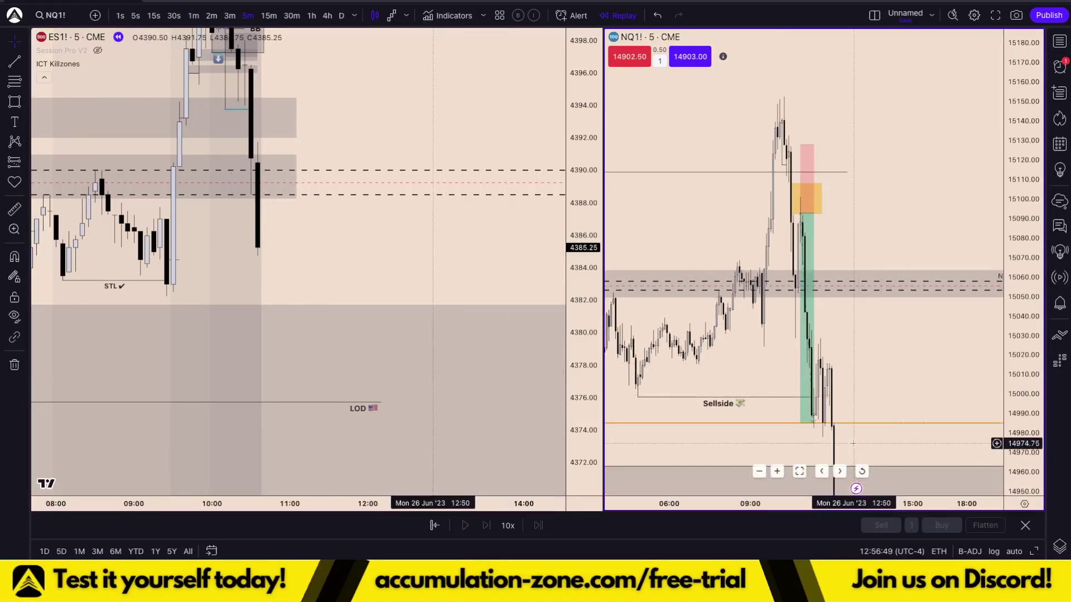
Examine the NQ1! short trade against the Sellside line, the orange low line and the earlier price swings.
{"action": "scroll", "coordinate": [820, 424], "scroll_direction": "down", "scroll_amount": 5}
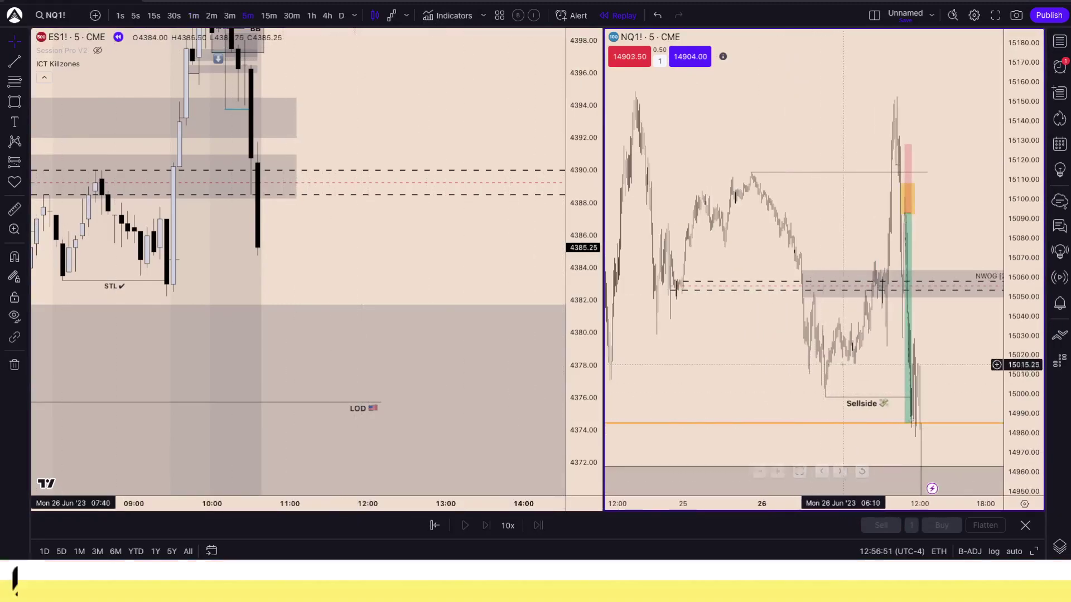
{"action": "scroll", "coordinate": [831, 401], "scroll_direction": "up", "scroll_amount": 3}
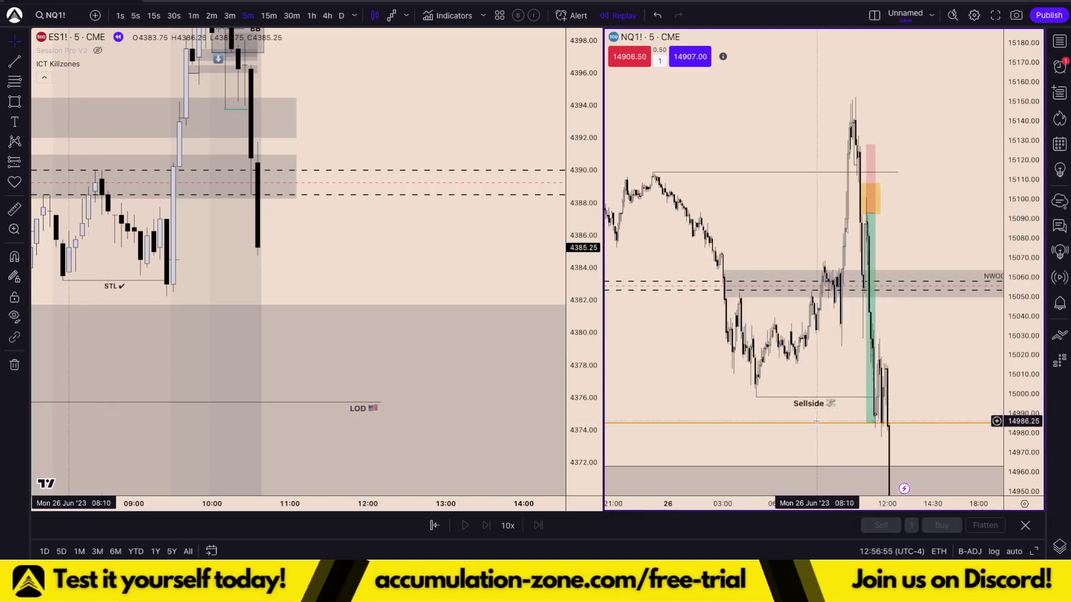
{"action": "scroll", "coordinate": [818, 428], "scroll_direction": "down", "scroll_amount": 3}
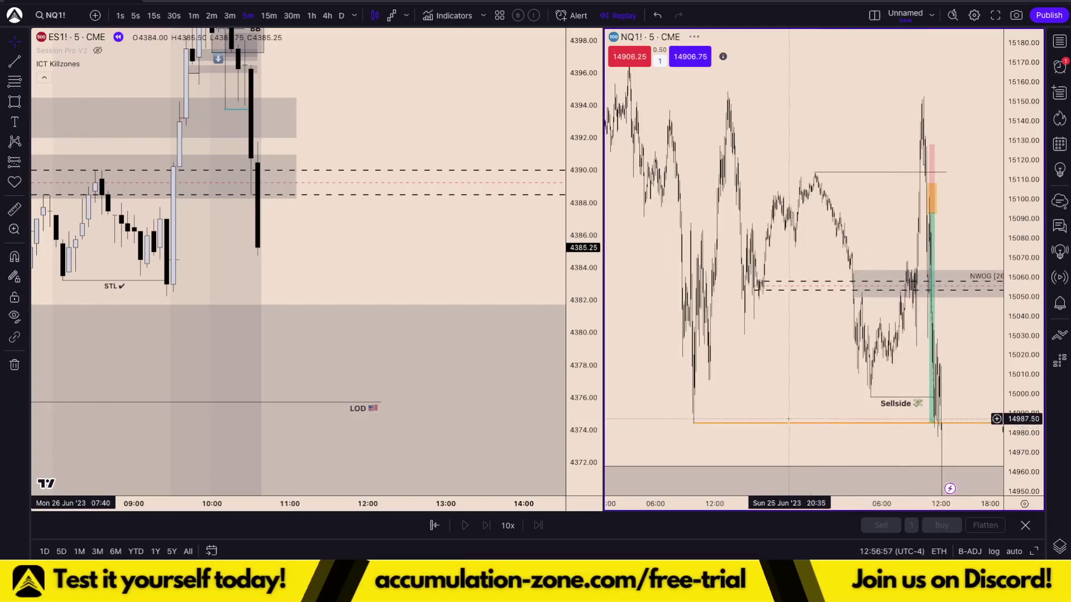
{"action": "scroll", "coordinate": [695, 420], "scroll_direction": "up", "scroll_amount": 5}
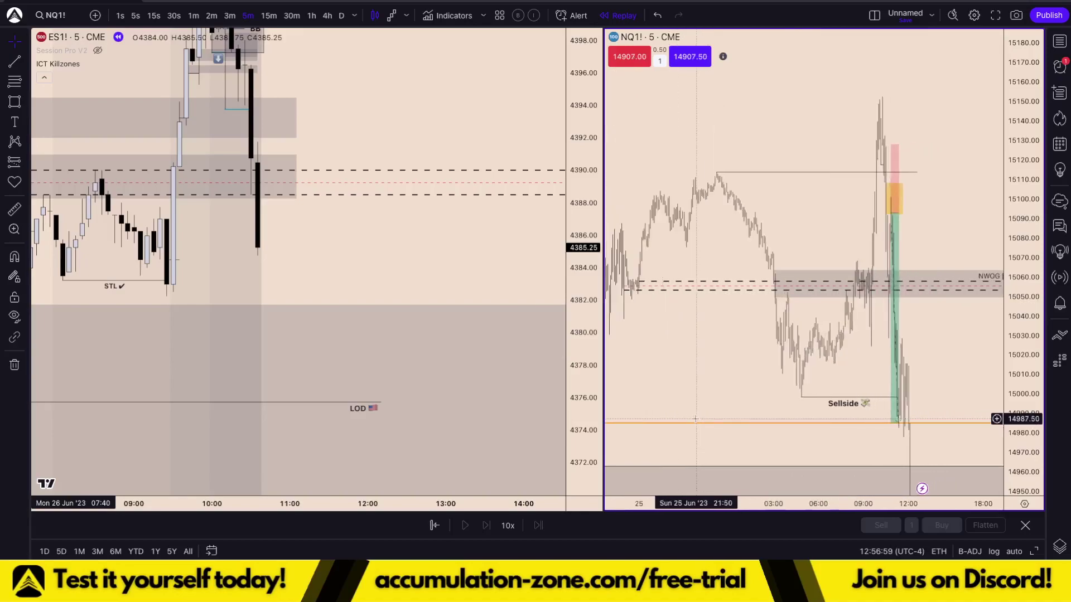
{"action": "scroll", "coordinate": [952, 238], "scroll_direction": "up", "scroll_amount": 2}
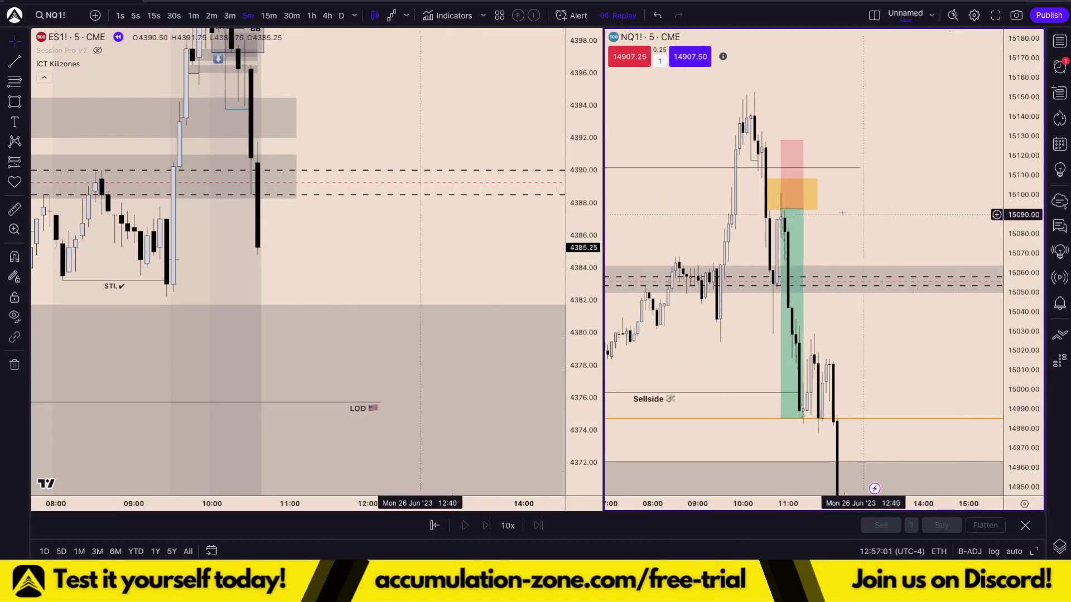
Draw a Fib retracement on NQ1! from the Sellside low at 14999.25 to the high at 15152, and delete it.
{"action": "left_click", "coordinate": [20, 87]}
{"action": "scroll", "coordinate": [876, 327], "scroll_direction": "down", "scroll_amount": 5}
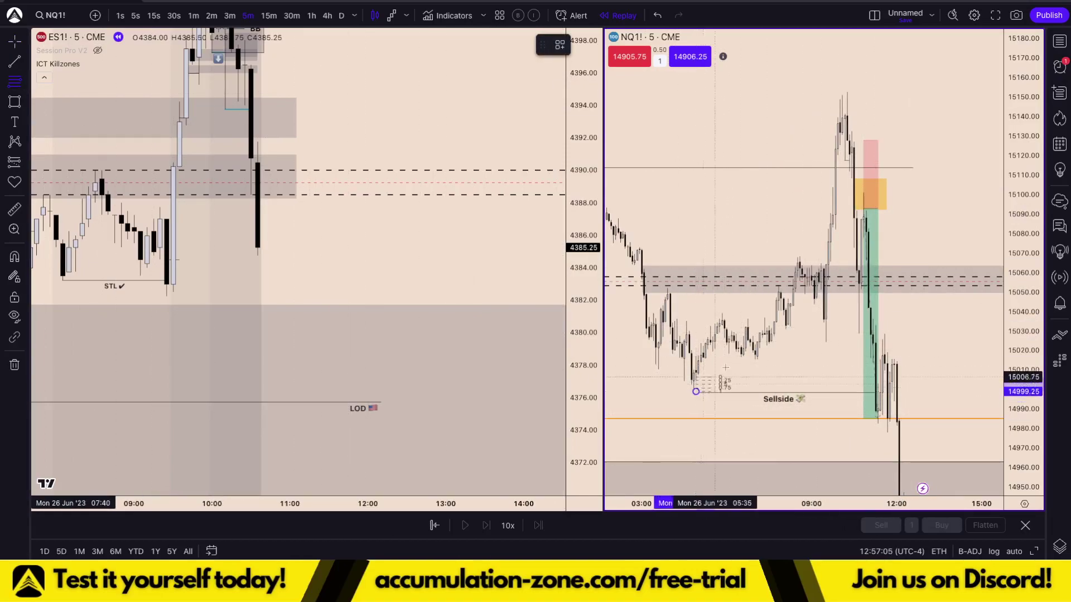
{"action": "left_click", "coordinate": [937, 94]}
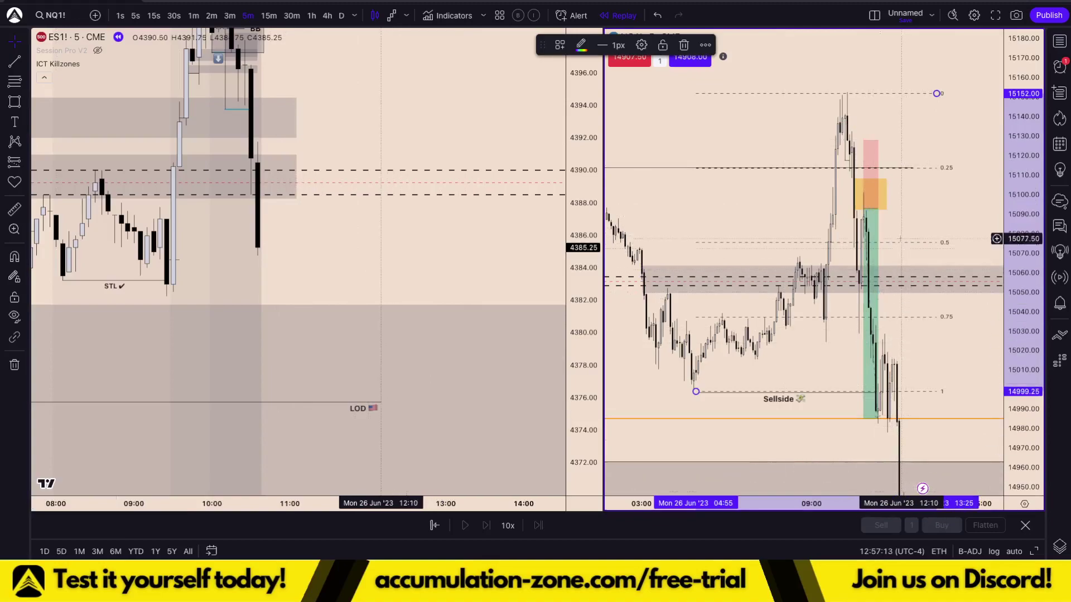
{"action": "key", "text": "Delete"}
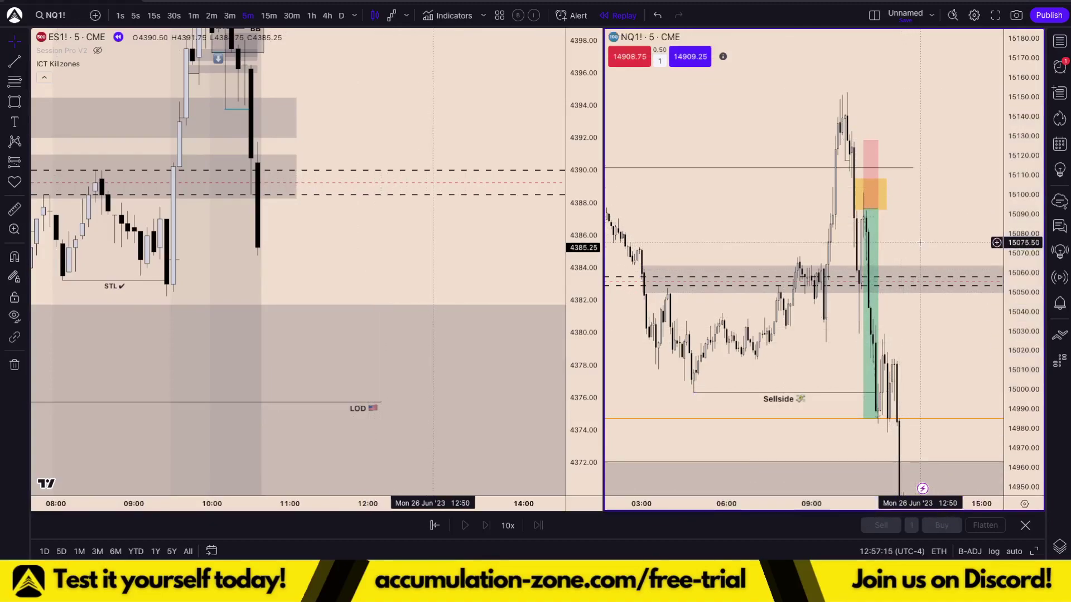
Return to the single-chart layout showing only ES1! on five minutes.
{"action": "left_click", "coordinate": [401, 113]}
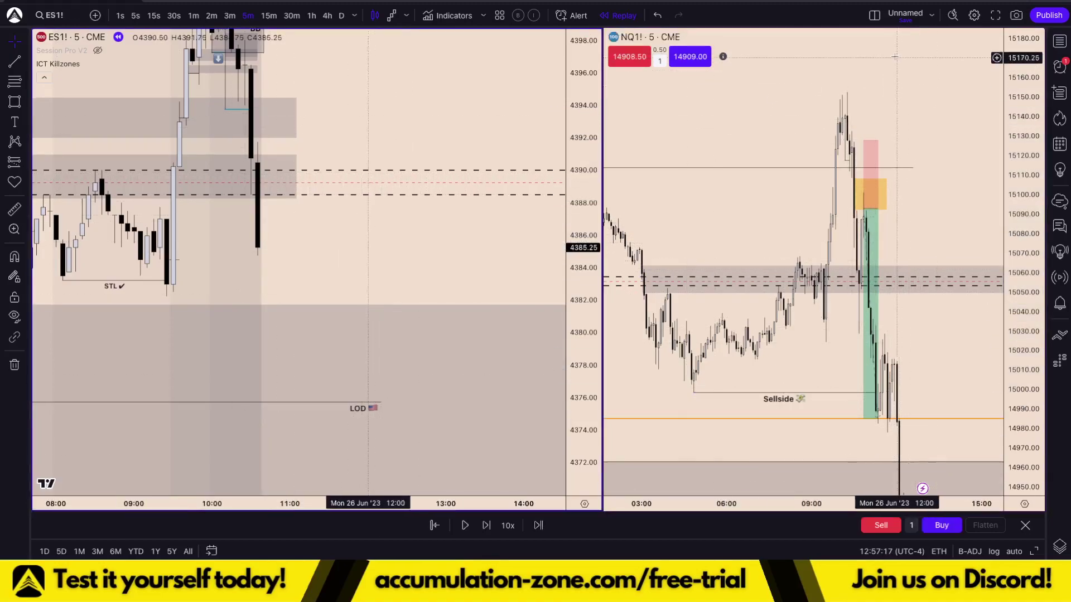
{"action": "left_click", "coordinate": [874, 16]}
{"action": "left_click", "coordinate": [885, 40]}
{"action": "left_click_drag", "start_coordinate": [812, 115], "coordinate": [794, 132]}
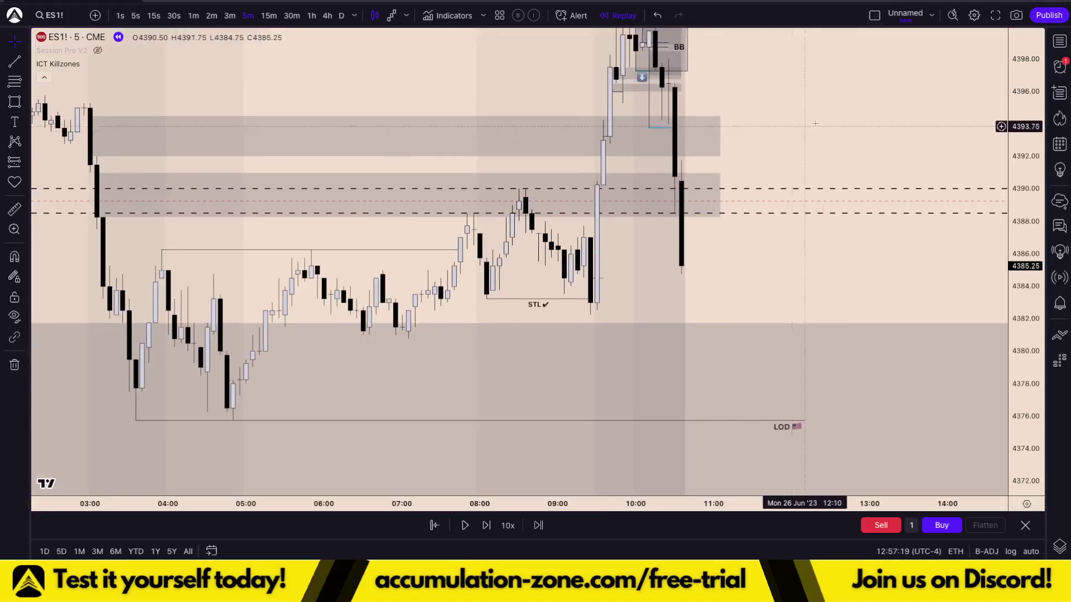
{"action": "left_click_drag", "start_coordinate": [1018, 105], "coordinate": [1018, 150]}
{"action": "left_click_drag", "start_coordinate": [909, 126], "coordinate": [839, 158]}
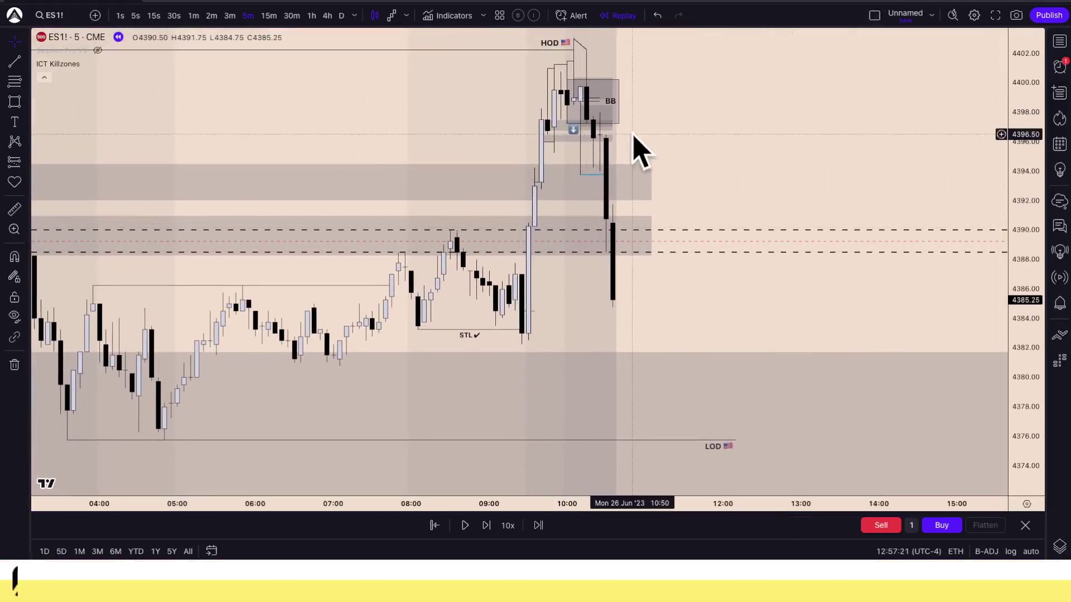
Extend the two grey zones at 4392–4394.50 and 4388.25–4391 to about 13:05 on ES1!
{"action": "scroll", "coordinate": [633, 149], "scroll_direction": "down", "scroll_amount": 3}
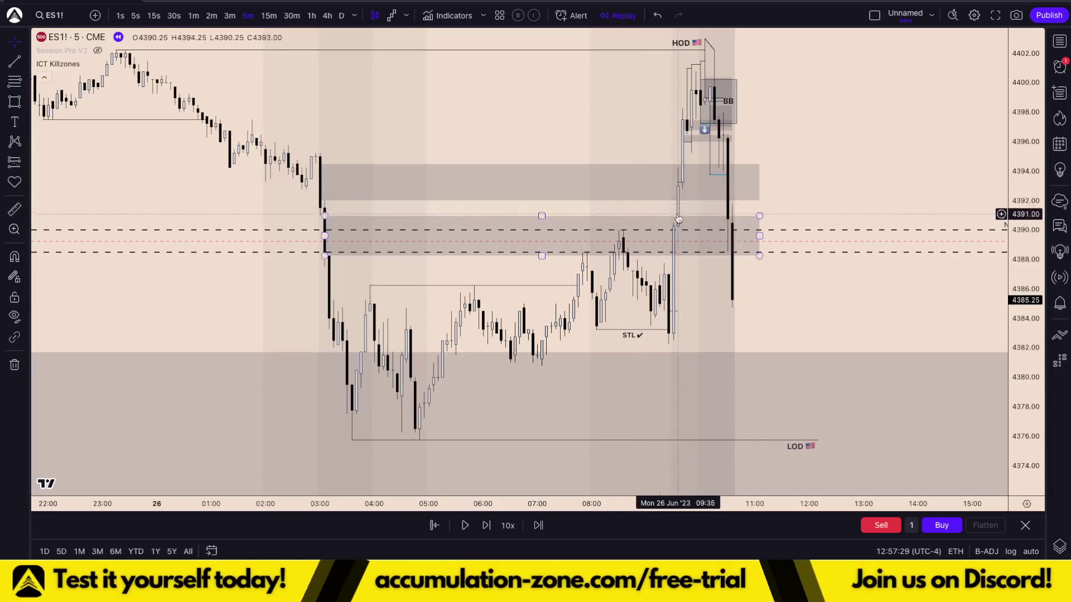
{"action": "left_click", "coordinate": [420, 192]}
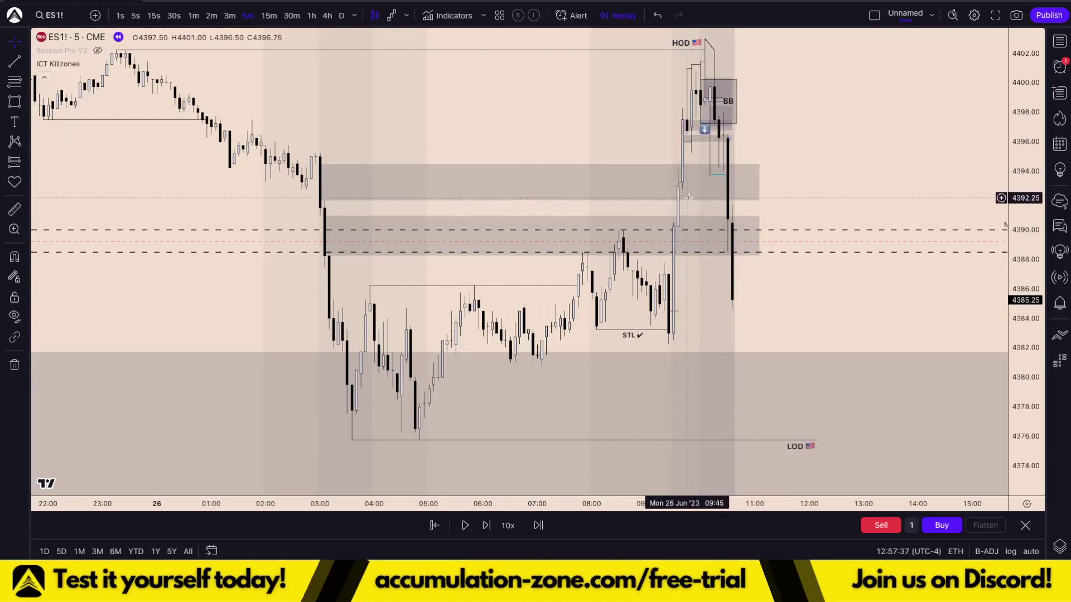
{"action": "left_click_drag", "start_coordinate": [759, 182], "coordinate": [847, 147]}
{"action": "left_click", "coordinate": [909, 168]}
{"action": "left_click_drag", "start_coordinate": [705, 218], "coordinate": [814, 207]}
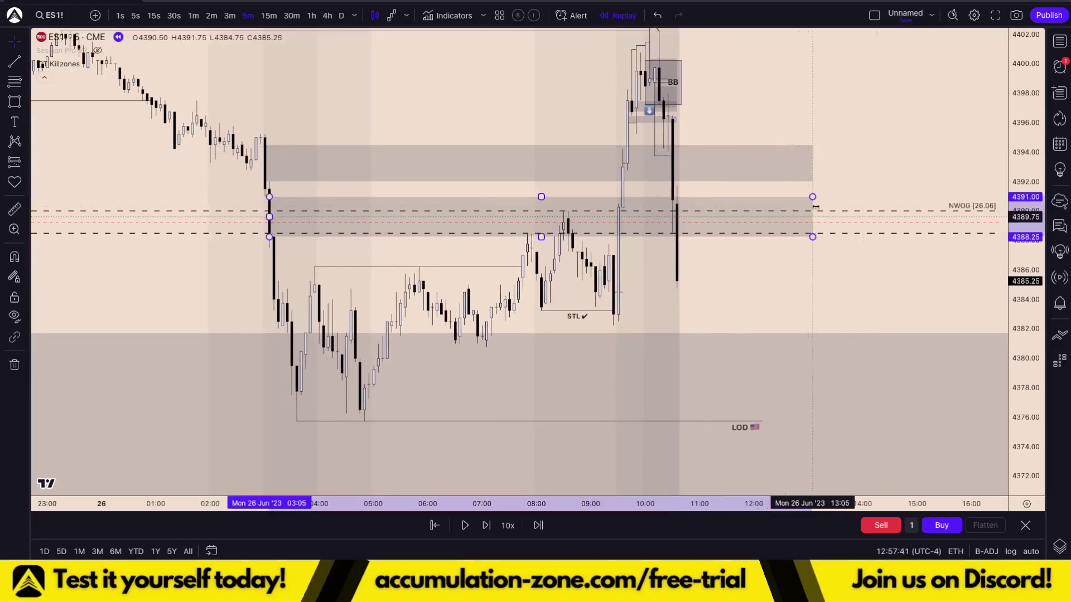
{"action": "left_click", "coordinate": [853, 150]}
{"action": "scroll", "coordinate": [835, 154], "scroll_direction": "up", "scroll_amount": 3}
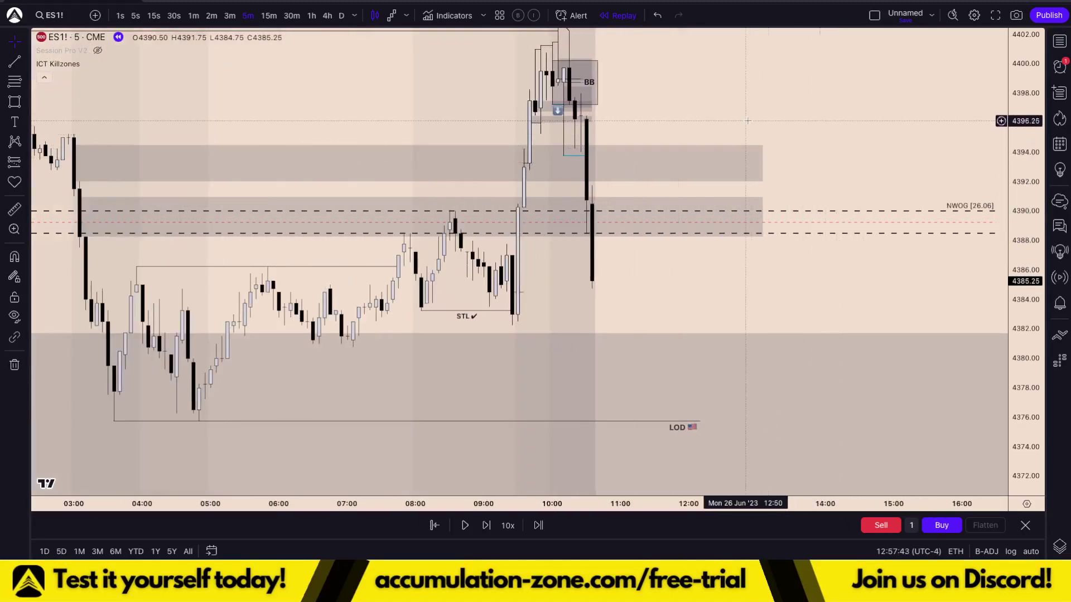
{"action": "left_click_drag", "start_coordinate": [748, 120], "coordinate": [782, 144]}
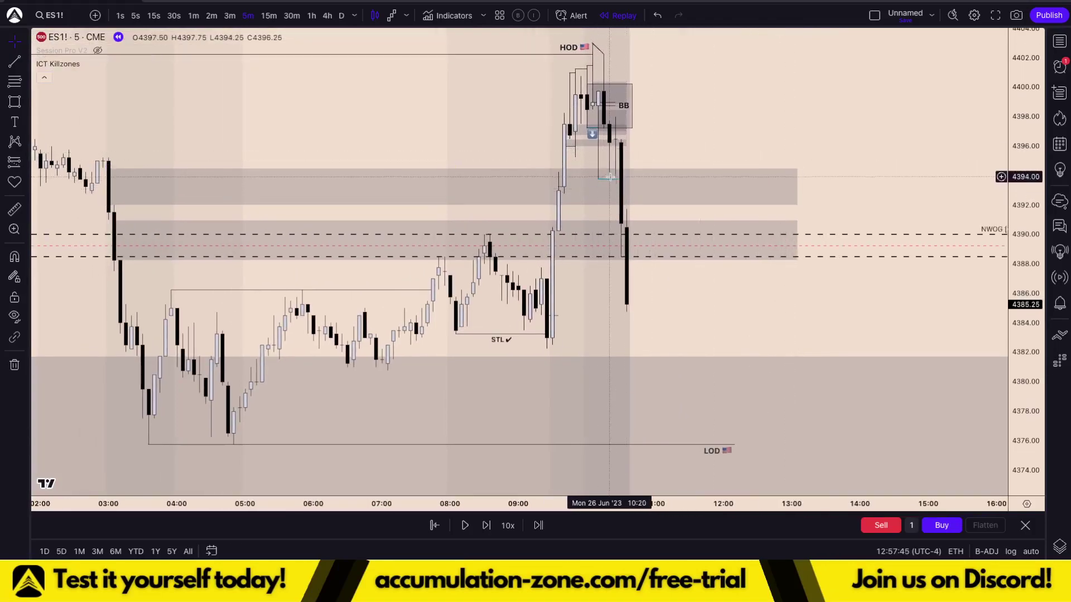
Delete the BB zone with its marker and neighbouring small zone, and the short line at 4396.00.
{"action": "scroll", "coordinate": [610, 174], "scroll_direction": "up", "scroll_amount": 5}
{"action": "left_click_drag", "start_coordinate": [613, 130], "coordinate": [658, 135]}
{"action": "left_click_drag", "start_coordinate": [526, 145], "coordinate": [368, 83]}
{"action": "key", "text": "Delete"}
{"action": "left_click", "coordinate": [392, 151]}
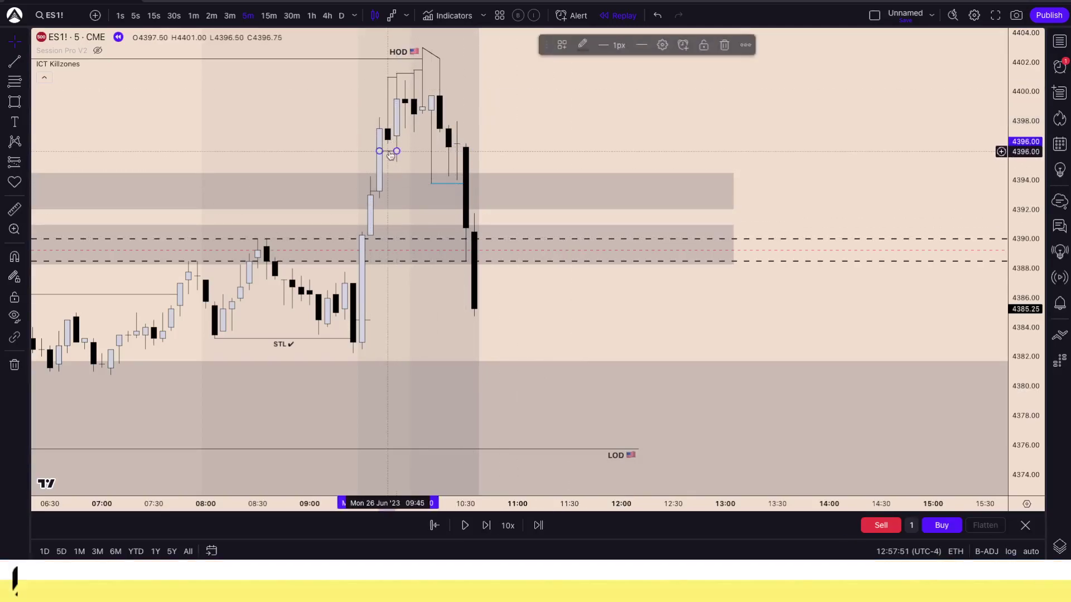
{"action": "key", "text": "Delete"}
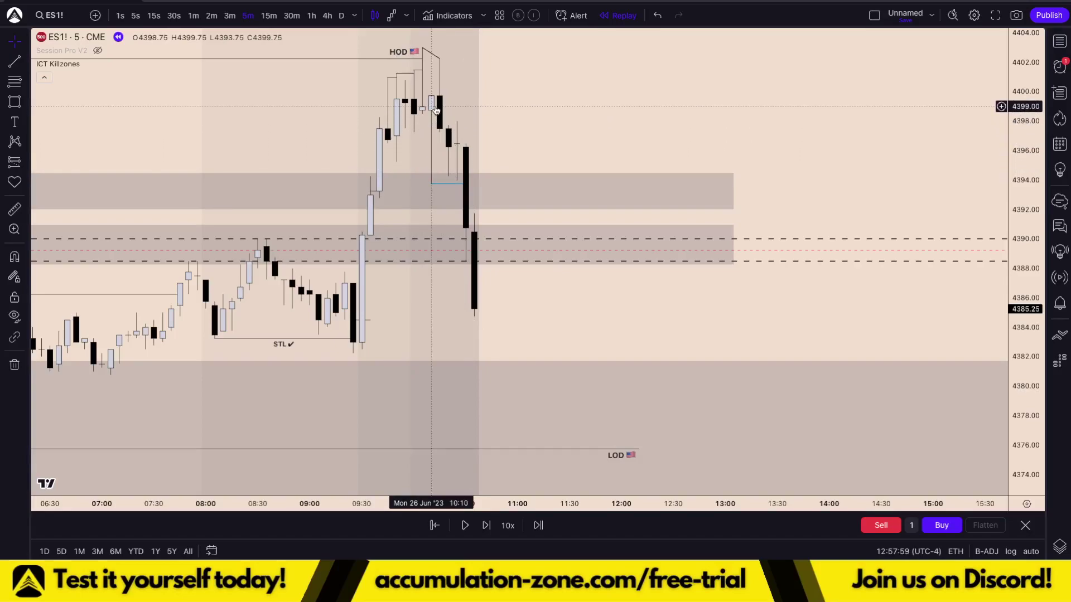
Draw a rectangle on ES1! from 10:30 to 12:00 between 4394.00 and 4391.75.
{"action": "left_click_drag", "start_coordinate": [630, 110], "coordinate": [642, 131]}
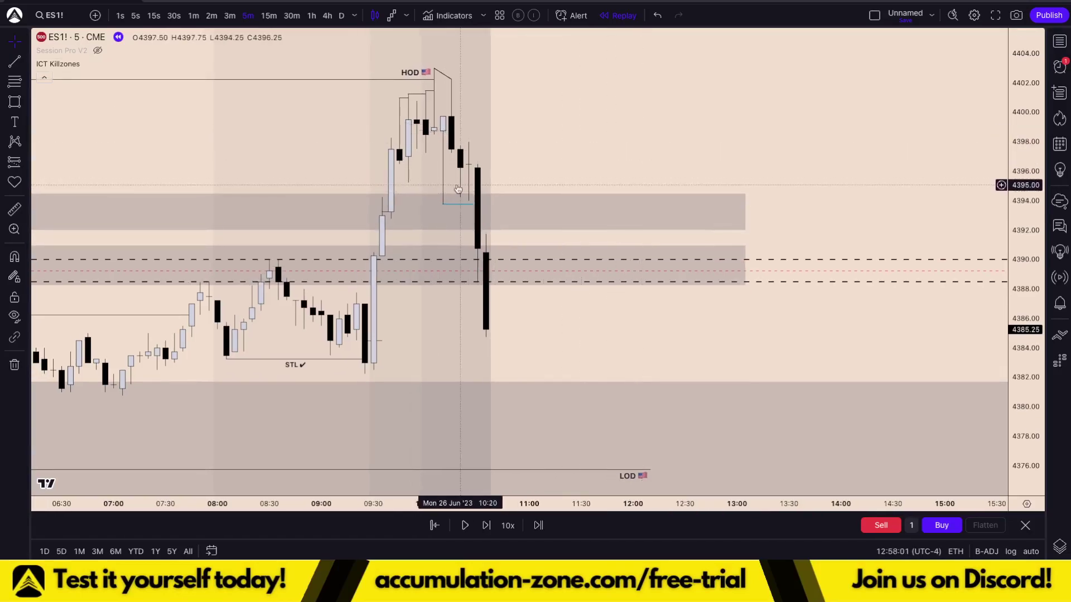
{"action": "left_click_drag", "start_coordinate": [556, 126], "coordinate": [606, 174]}
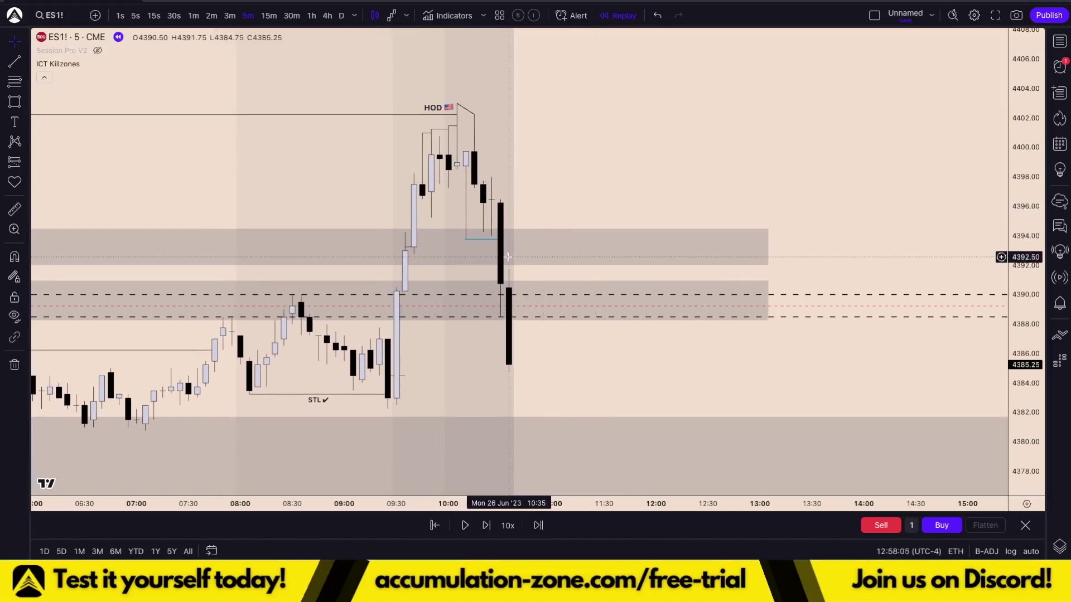
{"action": "scroll", "coordinate": [417, 254], "scroll_direction": "down", "scroll_amount": 5}
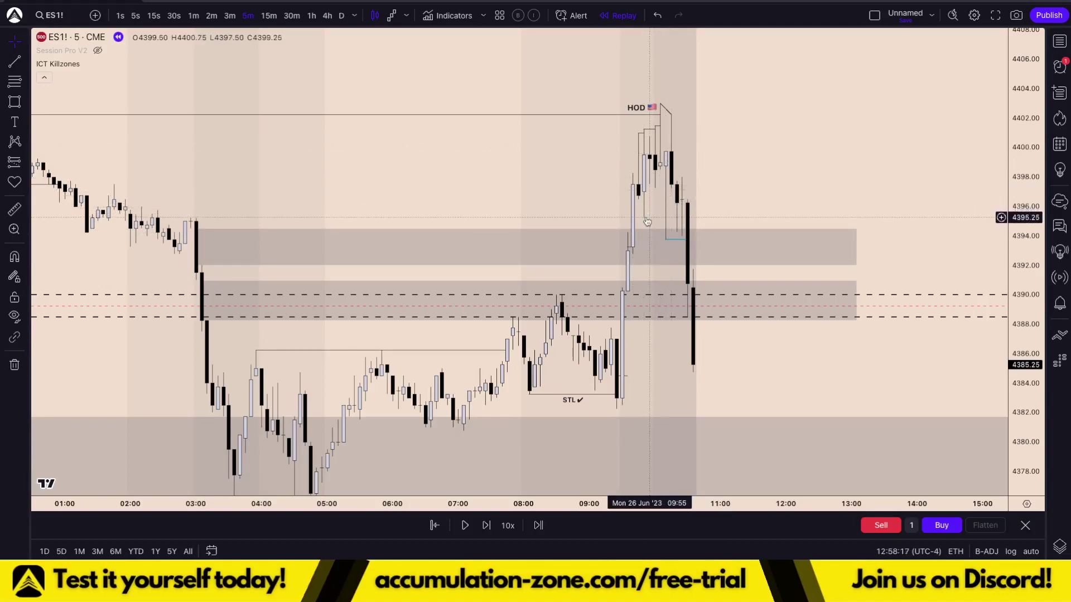
{"action": "scroll", "coordinate": [647, 221], "scroll_direction": "up", "scroll_amount": 1}
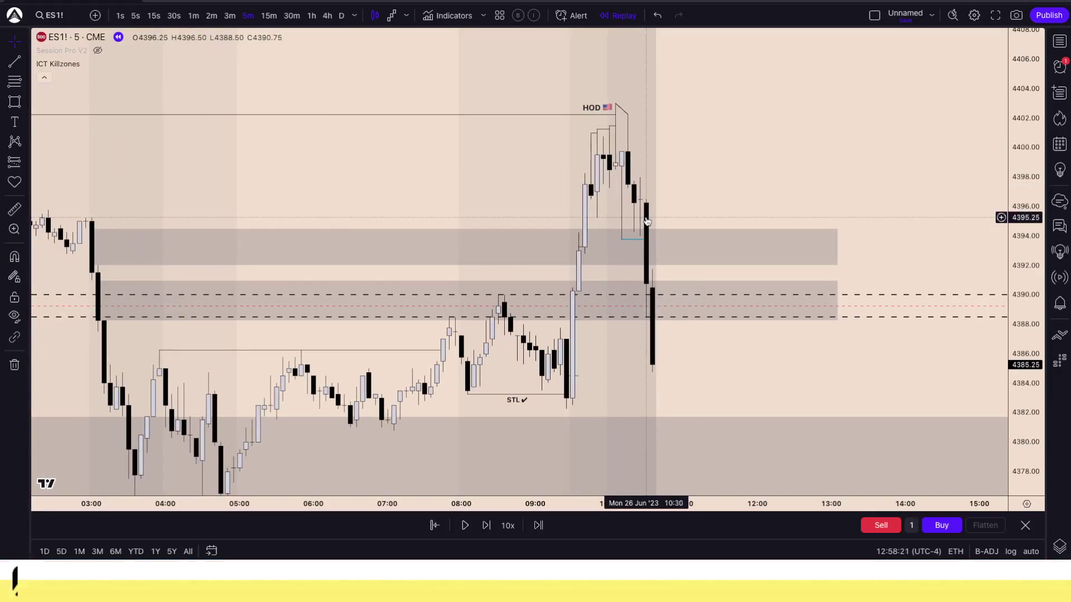
{"action": "left_click", "coordinate": [656, 252]}
{"action": "left_click_drag", "start_coordinate": [741, 190], "coordinate": [730, 148]}
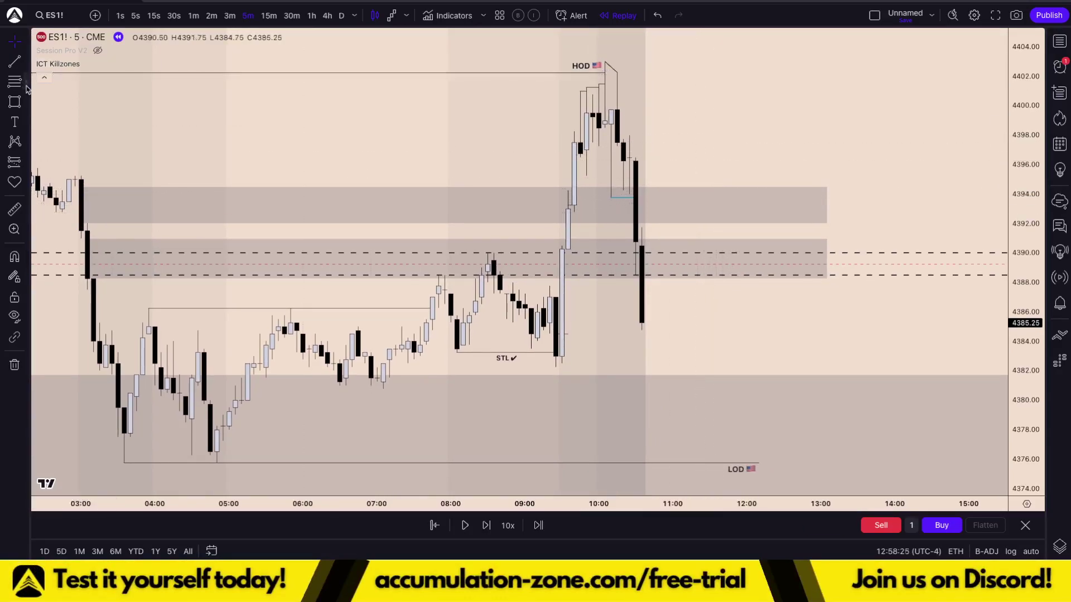
{"action": "left_click", "coordinate": [14, 102]}
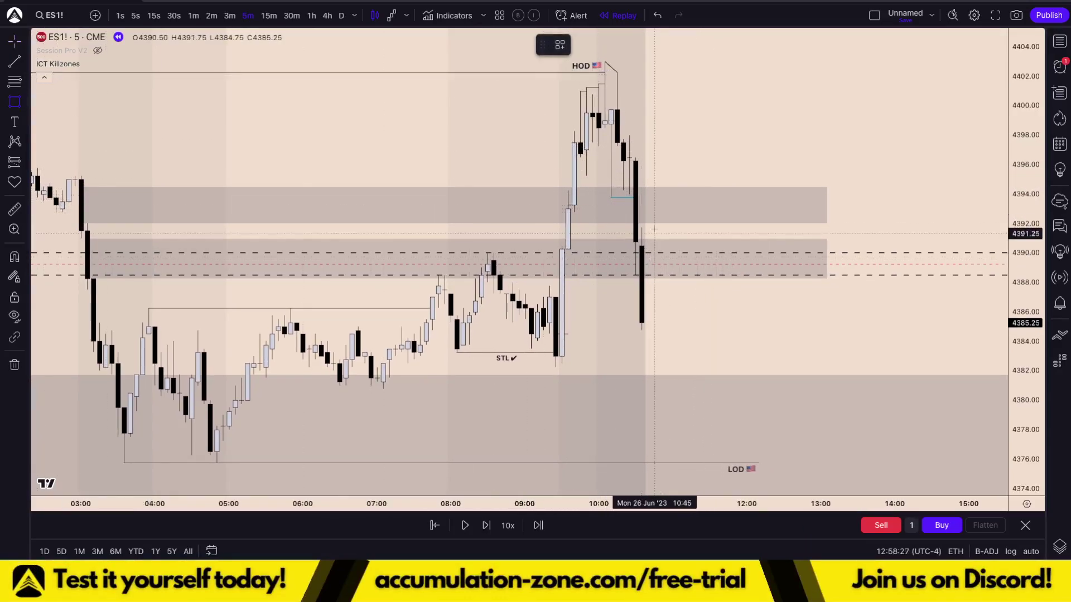
{"action": "mouse_move", "coordinate": [631, 197]}
{"action": "left_mouse_down"}
{"action": "mouse_move", "coordinate": [646, 237]}
{"action": "mouse_move", "coordinate": [746, 227]}
{"action": "left_mouse_up"}
Apply the FVG template to the new rectangle between 4394.00 and 4391.75.
{"action": "double_click", "coordinate": [691, 191]}
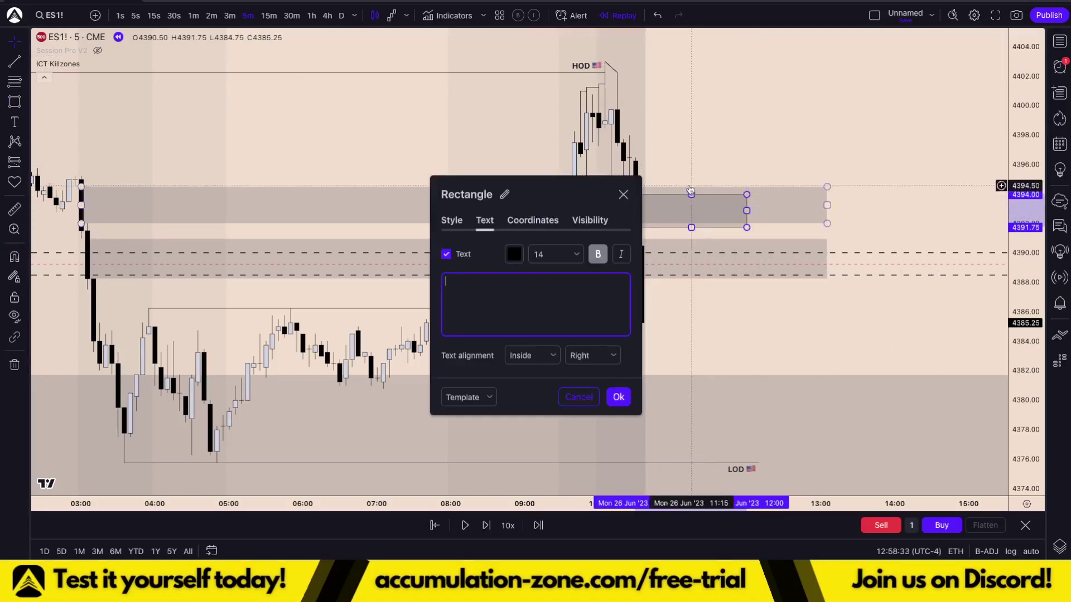
{"action": "left_click", "coordinate": [484, 396]}
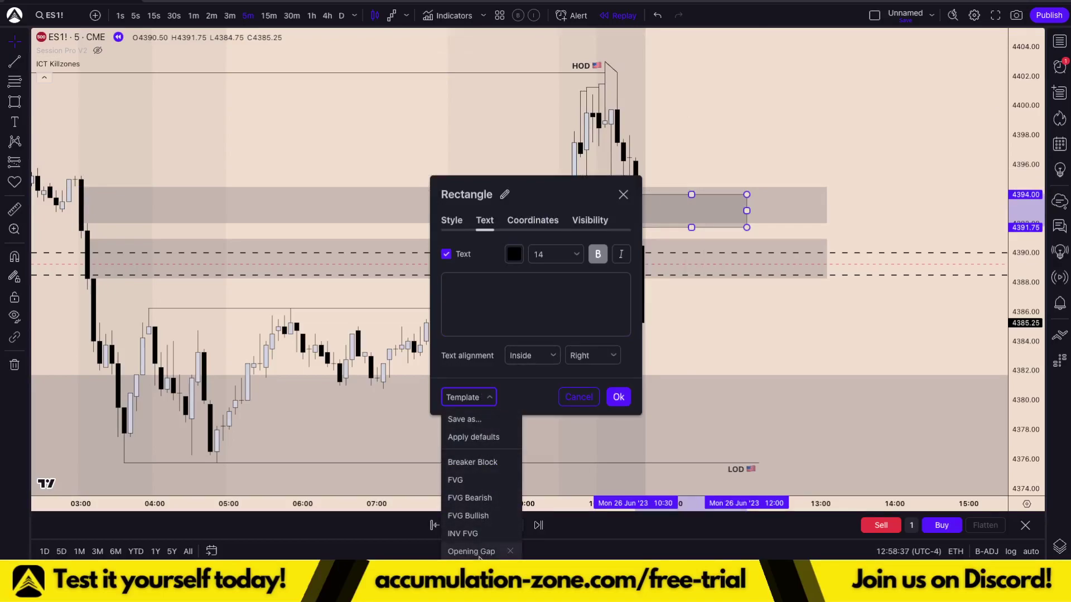
{"action": "left_click", "coordinate": [478, 481]}
{"action": "left_click", "coordinate": [825, 119]}
{"action": "left_click_drag", "start_coordinate": [817, 120], "coordinate": [798, 110]}
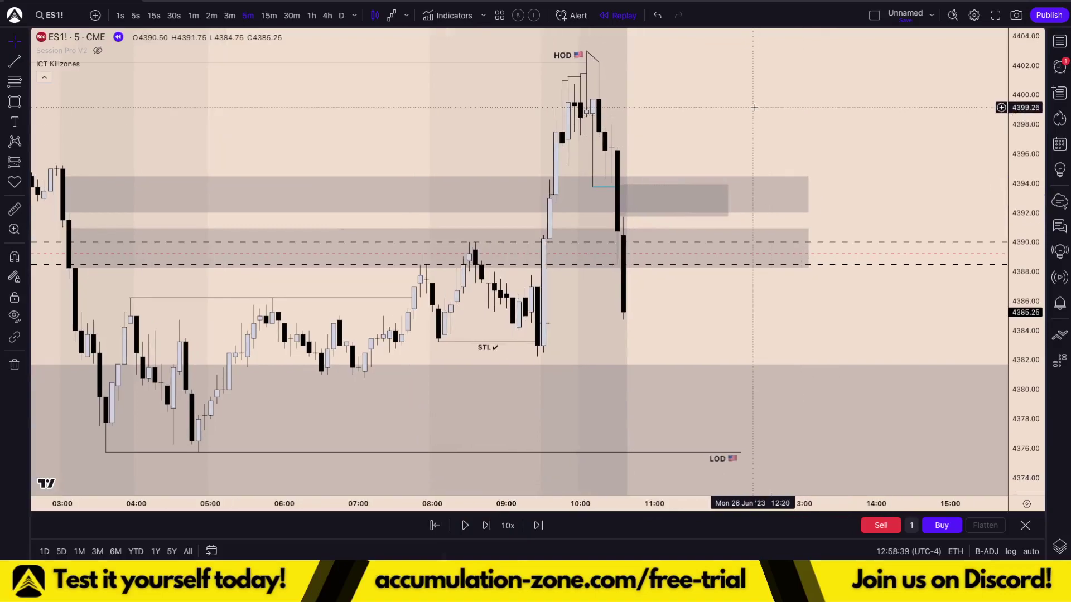
Advance the ES1! replay to the 10:45 candle.
{"action": "scroll", "coordinate": [736, 222], "scroll_direction": "up", "scroll_amount": 1}
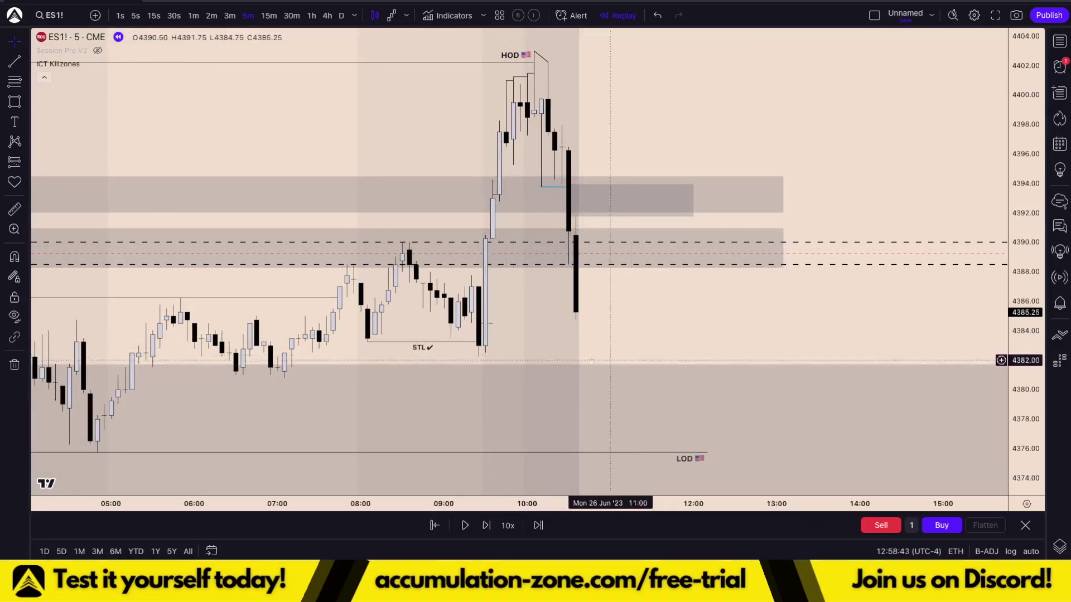
{"action": "scroll", "coordinate": [176, 425], "scroll_direction": "down", "scroll_amount": 4}
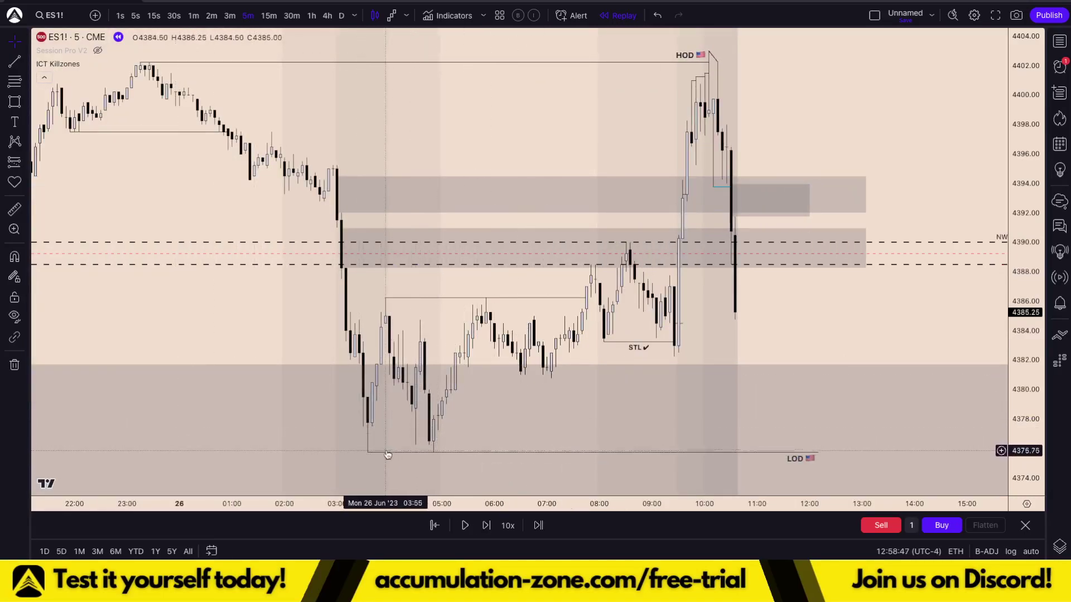
{"action": "scroll", "coordinate": [632, 415], "scroll_direction": "up", "scroll_amount": 4}
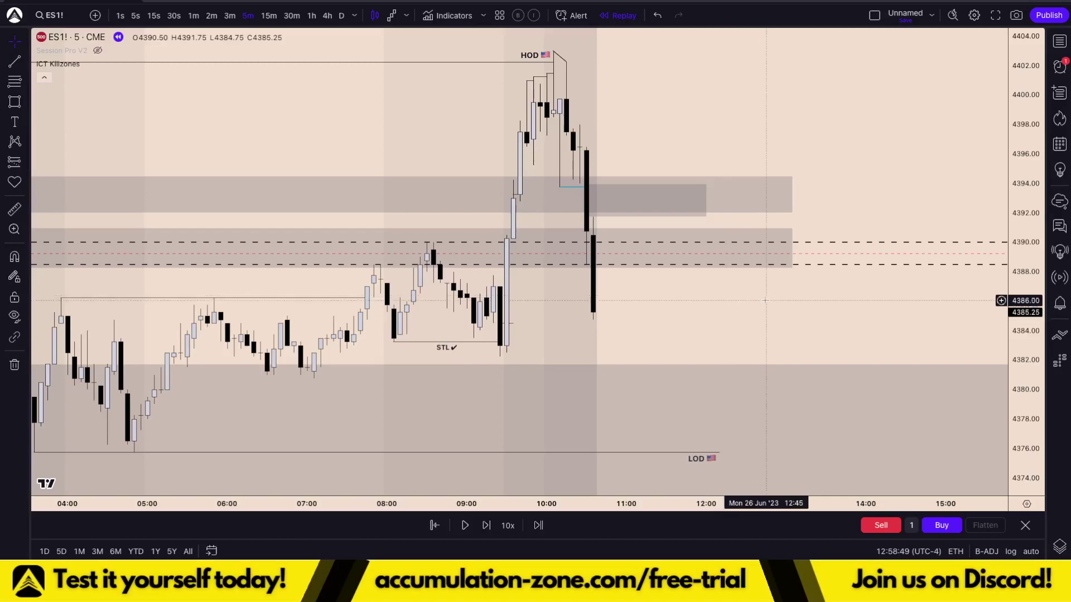
{"action": "left_click", "coordinate": [487, 527]}
Examine the full extent of the Daily FVG below price against the LOD line and the 10:40 wick.
{"action": "left_click_drag", "start_coordinate": [692, 280], "coordinate": [703, 203]}
{"action": "scroll", "coordinate": [704, 218], "scroll_direction": "down", "scroll_amount": 8}
{"action": "scroll", "coordinate": [542, 327], "scroll_direction": "down", "scroll_amount": 6}
{"action": "left_click_drag", "start_coordinate": [664, 244], "coordinate": [344, 202]}
{"action": "left_click_drag", "start_coordinate": [903, 215], "coordinate": [579, 185]}
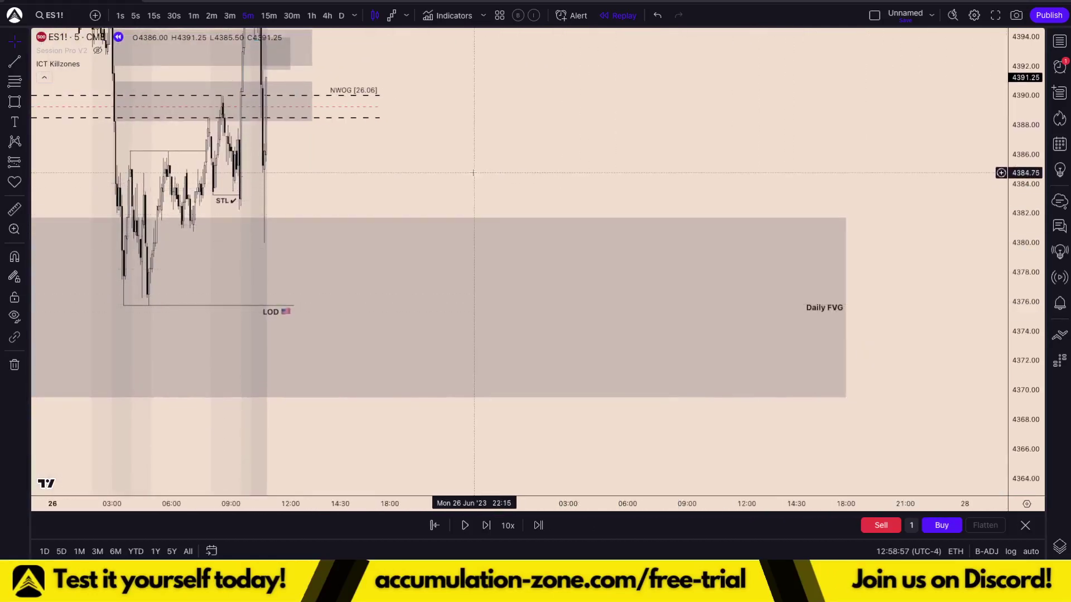
{"action": "left_click_drag", "start_coordinate": [505, 198], "coordinate": [770, 249]}
{"action": "left_click_drag", "start_coordinate": [526, 225], "coordinate": [837, 264]}
{"action": "scroll", "coordinate": [965, 270], "scroll_direction": "up", "scroll_amount": 5}
{"action": "scroll", "coordinate": [895, 259], "scroll_direction": "up", "scroll_amount": 10}
{"action": "left_click_drag", "start_coordinate": [1032, 234], "coordinate": [1033, 303]}
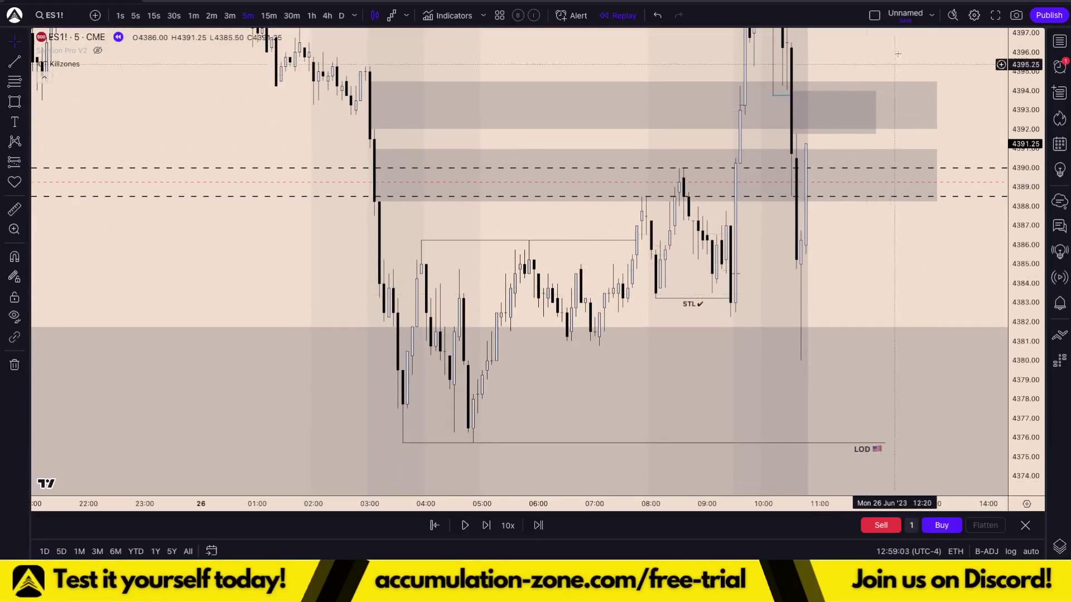
Compare ES1! side by side with NQ1! around the LOD and the Daily FVG, and return to the single-chart layout.
{"action": "left_click", "coordinate": [874, 15]}
{"action": "left_click", "coordinate": [887, 65]}
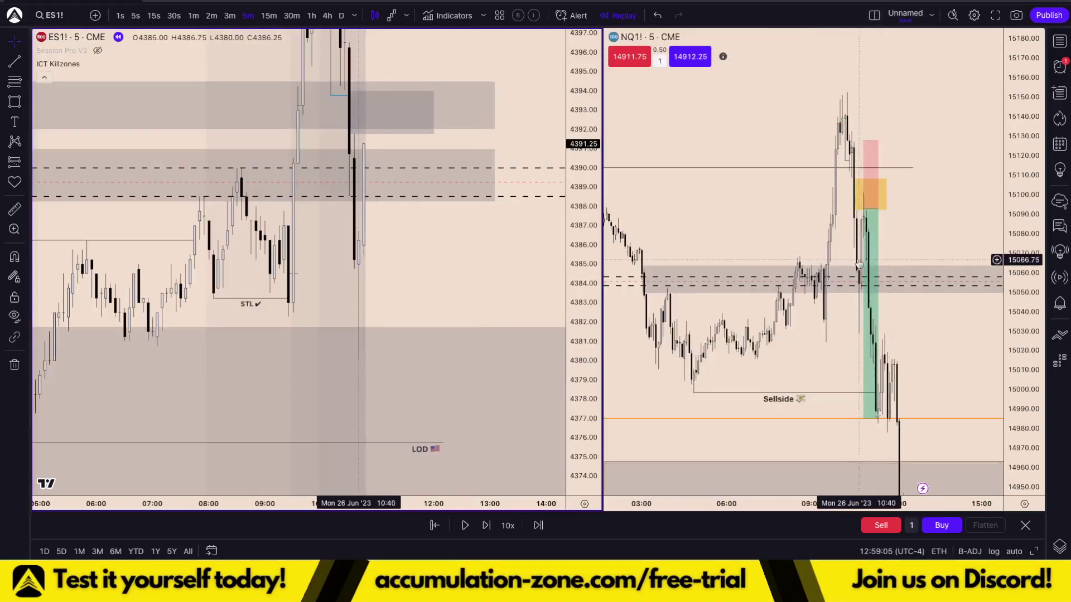
{"action": "mouse_move", "coordinate": [782, 214]}
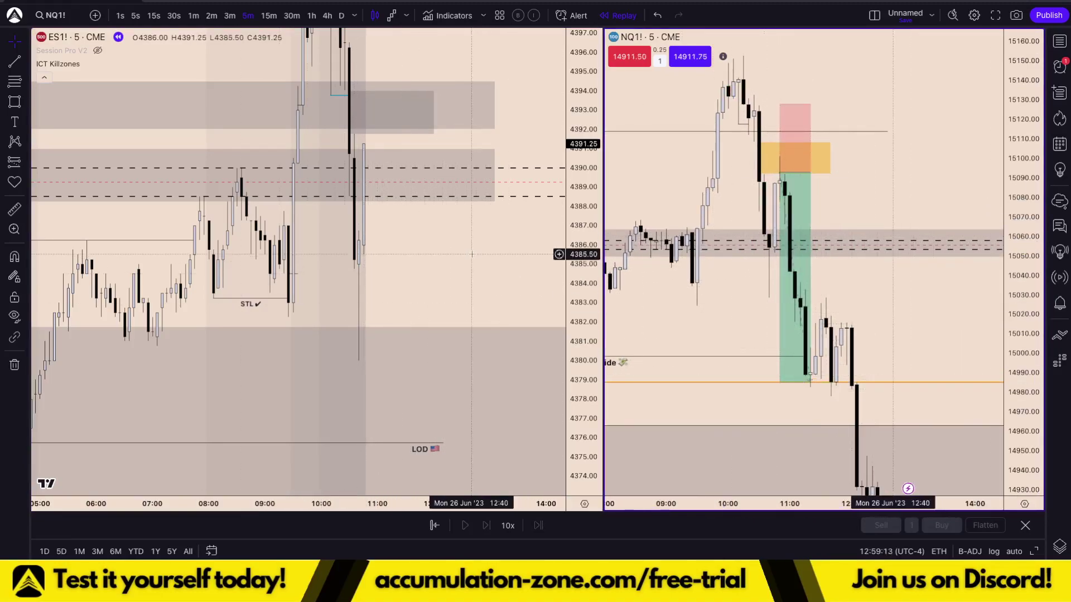
{"action": "left_click_drag", "start_coordinate": [472, 254], "coordinate": [490, 229]}
{"action": "scroll", "coordinate": [480, 230], "scroll_direction": "down", "scroll_amount": 4}
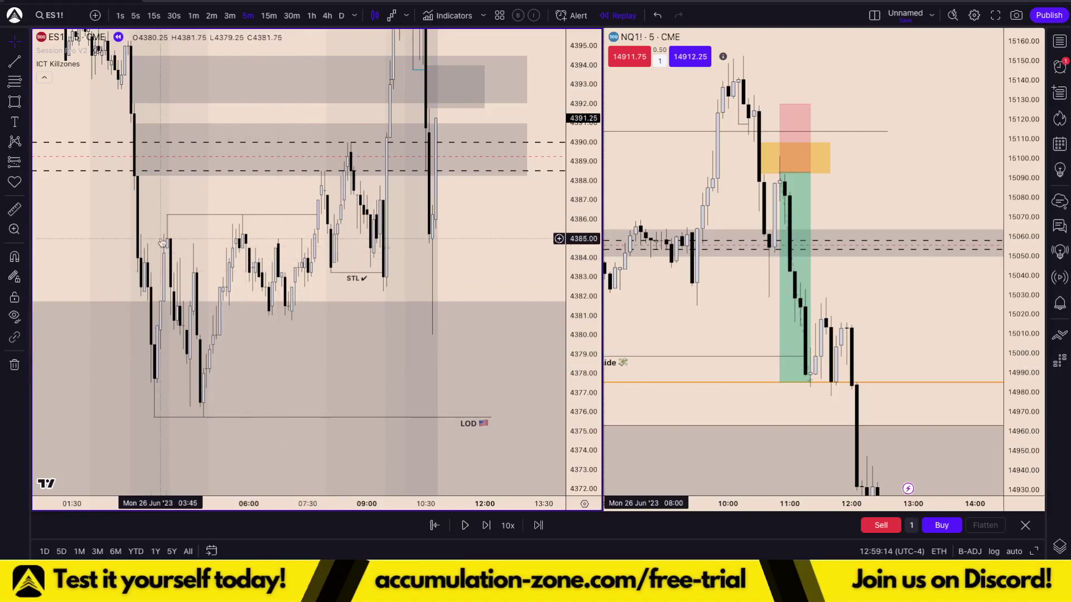
{"action": "scroll", "coordinate": [212, 357], "scroll_direction": "down", "scroll_amount": 5}
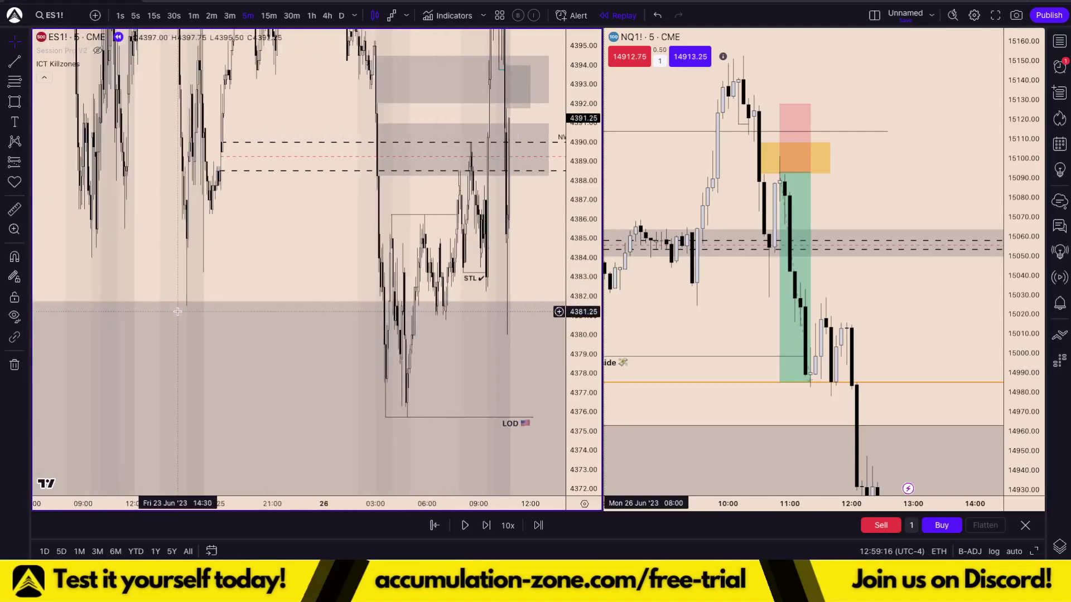
{"action": "scroll", "coordinate": [253, 339], "scroll_direction": "up", "scroll_amount": 4}
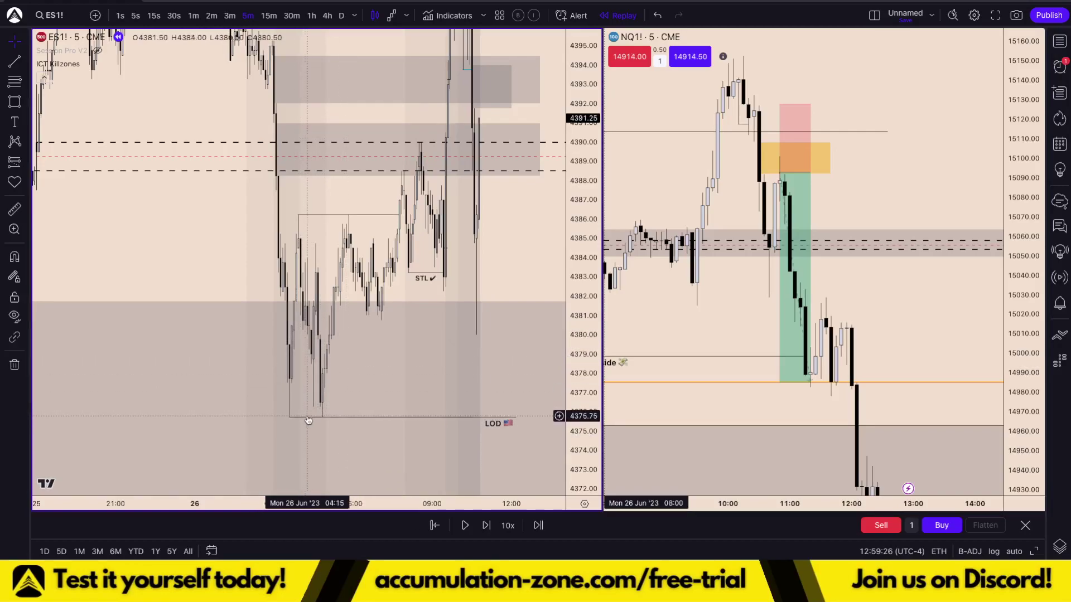
{"action": "scroll", "coordinate": [306, 420], "scroll_direction": "up", "scroll_amount": 5}
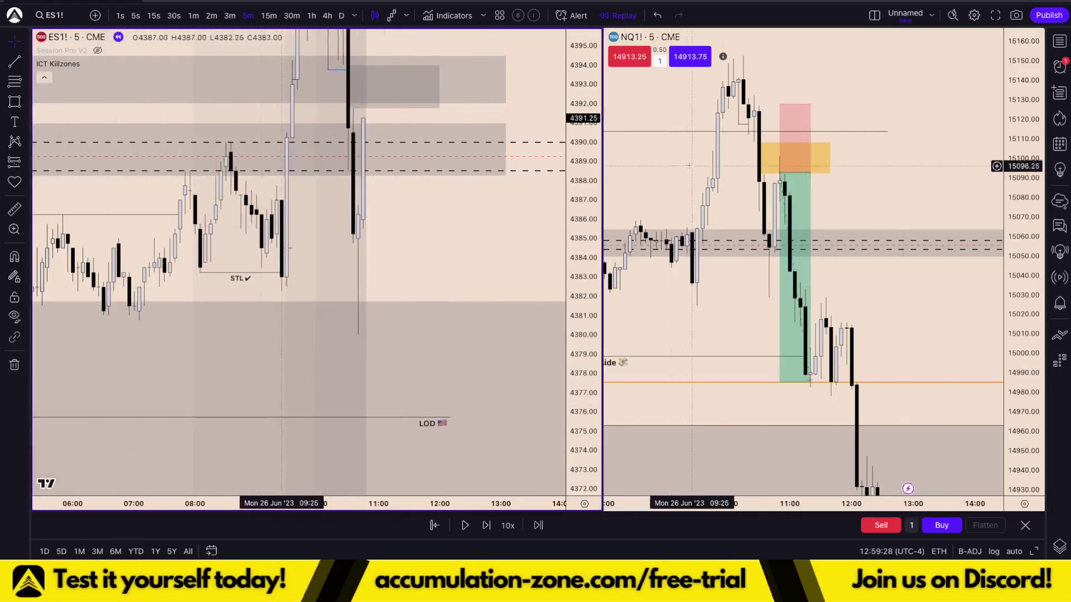
{"action": "left_click", "coordinate": [875, 17]}
{"action": "left_click", "coordinate": [888, 38]}
Place a short position on ES1! at the 10:45 candle with its entry at 4391.75, the FVG's lower edge.
{"action": "left_click_drag", "start_coordinate": [842, 243], "coordinate": [721, 267]}
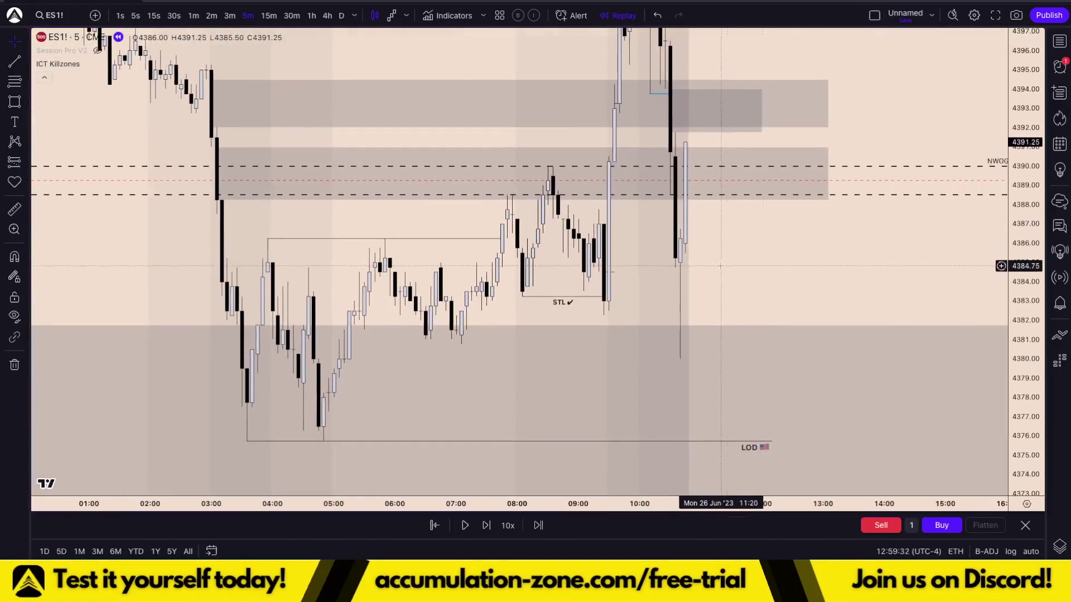
{"action": "left_click_drag", "start_coordinate": [1027, 182], "coordinate": [1031, 273]}
{"action": "scroll", "coordinate": [826, 271], "scroll_direction": "up", "scroll_amount": 5}
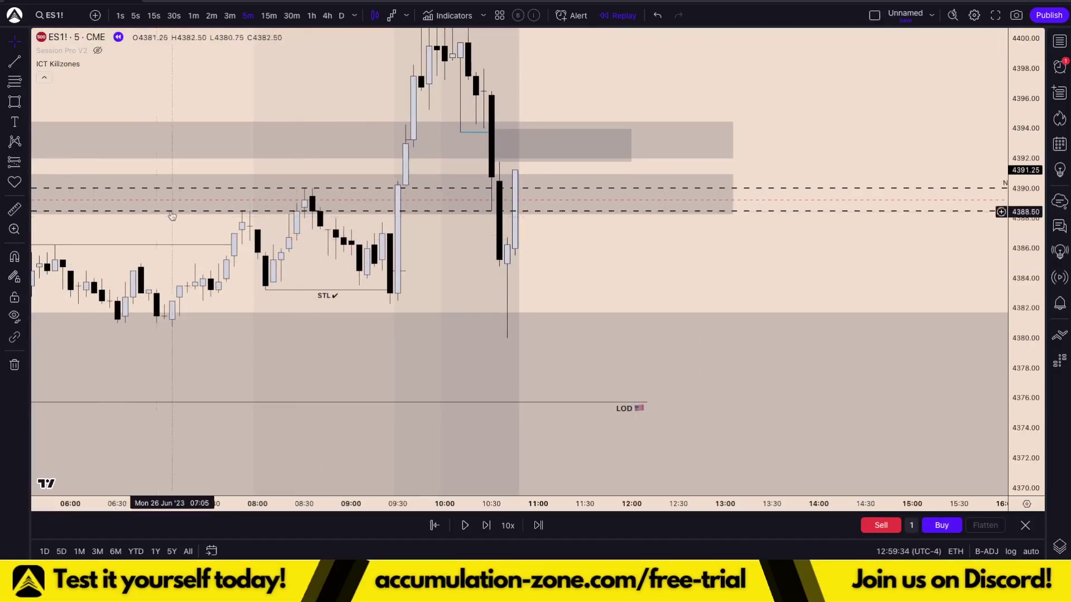
{"action": "left_click", "coordinate": [14, 162]}
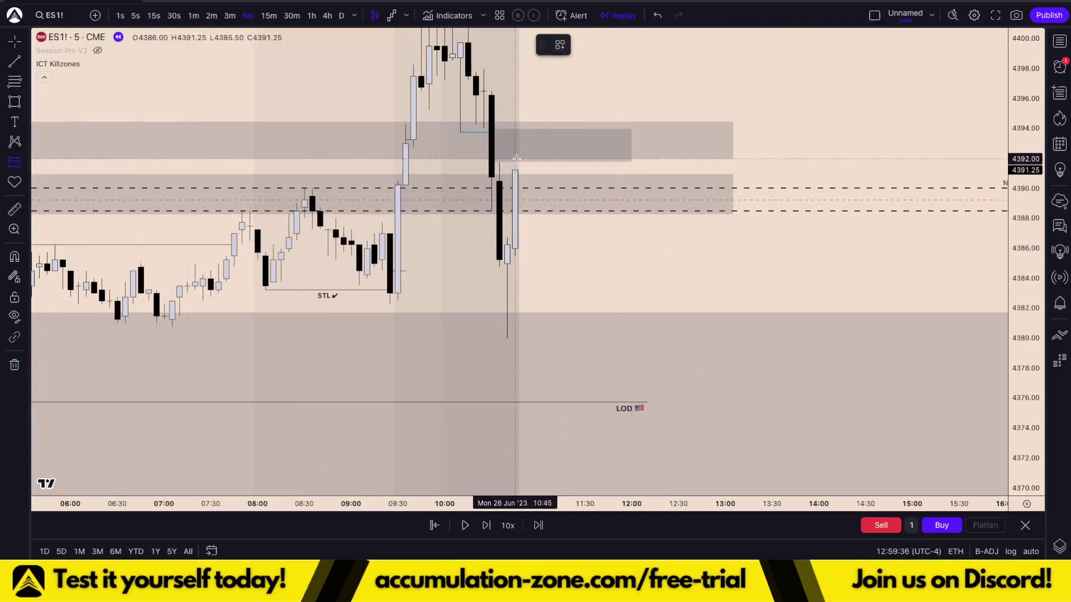
{"action": "left_click", "coordinate": [516, 159]}
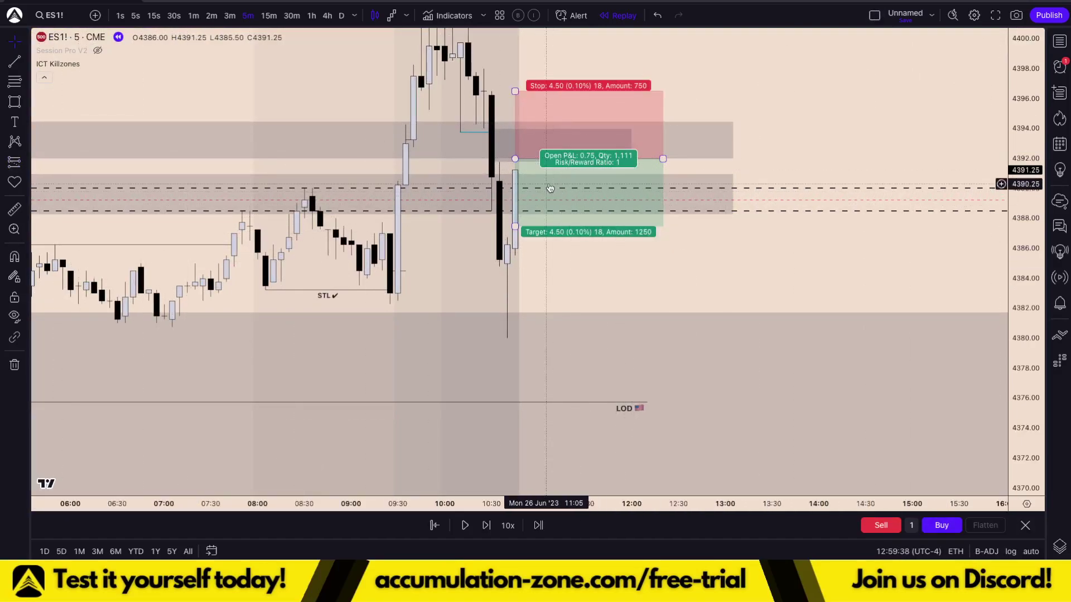
{"action": "left_click_drag", "start_coordinate": [515, 159], "coordinate": [515, 162]}
{"action": "left_click", "coordinate": [810, 166]}
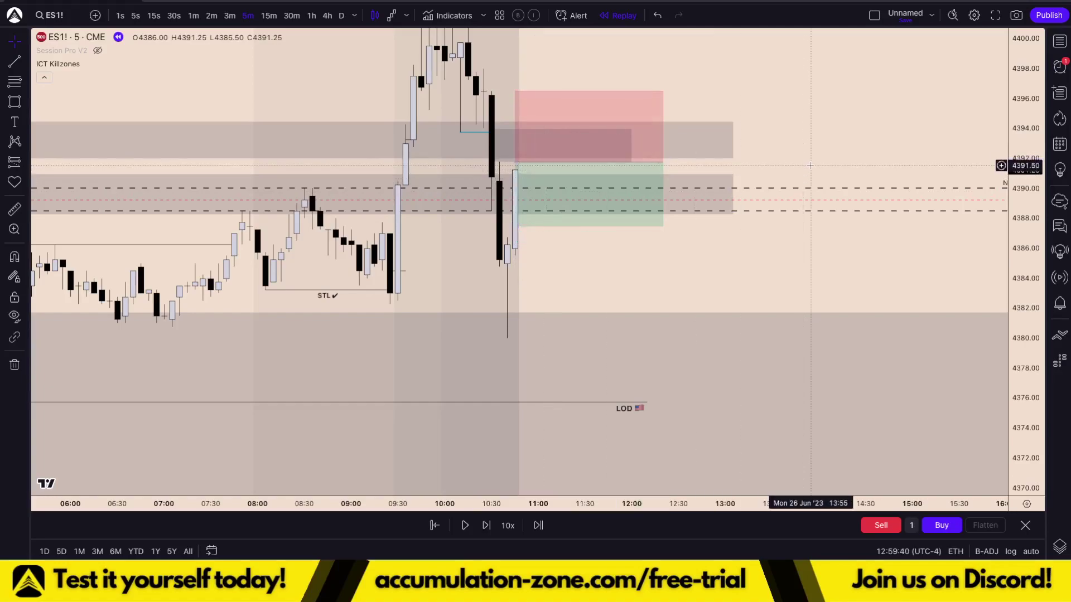
Set the short position's stop to 4396.50, 4.75 points above the entry.
{"action": "left_click_drag", "start_coordinate": [514, 91], "coordinate": [508, 86]}
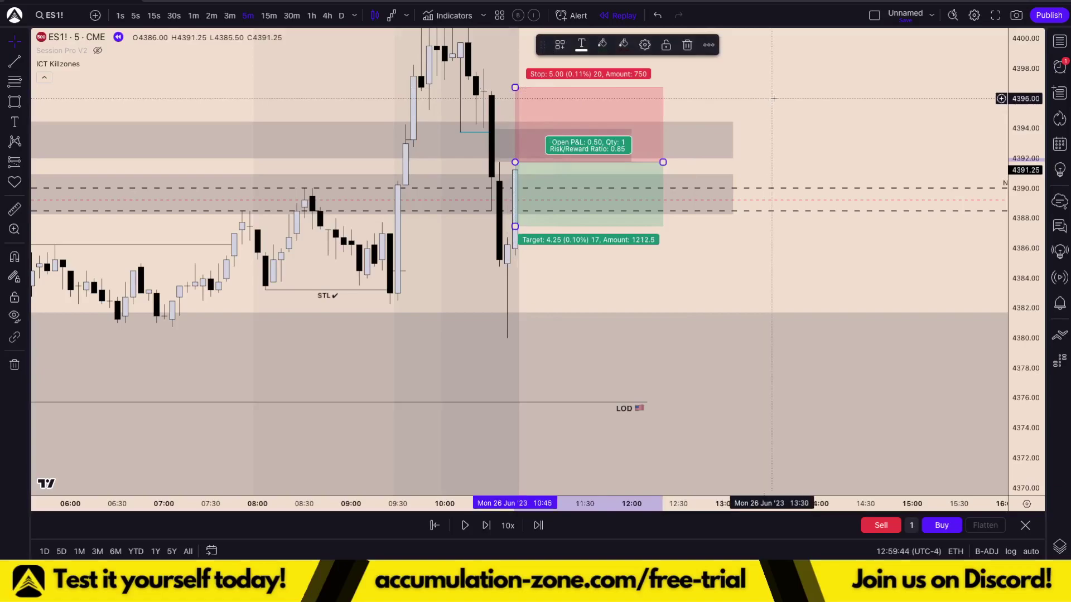
{"action": "left_click_drag", "start_coordinate": [885, 126], "coordinate": [885, 98]}
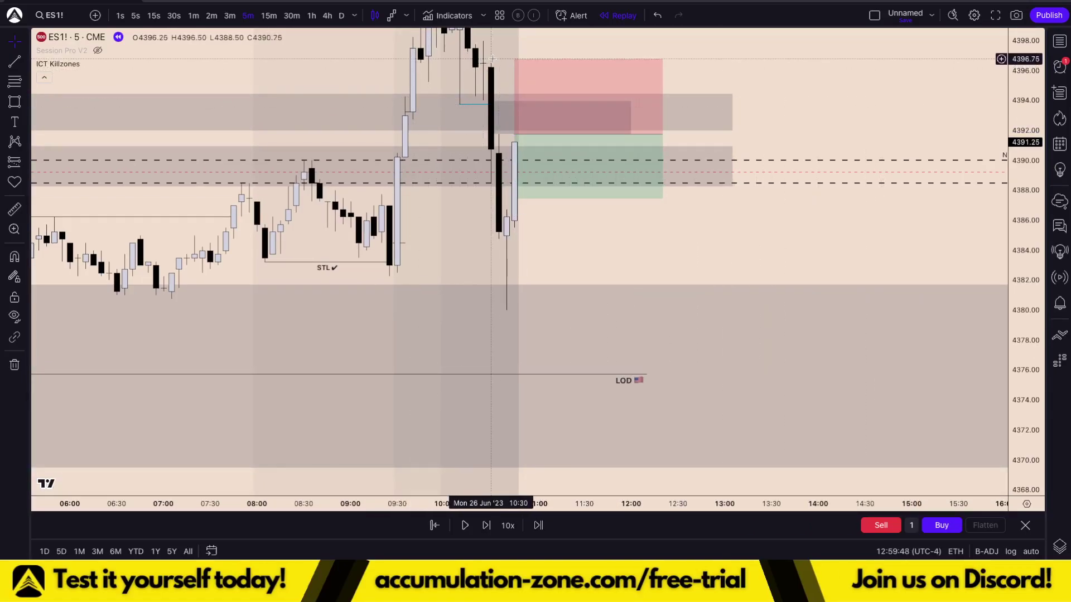
{"action": "left_click_drag", "start_coordinate": [500, 61], "coordinate": [525, 151]}
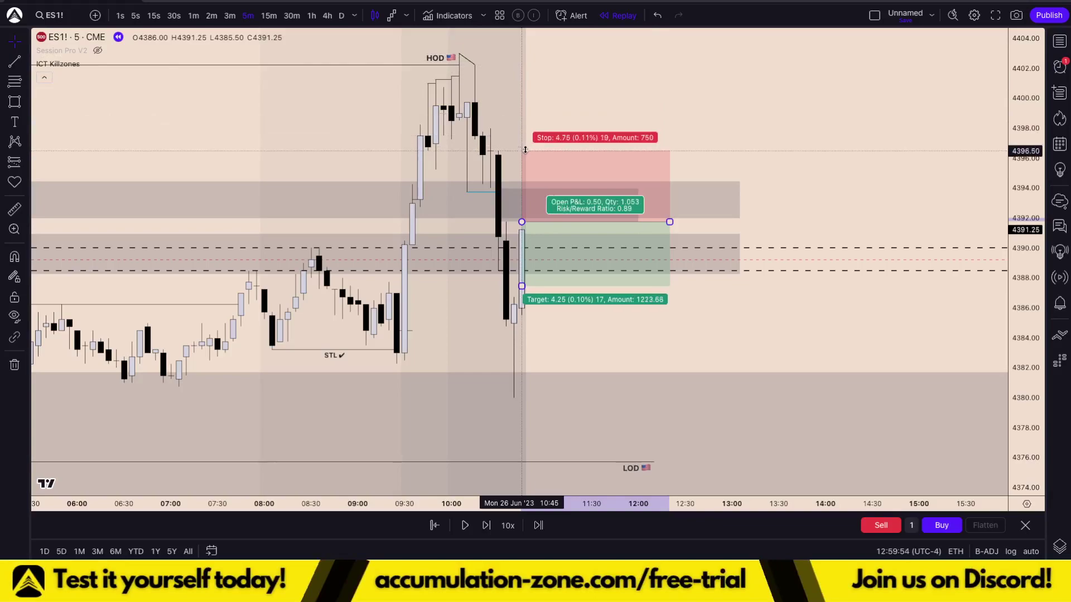
{"action": "left_click", "coordinate": [536, 123]}
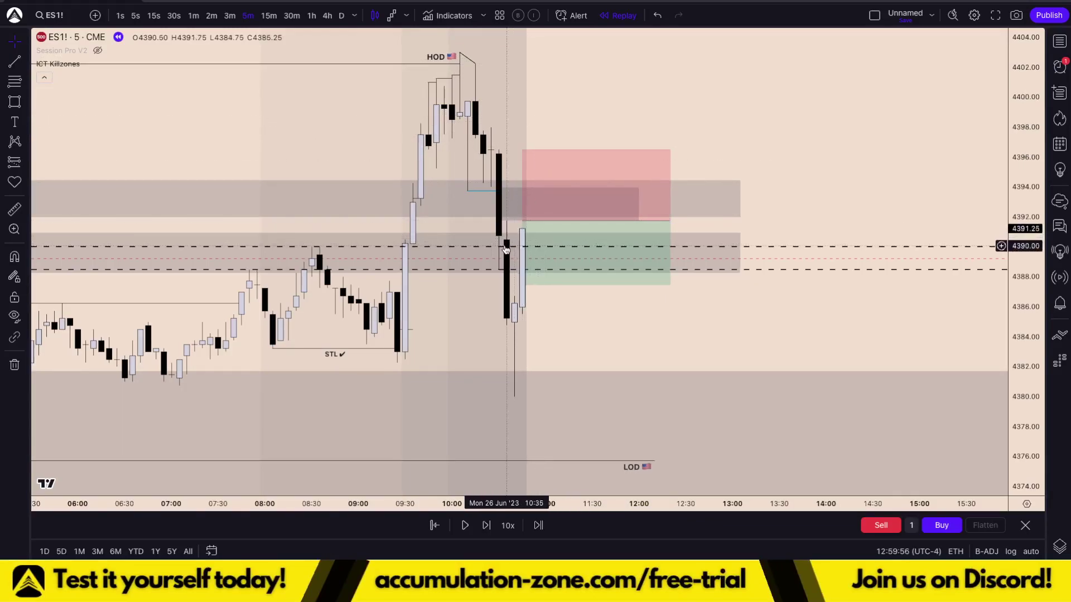
Set the short position's target on the LOD line, 16.00 points below the entry, and end the position at 12:00.
{"action": "left_click_drag", "start_coordinate": [829, 189], "coordinate": [826, 122]}
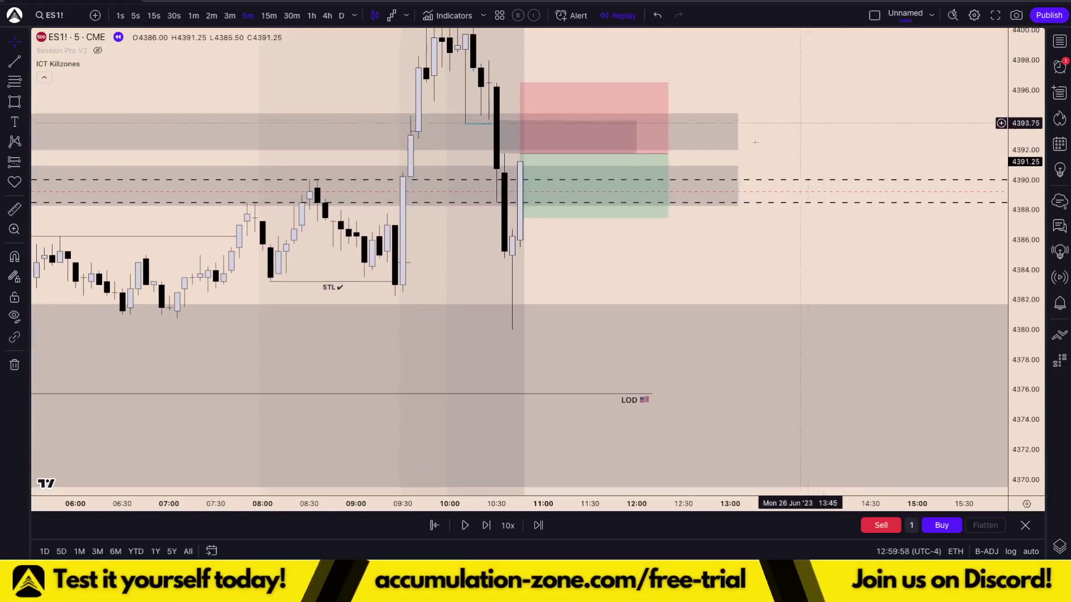
{"action": "left_click_drag", "start_coordinate": [522, 219], "coordinate": [530, 396]}
{"action": "left_click_drag", "start_coordinate": [668, 156], "coordinate": [639, 159]}
{"action": "scroll", "coordinate": [717, 260], "scroll_direction": "down", "scroll_amount": 4}
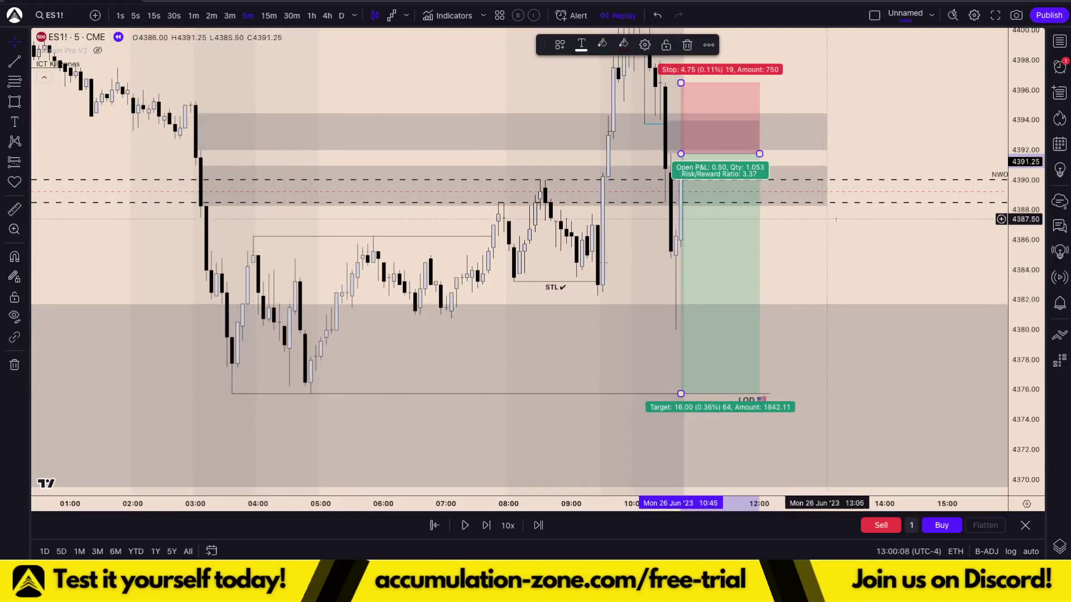
{"action": "scroll", "coordinate": [845, 240], "scroll_direction": "up", "scroll_amount": 2}
{"action": "left_click", "coordinate": [854, 251]}
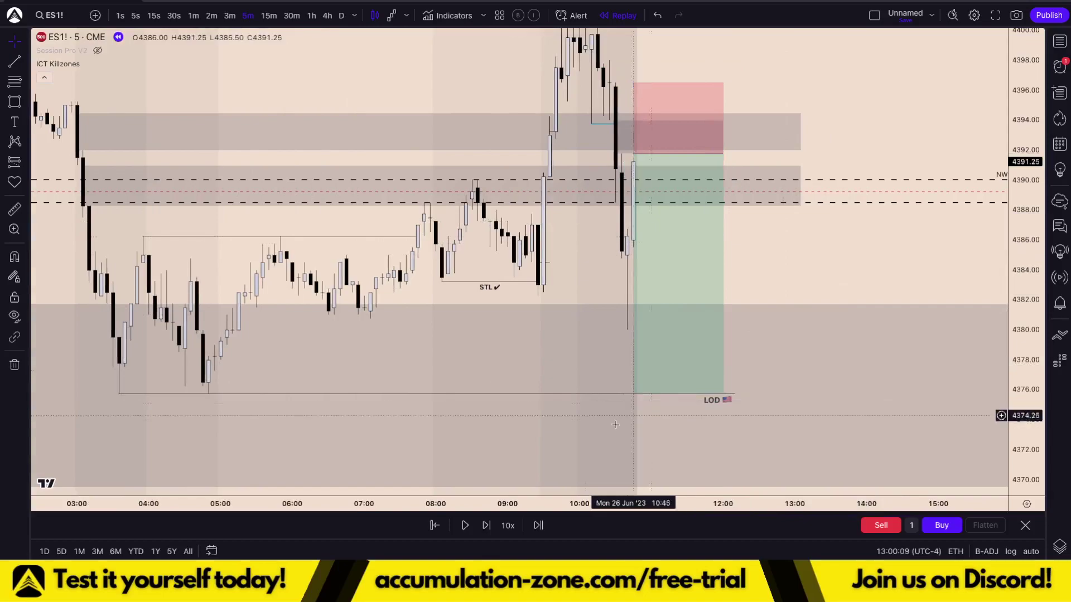
Advance the replay three candles to 11:00 to follow the short position.
{"action": "left_click", "coordinate": [484, 530]}
{"action": "left_click", "coordinate": [485, 530]}
{"action": "left_click", "coordinate": [485, 530]}
{"action": "scroll", "coordinate": [645, 243], "scroll_direction": "up", "scroll_amount": 3}
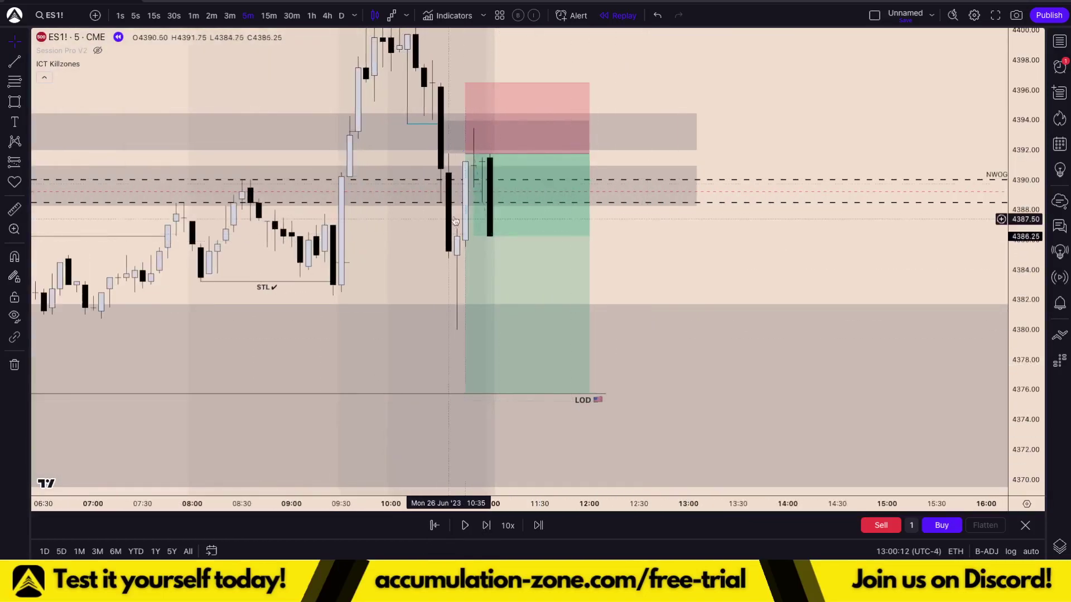
Advance the replay fourteen candles to 12:10 to follow the short position down to the LOD line.
{"action": "left_click_drag", "start_coordinate": [714, 268], "coordinate": [767, 251]}
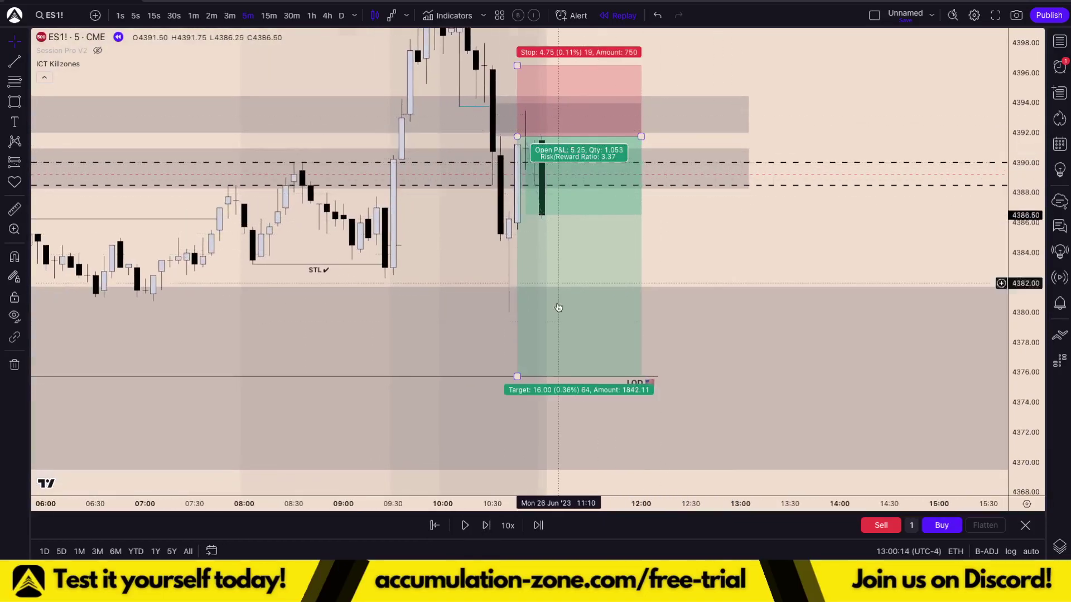
{"action": "left_click", "coordinate": [484, 527]}
{"action": "left_click", "coordinate": [484, 526]}
{"action": "left_click", "coordinate": [484, 526]}
{"action": "left_click", "coordinate": [485, 527]}
{"action": "left_click", "coordinate": [484, 526]}
{"action": "left_click", "coordinate": [484, 526]}
{"action": "left_click", "coordinate": [484, 527]}
{"action": "left_click", "coordinate": [484, 527]}
{"action": "left_click", "coordinate": [485, 526]}
{"action": "left_click", "coordinate": [484, 527]}
{"action": "left_click", "coordinate": [484, 527]}
{"action": "left_click", "coordinate": [484, 527]}
{"action": "left_click", "coordinate": [484, 527]}
{"action": "left_click", "coordinate": [484, 527]}
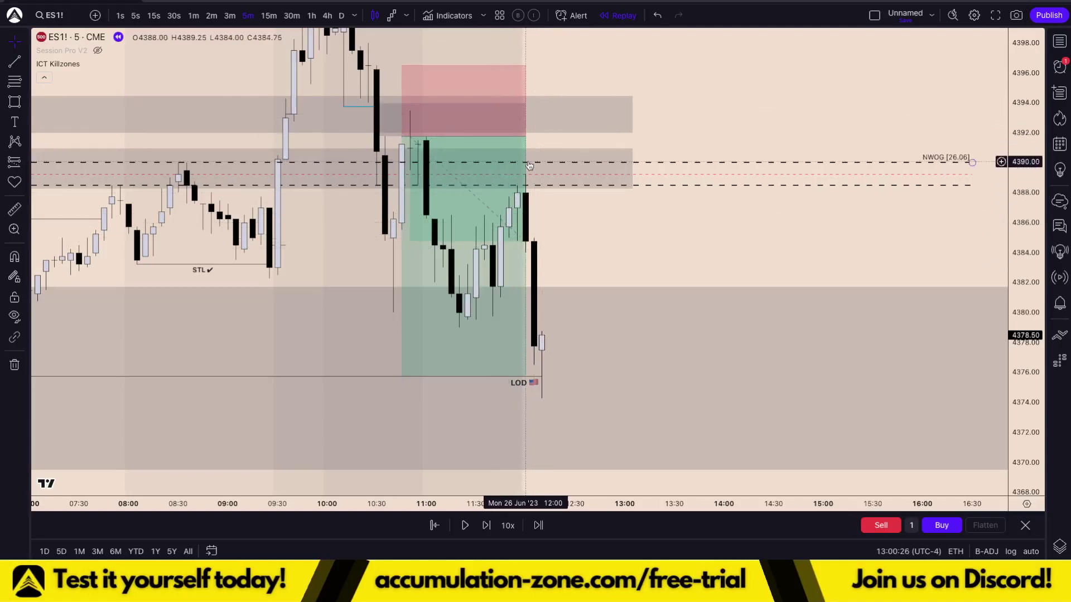
Extend the end of the short position on the ES1! chart to the 12:10 candle.
{"action": "left_click_drag", "start_coordinate": [527, 137], "coordinate": [544, 138]}
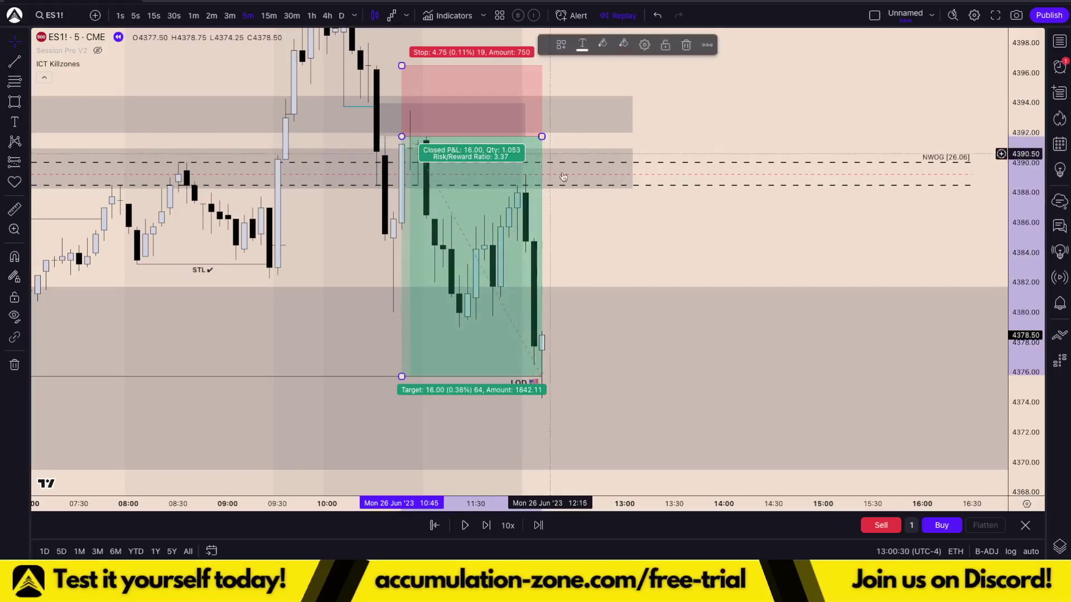
{"action": "left_click", "coordinate": [602, 251]}
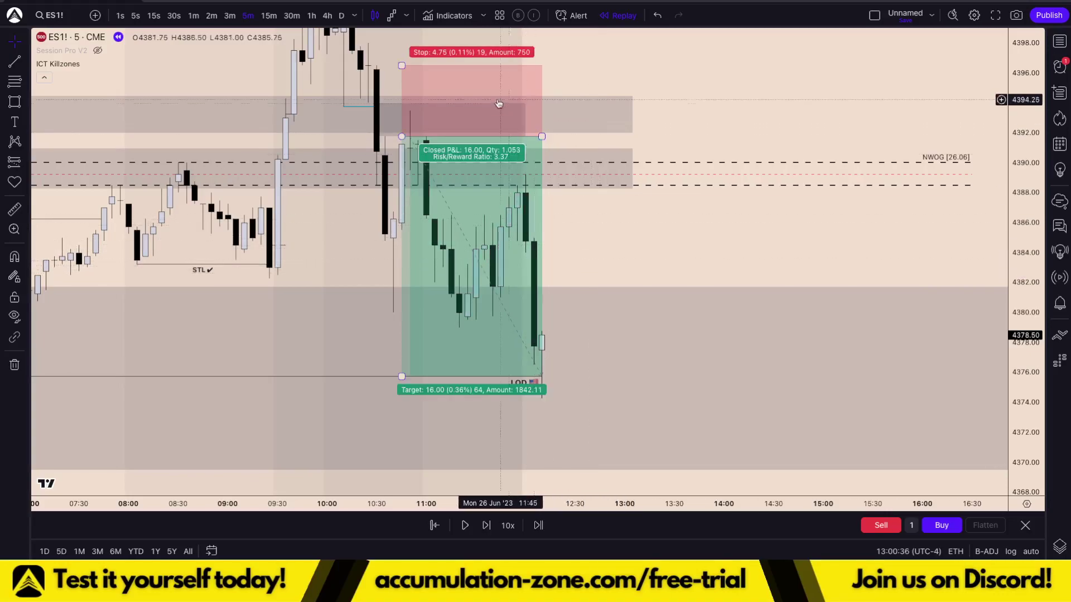
{"action": "scroll", "coordinate": [554, 247], "scroll_direction": "down", "scroll_amount": 4}
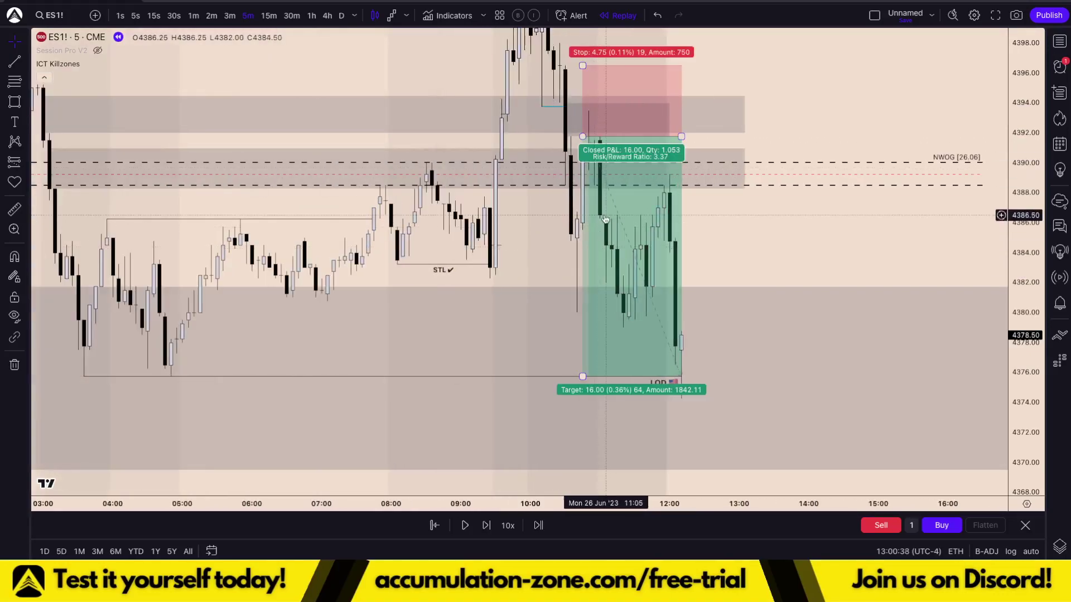
{"action": "left_click_drag", "start_coordinate": [779, 222], "coordinate": [770, 279]}
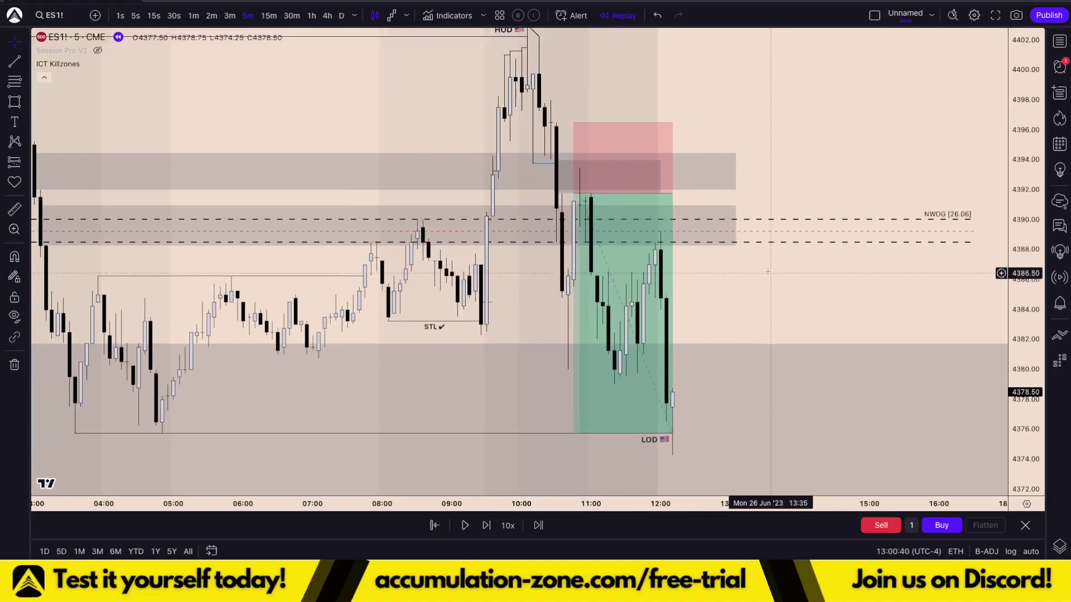
{"action": "left_click_drag", "start_coordinate": [790, 133], "coordinate": [785, 162]}
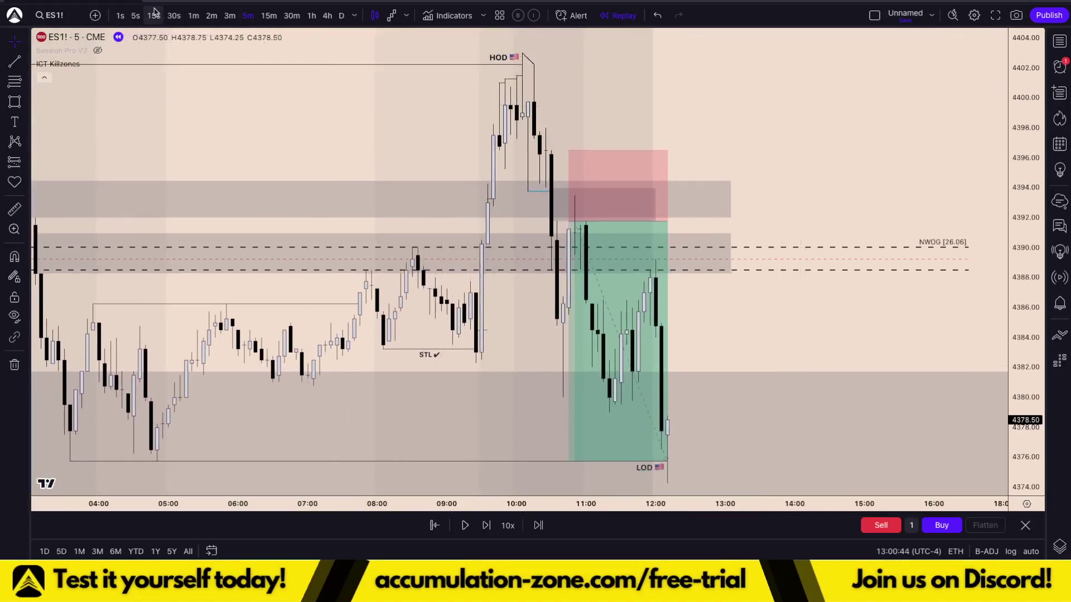
Switch to the one-minute chart and set the 10:22 short position's target on the LOD line, 21.75 points below its entry.
{"action": "left_click", "coordinate": [194, 16]}
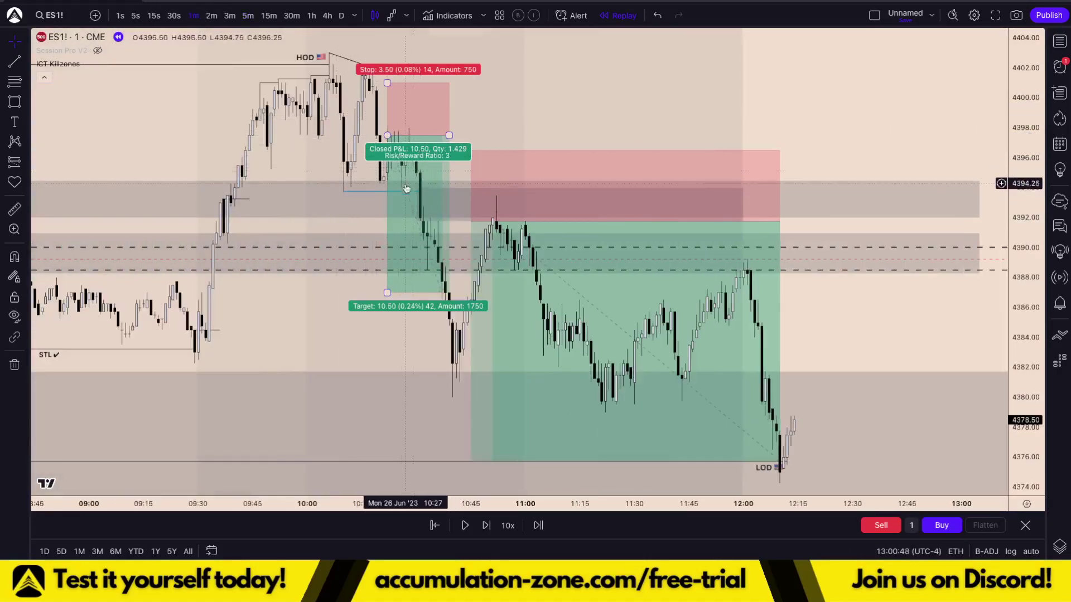
{"action": "left_click_drag", "start_coordinate": [411, 319], "coordinate": [407, 221]}
{"action": "scroll", "coordinate": [408, 221], "scroll_direction": "down", "scroll_amount": 2}
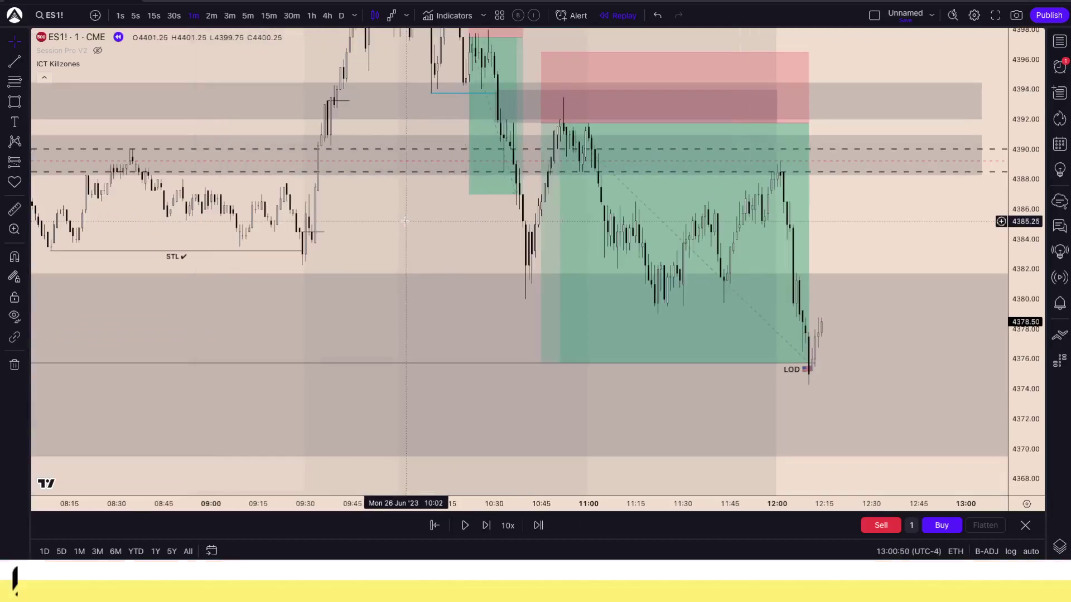
{"action": "left_click_drag", "start_coordinate": [469, 195], "coordinate": [469, 363]}
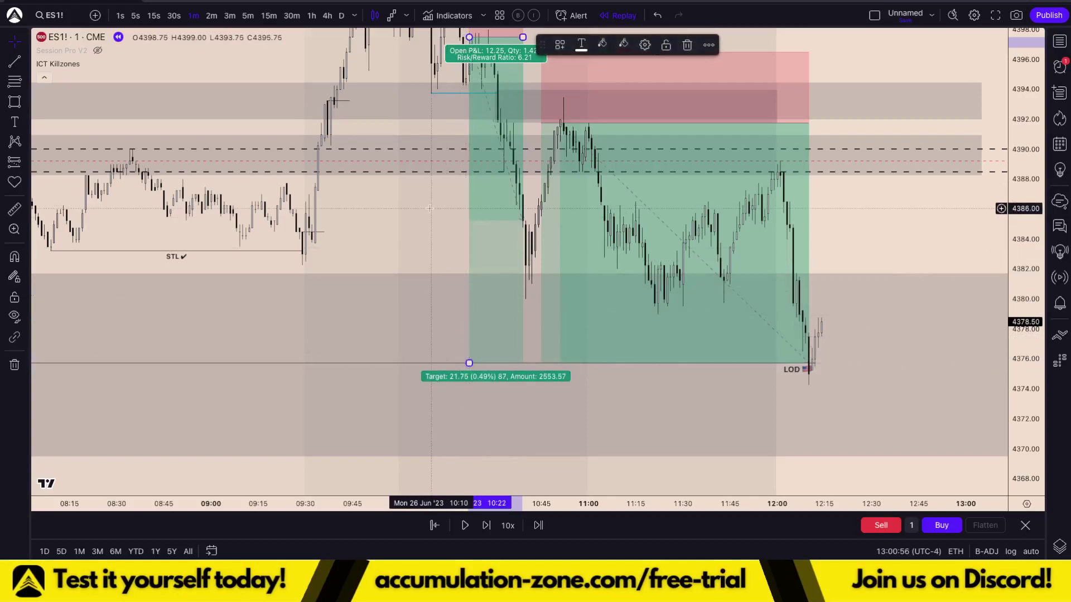
{"action": "left_click_drag", "start_coordinate": [425, 220], "coordinate": [411, 268]}
{"action": "left_click_drag", "start_coordinate": [604, 62], "coordinate": [595, 97]}
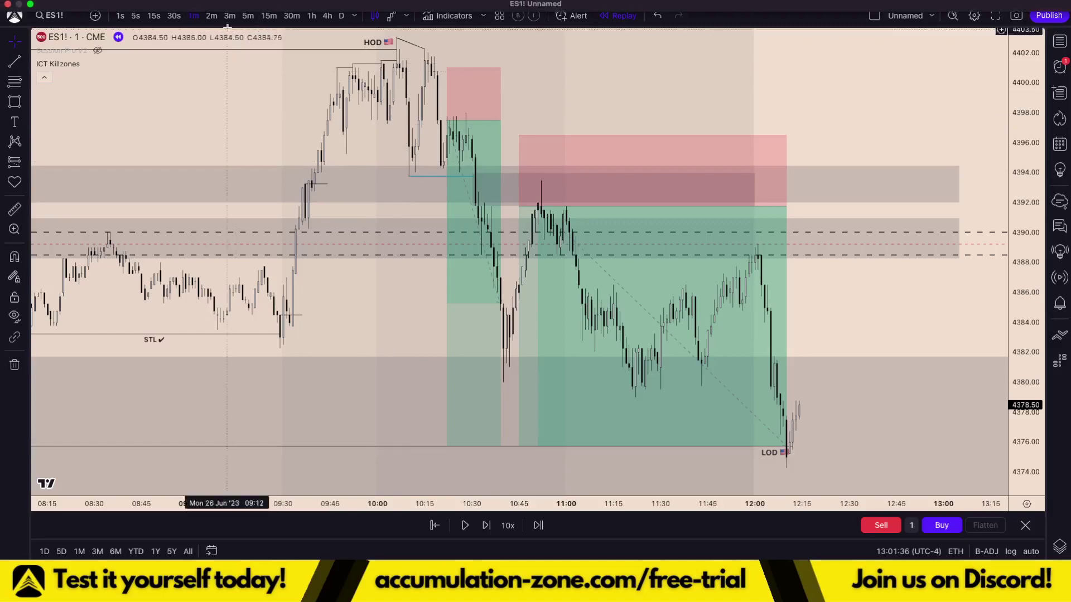
Switch back to the five-minute chart and frame the FVG and the short position with compressed price scaling.
{"action": "left_click", "coordinate": [248, 15]}
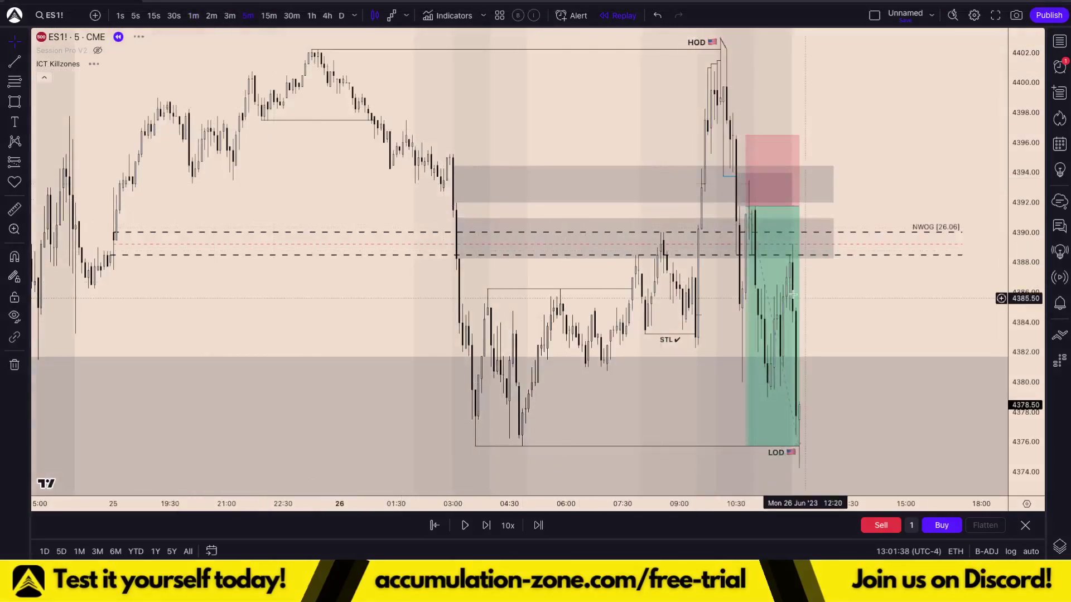
{"action": "scroll", "coordinate": [812, 249], "scroll_direction": "up", "scroll_amount": 5}
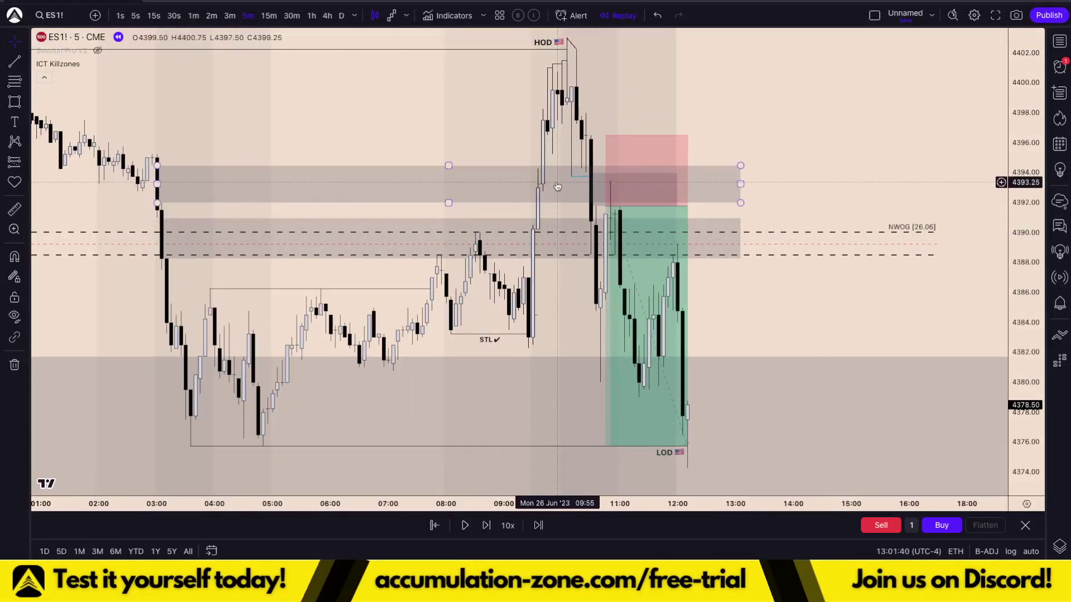
{"action": "scroll", "coordinate": [586, 179], "scroll_direction": "up", "scroll_amount": 2}
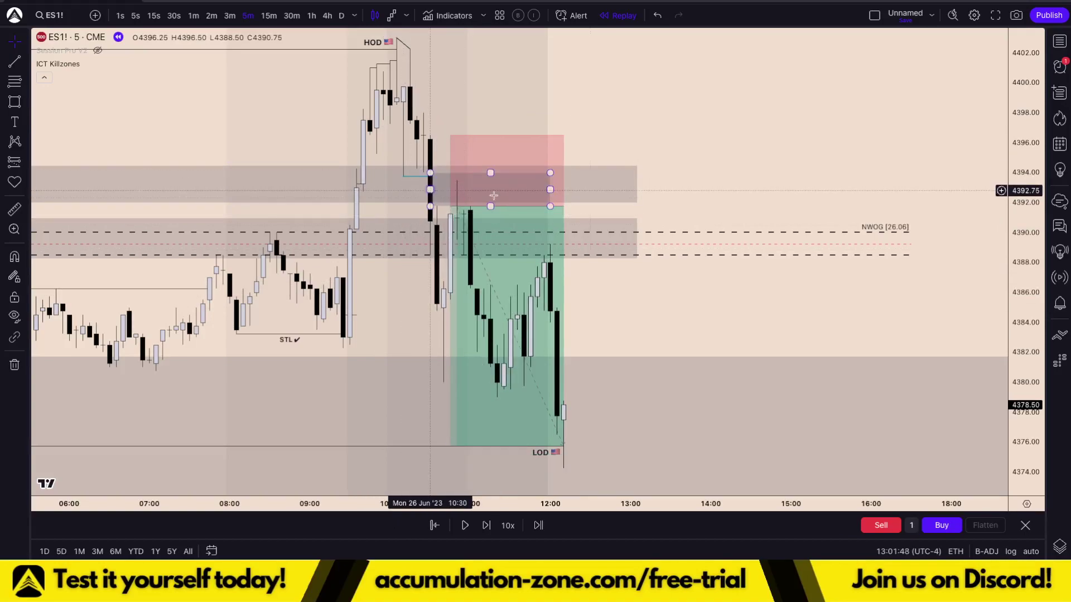
{"action": "left_click_drag", "start_coordinate": [762, 180], "coordinate": [777, 192]}
{"action": "left_click_drag", "start_coordinate": [1034, 176], "coordinate": [1034, 263]}
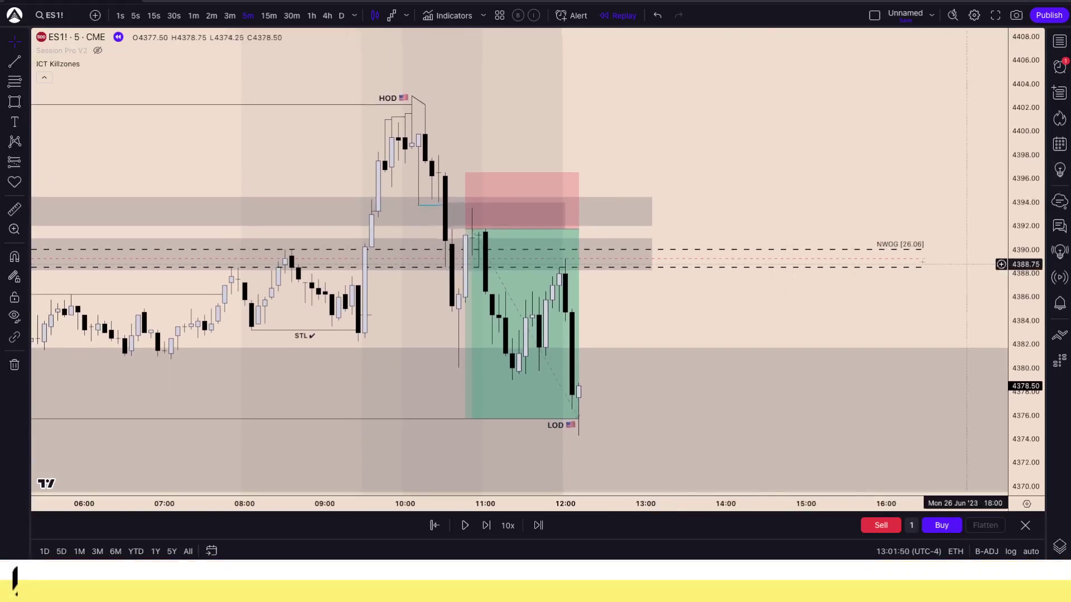
Measure the day's range with a Fibonacci retracement from the 03:40 low at 4375.75 to the HOD at 4403.00, and delete it.
{"action": "scroll", "coordinate": [969, 263], "scroll_direction": "down", "scroll_amount": 6}
{"action": "left_click", "coordinate": [12, 82]}
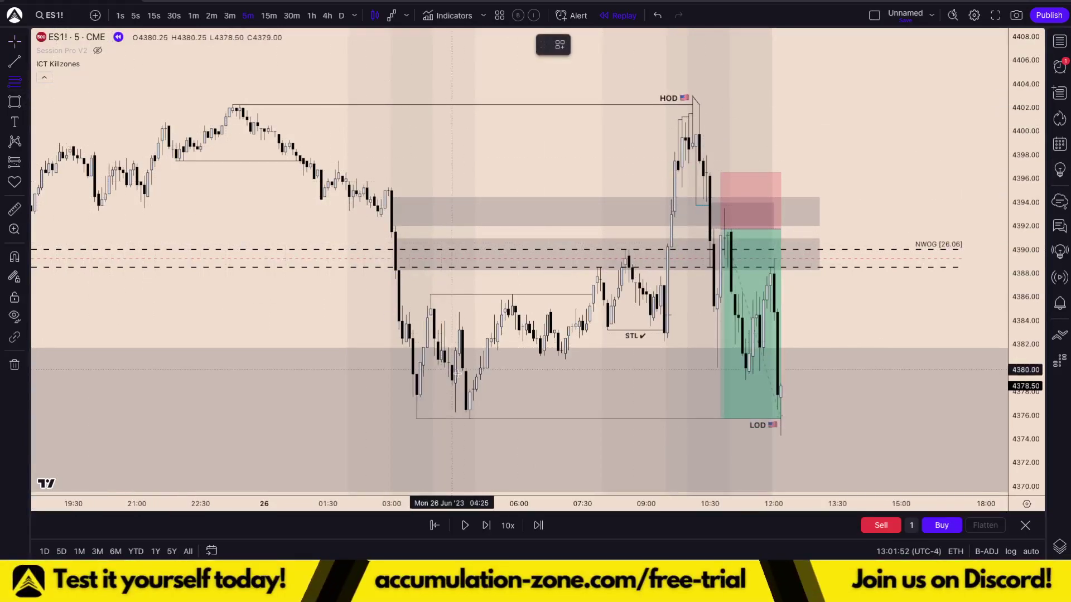
{"action": "left_click", "coordinate": [420, 418]}
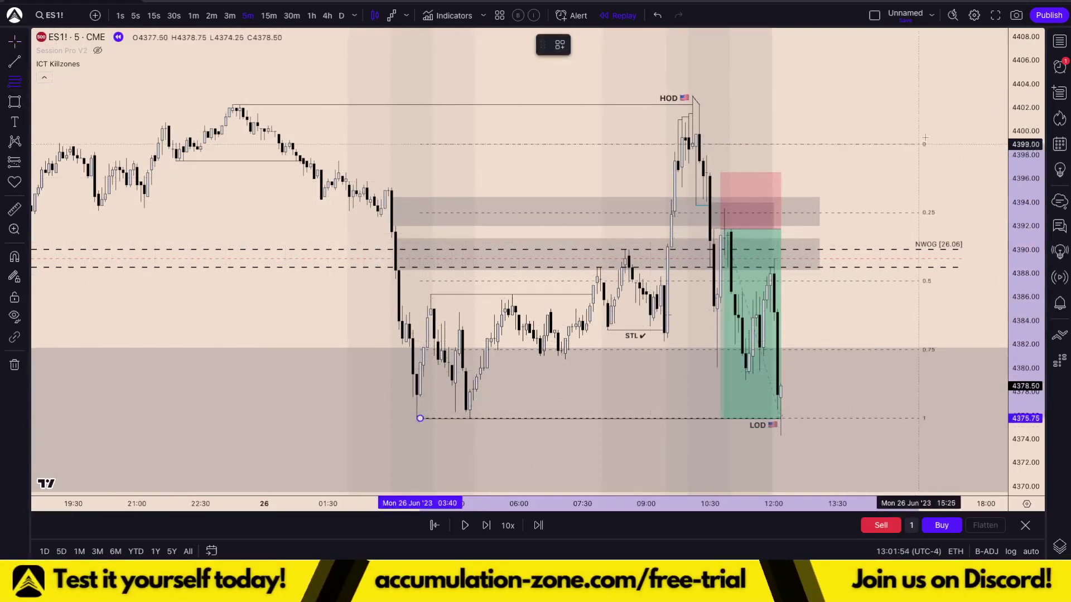
{"action": "left_click", "coordinate": [934, 97]}
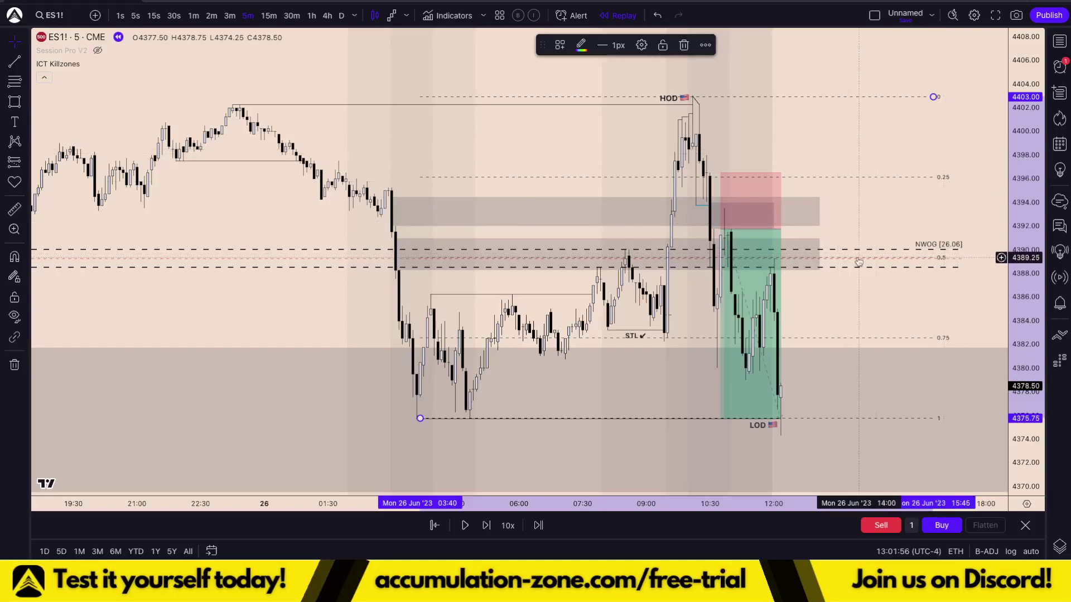
{"action": "scroll", "coordinate": [854, 263], "scroll_direction": "up", "scroll_amount": 2}
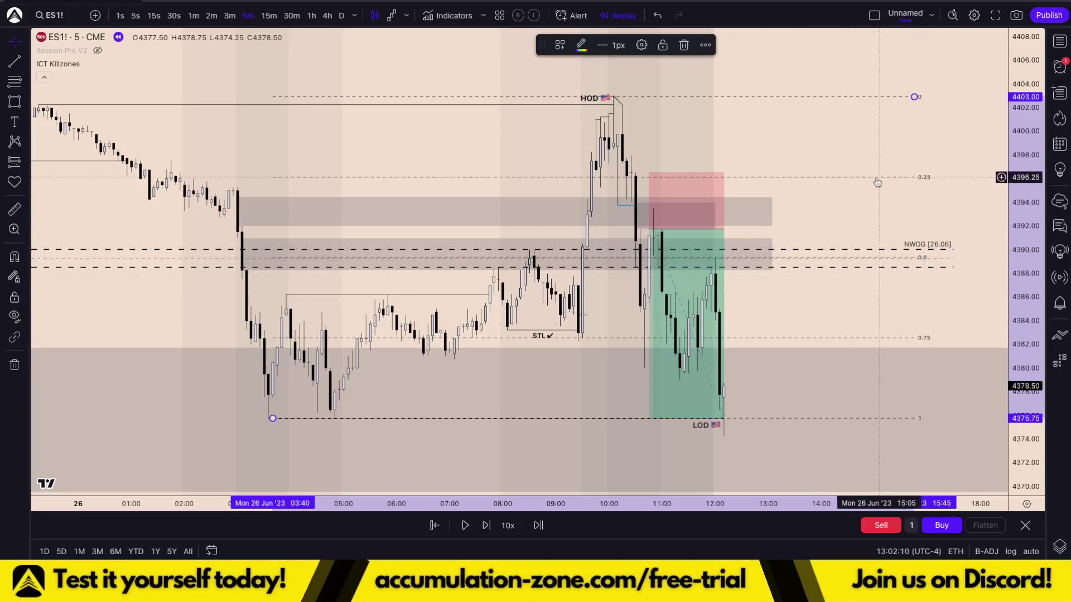
{"action": "key", "text": "Delete"}
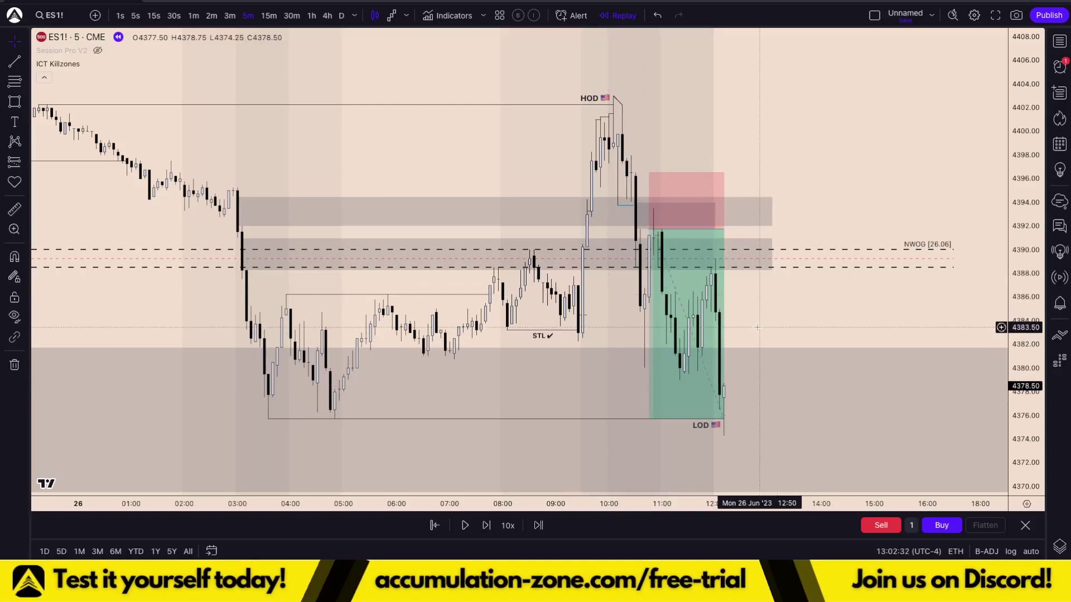
Exit the replay and return to the live ES1! five-minute chart around the latest candles.
{"action": "left_click", "coordinate": [1024, 525]}
{"action": "left_click", "coordinate": [637, 336]}
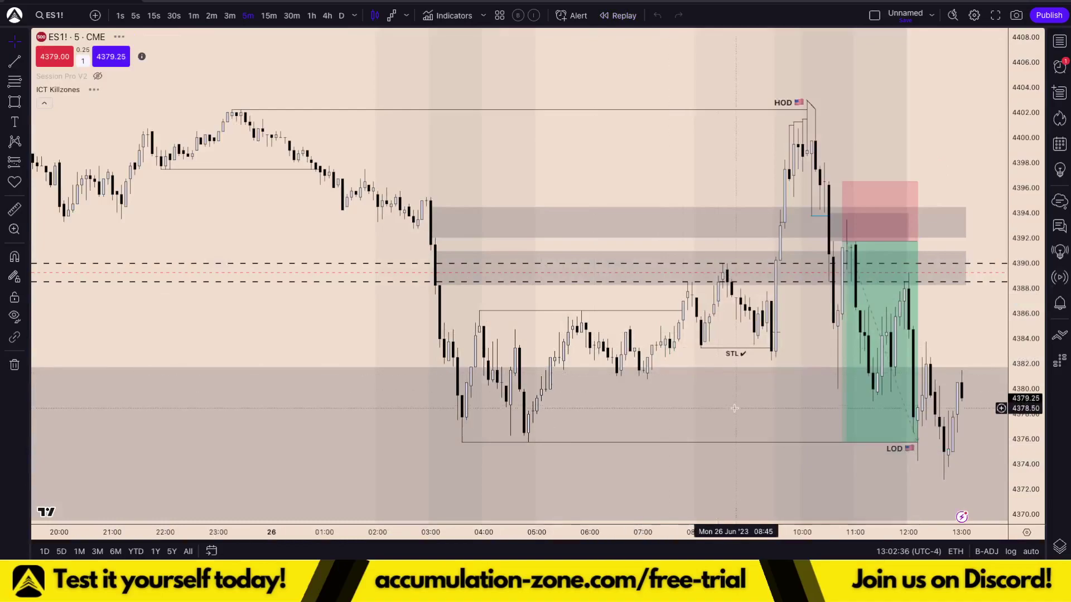
{"action": "scroll", "coordinate": [735, 407], "scroll_direction": "up", "scroll_amount": 4}
{"action": "left_click_drag", "start_coordinate": [940, 354], "coordinate": [859, 322]}
{"action": "scroll", "coordinate": [857, 322], "scroll_direction": "down", "scroll_amount": 3}
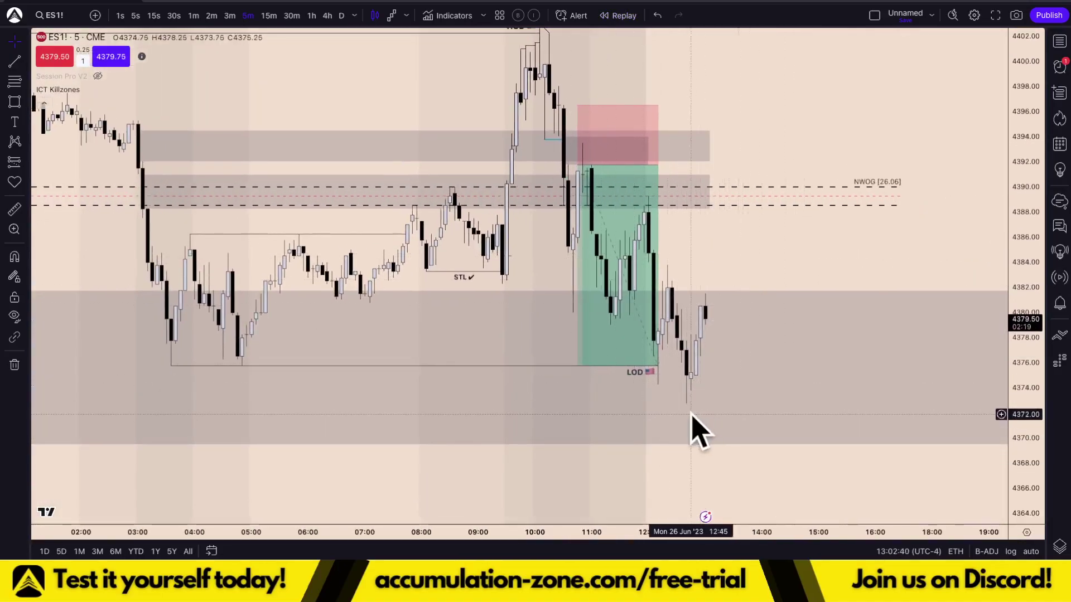
Examine the live ES1! price action around the HOD, the short position and the LOD, including the preceding overnight session.
{"action": "scroll", "coordinate": [723, 380], "scroll_direction": "down", "scroll_amount": 1}
{"action": "left_click_drag", "start_coordinate": [775, 261], "coordinate": [632, 250]}
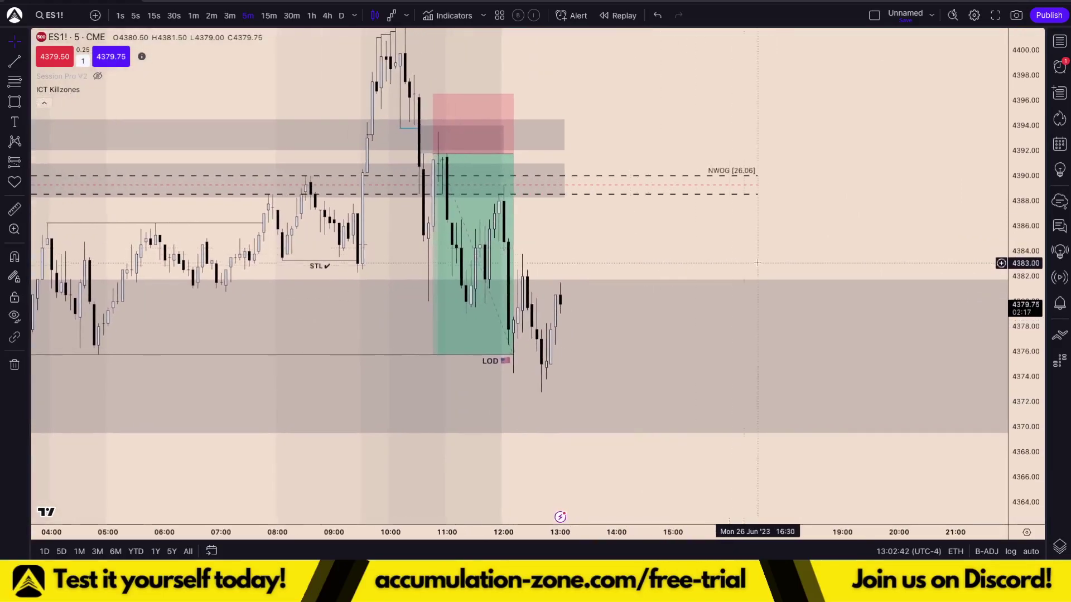
{"action": "scroll", "coordinate": [765, 260], "scroll_direction": "down", "scroll_amount": 2}
{"action": "left_click_drag", "start_coordinate": [795, 245], "coordinate": [760, 249]}
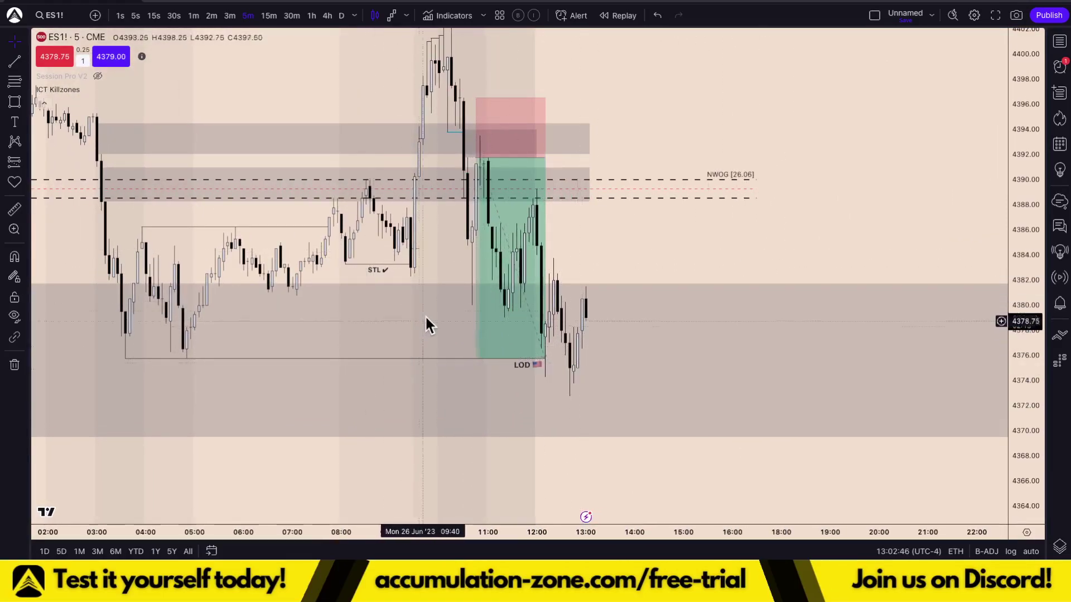
{"action": "left_click_drag", "start_coordinate": [694, 119], "coordinate": [710, 193]}
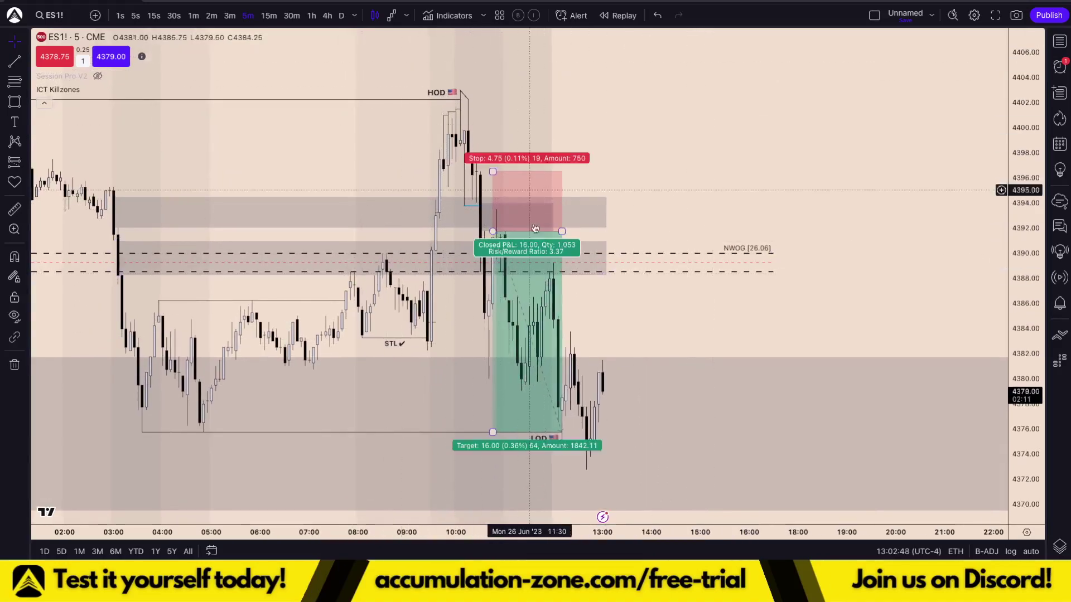
{"action": "left_click_drag", "start_coordinate": [712, 273], "coordinate": [708, 200]}
{"action": "scroll", "coordinate": [706, 200], "scroll_direction": "down", "scroll_amount": 7}
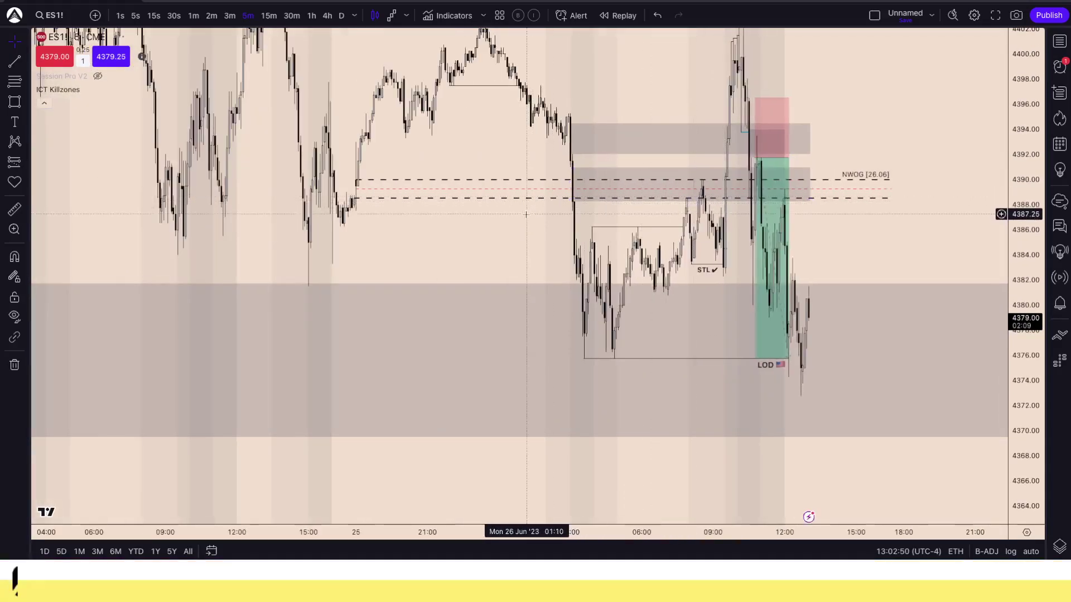
{"action": "left_click_drag", "start_coordinate": [479, 284], "coordinate": [456, 338]}
{"action": "scroll", "coordinate": [831, 321], "scroll_direction": "up", "scroll_amount": 3}
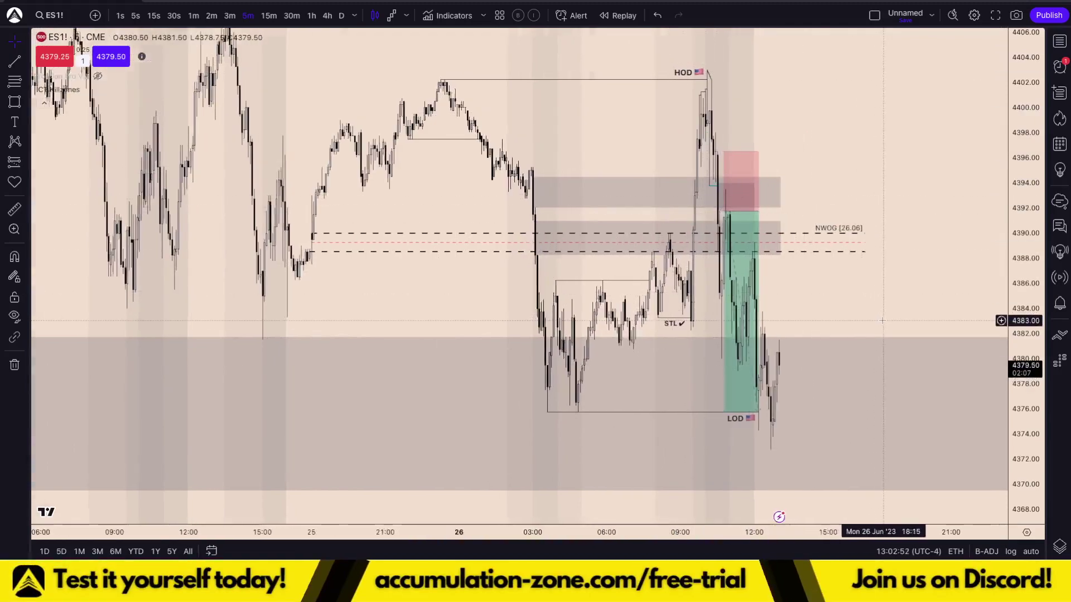
{"action": "scroll", "coordinate": [883, 321], "scroll_direction": "up", "scroll_amount": 1}
{"action": "left_click_drag", "start_coordinate": [821, 323], "coordinate": [848, 273]}
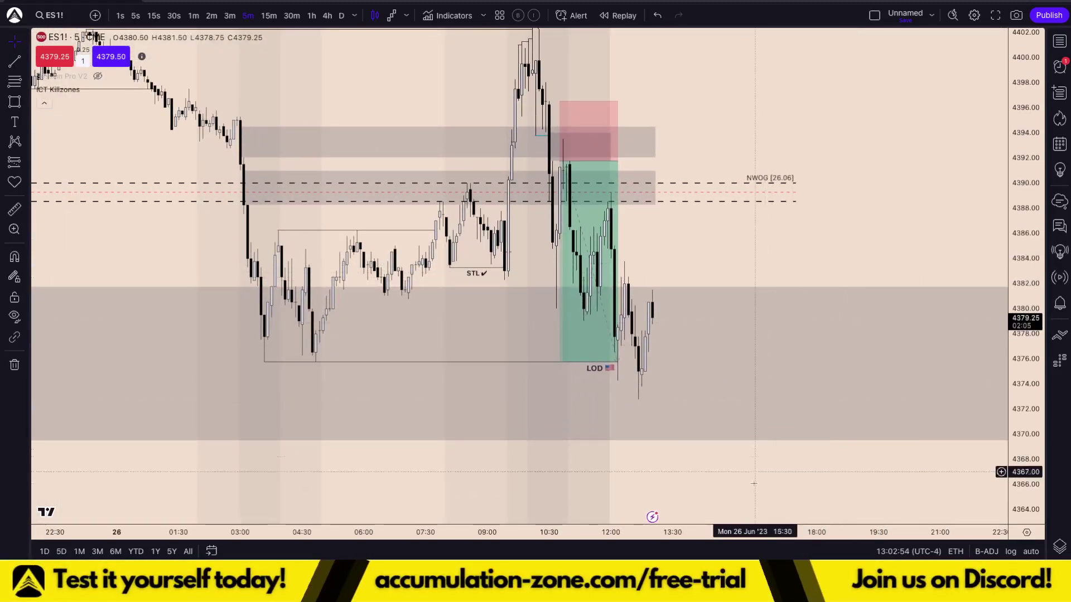
{"action": "left_click_drag", "start_coordinate": [727, 260], "coordinate": [642, 272]}
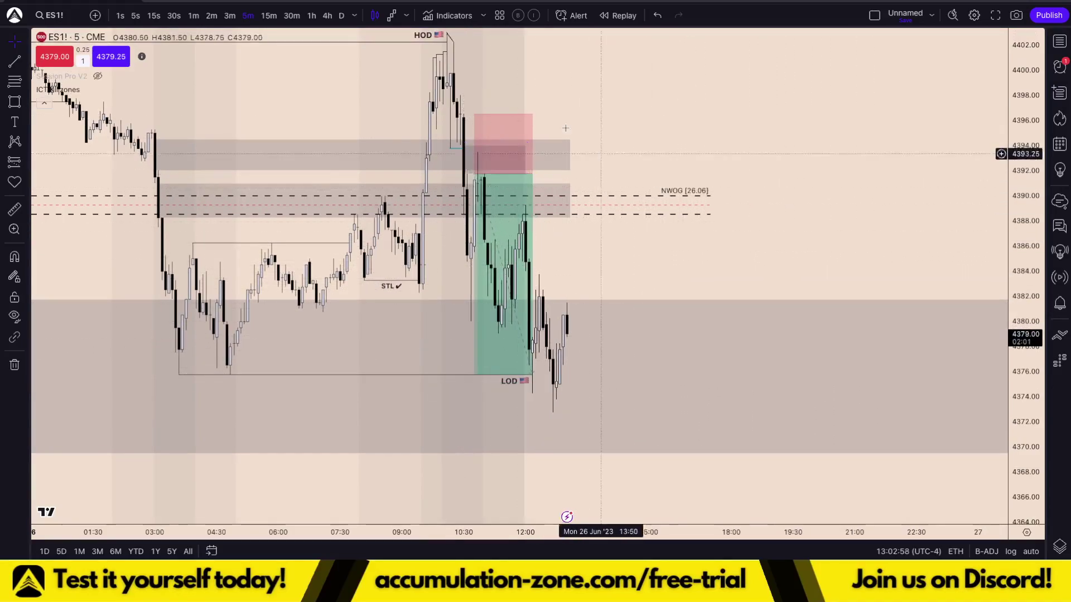
Show ES1! and NQ1! side by side in a two-chart layout and compare their price action on 26 June.
{"action": "left_click", "coordinate": [875, 16]}
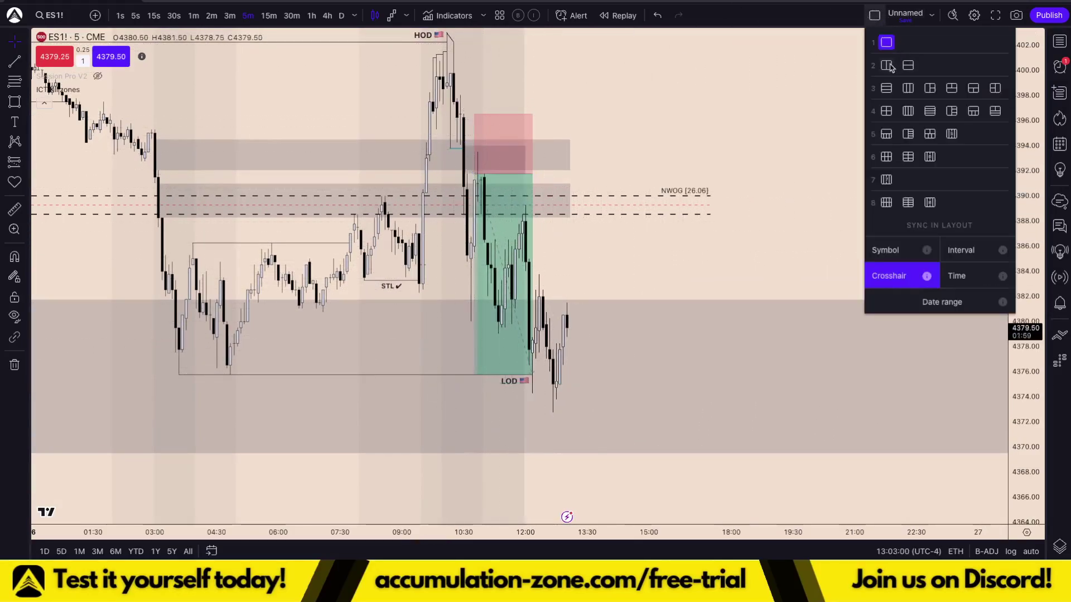
{"action": "left_click", "coordinate": [888, 66]}
{"action": "scroll", "coordinate": [903, 239], "scroll_direction": "down", "scroll_amount": 10}
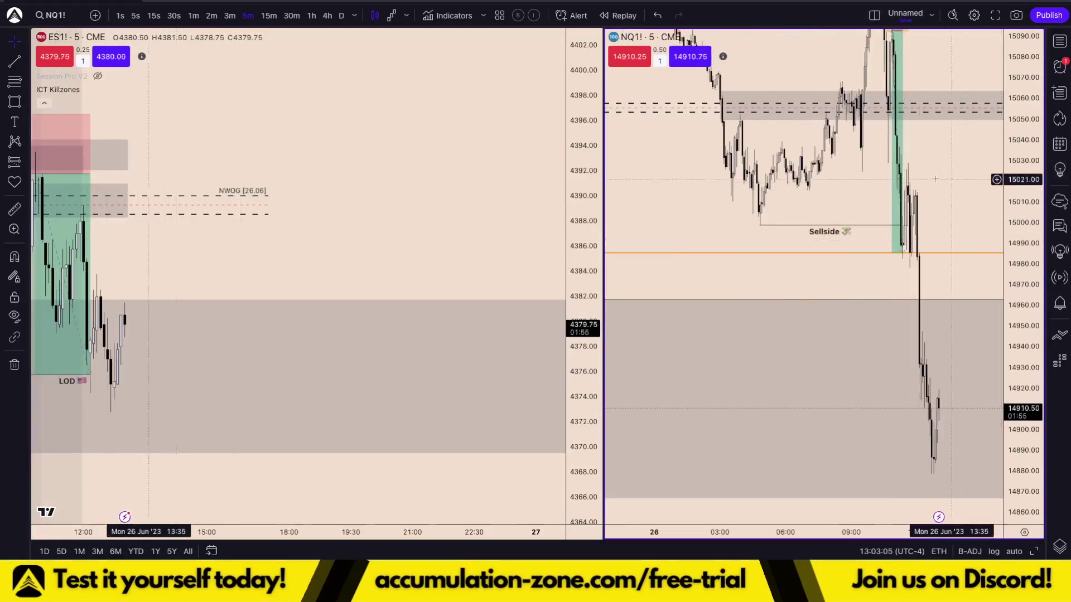
{"action": "scroll", "coordinate": [469, 240], "scroll_direction": "down", "scroll_amount": 2}
{"action": "left_click_drag", "start_coordinate": [464, 240], "coordinate": [714, 264]}
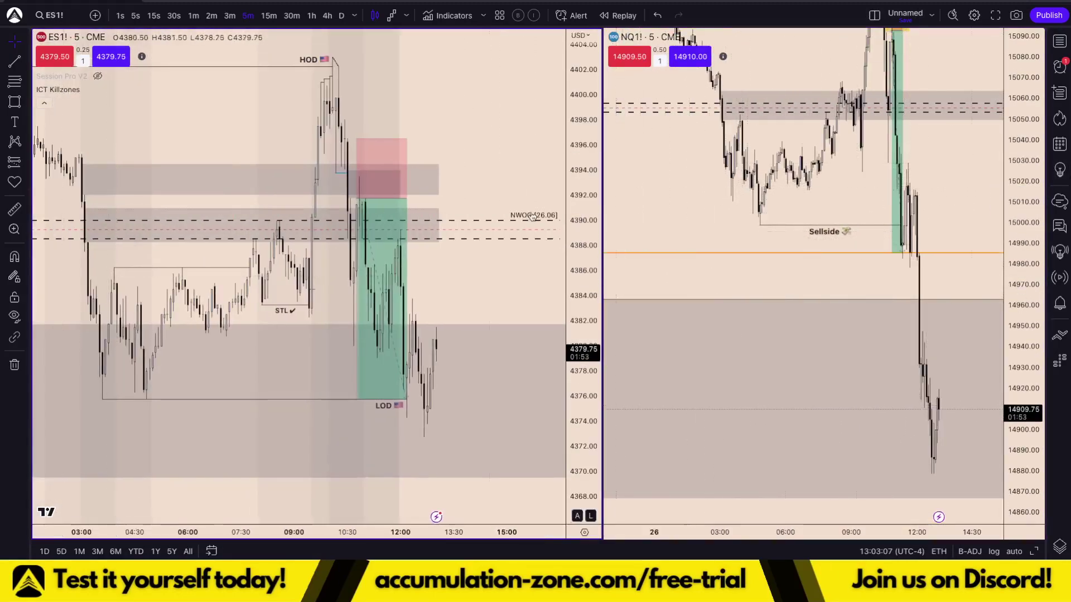
{"action": "left_click_drag", "start_coordinate": [137, 139], "coordinate": [358, 134]}
Examine the overnight lows on the ES1! chart and make the Session Pro V2 indicator visible.
{"action": "scroll", "coordinate": [267, 257], "scroll_direction": "up", "scroll_amount": 2}
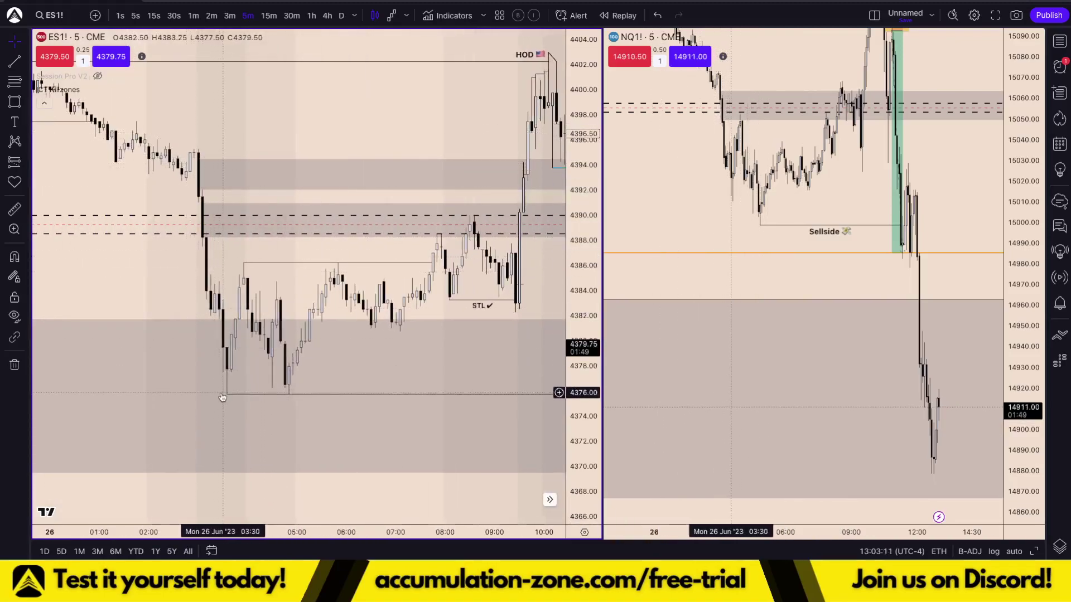
{"action": "scroll", "coordinate": [268, 351], "scroll_direction": "down", "scroll_amount": 2}
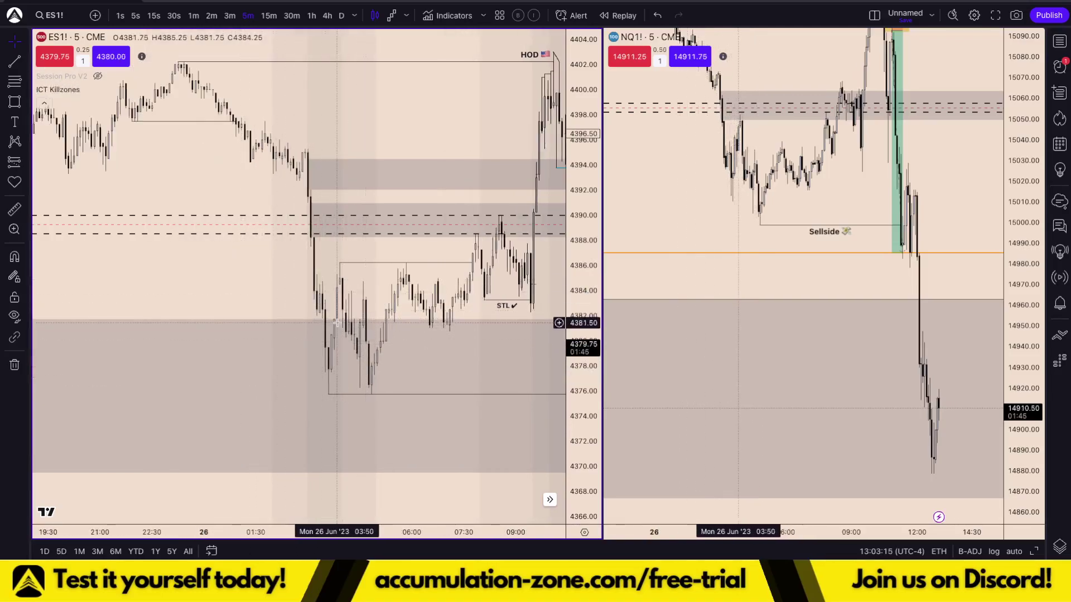
{"action": "scroll", "coordinate": [319, 326], "scroll_direction": "down", "scroll_amount": 3}
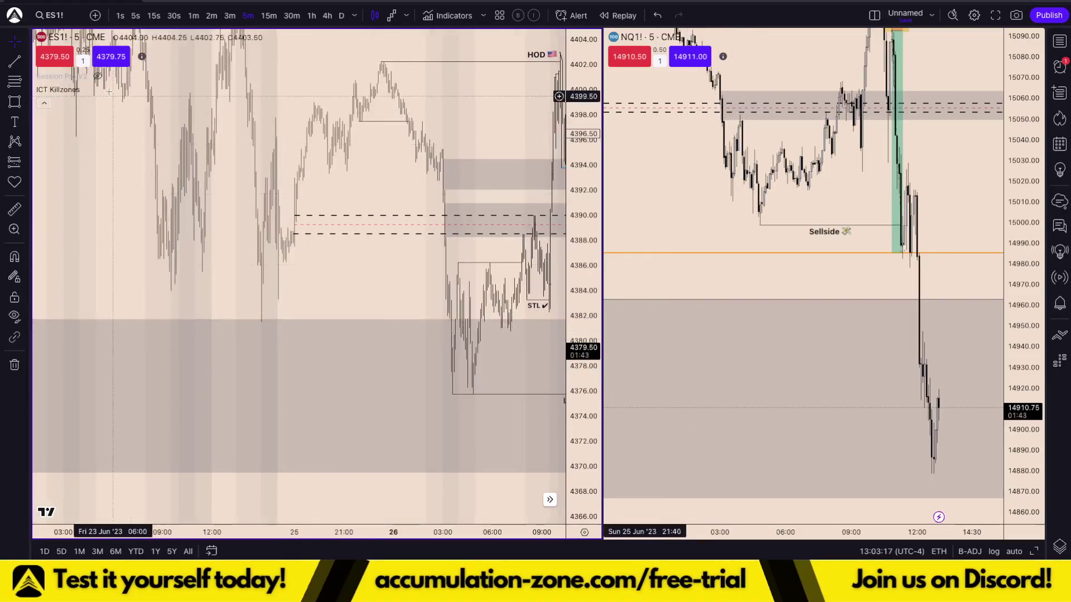
{"action": "scroll", "coordinate": [323, 243], "scroll_direction": "up", "scroll_amount": 3}
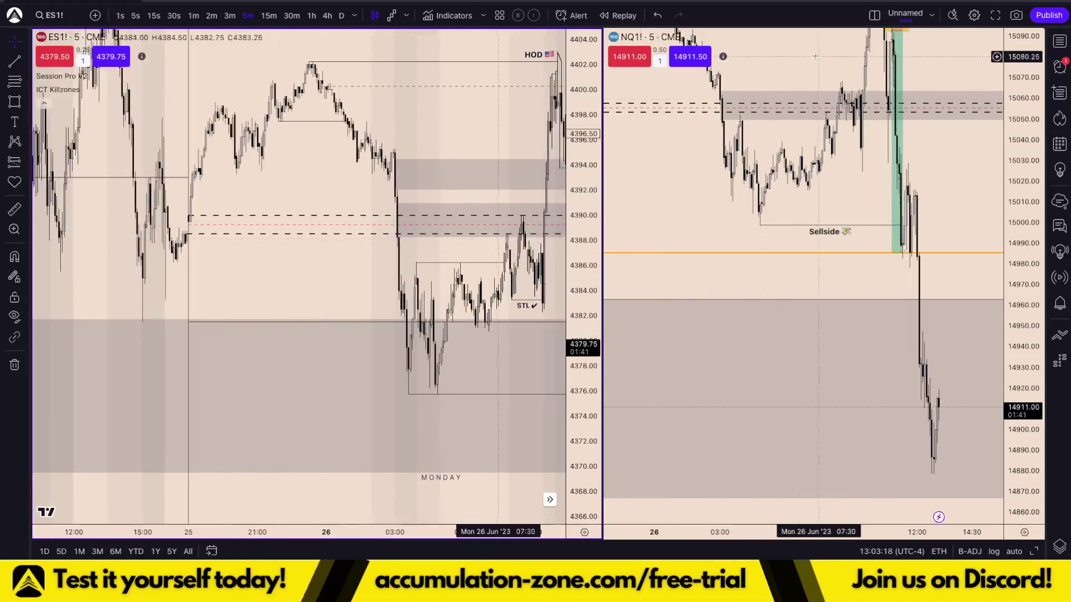
Return to the single-chart layout and frame Monday's ES1! session beside Friday's close.
{"action": "left_click", "coordinate": [876, 17]}
{"action": "left_click", "coordinate": [884, 42]}
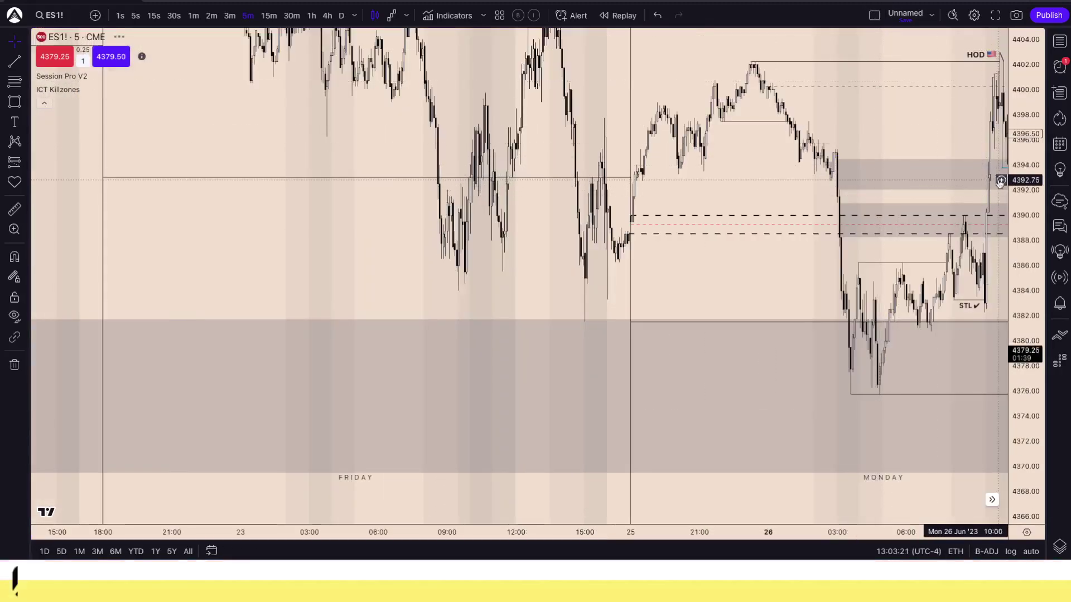
{"action": "left_click_drag", "start_coordinate": [758, 293], "coordinate": [687, 294]}
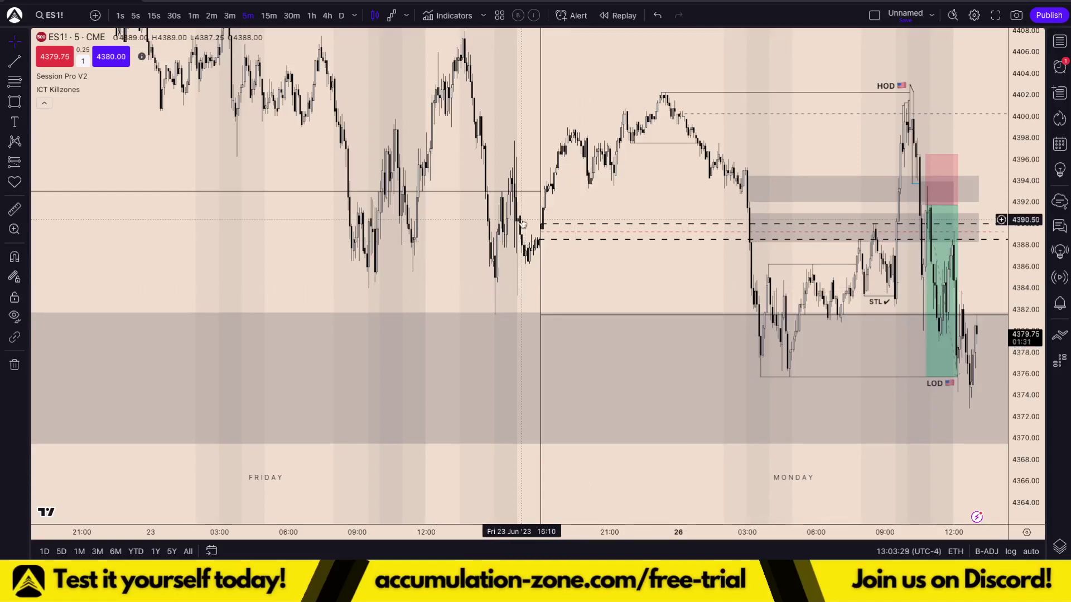
{"action": "scroll", "coordinate": [814, 264], "scroll_direction": "up", "scroll_amount": 5}
{"action": "scroll", "coordinate": [793, 340], "scroll_direction": "up", "scroll_amount": 1}
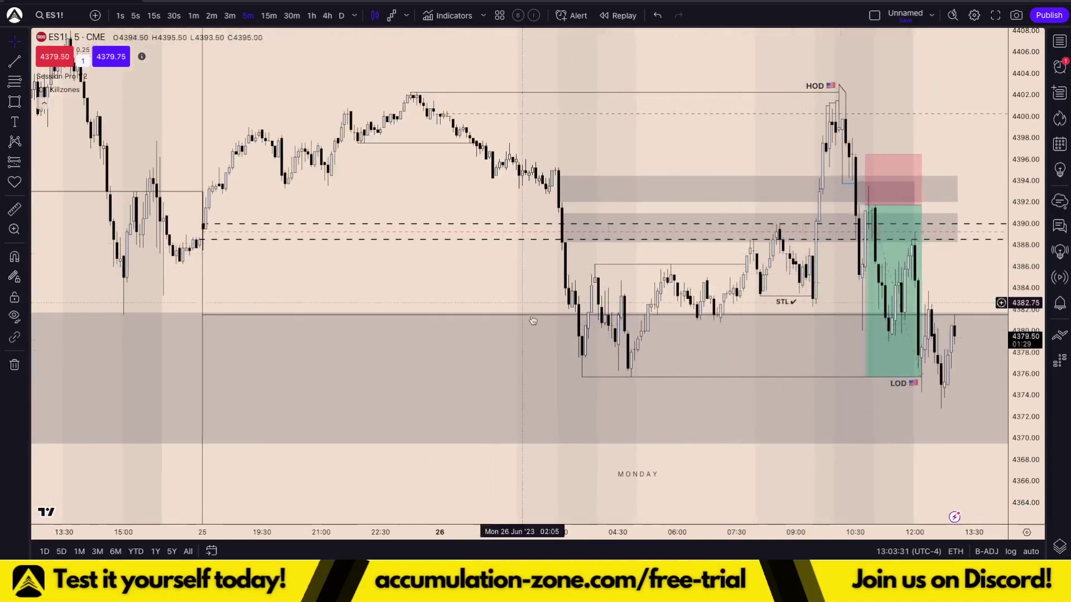